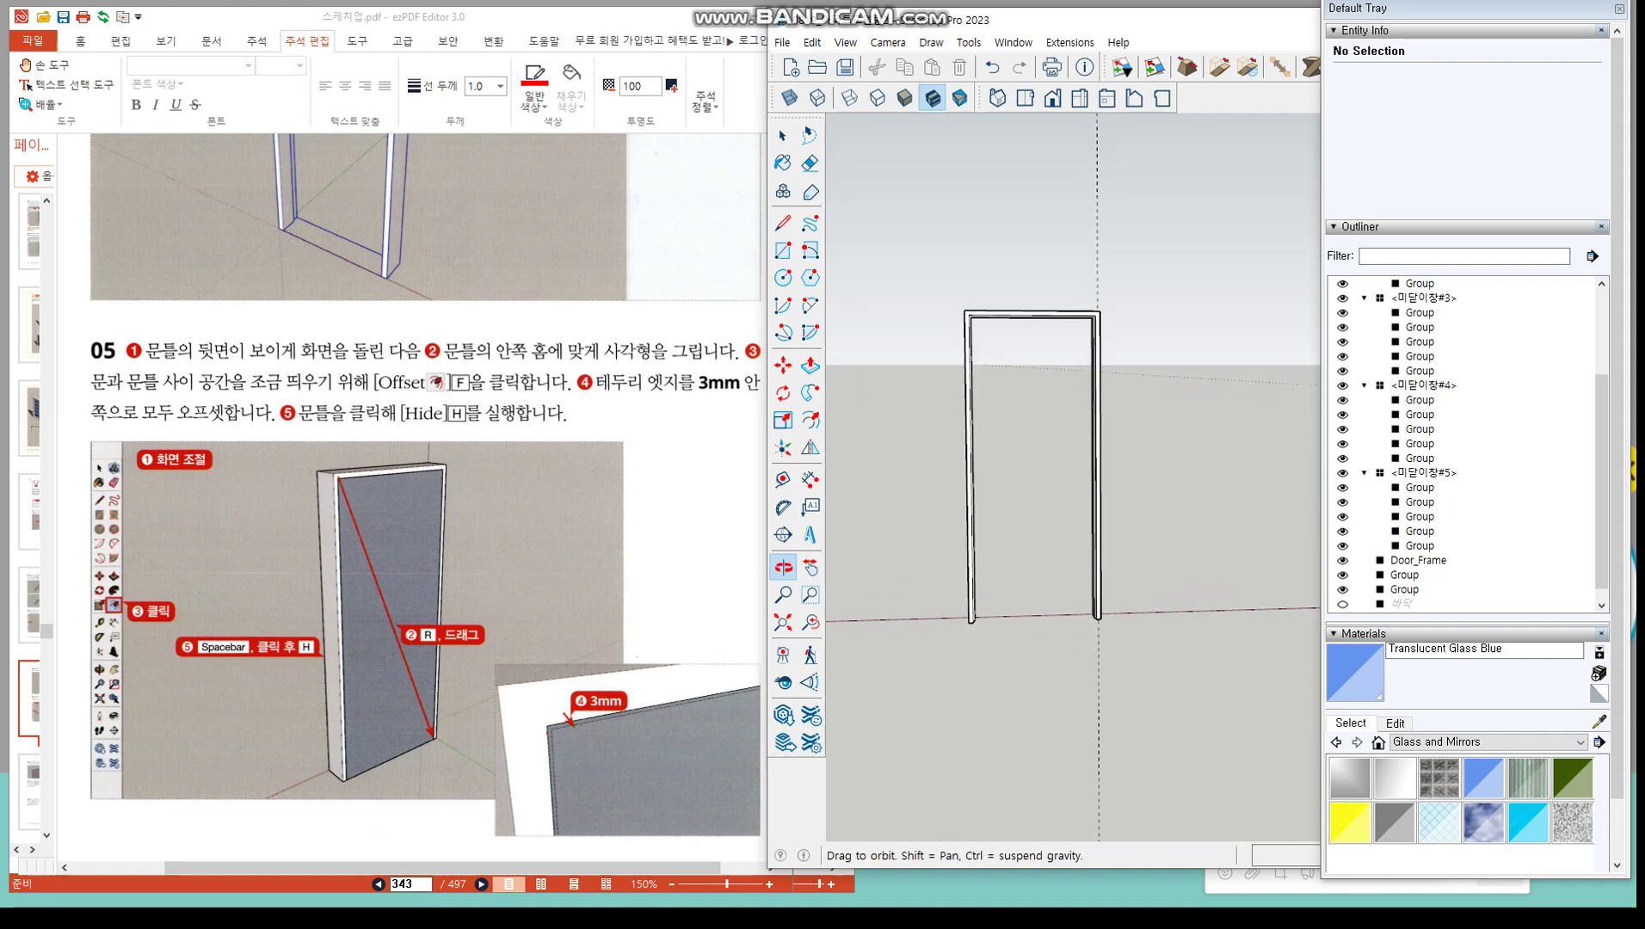
Draw a rectangle about 2070 mm high between opposite corners of the door frame's inner groove
{"action": "scroll", "coordinate": [425, 482], "scroll_direction": "down", "scroll_amount": 1, "text": "ctrl"}
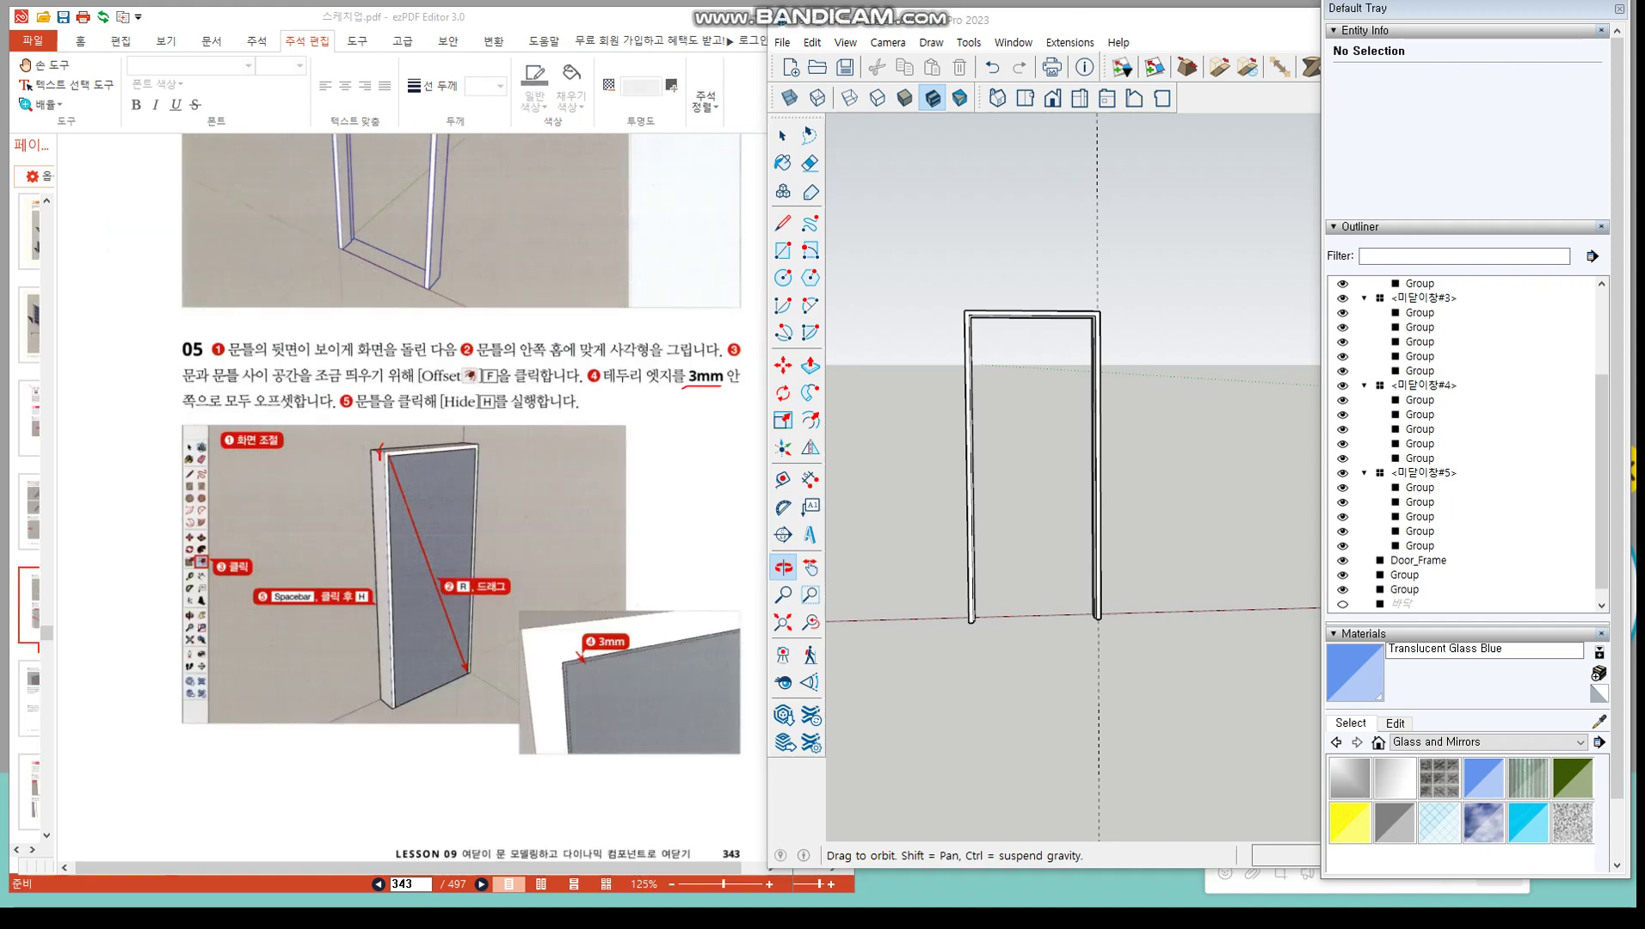
{"action": "left_click", "coordinate": [783, 250]}
{"action": "scroll", "coordinate": [964, 294], "scroll_direction": "up", "scroll_amount": 3}
{"action": "scroll", "coordinate": [962, 301], "scroll_direction": "up", "scroll_amount": 6}
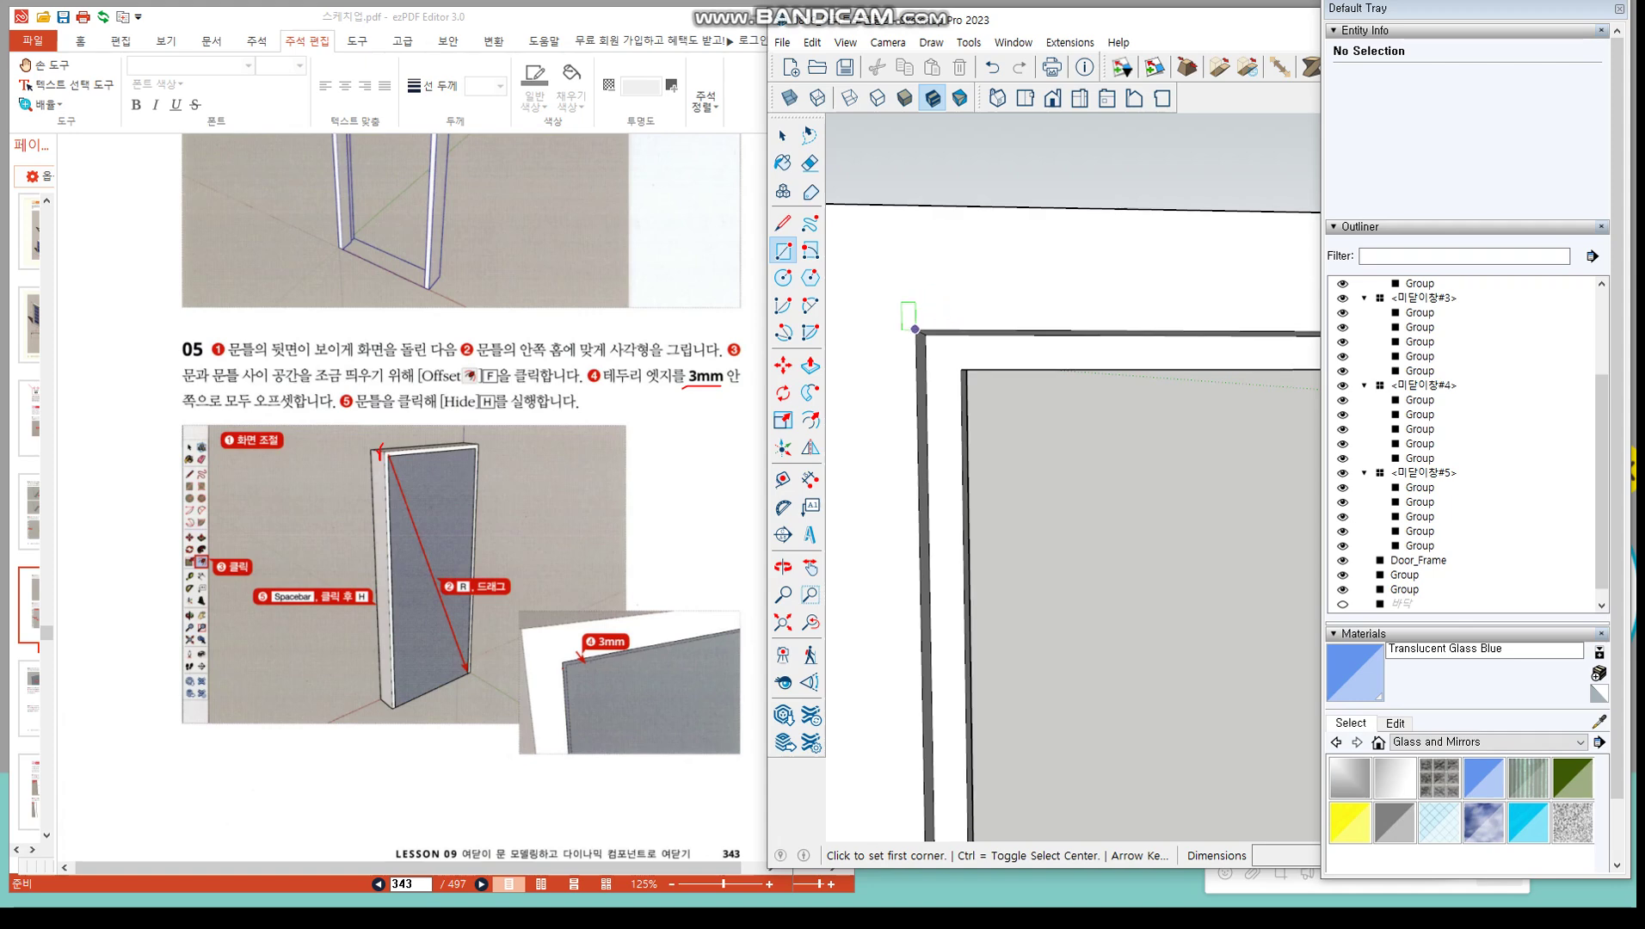
{"action": "left_click", "coordinate": [915, 330]}
{"action": "scroll", "coordinate": [914, 329], "scroll_direction": "down", "scroll_amount": 5}
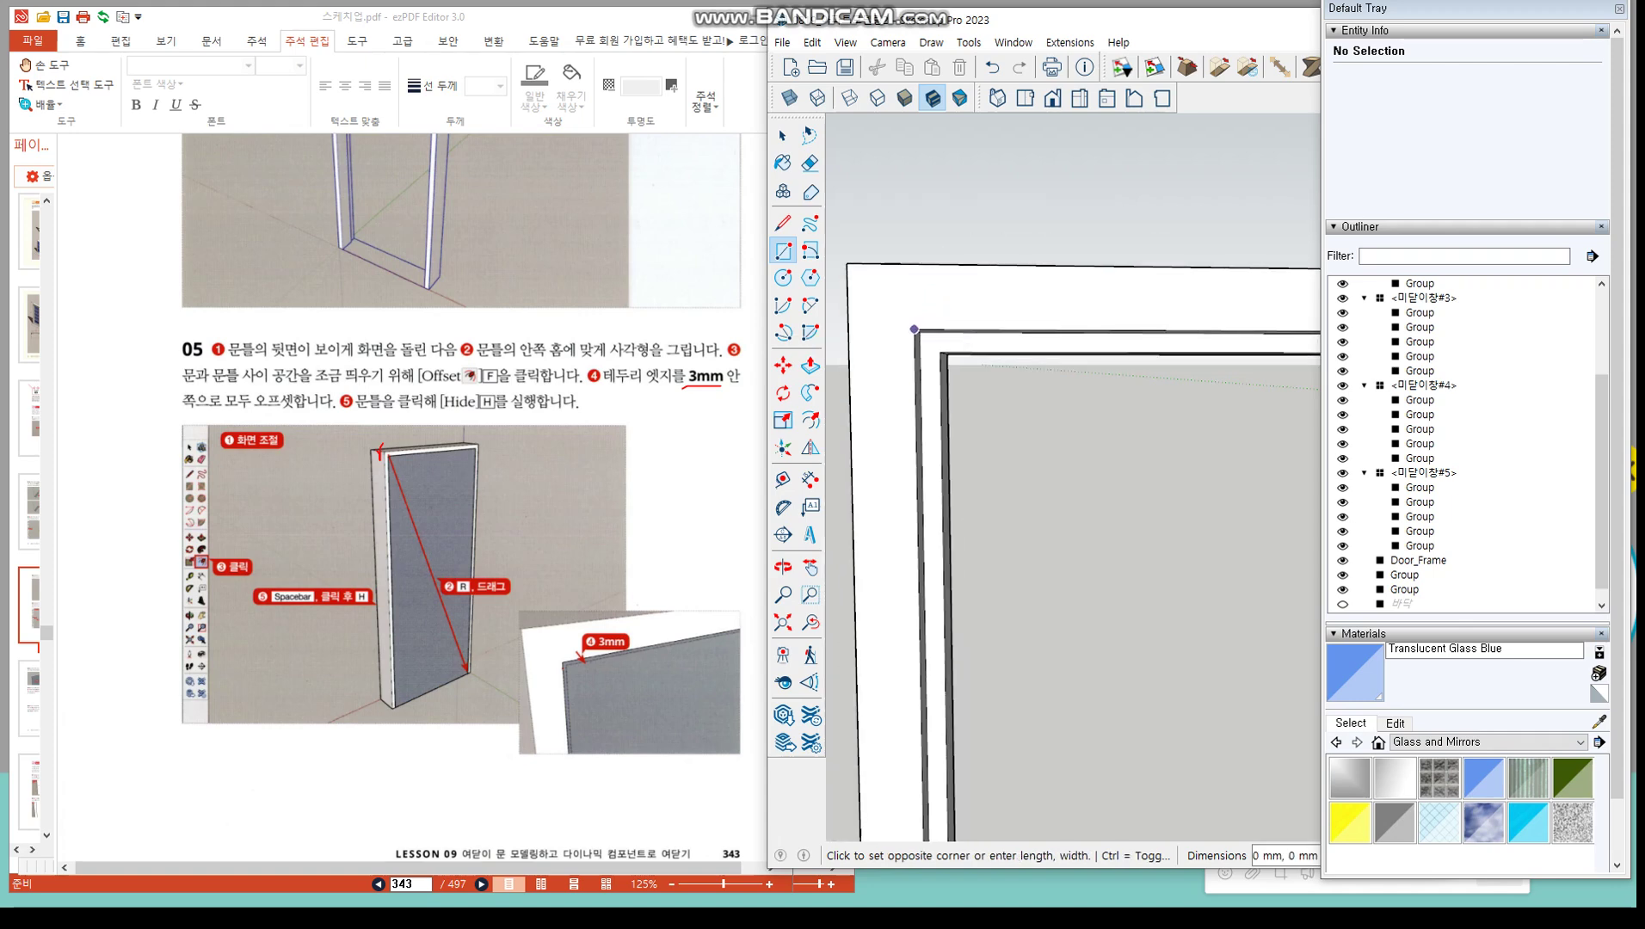
{"action": "scroll", "coordinate": [912, 330], "scroll_direction": "down", "scroll_amount": 5}
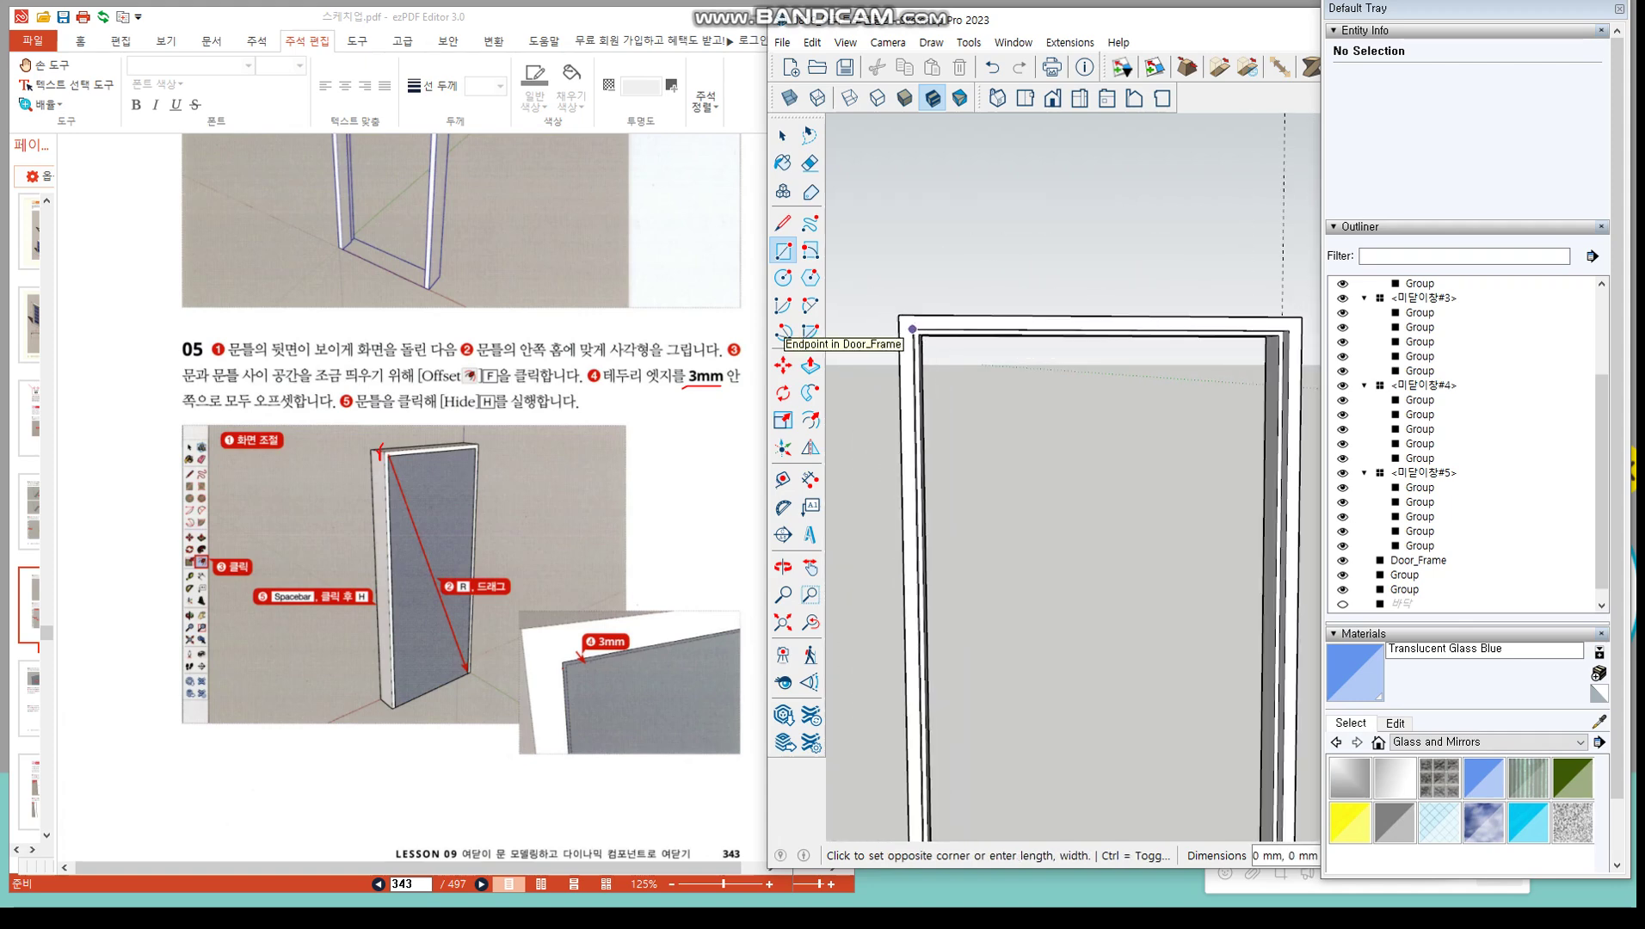
{"action": "scroll", "coordinate": [911, 328], "scroll_direction": "down", "scroll_amount": 3}
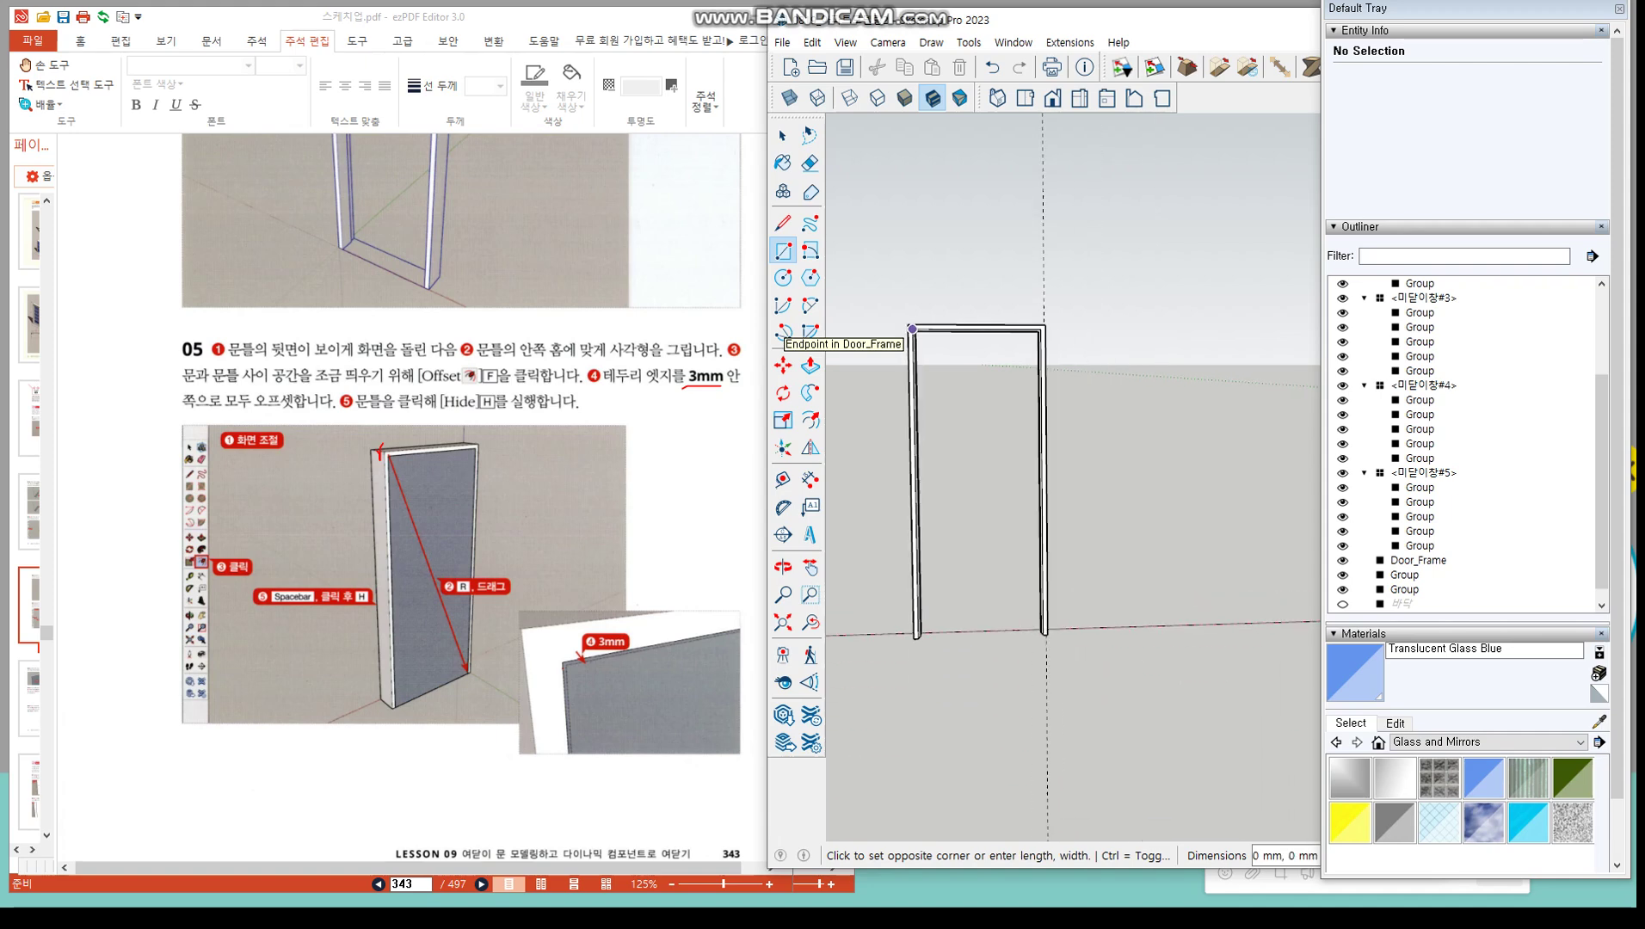
{"action": "scroll", "coordinate": [1040, 638], "scroll_direction": "up", "scroll_amount": 3}
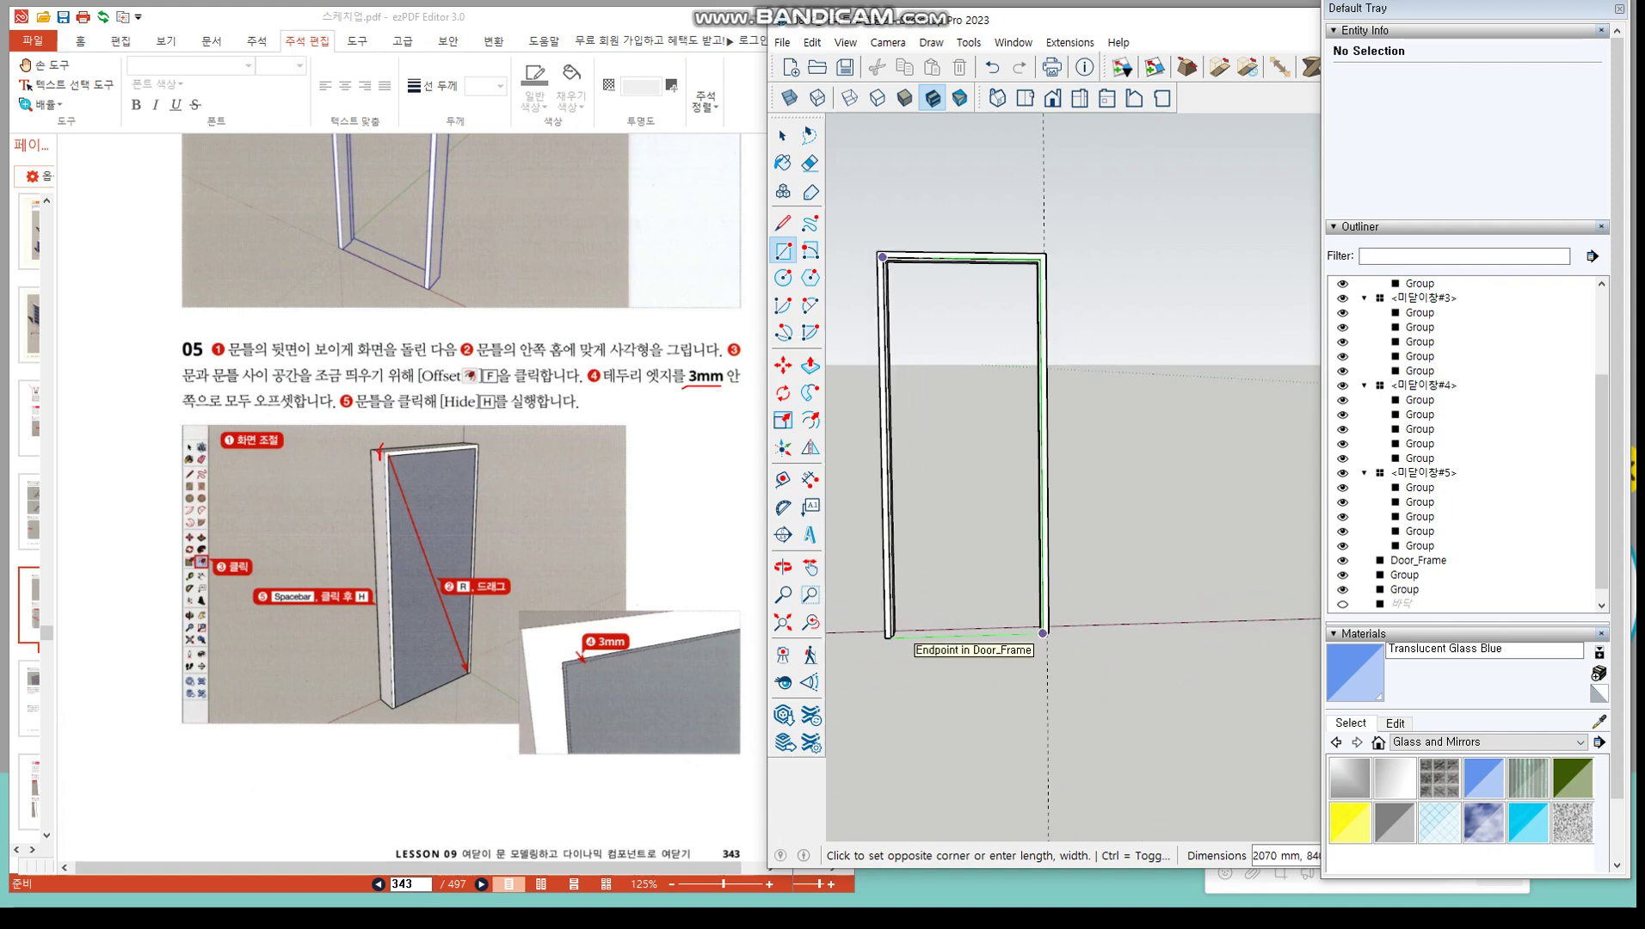
{"action": "scroll", "coordinate": [1042, 633], "scroll_direction": "up", "scroll_amount": 6}
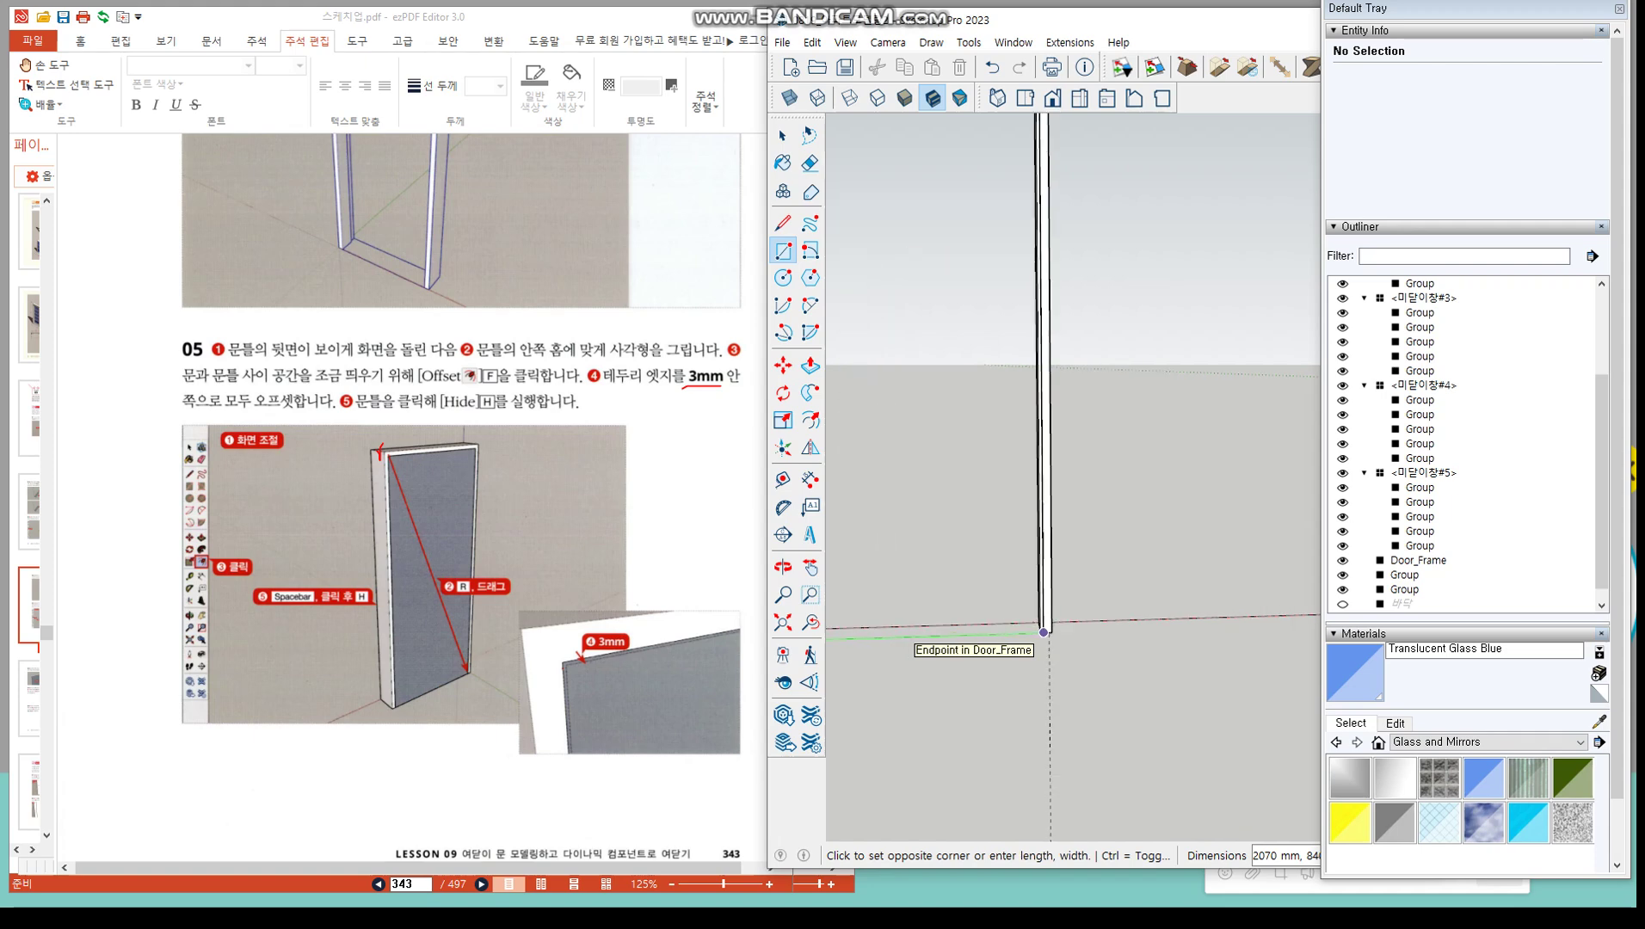
{"action": "scroll", "coordinate": [1048, 630], "scroll_direction": "up", "scroll_amount": 3}
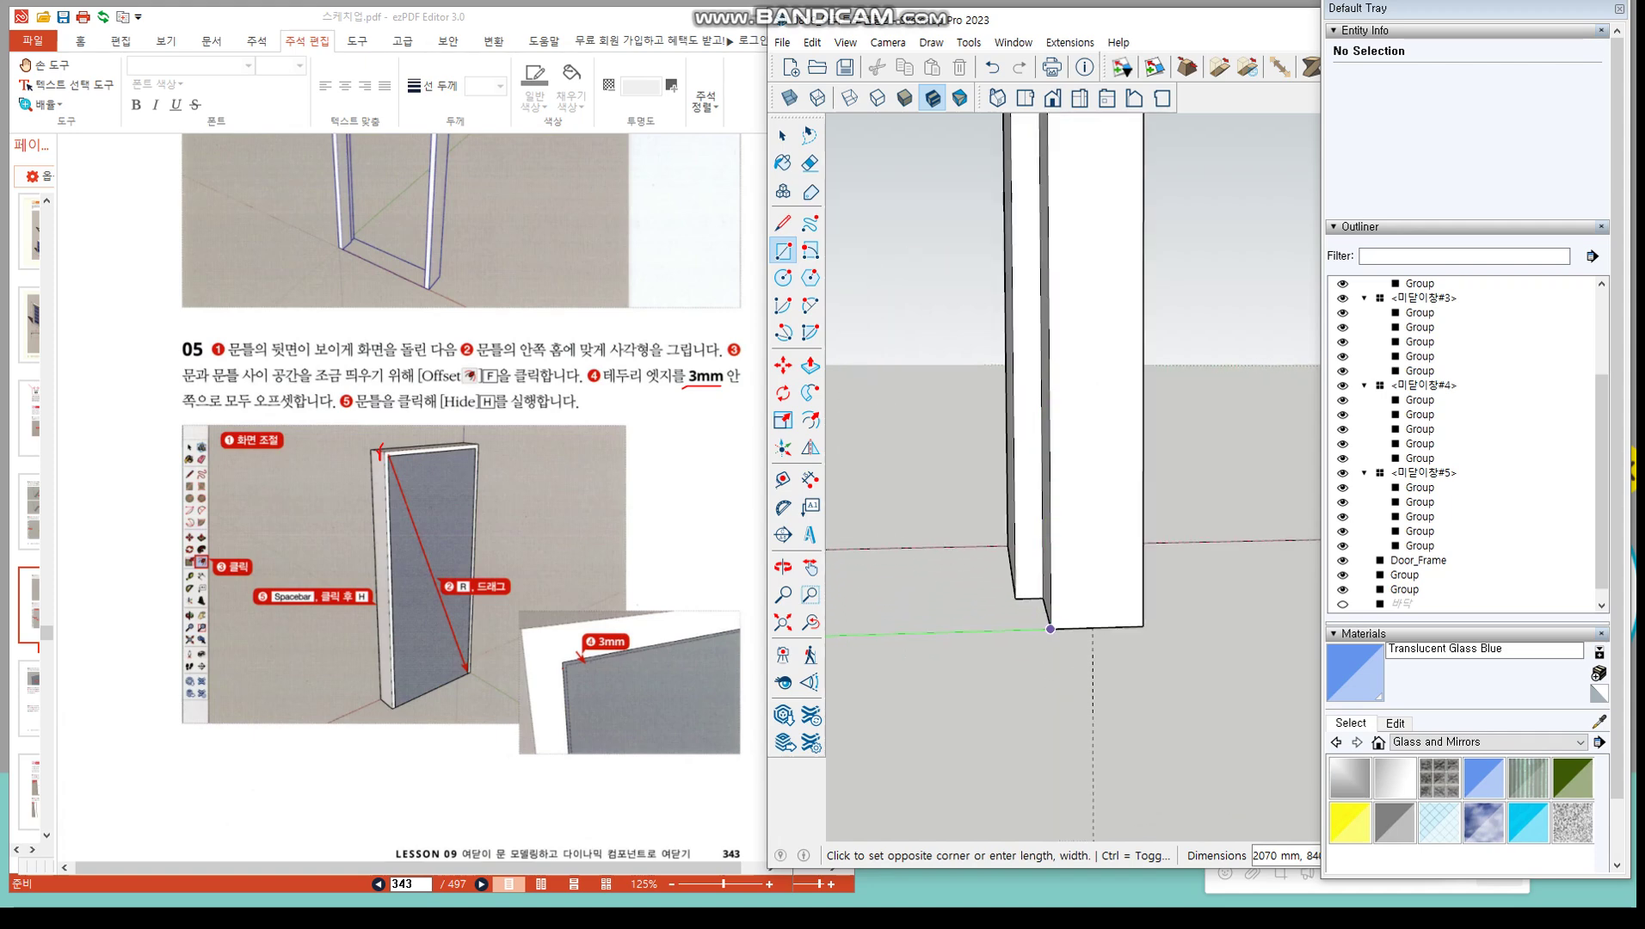
{"action": "left_click", "coordinate": [1053, 629]}
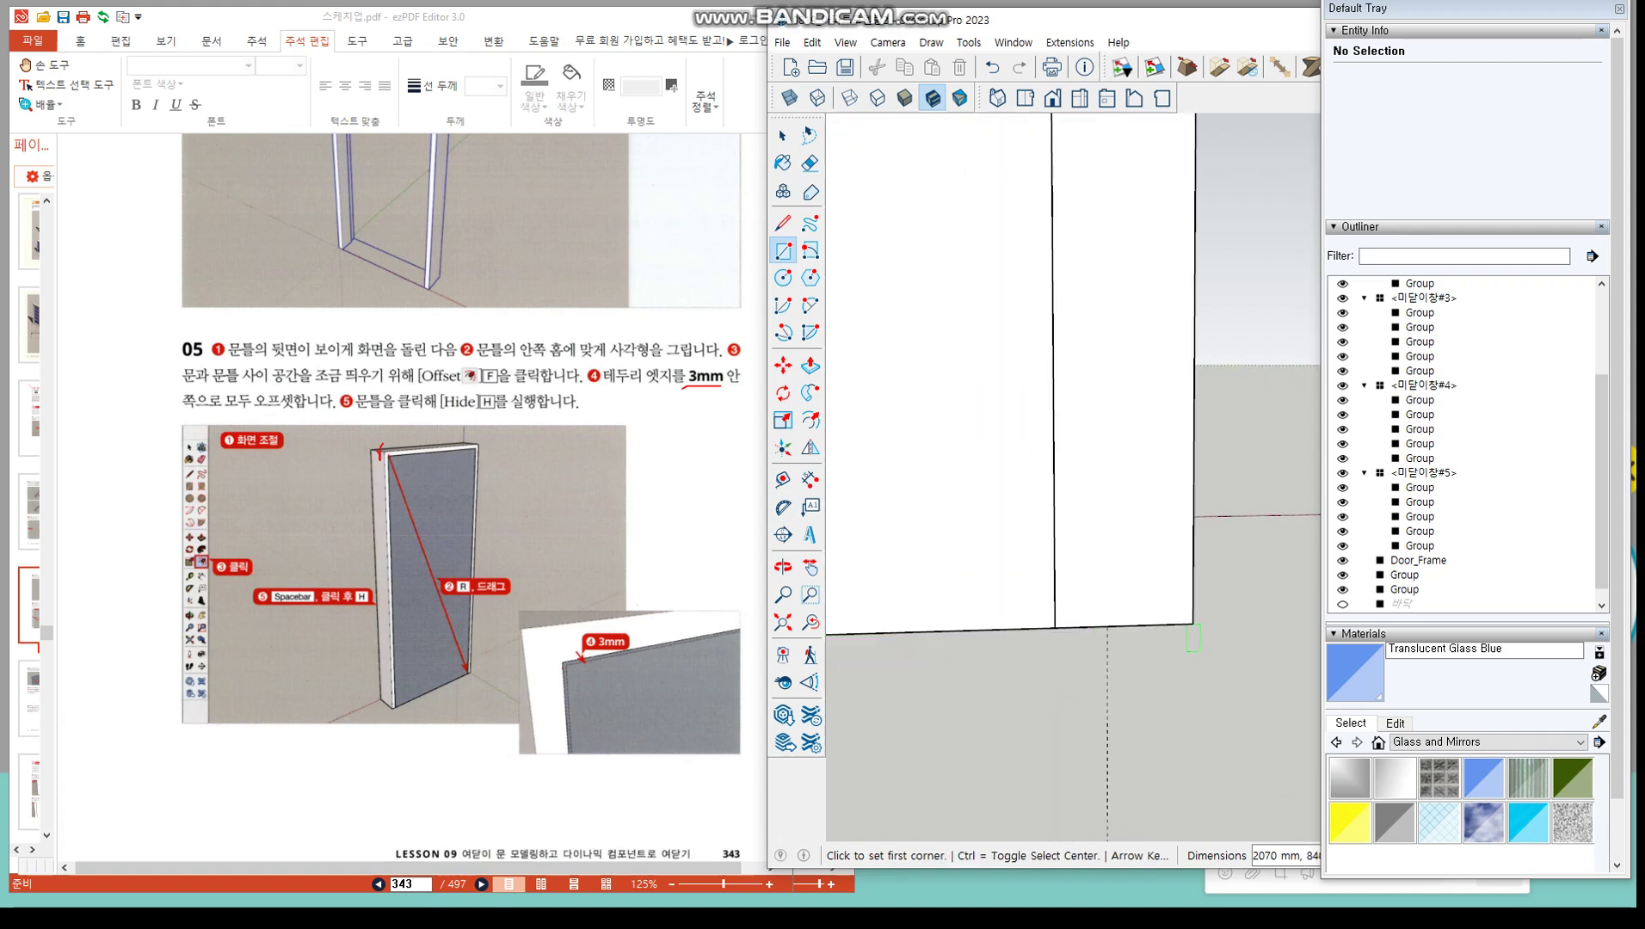
{"action": "scroll", "coordinate": [1192, 638], "scroll_direction": "up", "scroll_amount": 4}
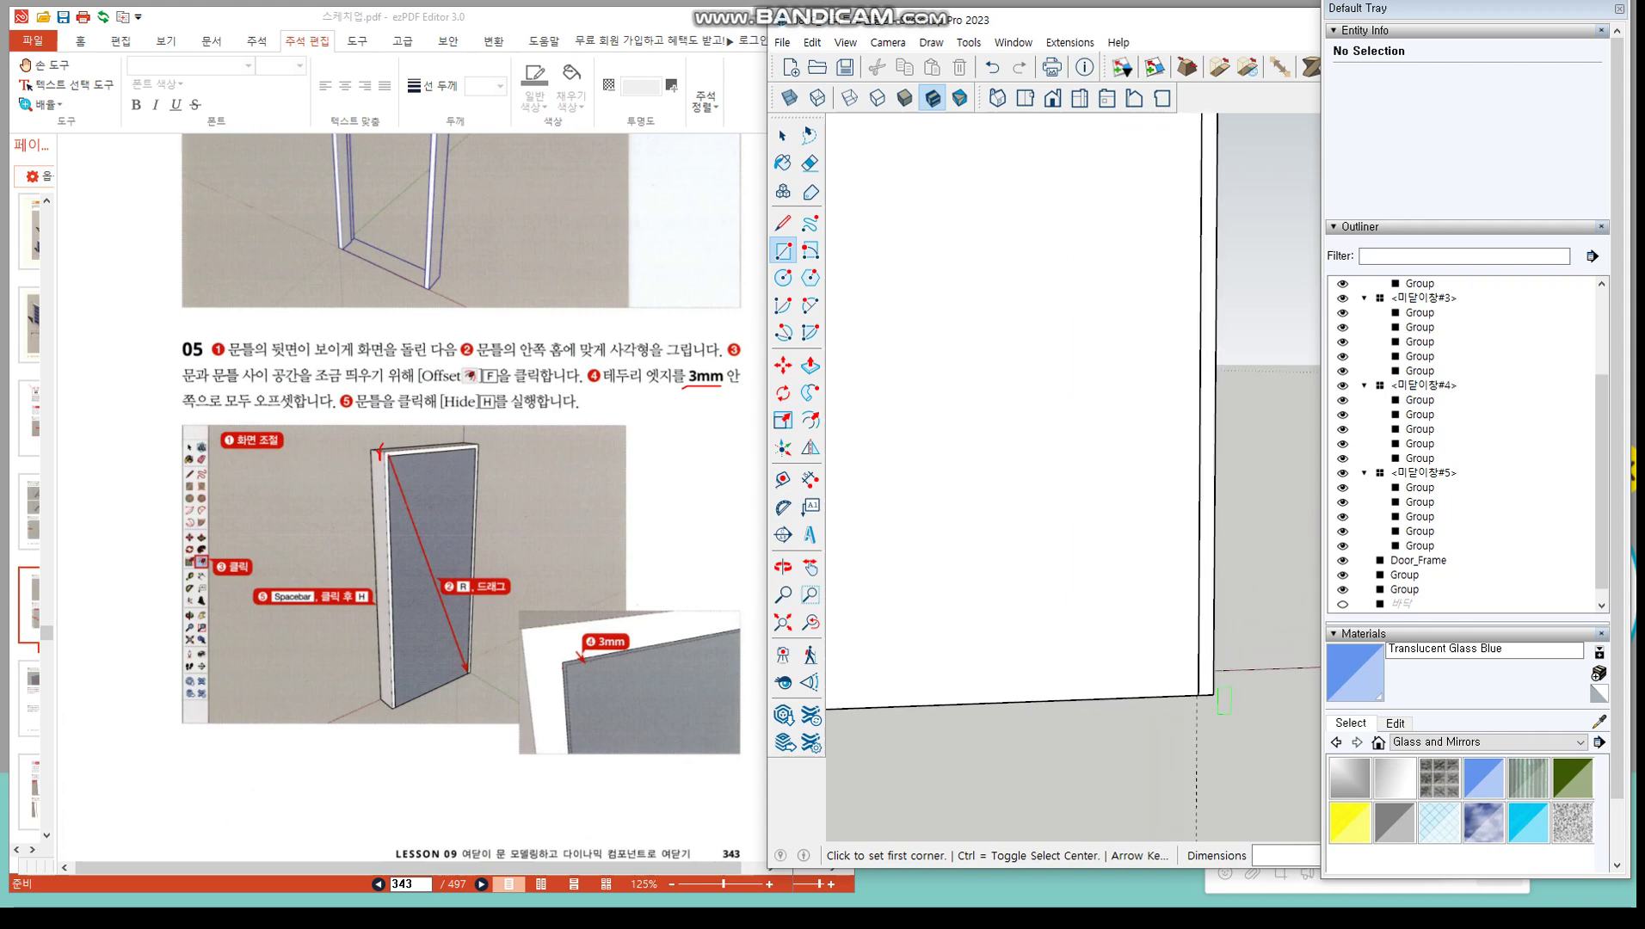
{"action": "scroll", "coordinate": [1214, 701], "scroll_direction": "down", "scroll_amount": 5}
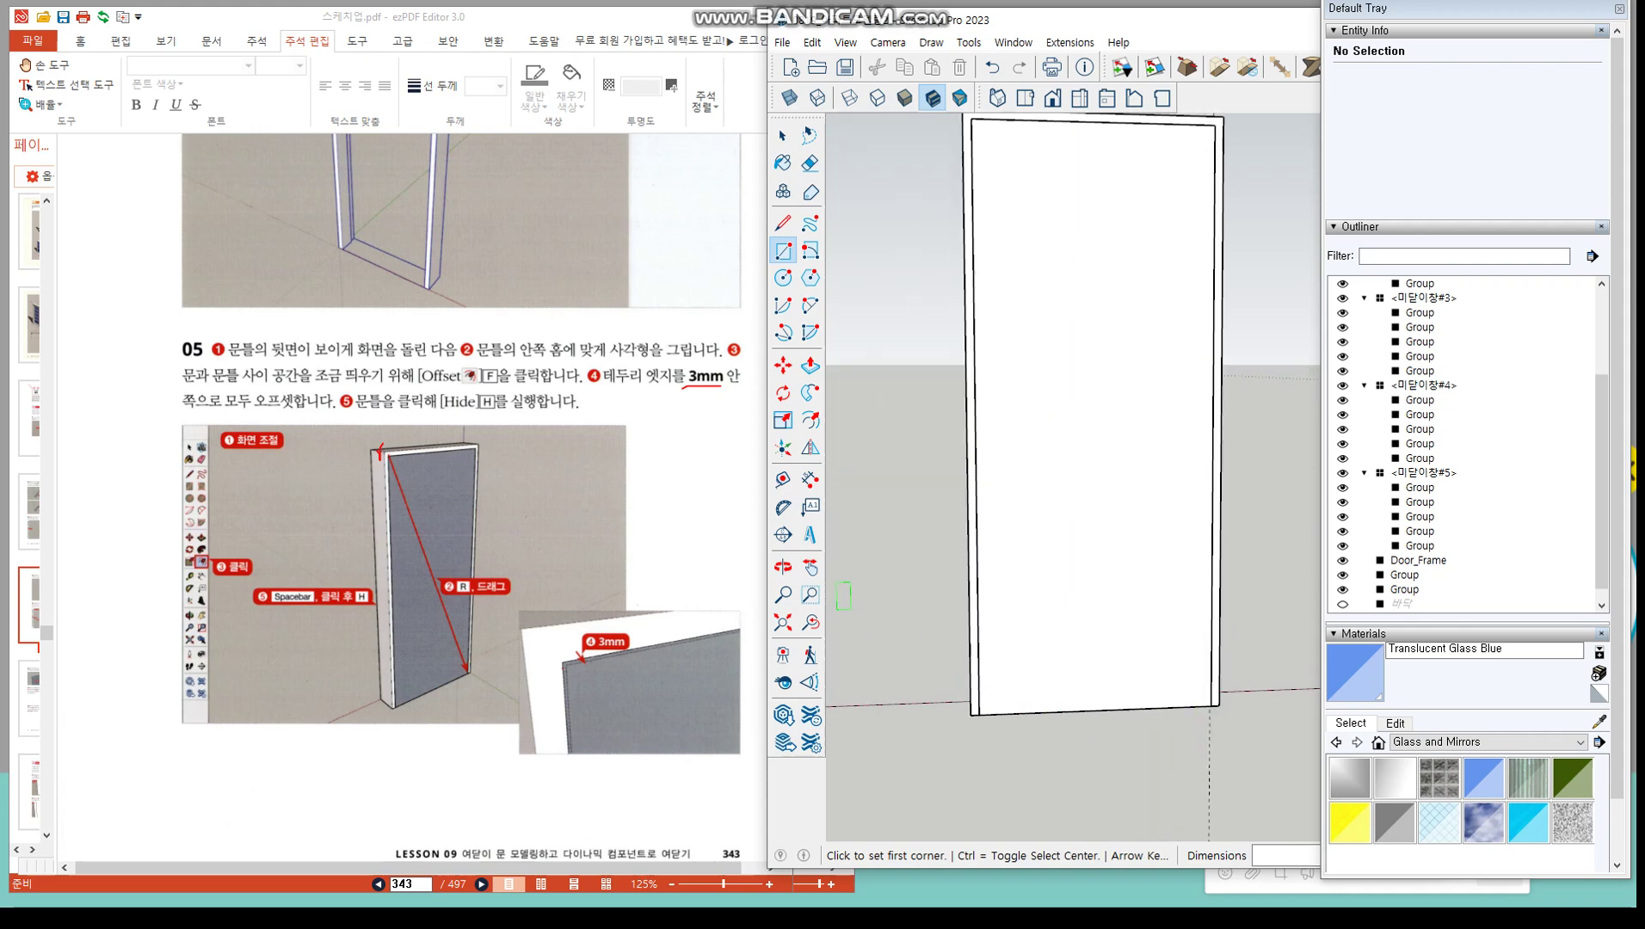
Hide the Door_Frame group
{"action": "left_click", "coordinate": [783, 136]}
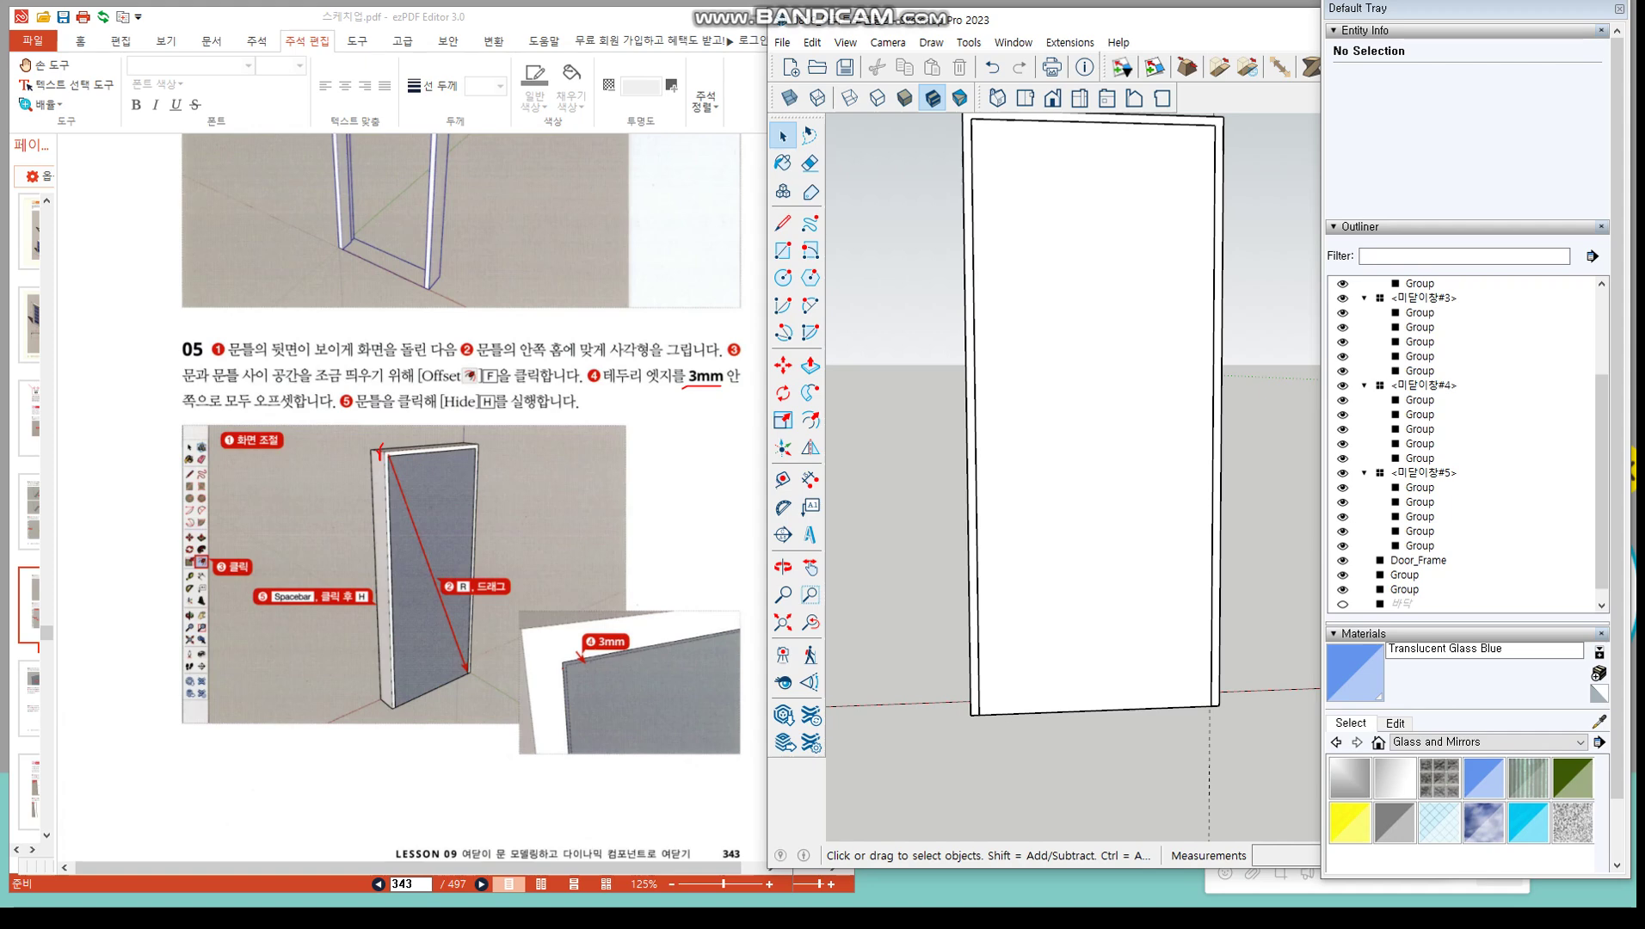
{"action": "left_click", "coordinate": [1216, 593]}
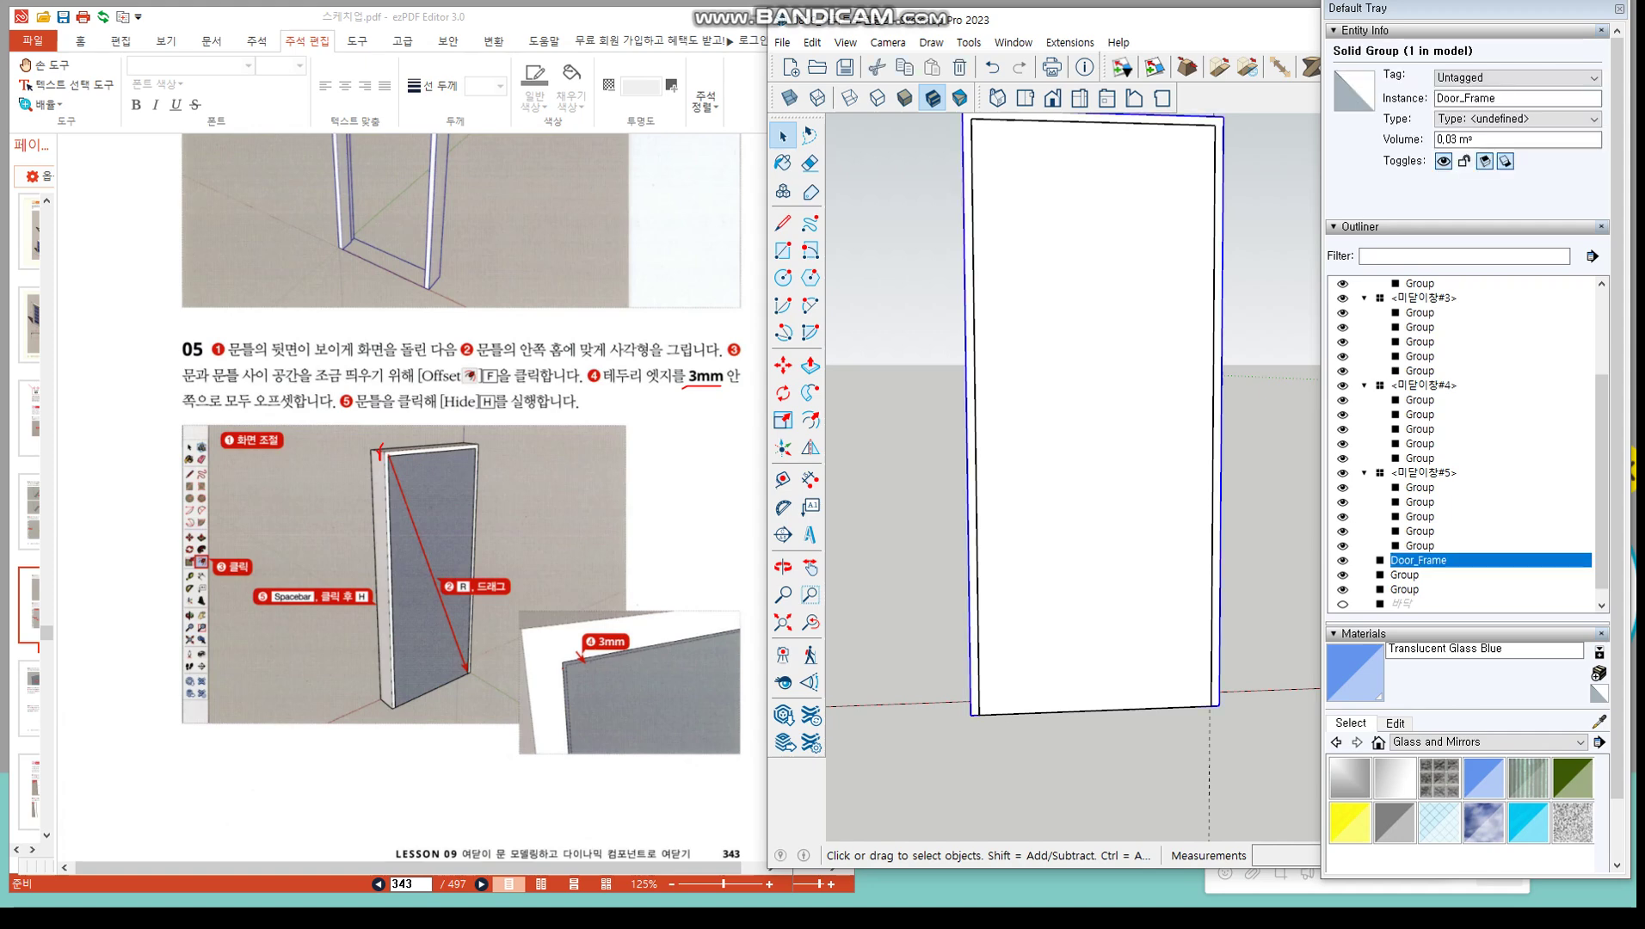
{"action": "key", "text": "h"}
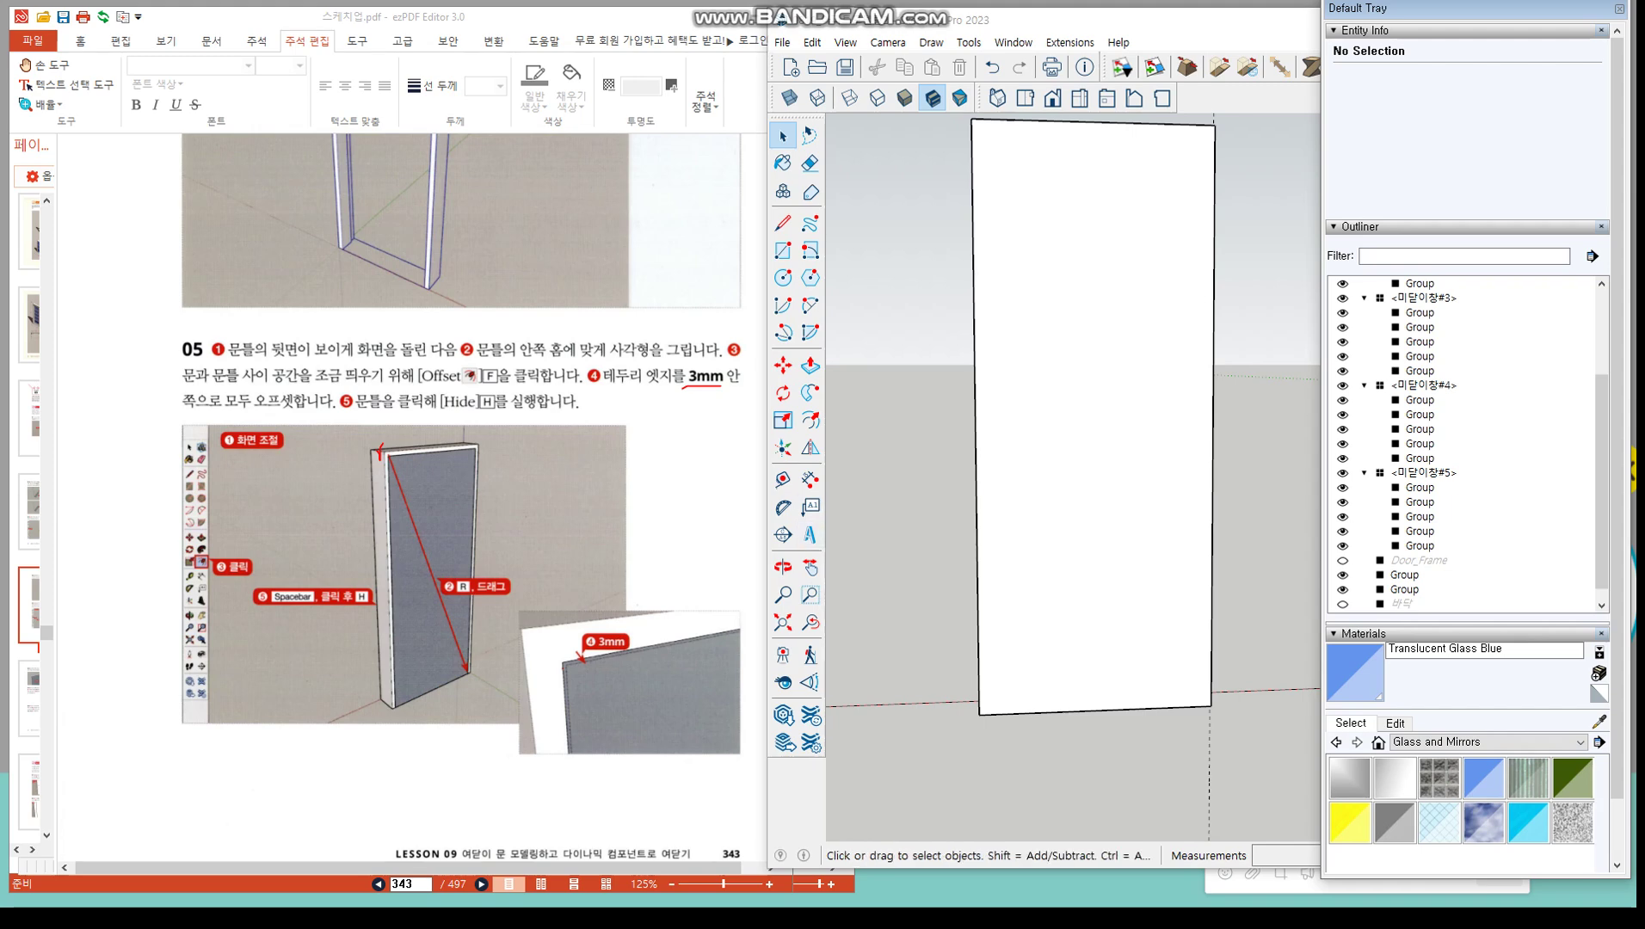
Offset the rectangle's border 3 mm inward and zoom in on its corner to inspect the gap
{"action": "left_click", "coordinate": [810, 420]}
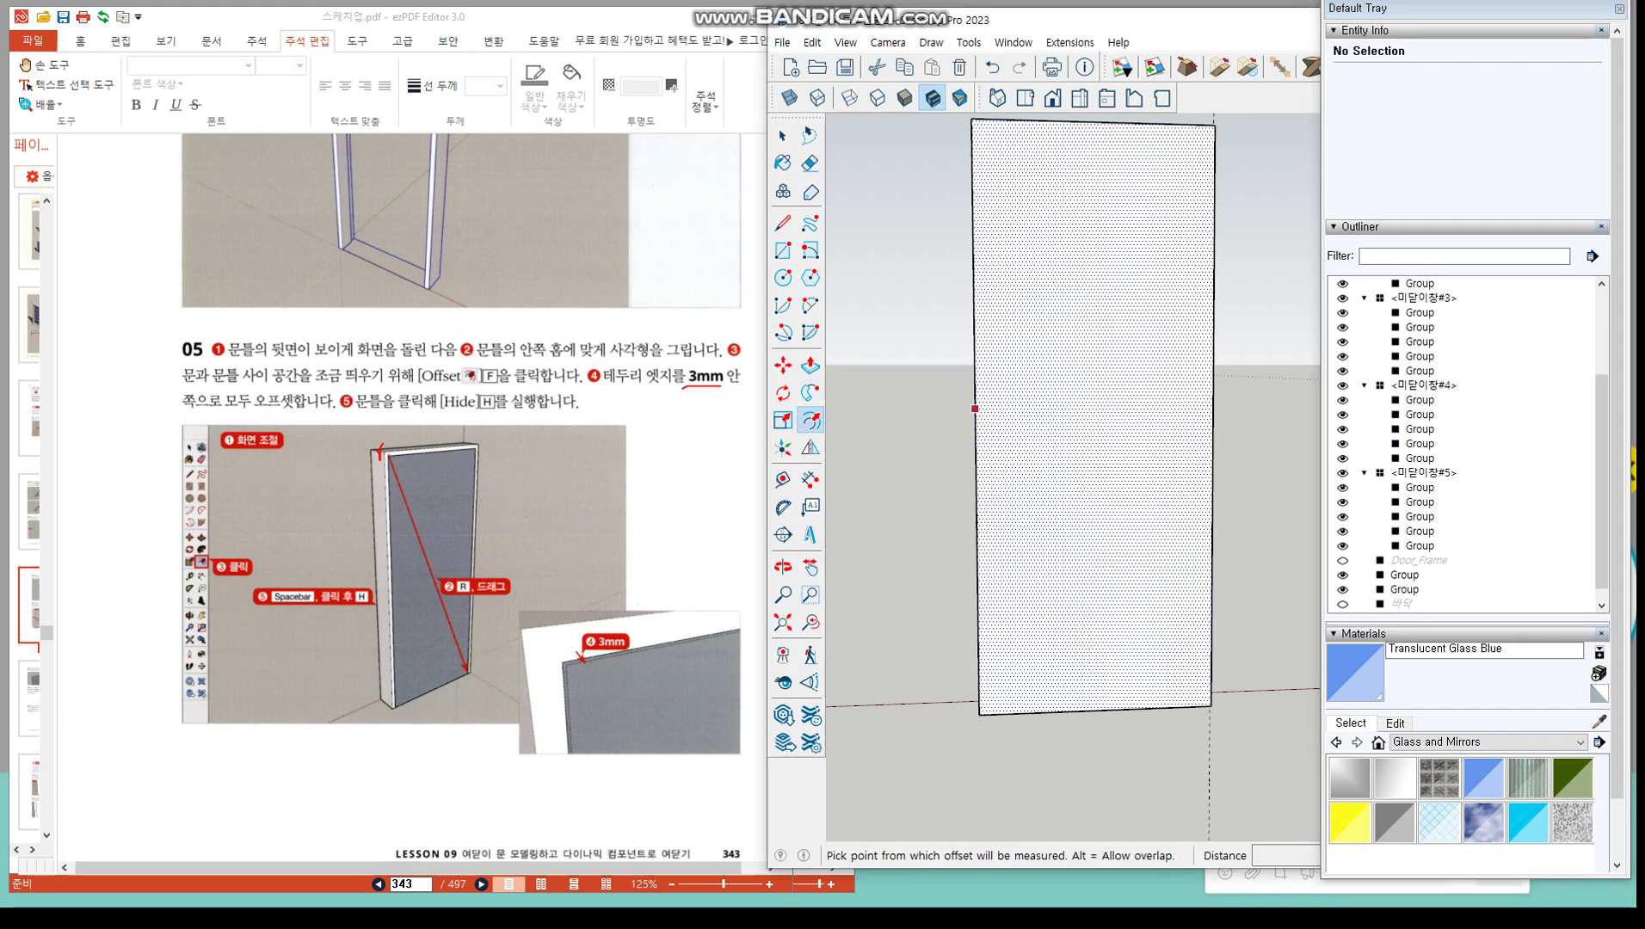
{"action": "left_click", "coordinate": [975, 409]}
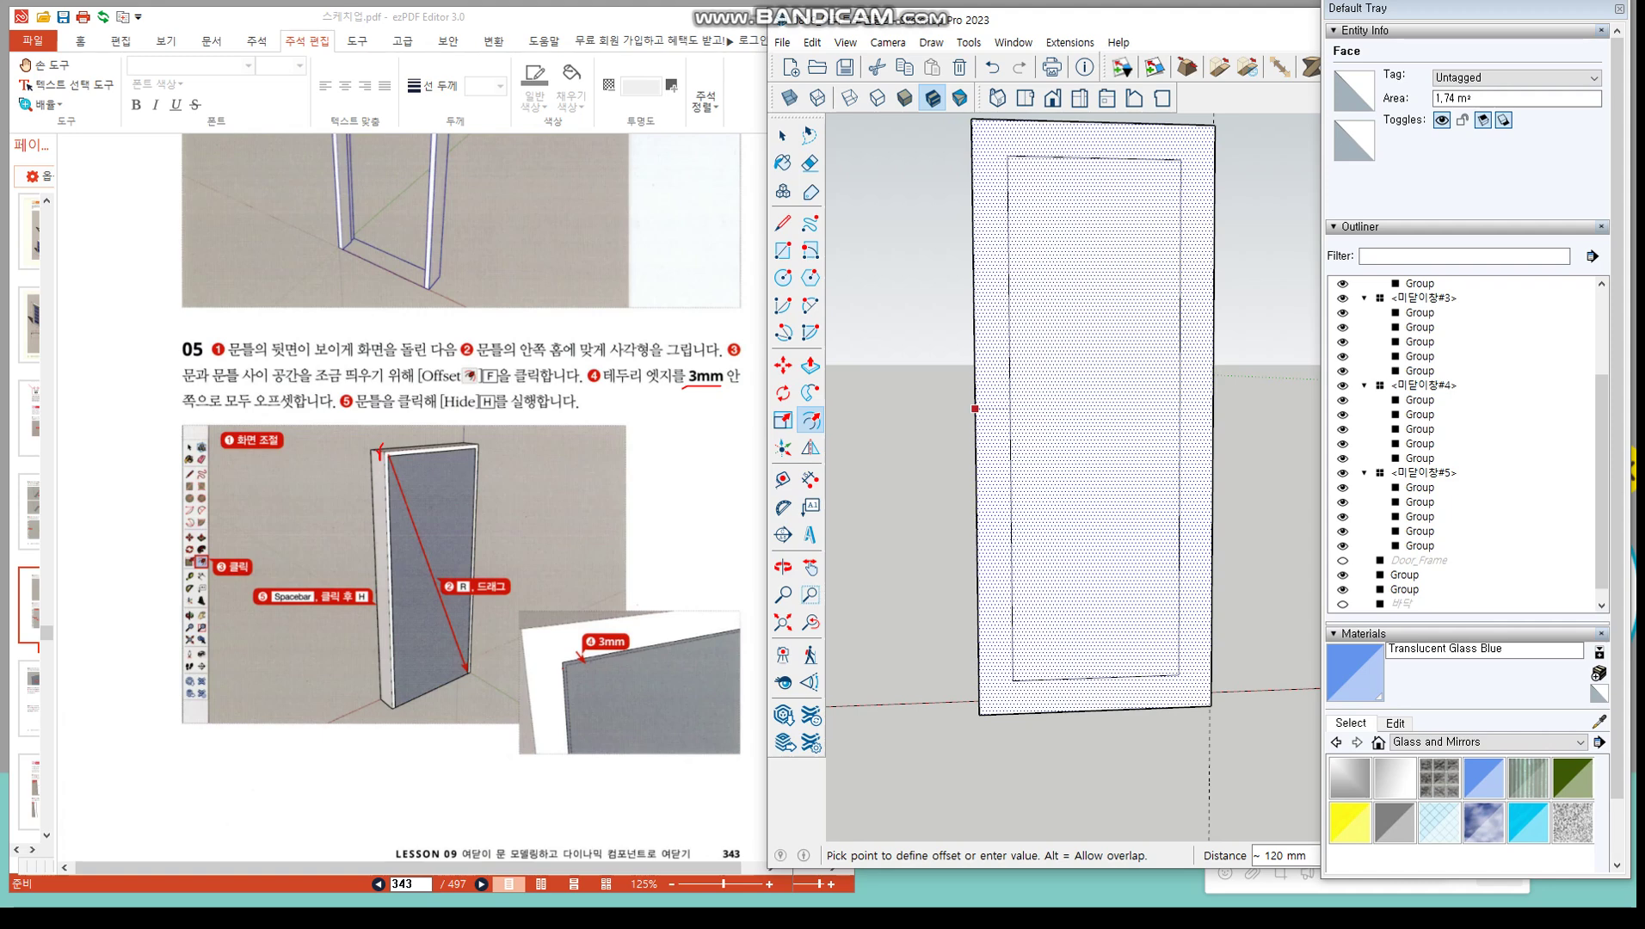
{"action": "type", "text": "3"}
{"action": "key", "text": "Return"}
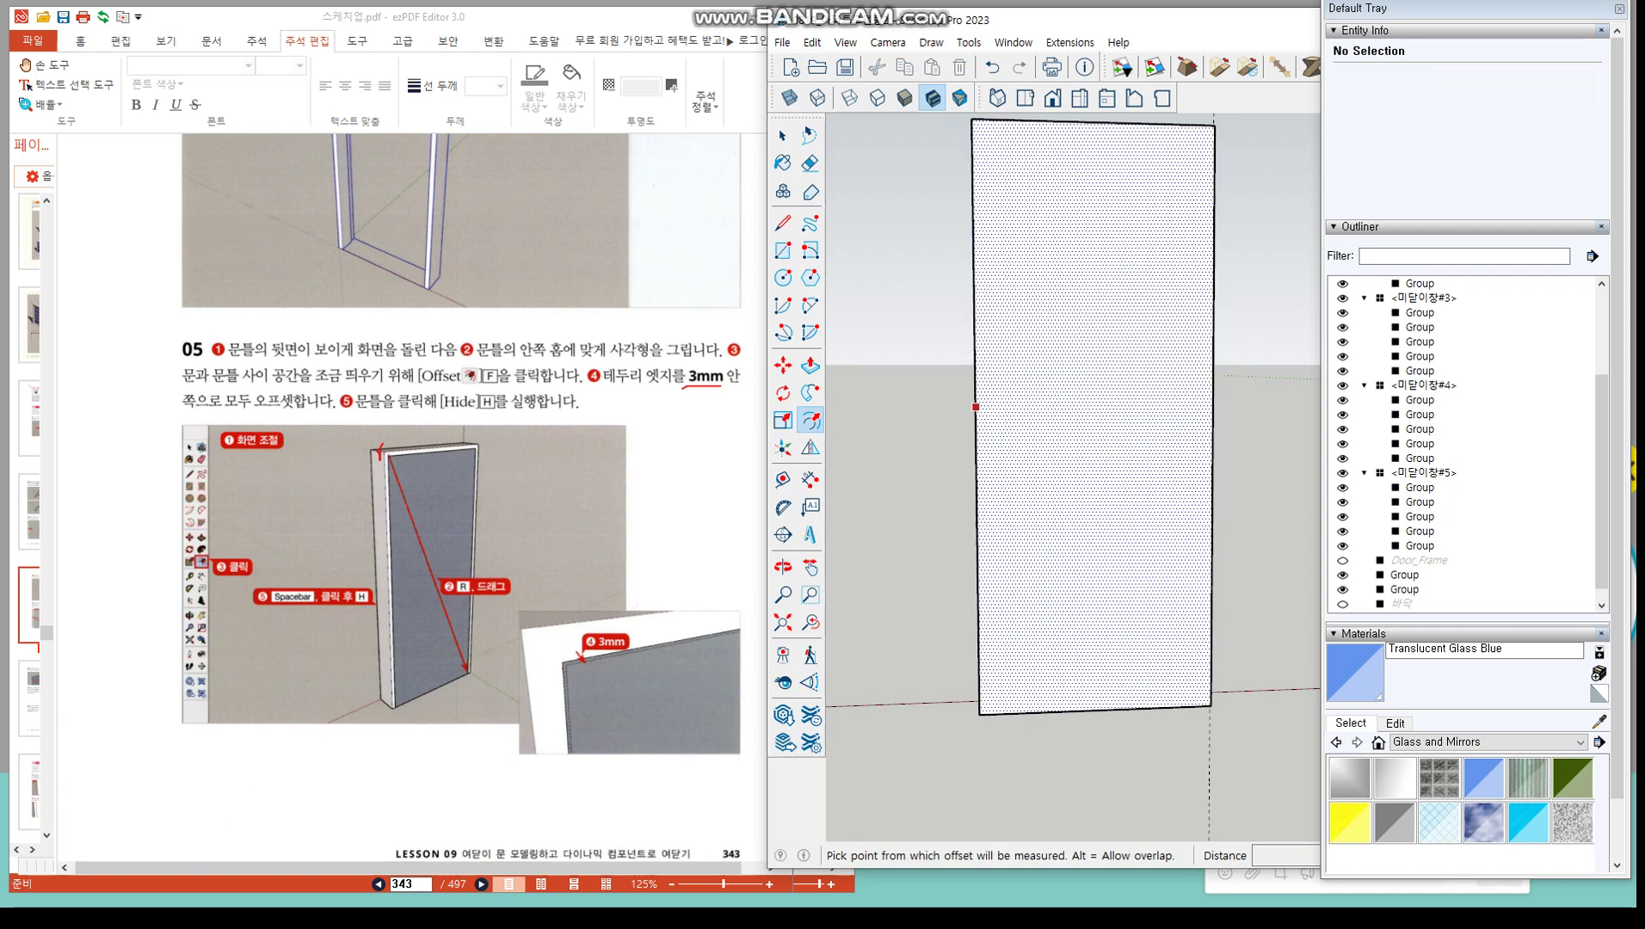
{"action": "left_click", "coordinate": [783, 594]}
{"action": "scroll", "coordinate": [914, 700], "scroll_direction": "down", "scroll_amount": 2}
{"action": "scroll", "coordinate": [916, 695], "scroll_direction": "down", "scroll_amount": 1}
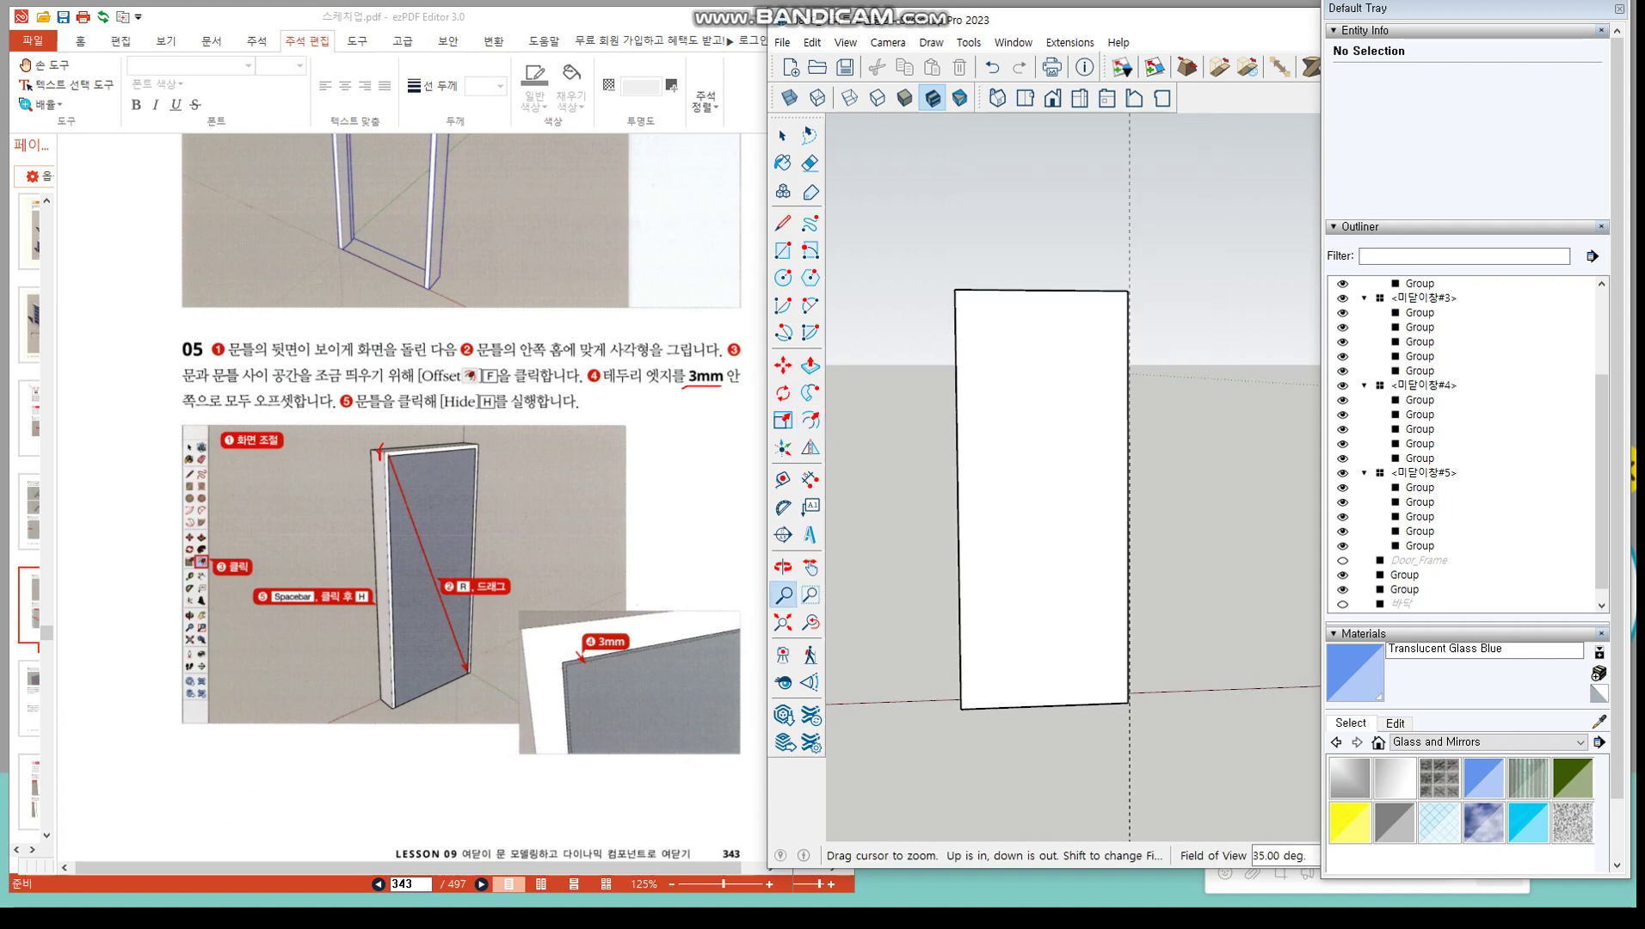
{"action": "scroll", "coordinate": [956, 289], "scroll_direction": "up", "scroll_amount": 10}
{"action": "scroll", "coordinate": [978, 296], "scroll_direction": "up", "scroll_amount": 3}
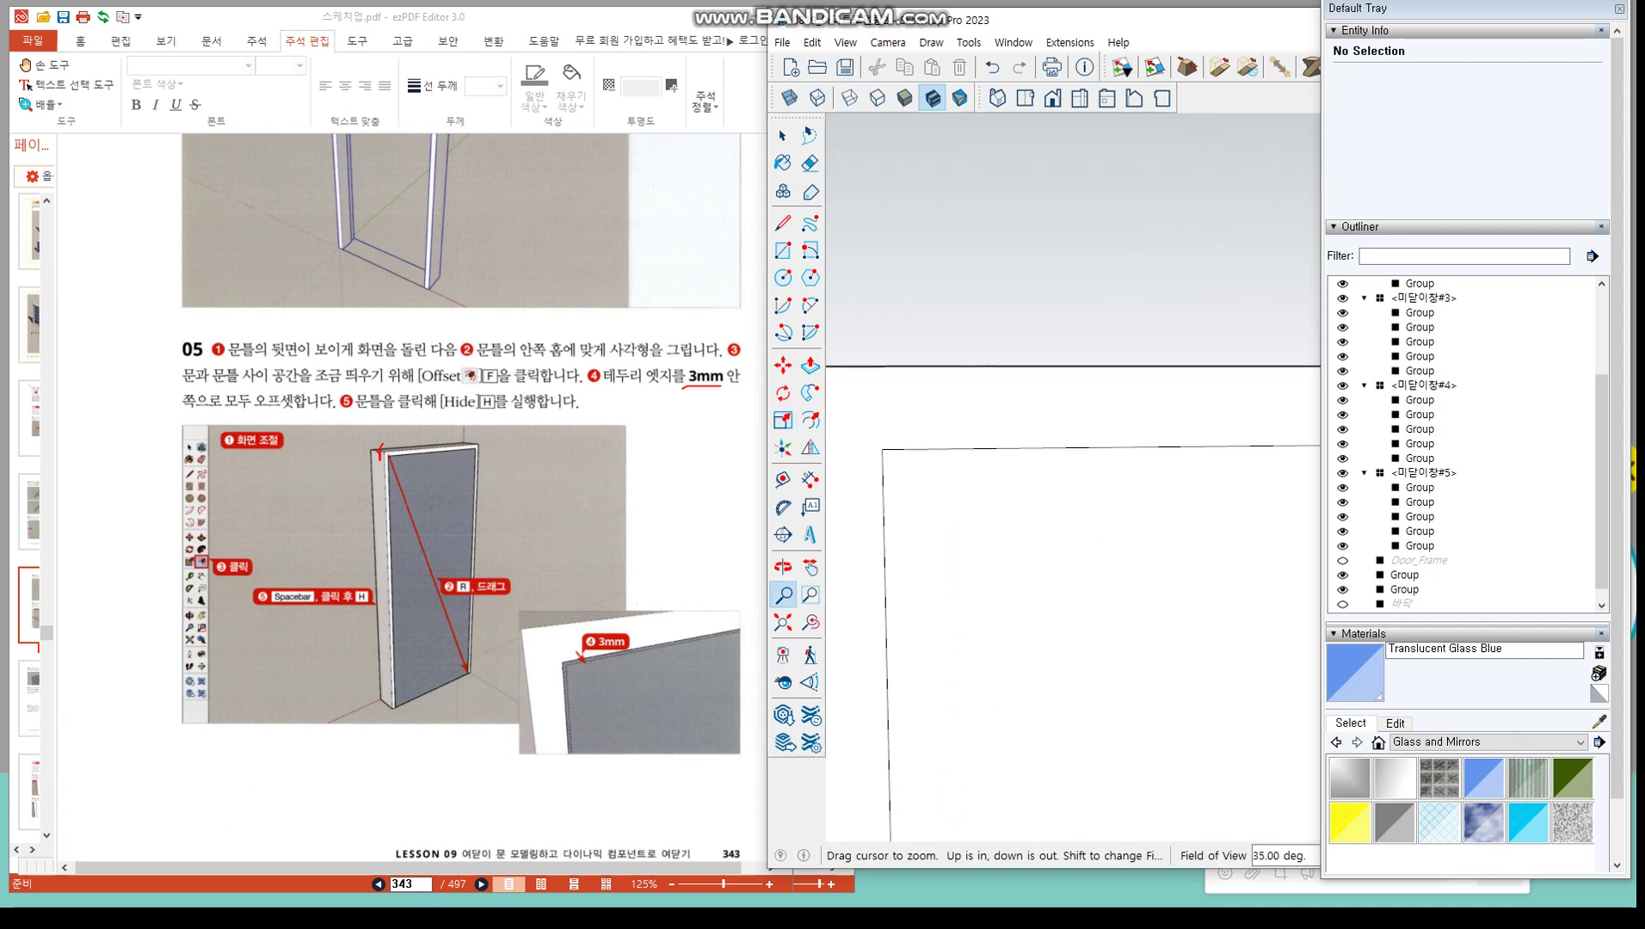
Try selecting the rectangle's outer upper edge together with its adjoining face and connected geometry, then clear the selection
{"action": "key", "text": "space"}
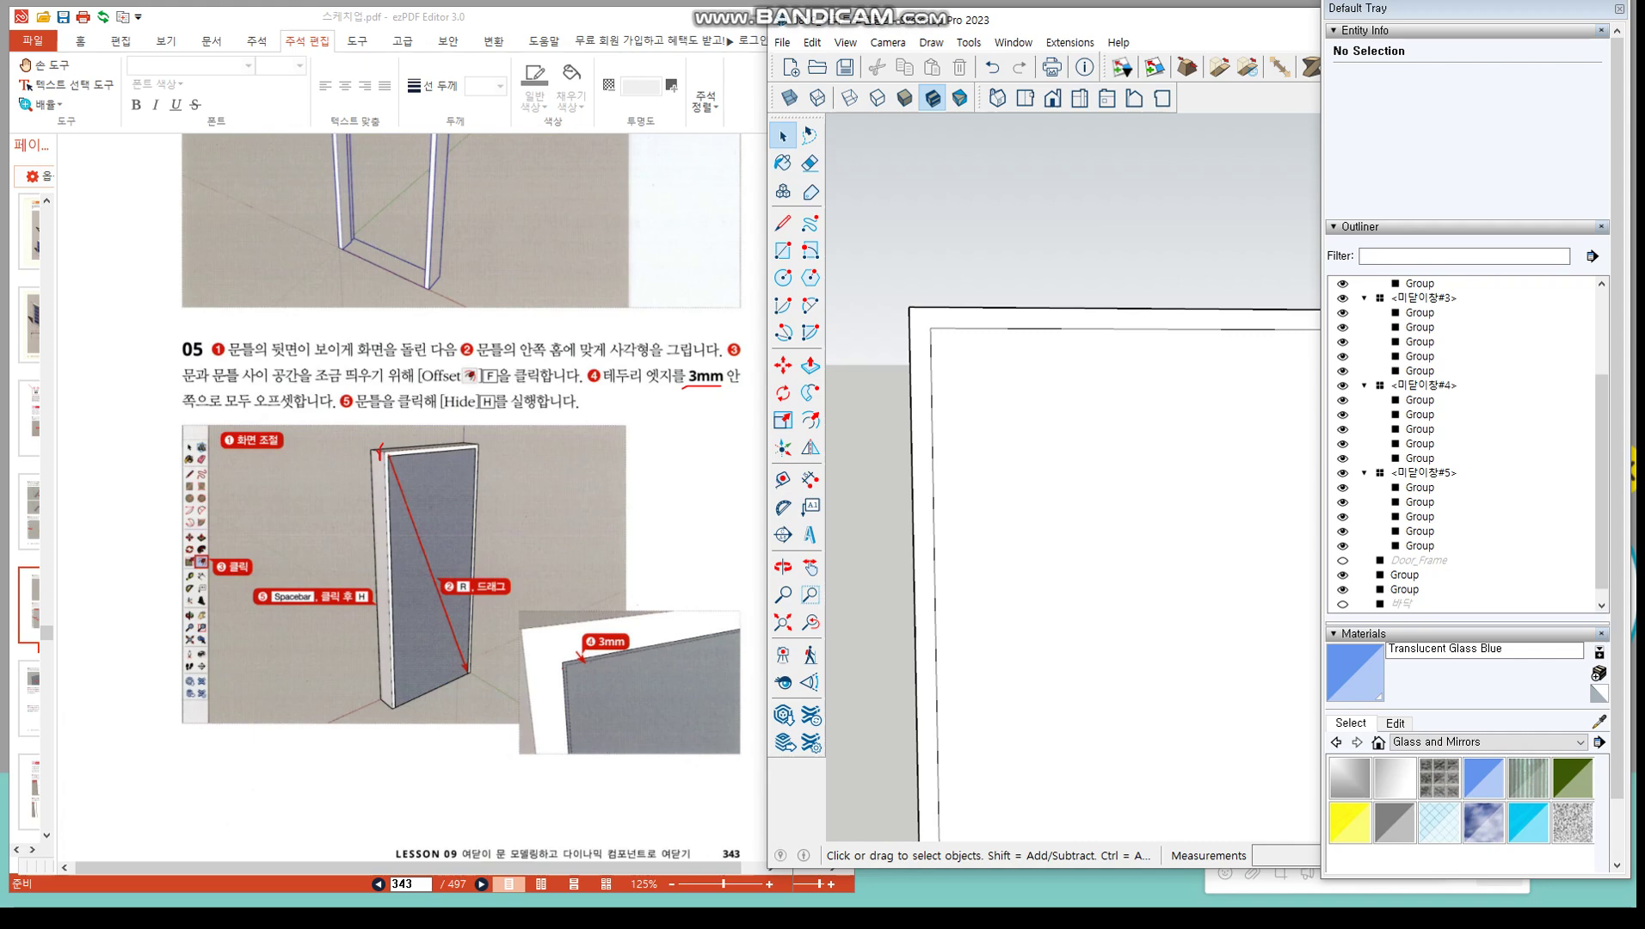
{"action": "left_click", "coordinate": [980, 308]}
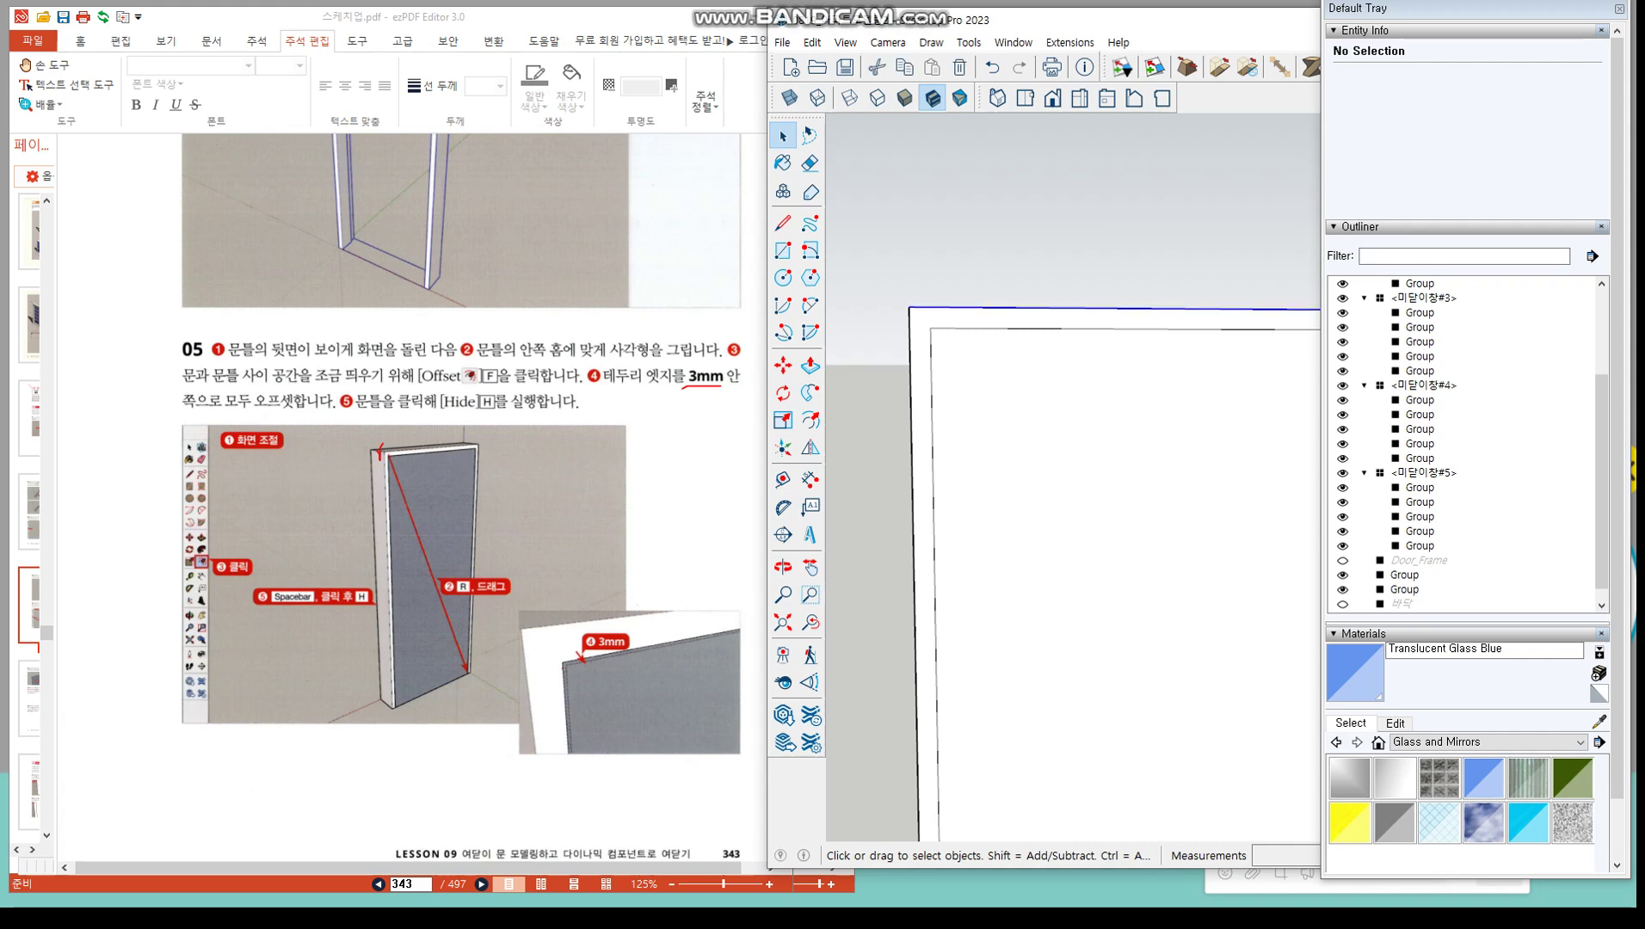
{"action": "double_click", "coordinate": [981, 308]}
{"action": "left_click", "coordinate": [989, 250]}
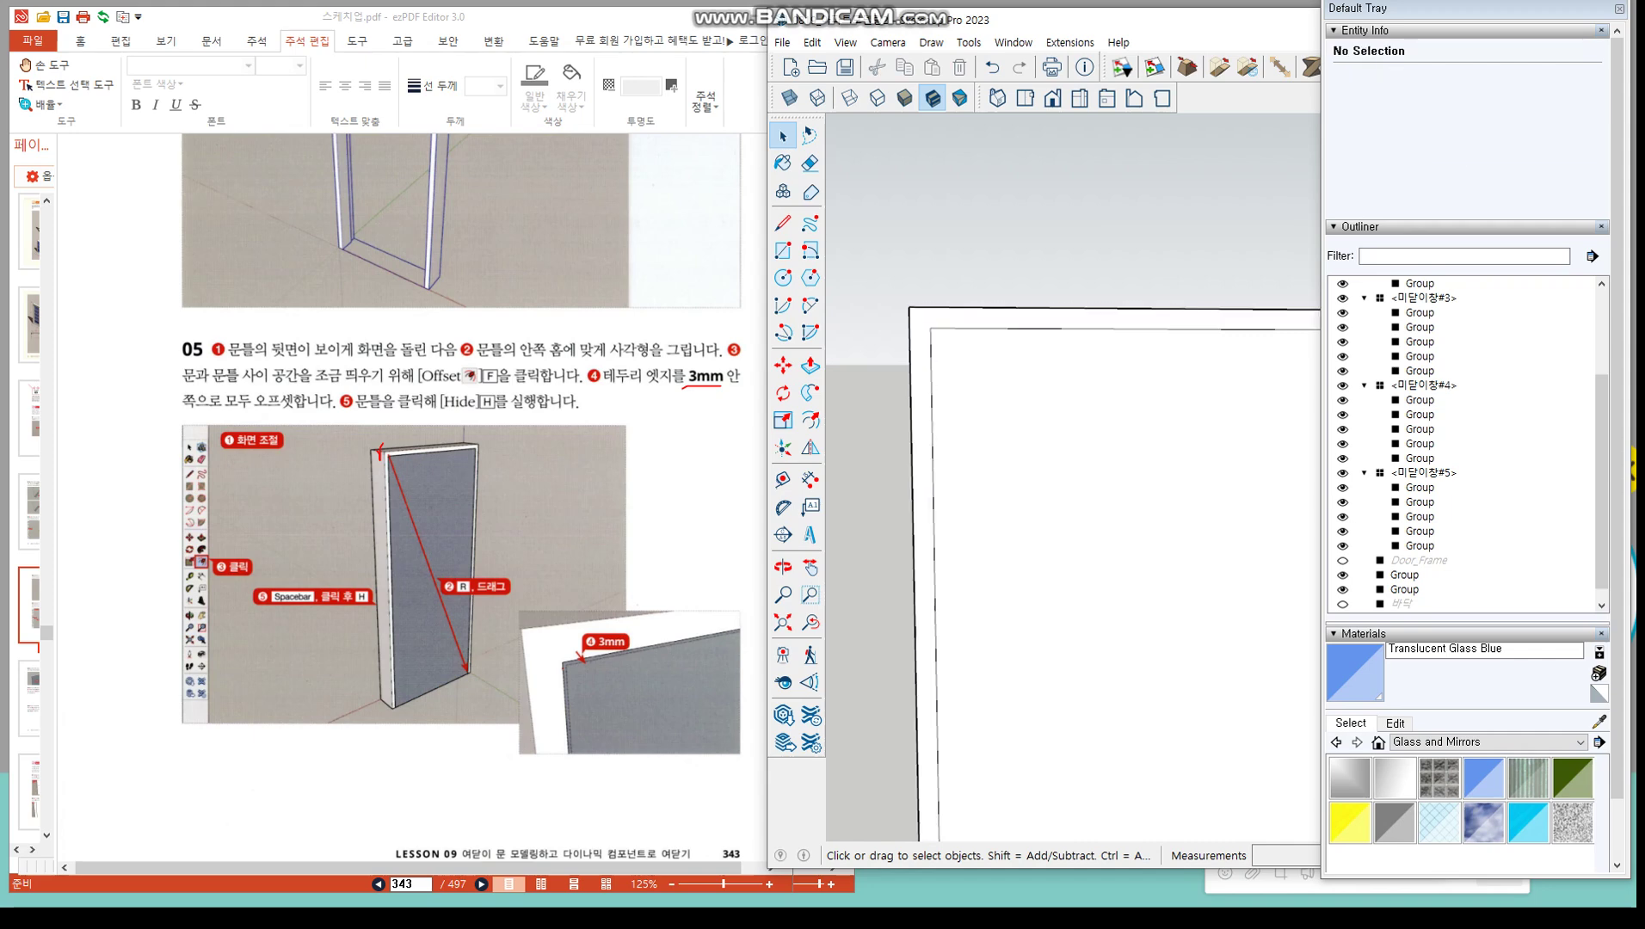
{"action": "double_click", "coordinate": [983, 308]}
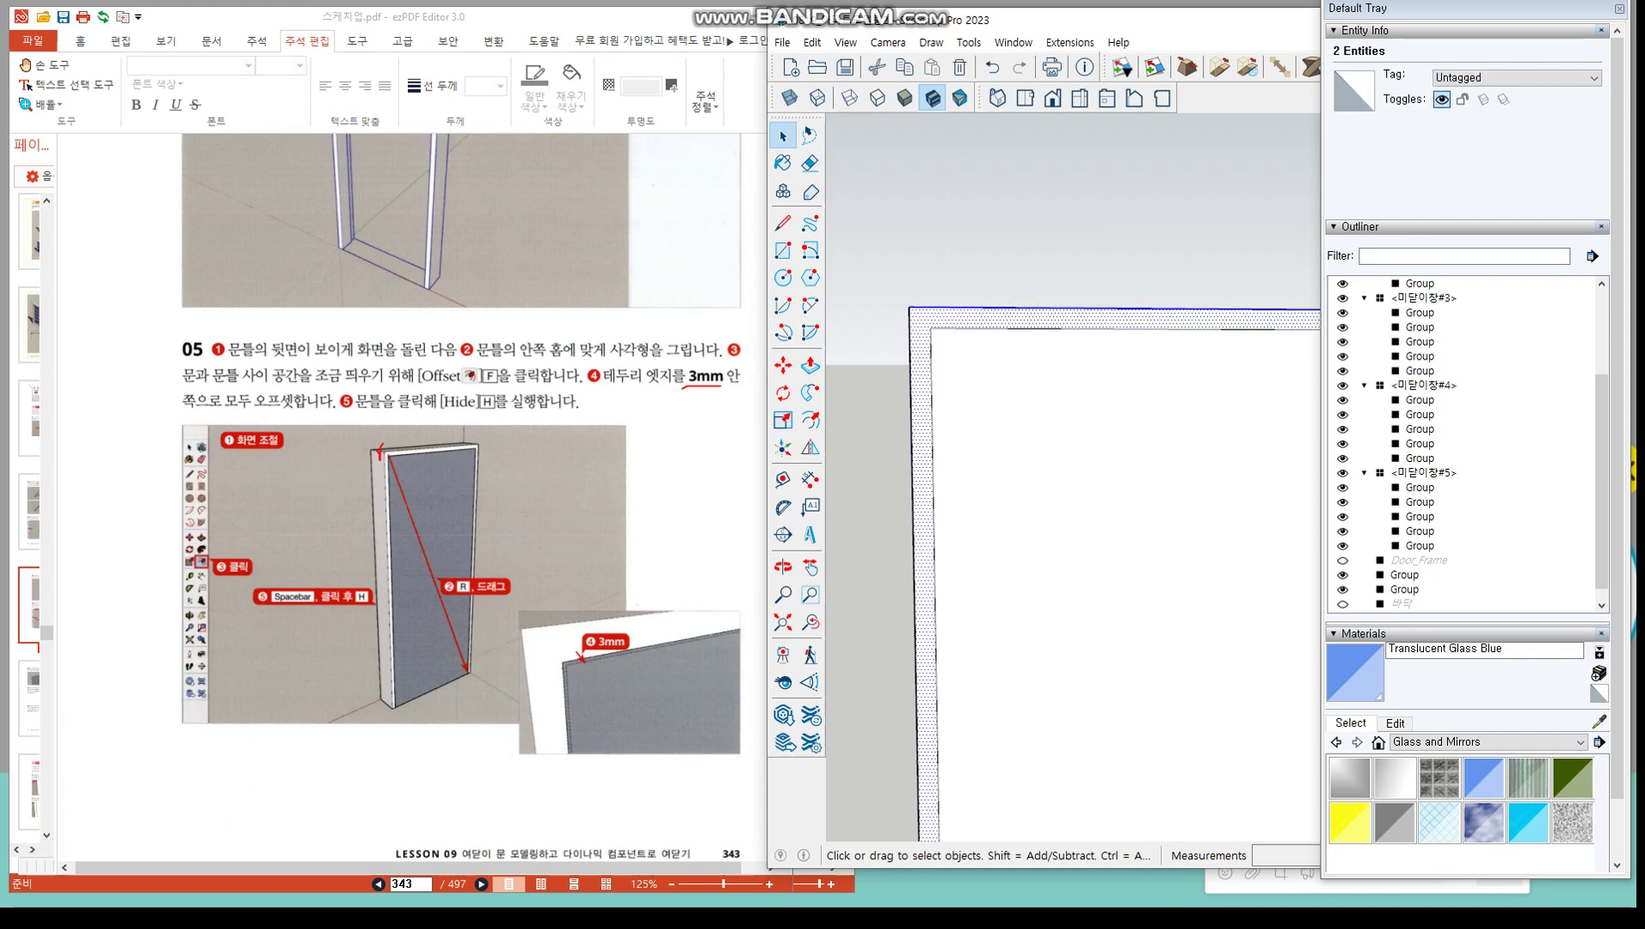
{"action": "triple_click", "coordinate": [983, 308]}
{"action": "left_click", "coordinate": [982, 250]}
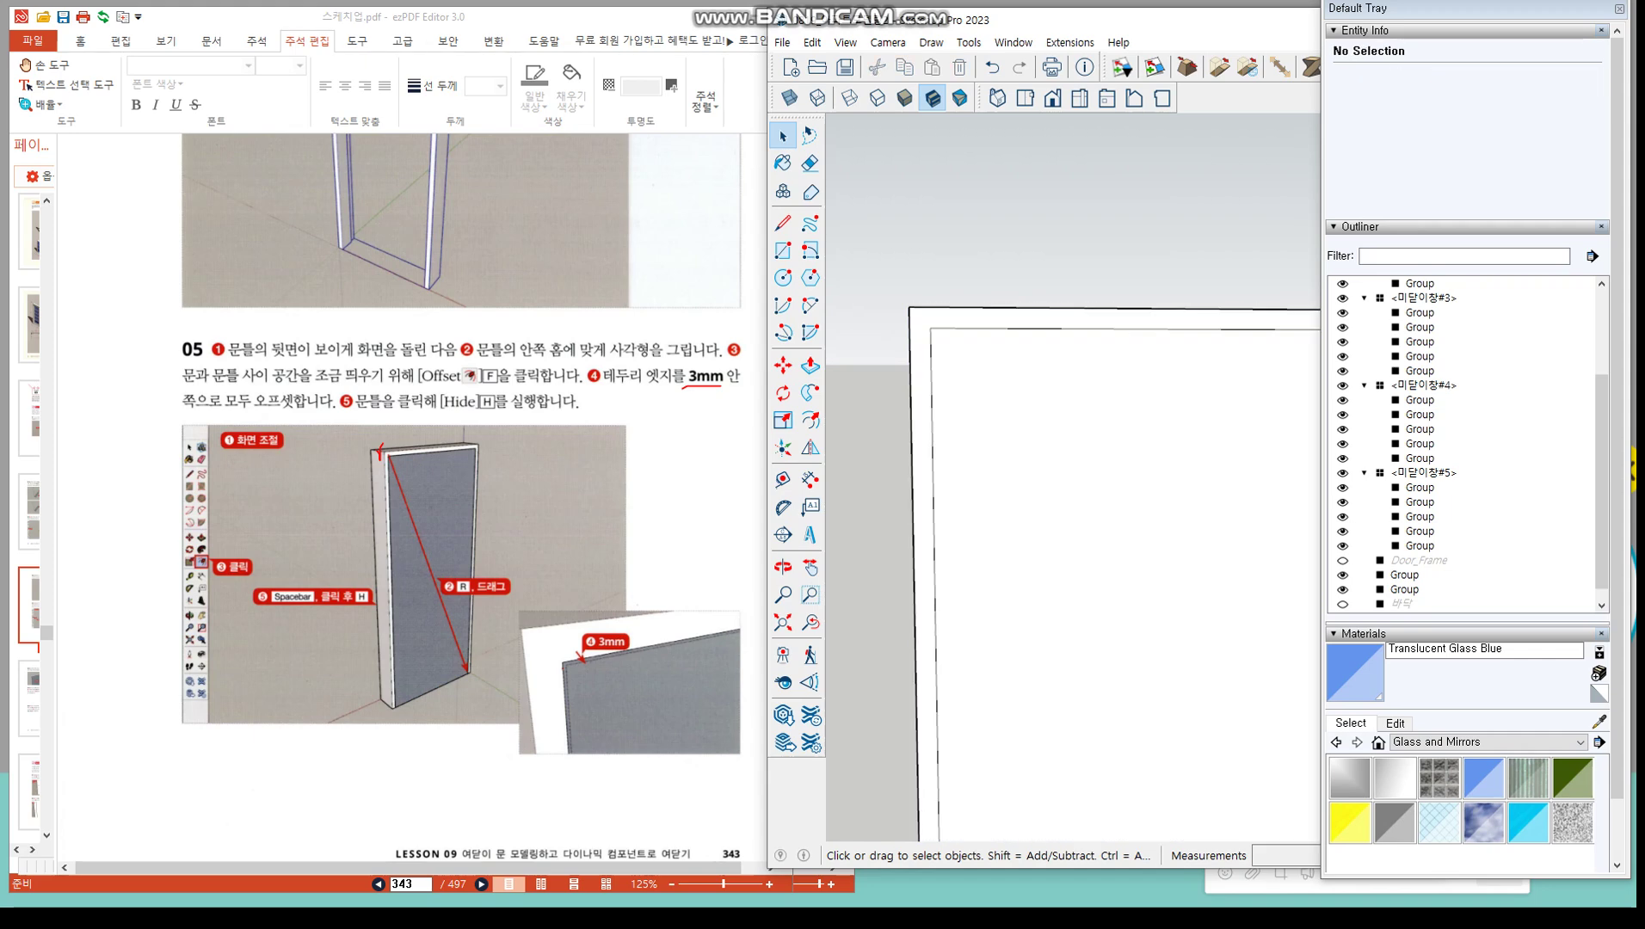
Select everything connected to the rectangle's outer vertical edge, then clear the selection
{"action": "left_click", "coordinate": [911, 317]}
{"action": "right_click", "coordinate": [910, 314]}
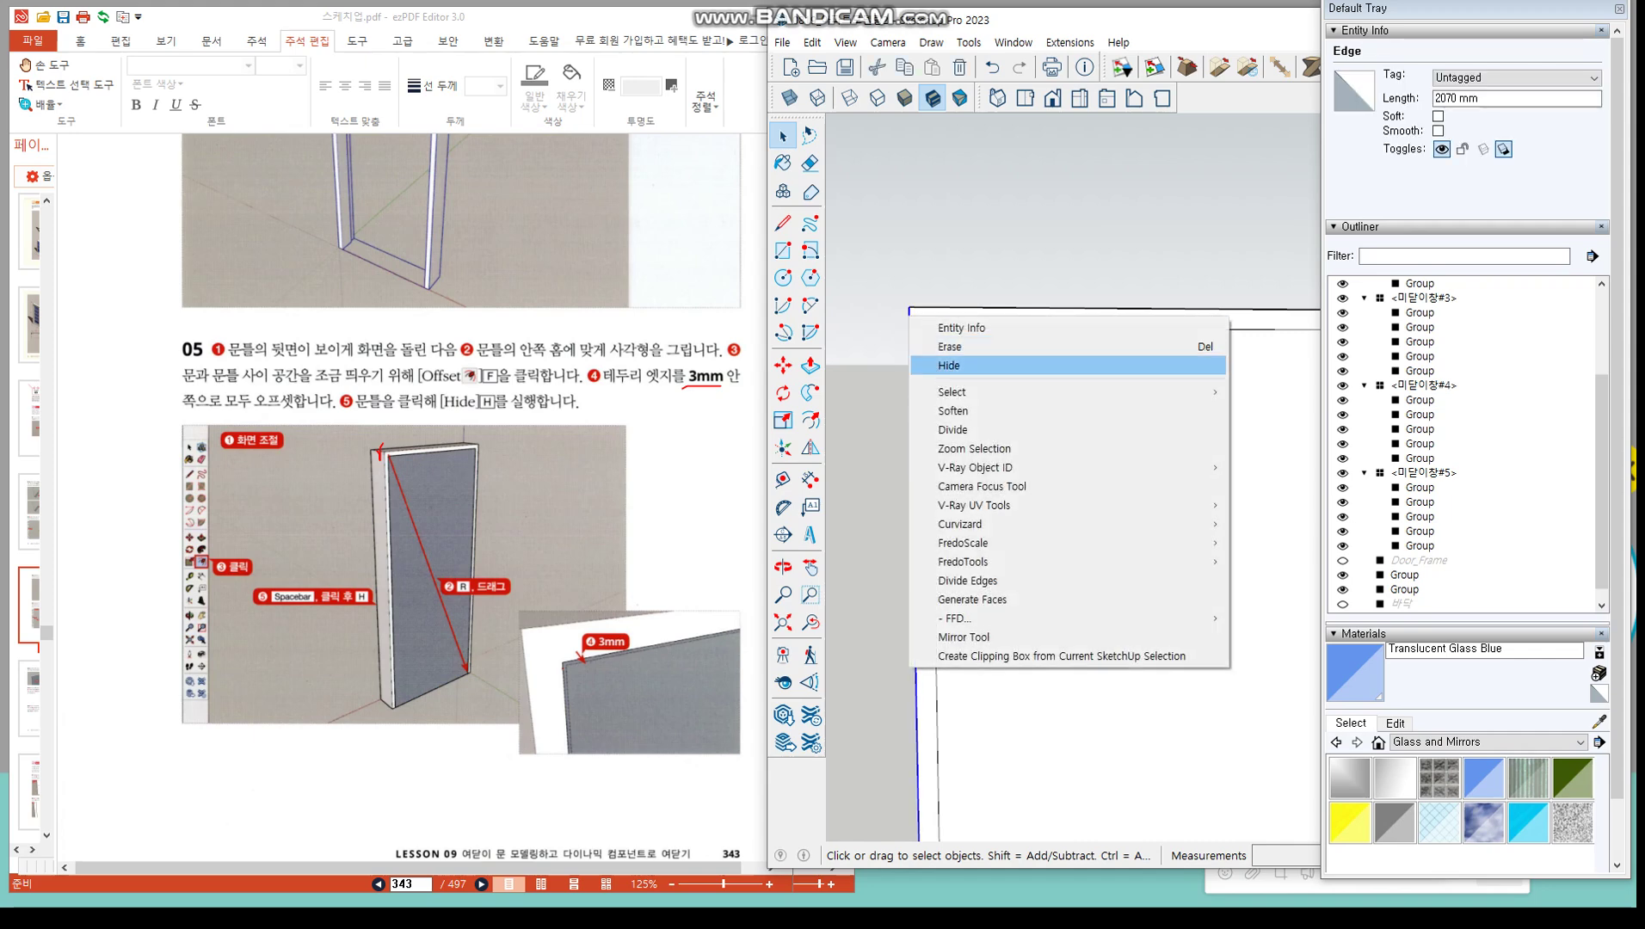
{"action": "mouse_move", "coordinate": [990, 393]}
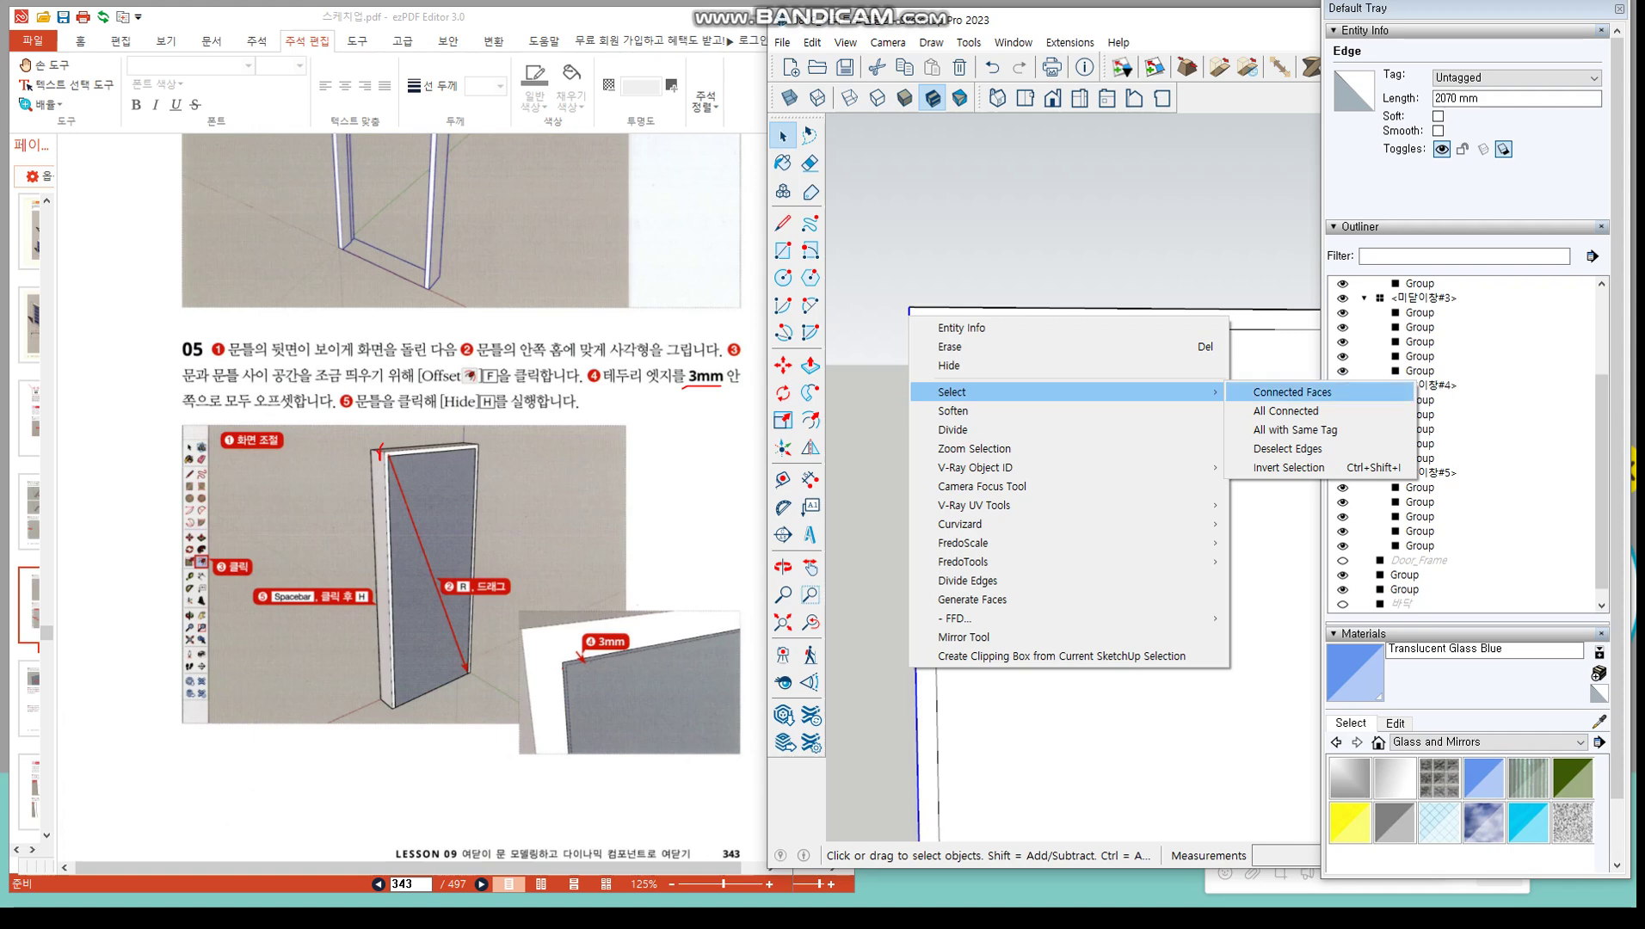
{"action": "left_click", "coordinate": [1287, 411]}
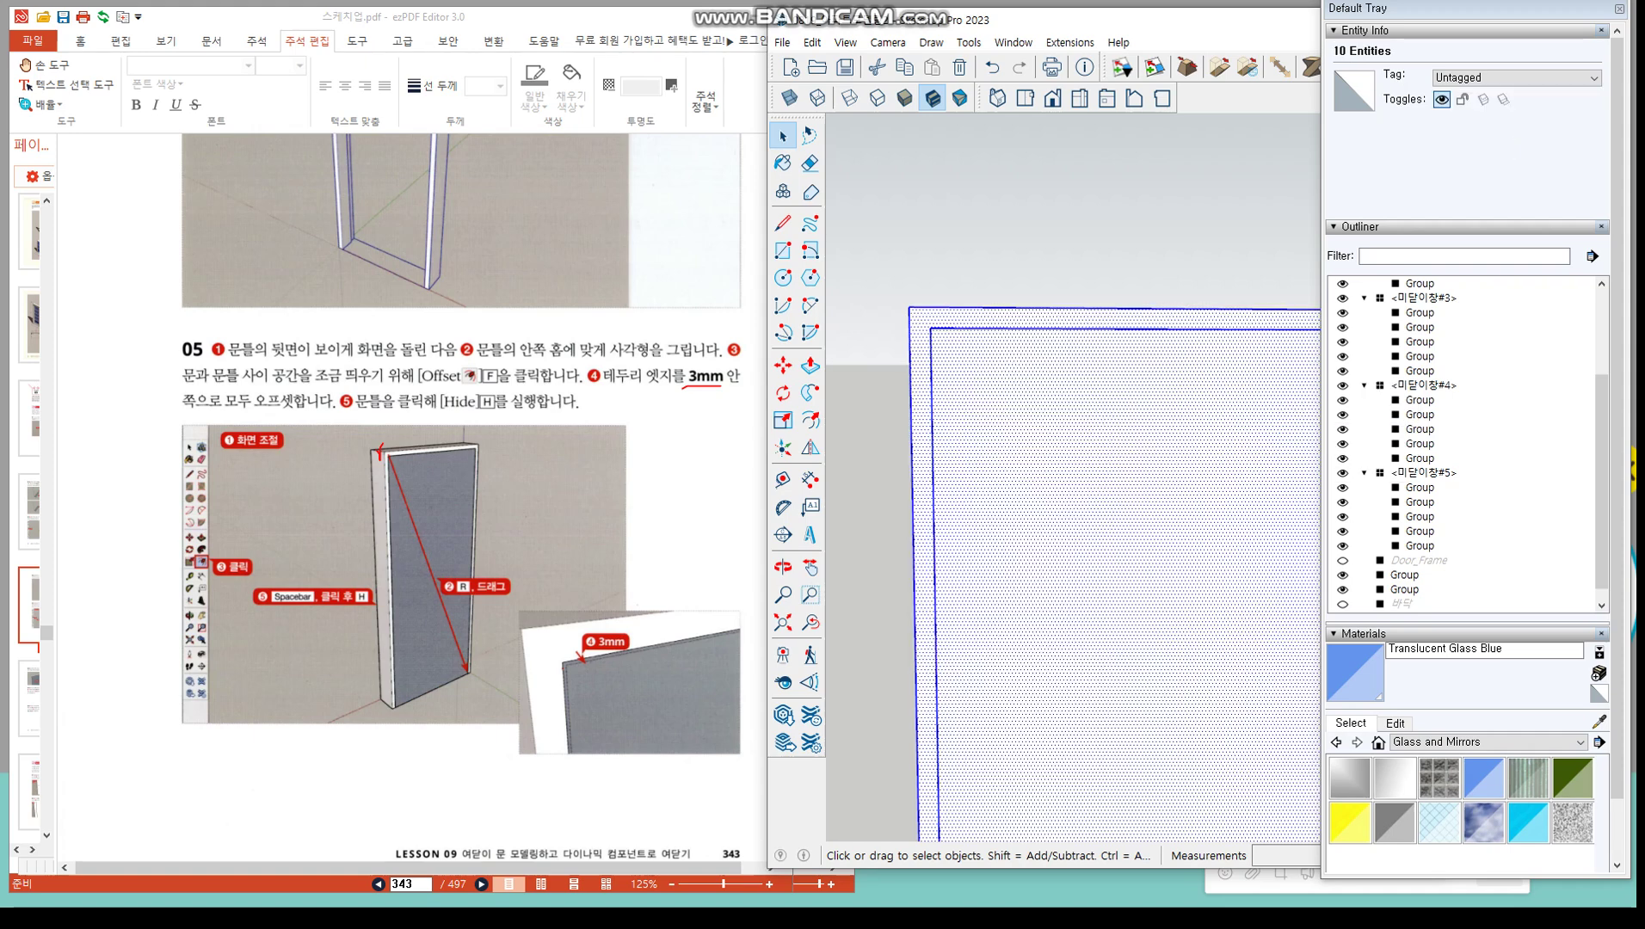
{"action": "left_click", "coordinate": [1110, 228]}
Select the outer vertical edge together with its connected border face, then clear the selection
{"action": "right_click", "coordinate": [911, 333]}
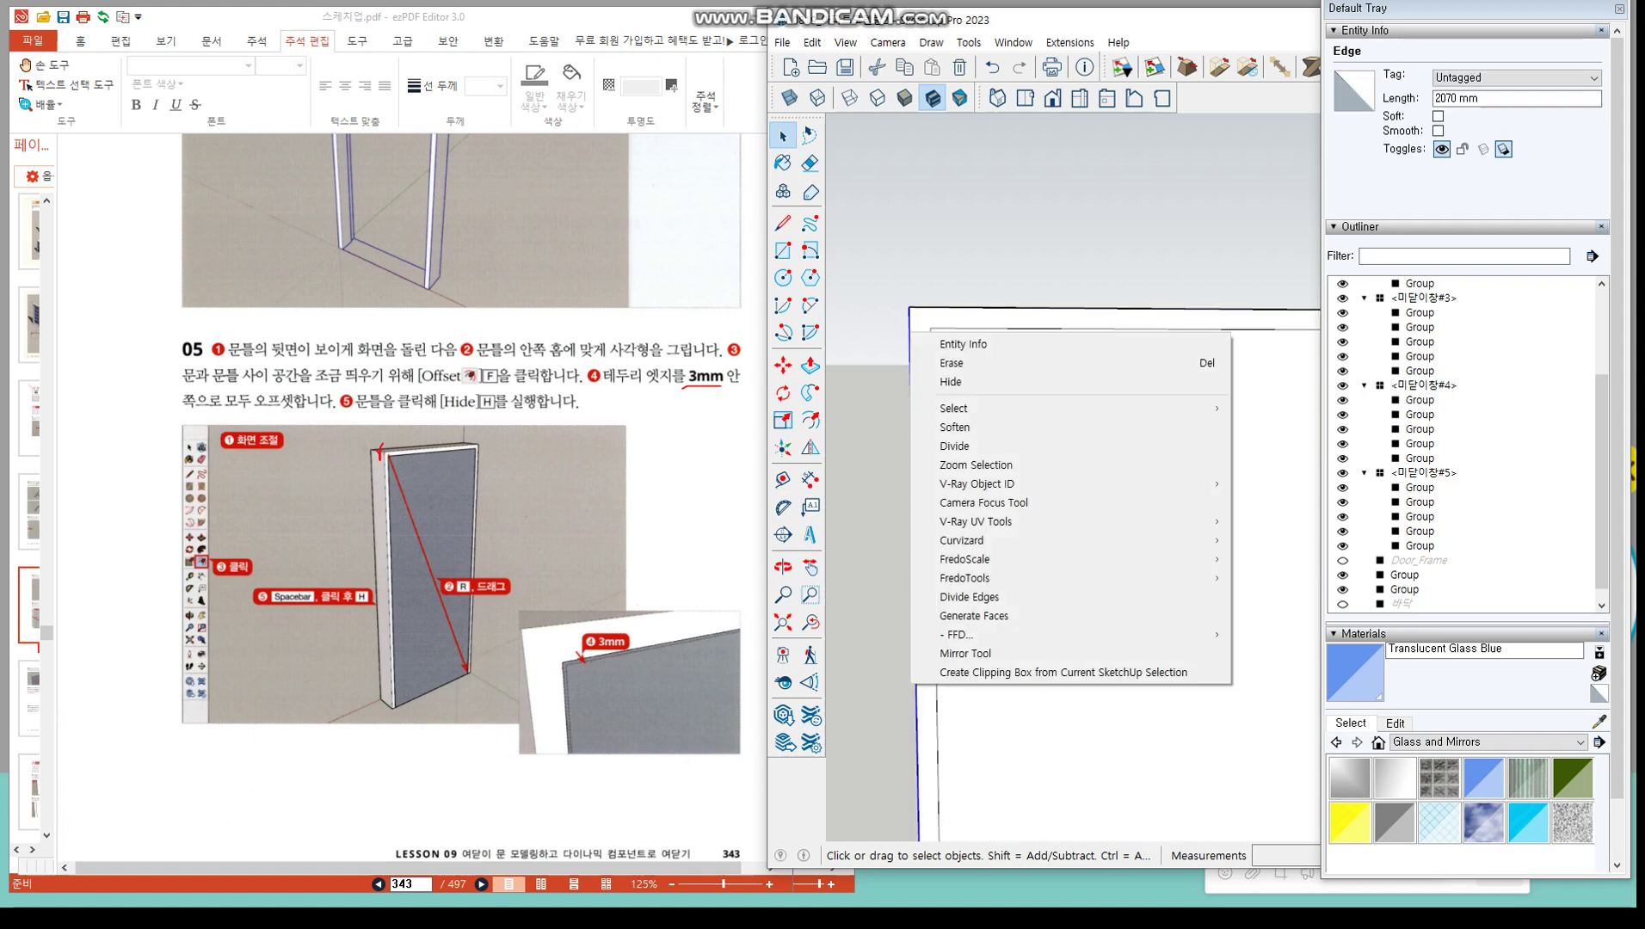
{"action": "mouse_move", "coordinate": [953, 408]}
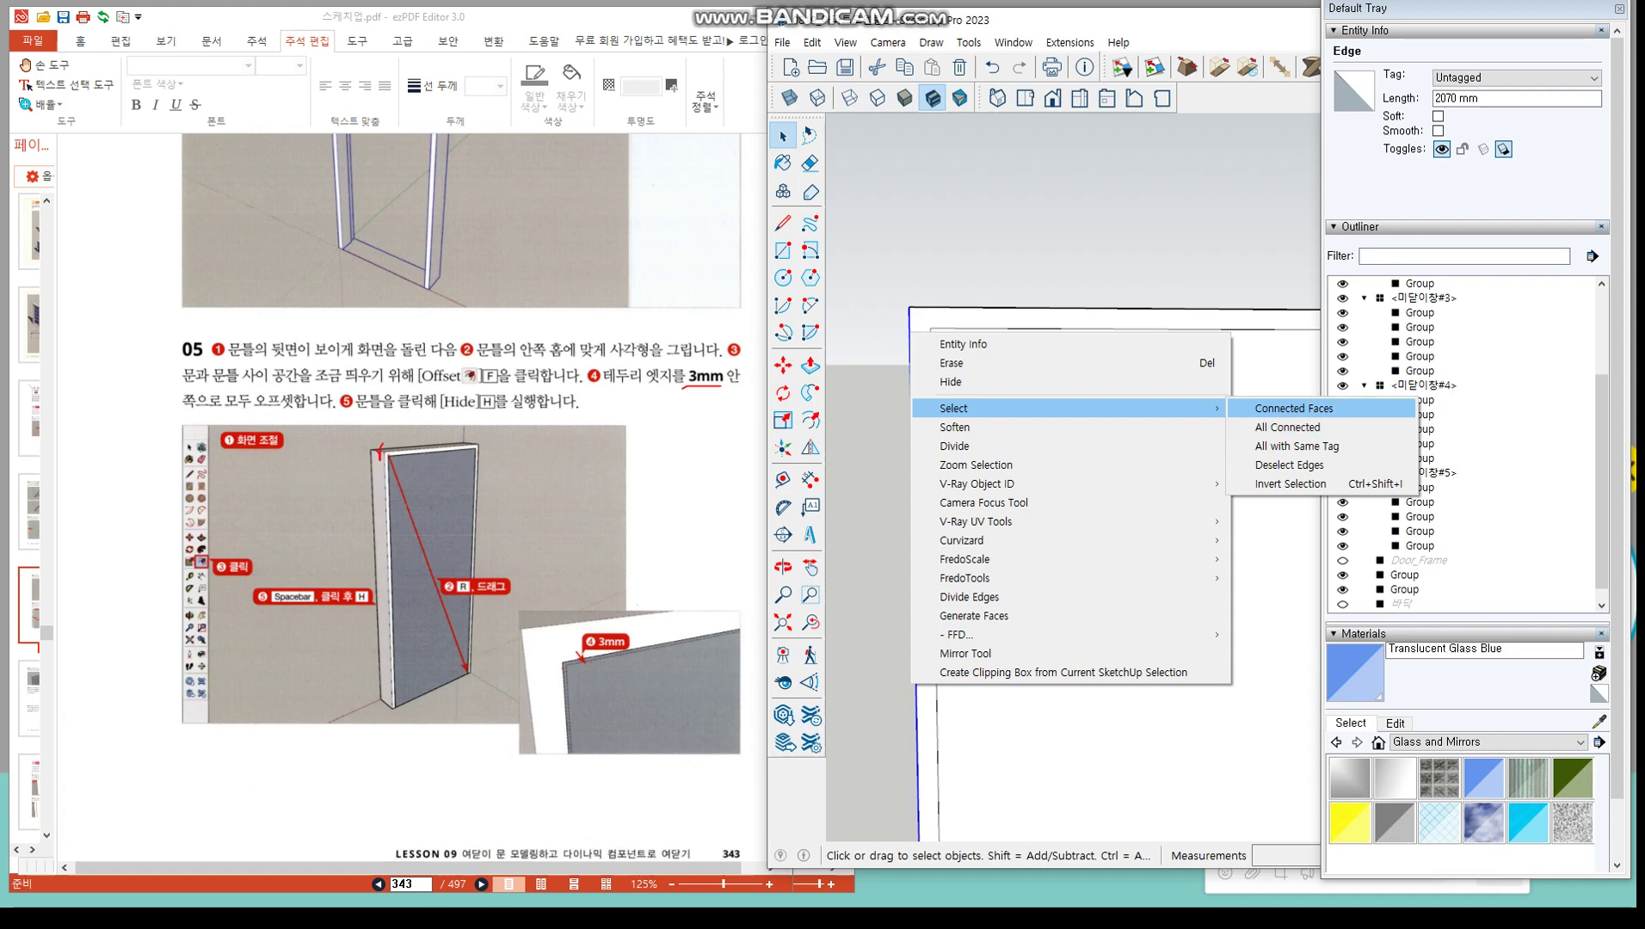
{"action": "left_click", "coordinate": [1287, 427]}
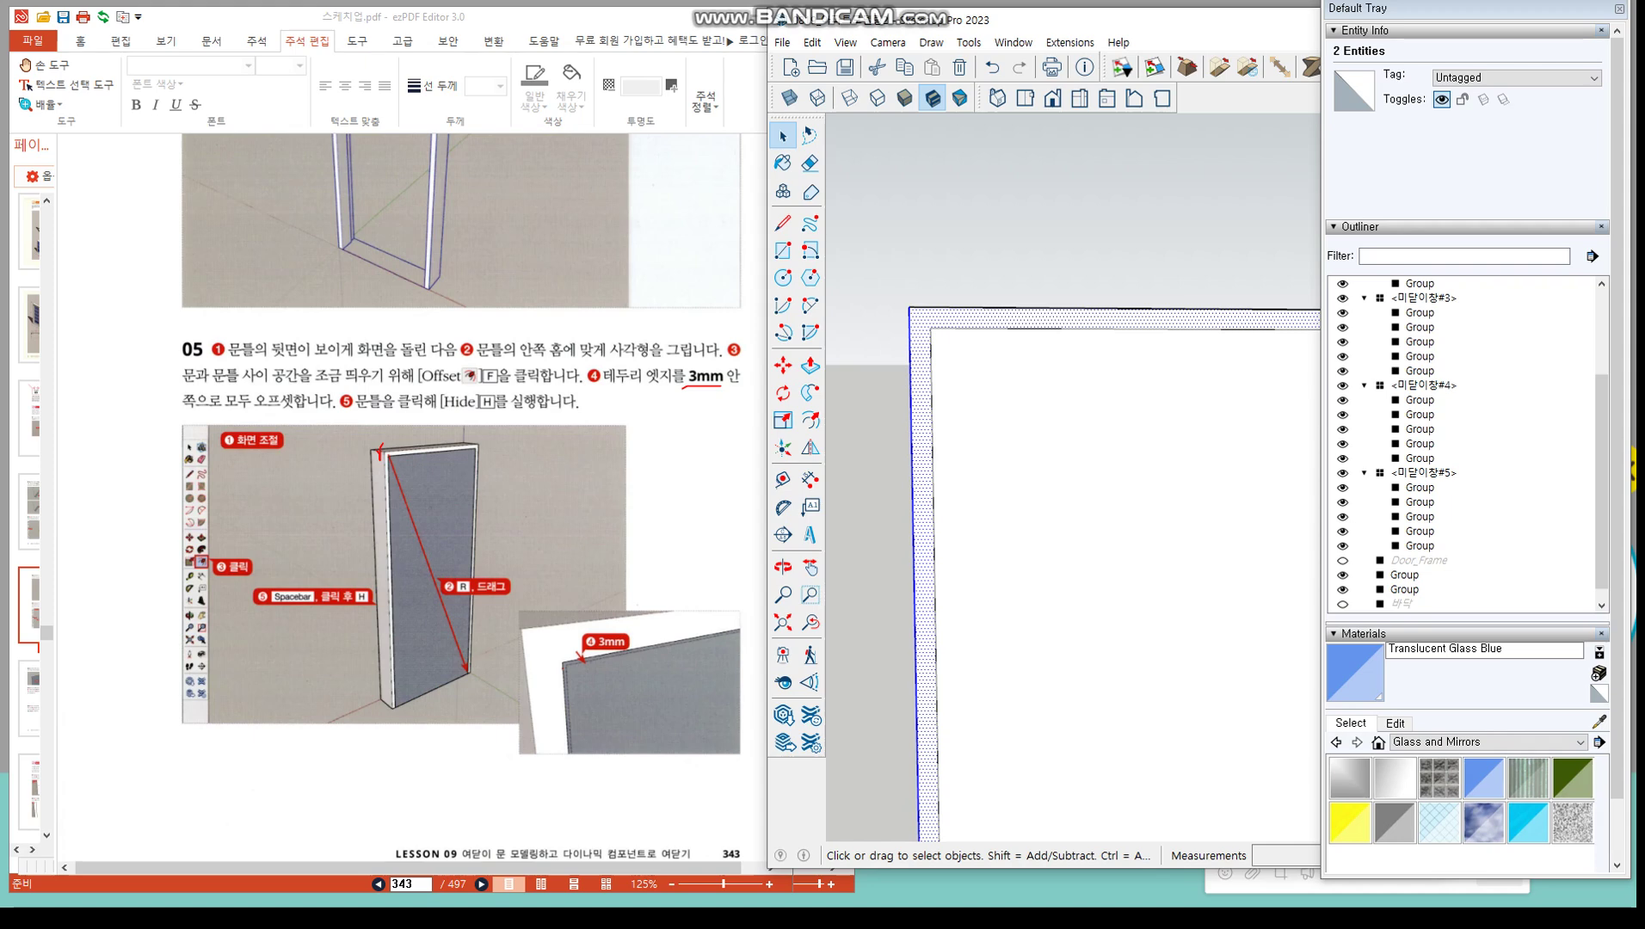
{"action": "left_click", "coordinate": [973, 258]}
Delete the outer vertical edge beside the 3 mm offset border
{"action": "left_click", "coordinate": [973, 318]}
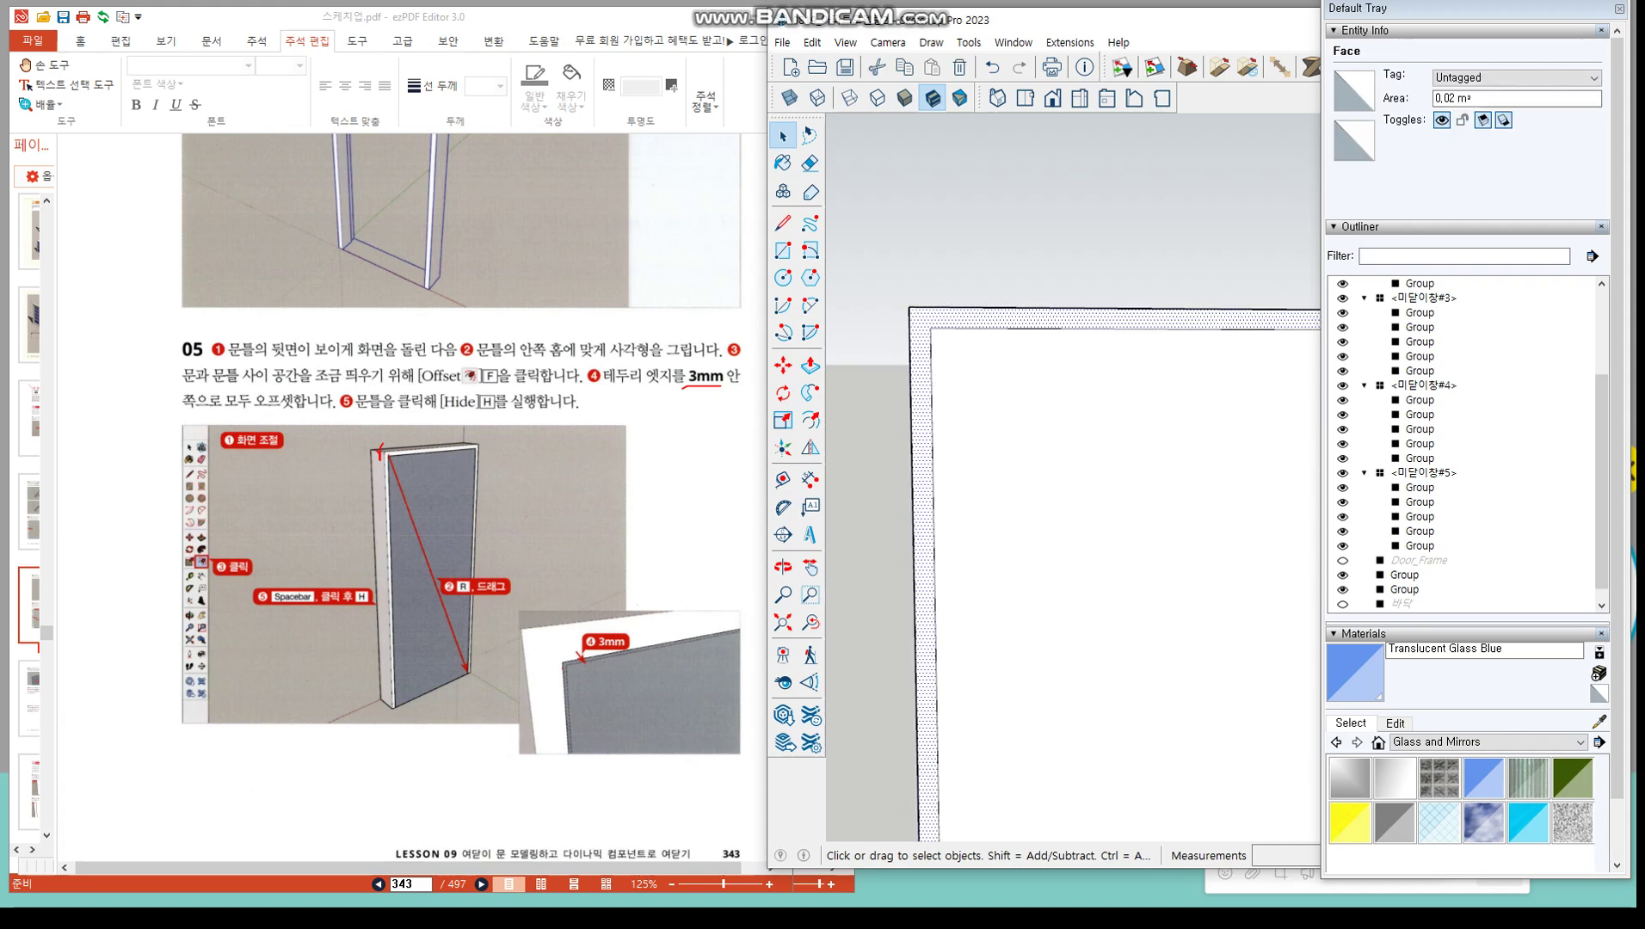
{"action": "left_click", "coordinate": [972, 258]}
{"action": "left_click", "coordinate": [911, 396]}
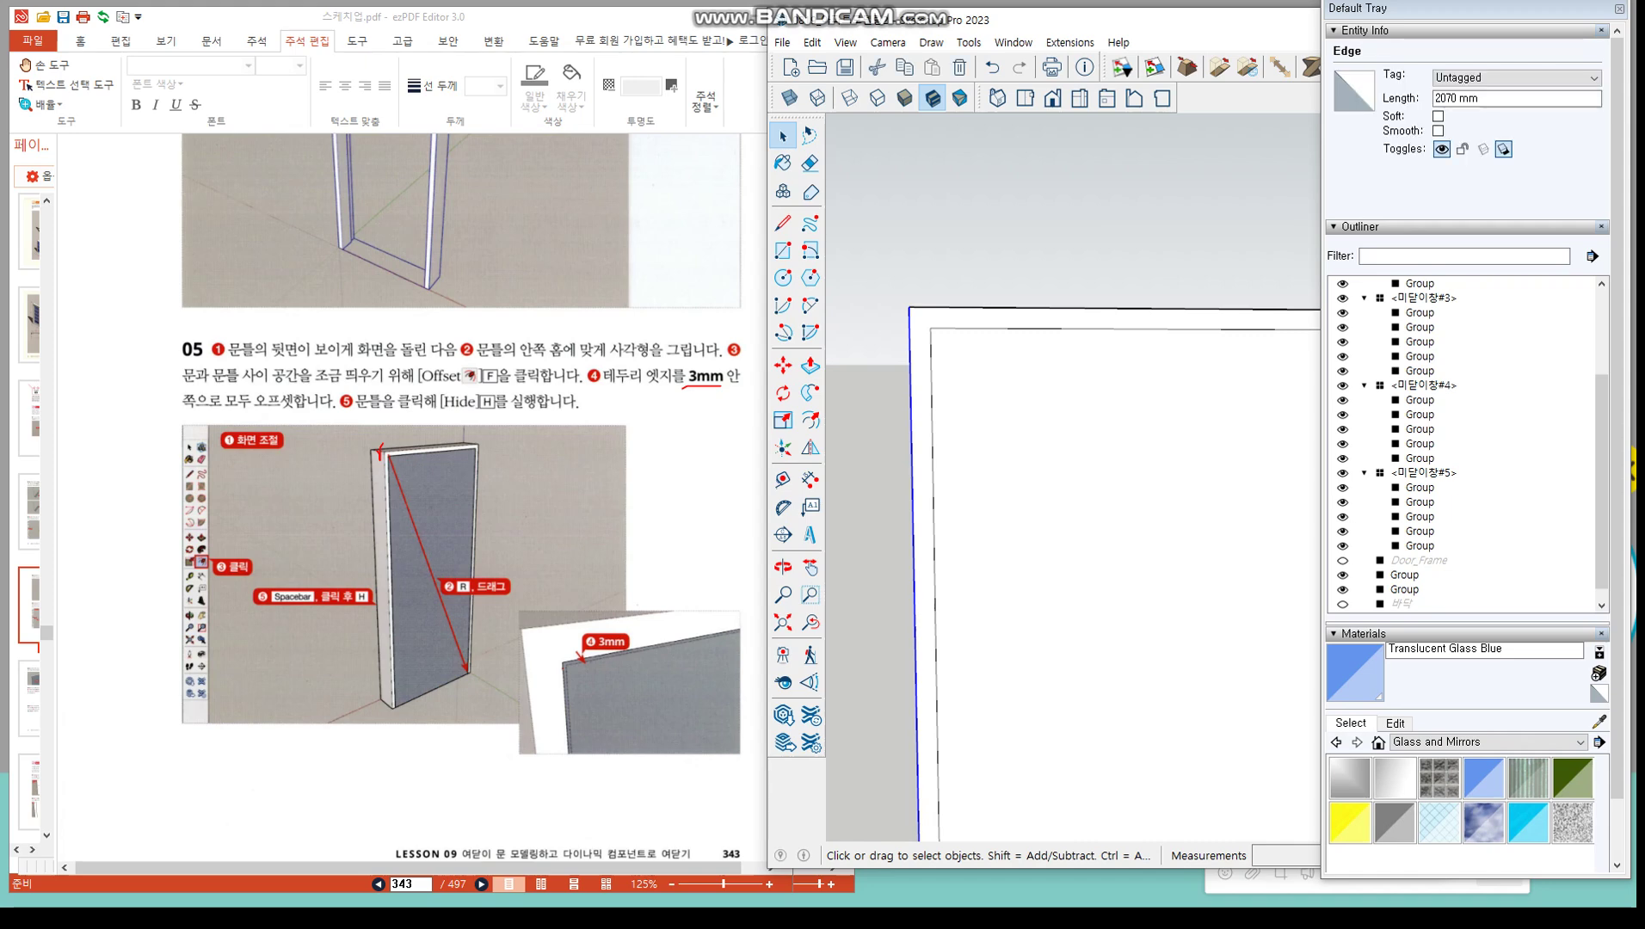
{"action": "key", "text": "Delete"}
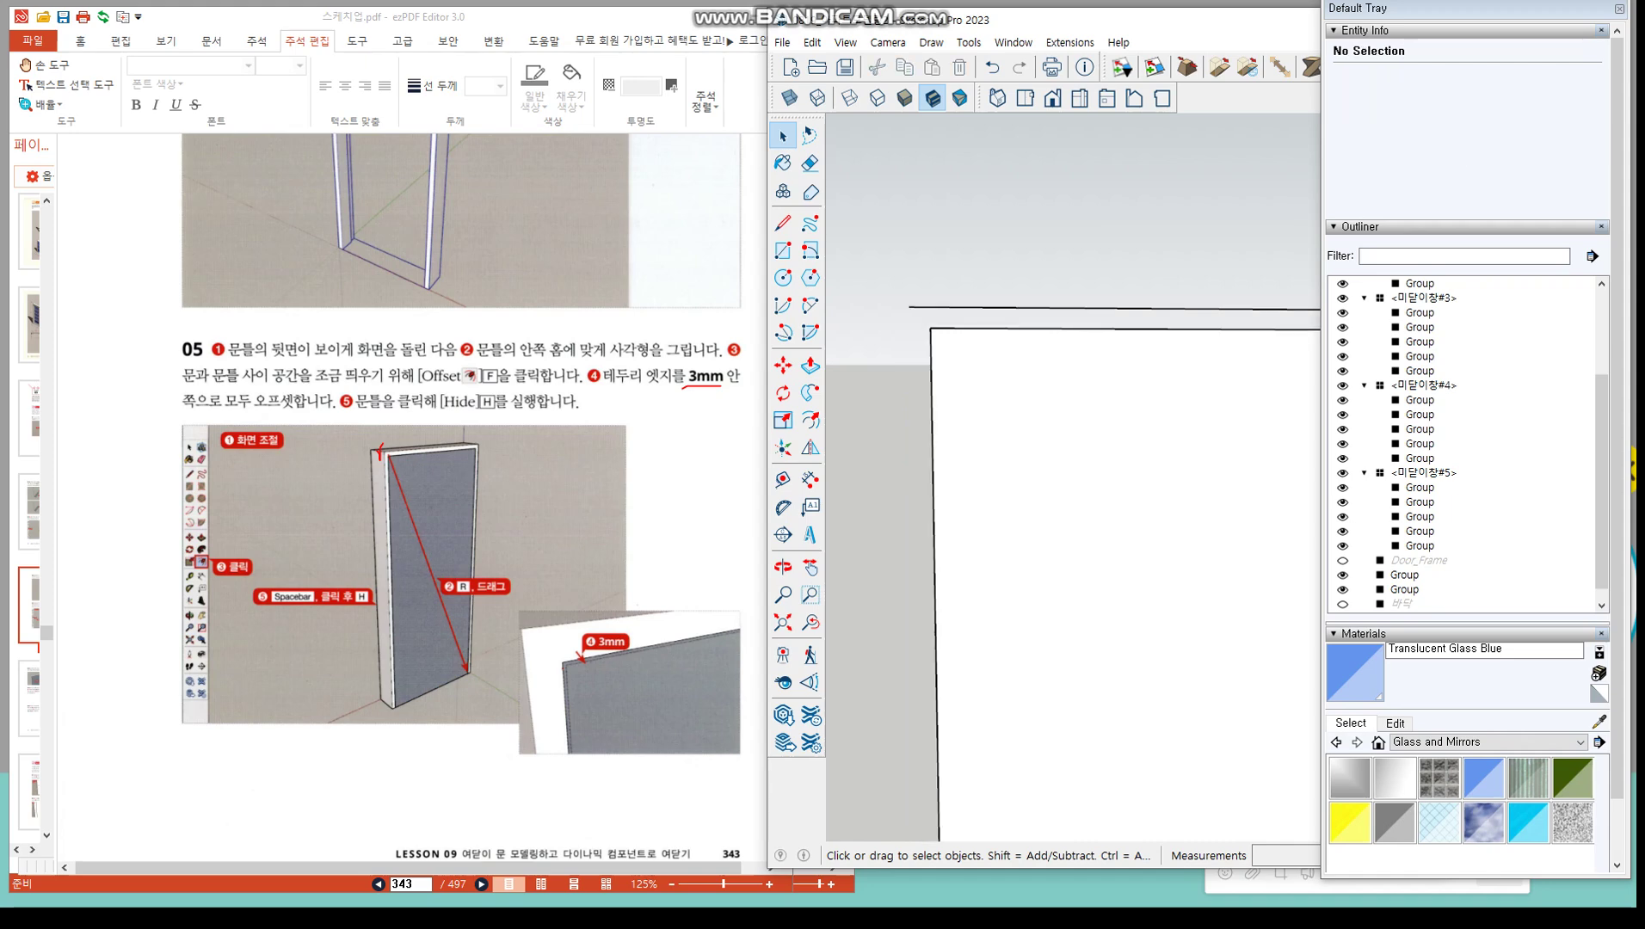
{"action": "scroll", "coordinate": [872, 397], "scroll_direction": "down", "scroll_amount": 3}
{"action": "mouse_move", "coordinate": [872, 397]}
{"action": "middle_mouse_down", "text": "shift"}
{"action": "mouse_move", "coordinate": [851, 407]}
{"action": "mouse_move", "coordinate": [922, 444]}
{"action": "mouse_move", "coordinate": [906, 439]}
{"action": "middle_mouse_up", "text": "shift"}
{"action": "scroll", "coordinate": [851, 379], "scroll_direction": "down", "scroll_amount": 9}
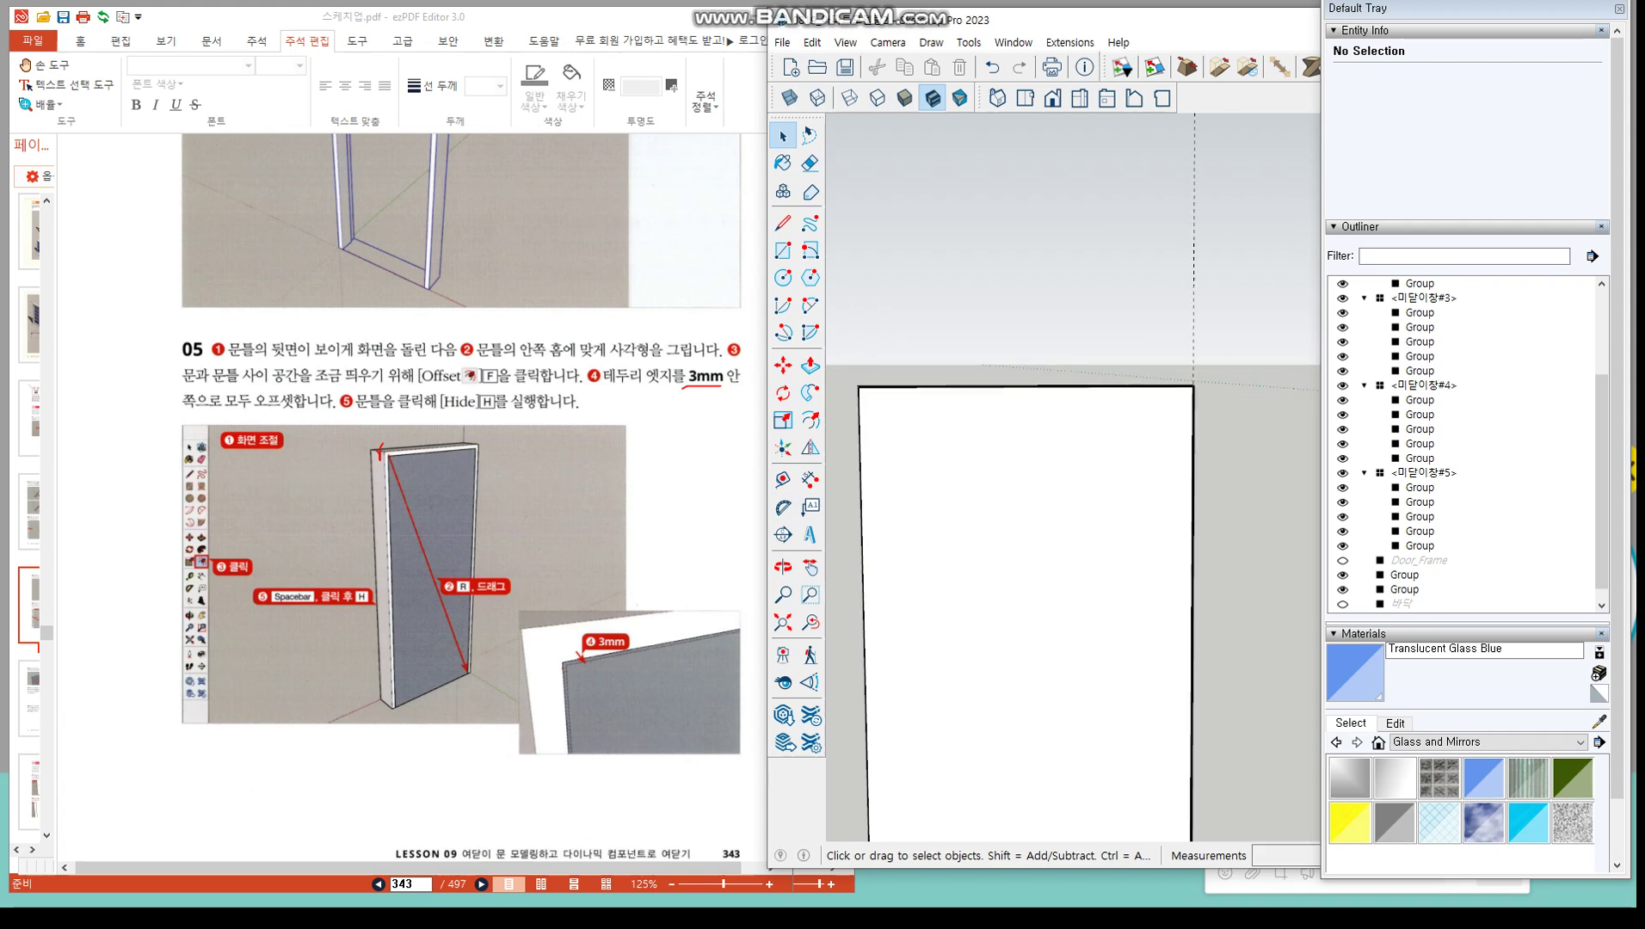
{"action": "scroll", "coordinate": [1209, 372], "scroll_direction": "up", "scroll_amount": 9}
{"action": "scroll", "coordinate": [1200, 439], "scroll_direction": "down", "scroll_amount": 10}
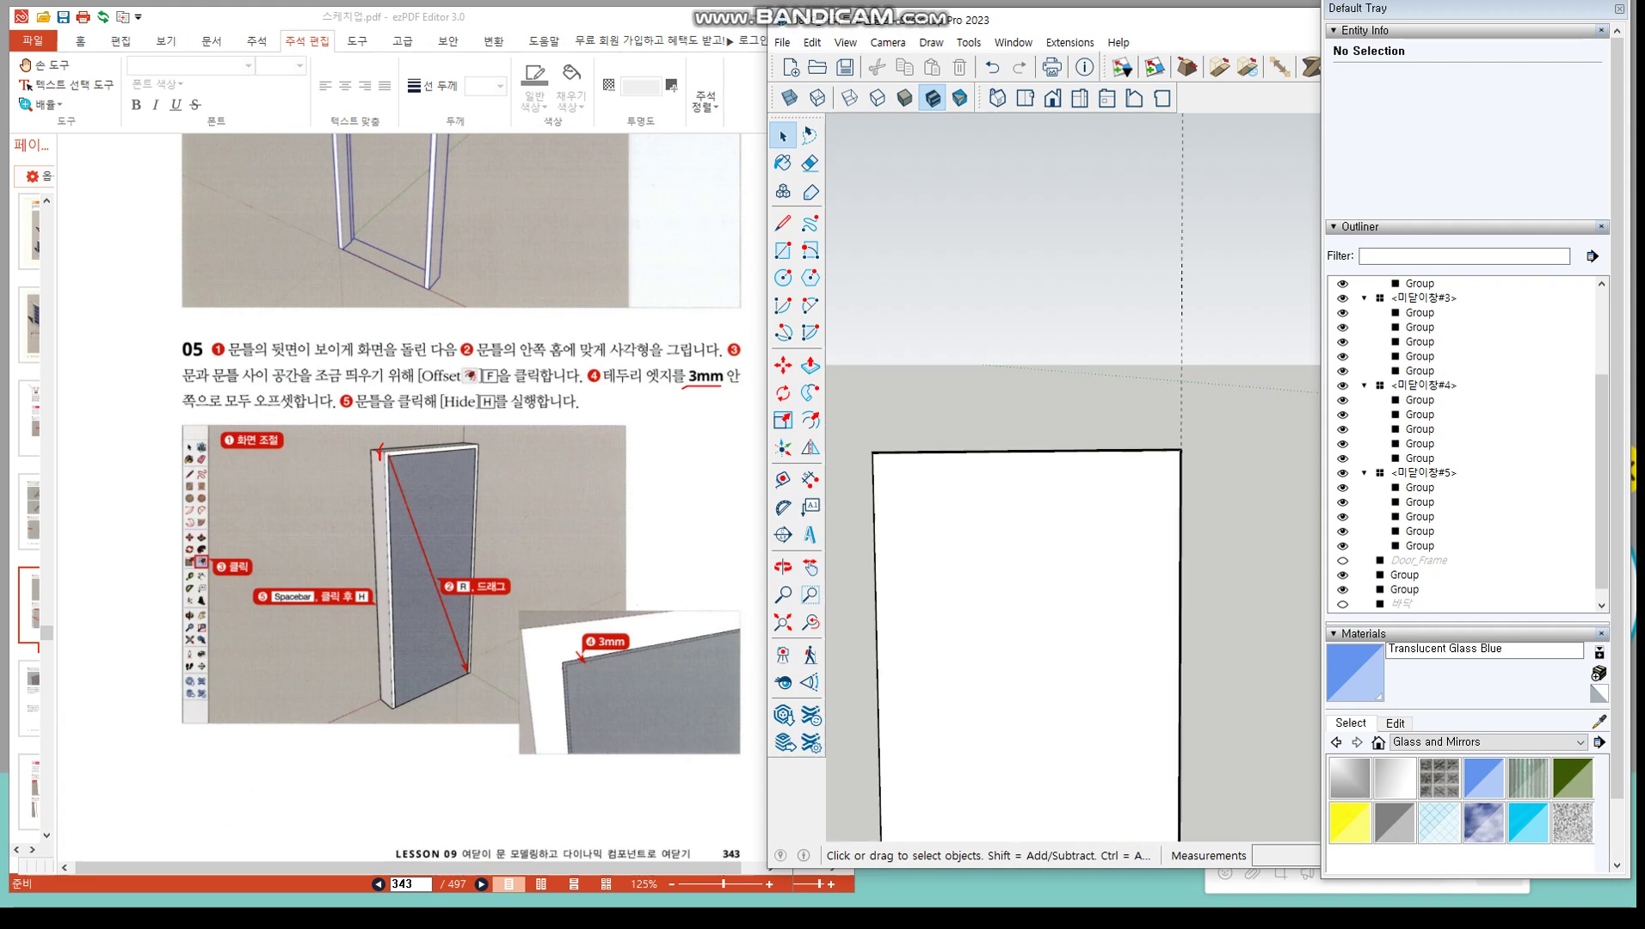
Delete the three remaining outer edges of the rectangle, keeping only the inner offset face
{"action": "scroll", "coordinate": [1199, 439], "scroll_direction": "up", "scroll_amount": 12}
{"action": "scroll", "coordinate": [1192, 435], "scroll_direction": "down", "scroll_amount": 3}
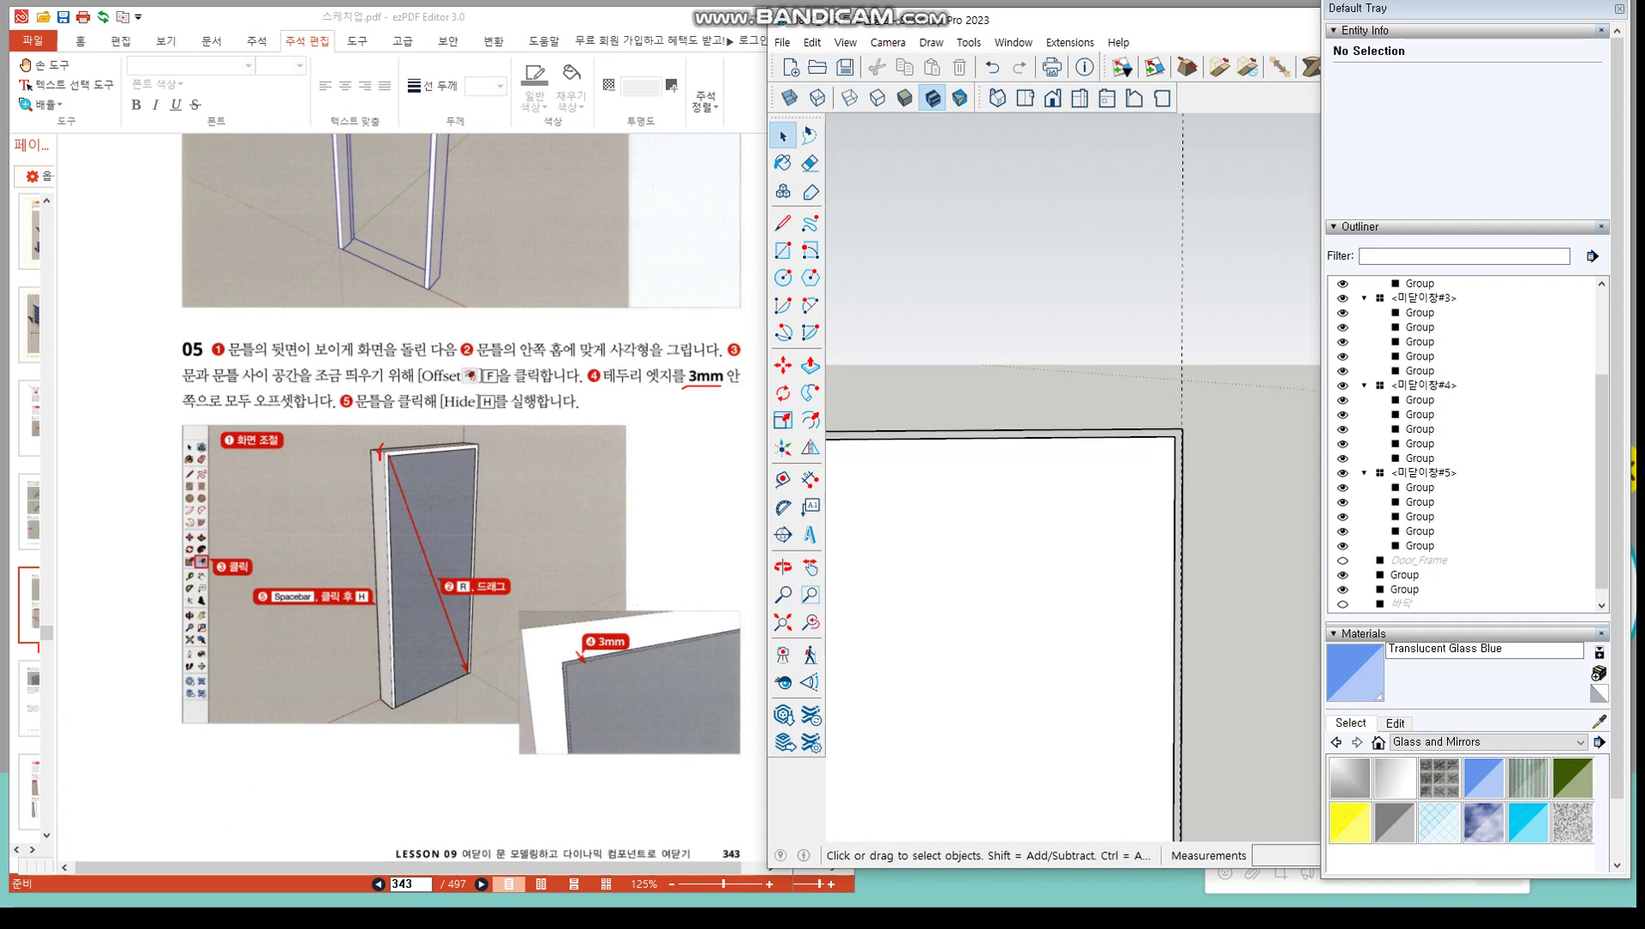
{"action": "triple_click", "coordinate": [1153, 431]}
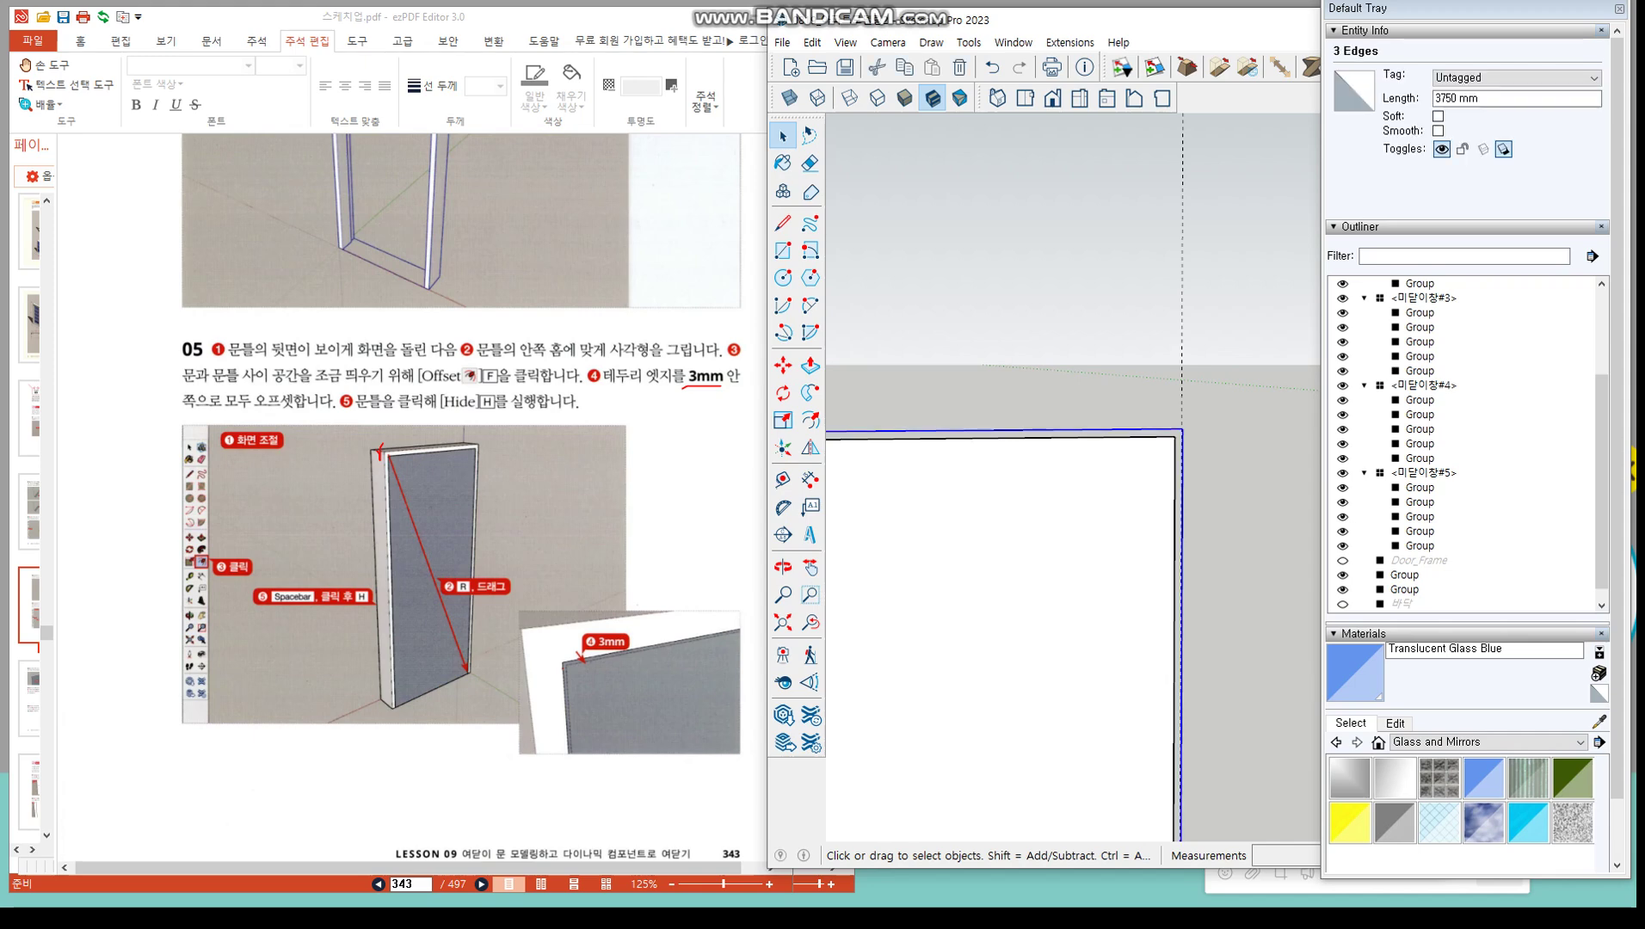
{"action": "scroll", "coordinate": [1169, 429], "scroll_direction": "up", "scroll_amount": 3}
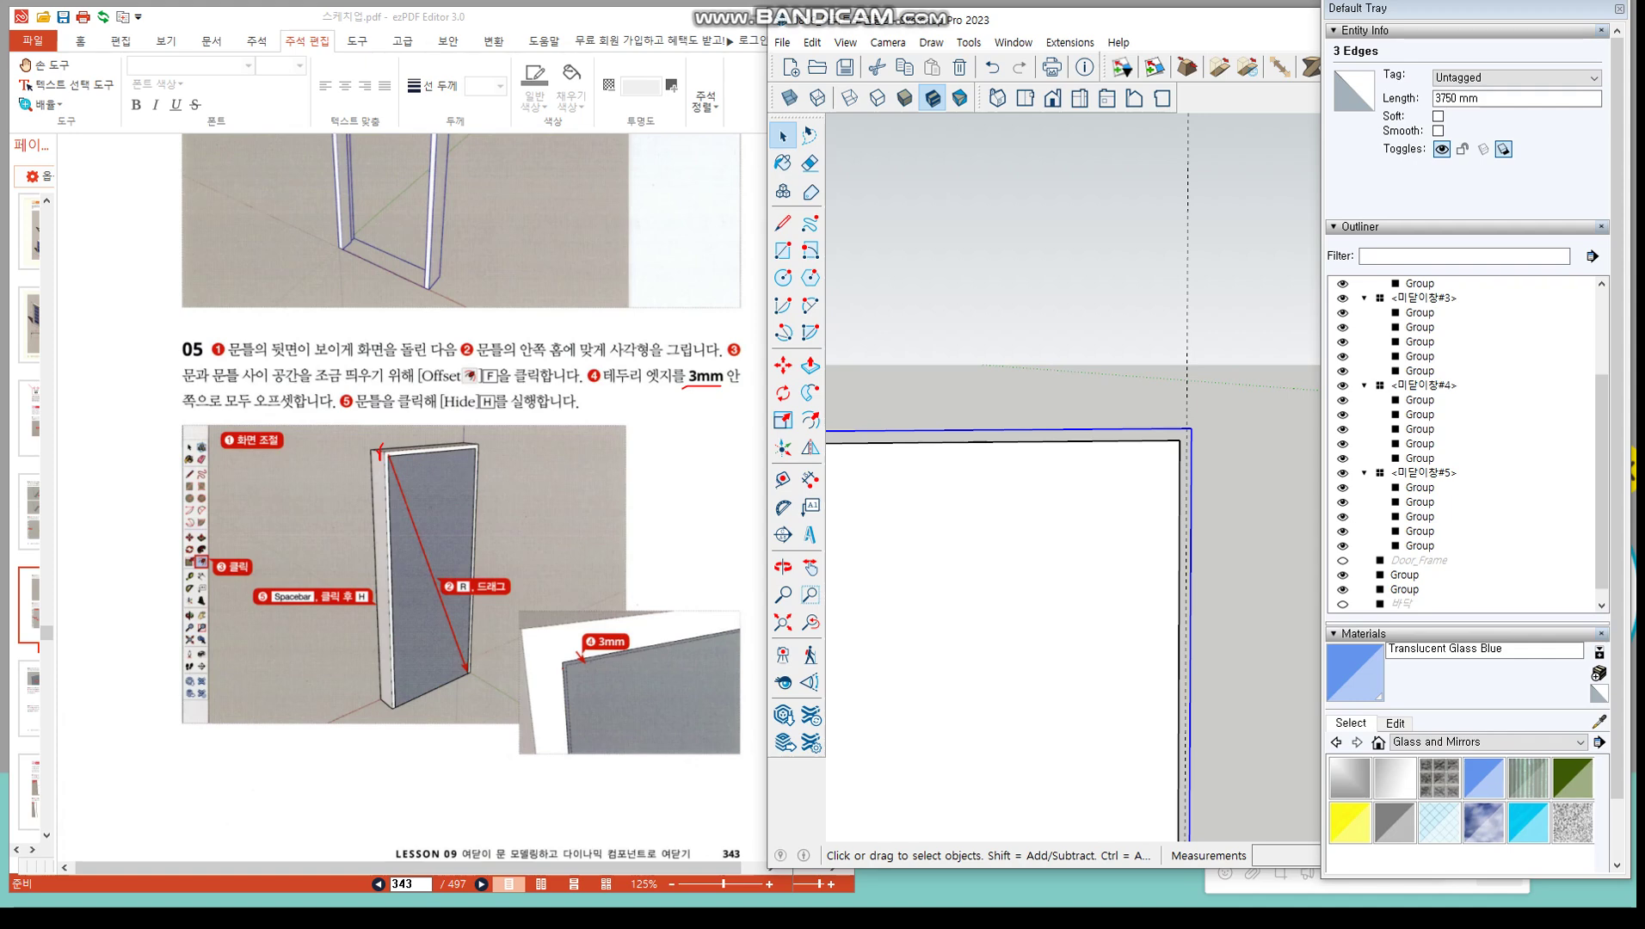
{"action": "key", "text": "Delete"}
Push/Pull the remaining door face to a thickness of 50 mm
{"action": "scroll", "coordinate": [1143, 370], "scroll_direction": "down", "scroll_amount": 10}
{"action": "left_click", "coordinate": [783, 567]}
{"action": "mouse_move", "coordinate": [1067, 456]}
{"action": "left_mouse_down"}
{"action": "mouse_move", "coordinate": [1230, 578]}
{"action": "mouse_move", "coordinate": [1202, 584]}
{"action": "mouse_move", "coordinate": [1283, 568]}
{"action": "mouse_move", "coordinate": [1258, 569]}
{"action": "left_mouse_up"}
{"action": "scroll", "coordinate": [1272, 580], "scroll_direction": "up", "scroll_amount": 5}
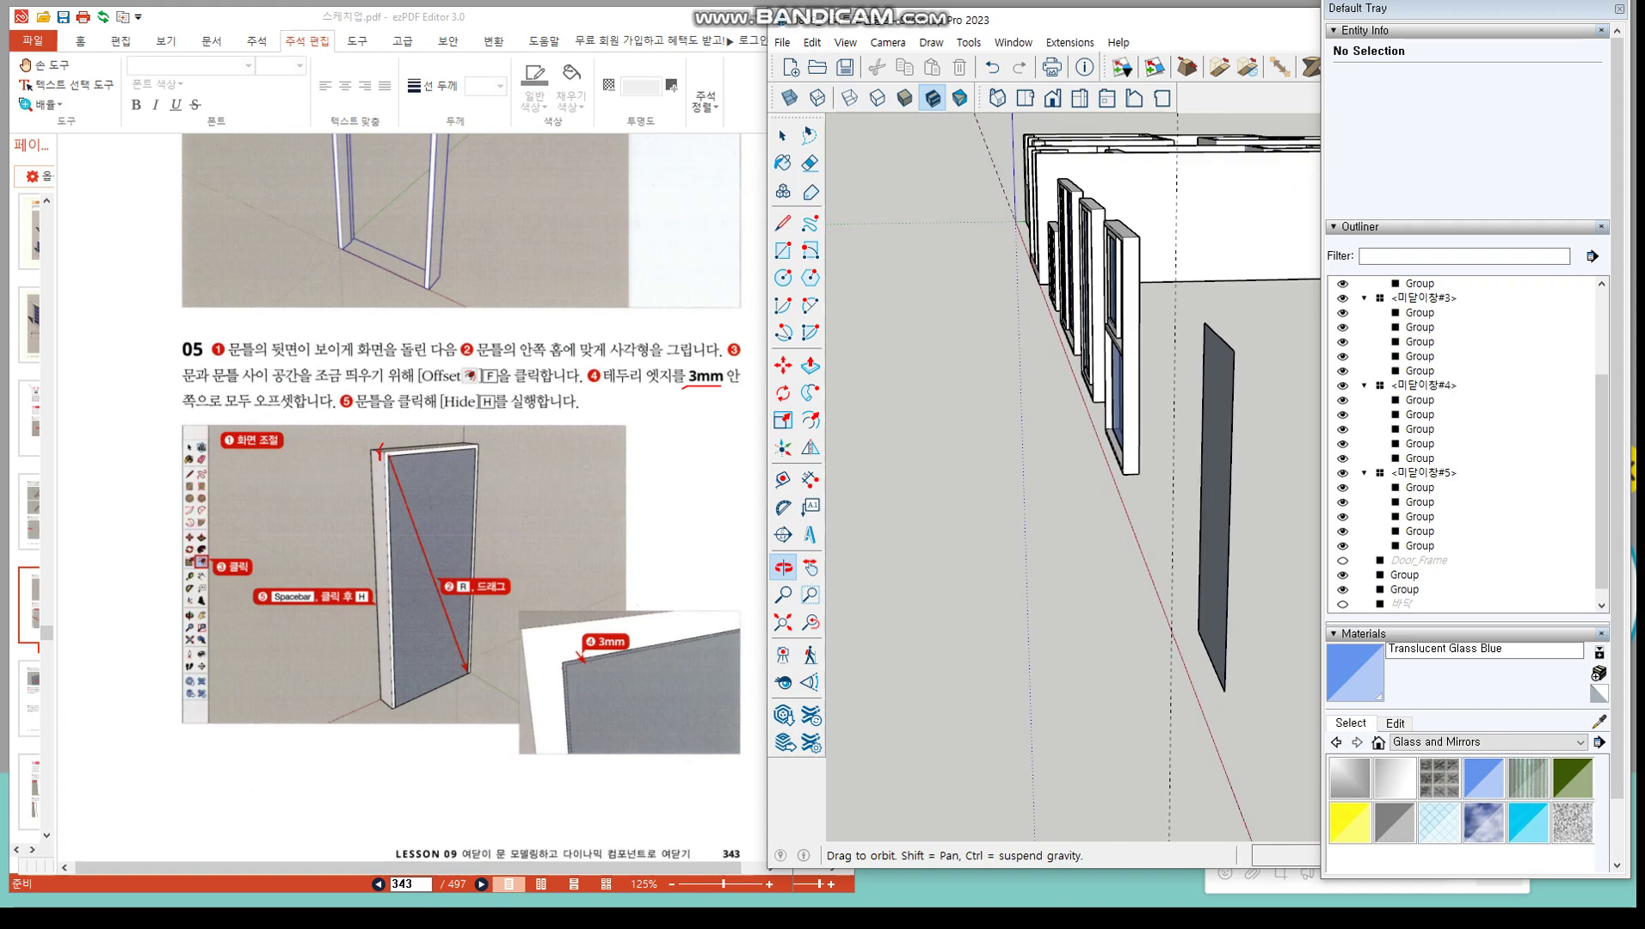
{"action": "key", "text": "space"}
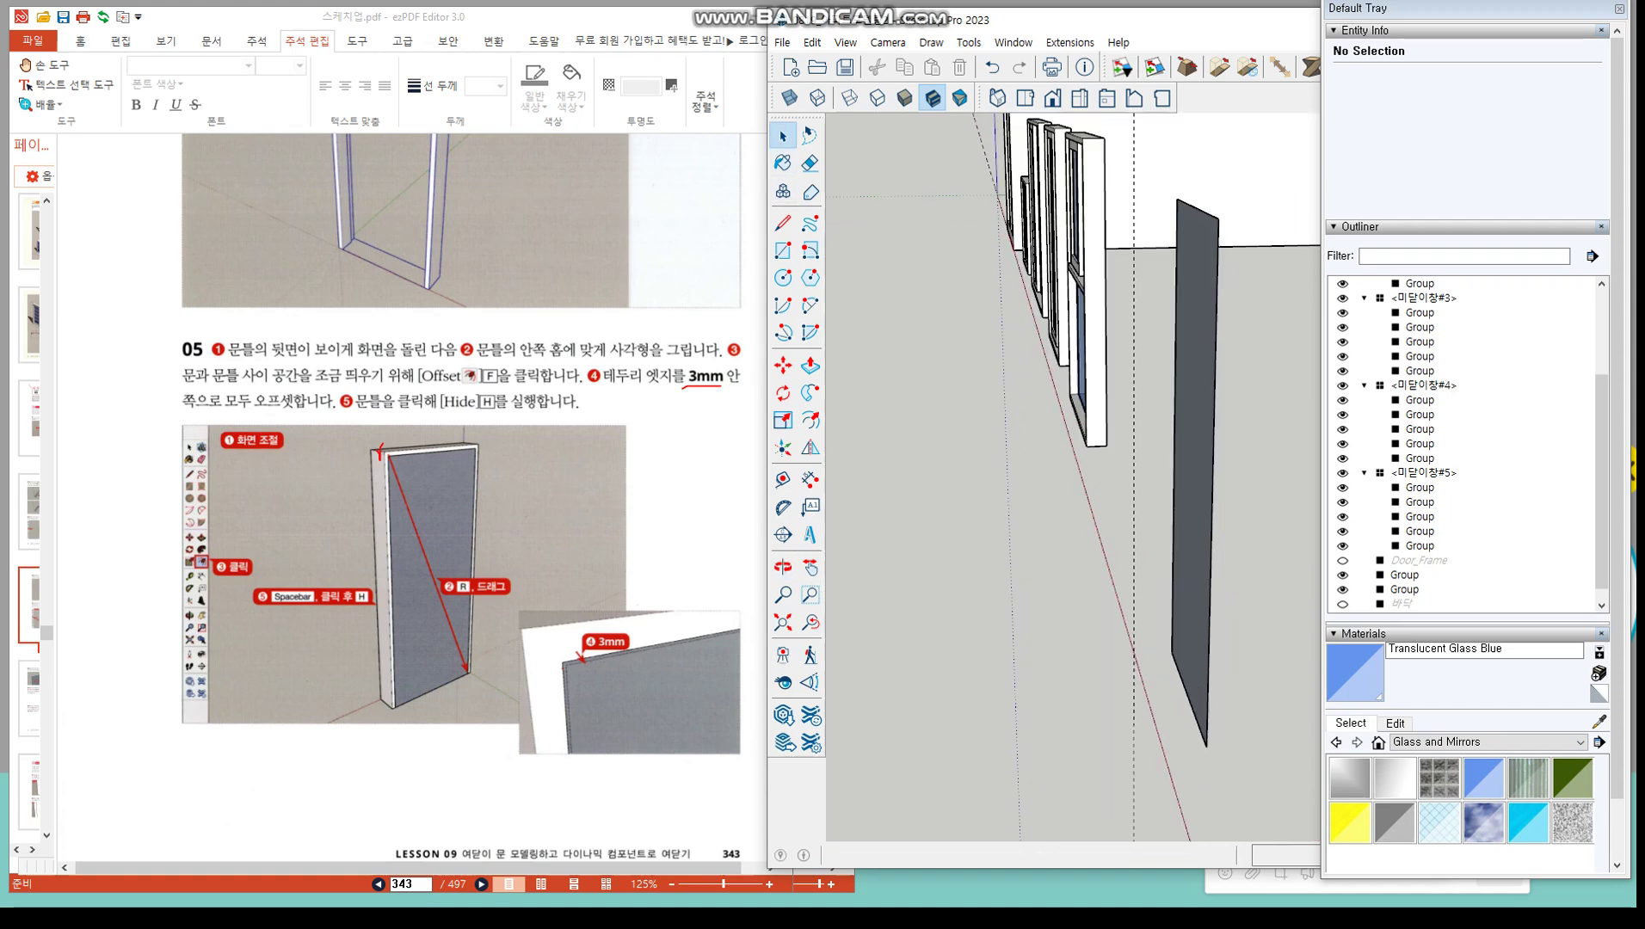
{"action": "left_click", "coordinate": [810, 365]}
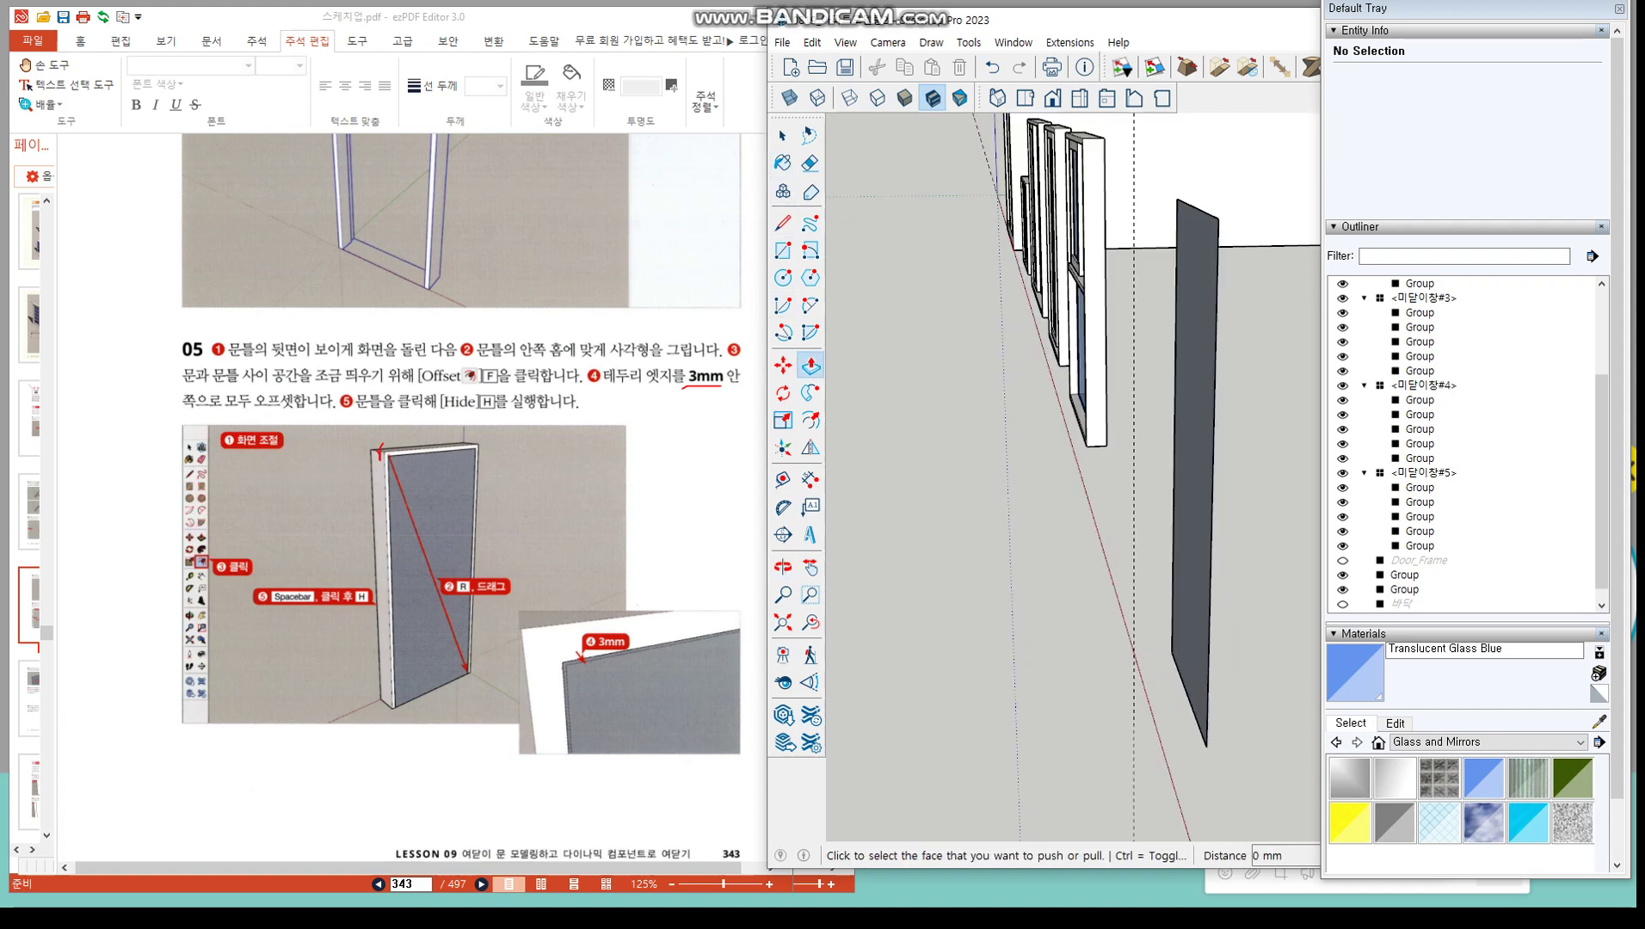
{"action": "left_click", "coordinate": [1196, 439]}
{"action": "type", "text": "5"}
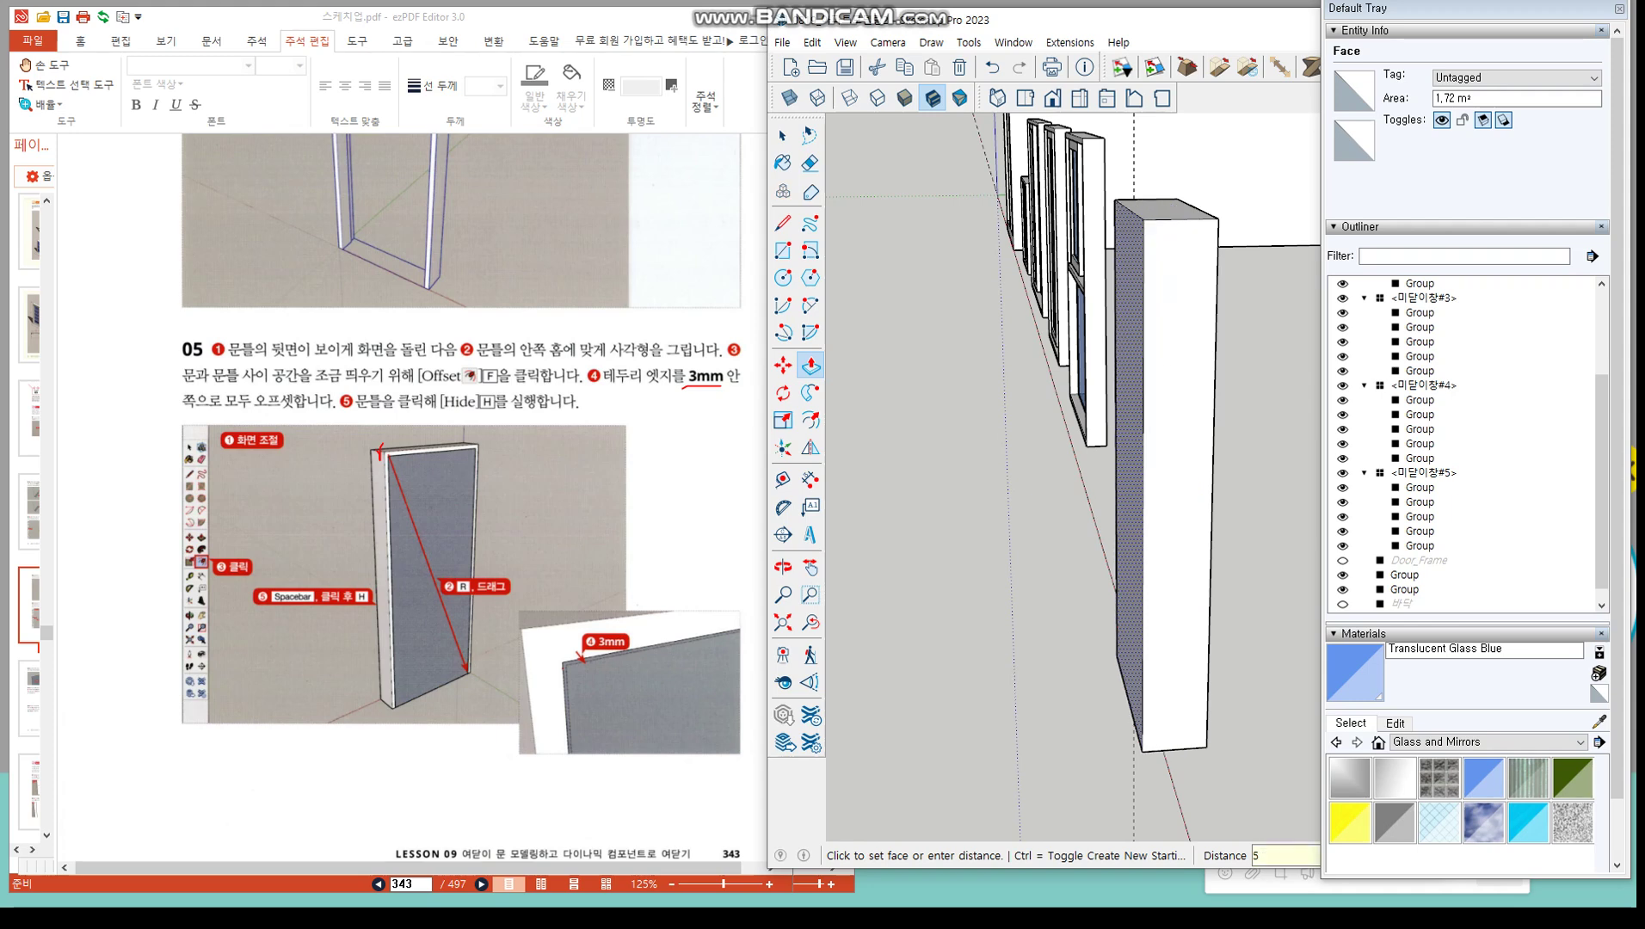
{"action": "type", "text": "0"}
{"action": "key", "text": "Return"}
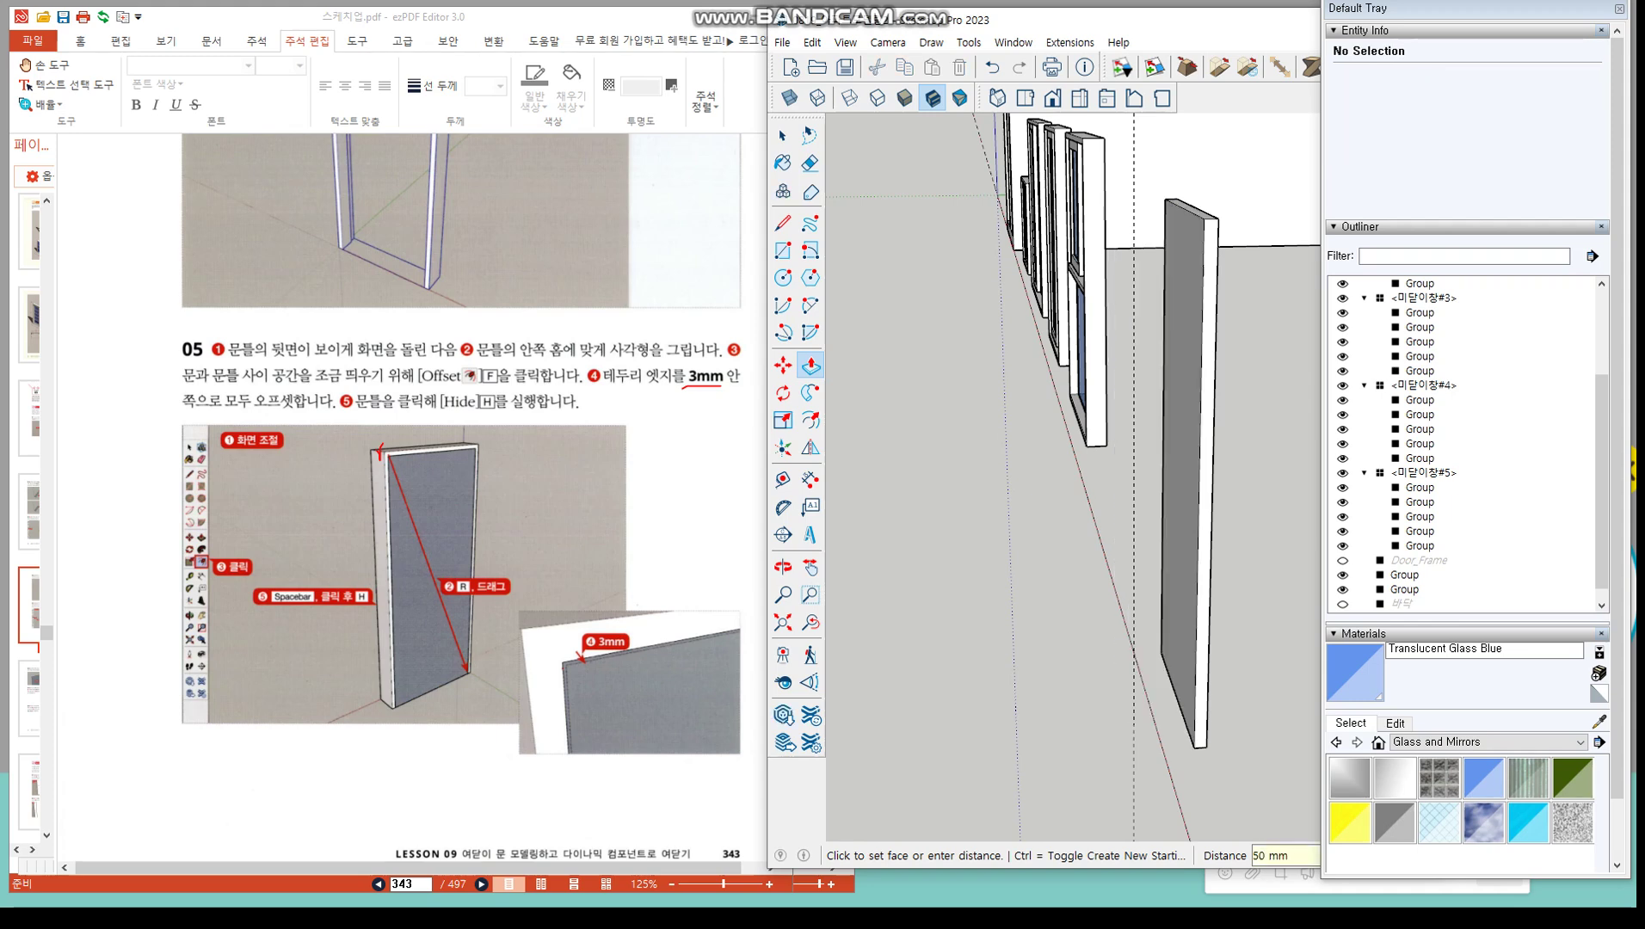
Select all connected geometry of the extruded door panel and make it a group
{"action": "key", "text": "space"}
{"action": "triple_click", "coordinate": [1184, 430]}
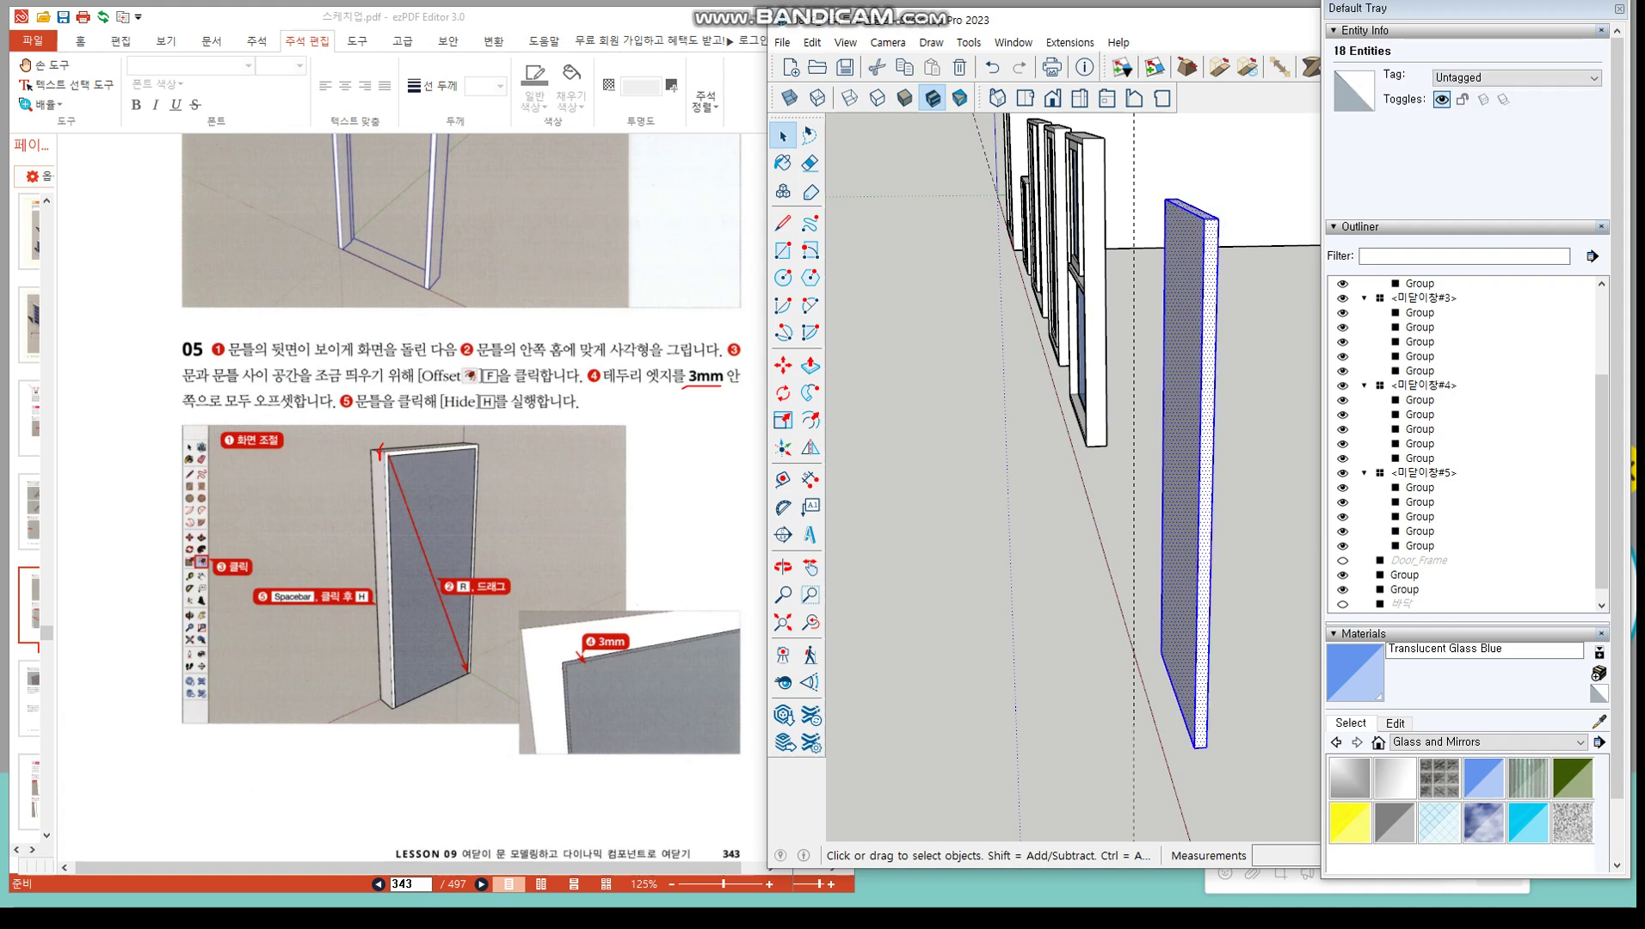
{"action": "right_click", "coordinate": [1192, 430]}
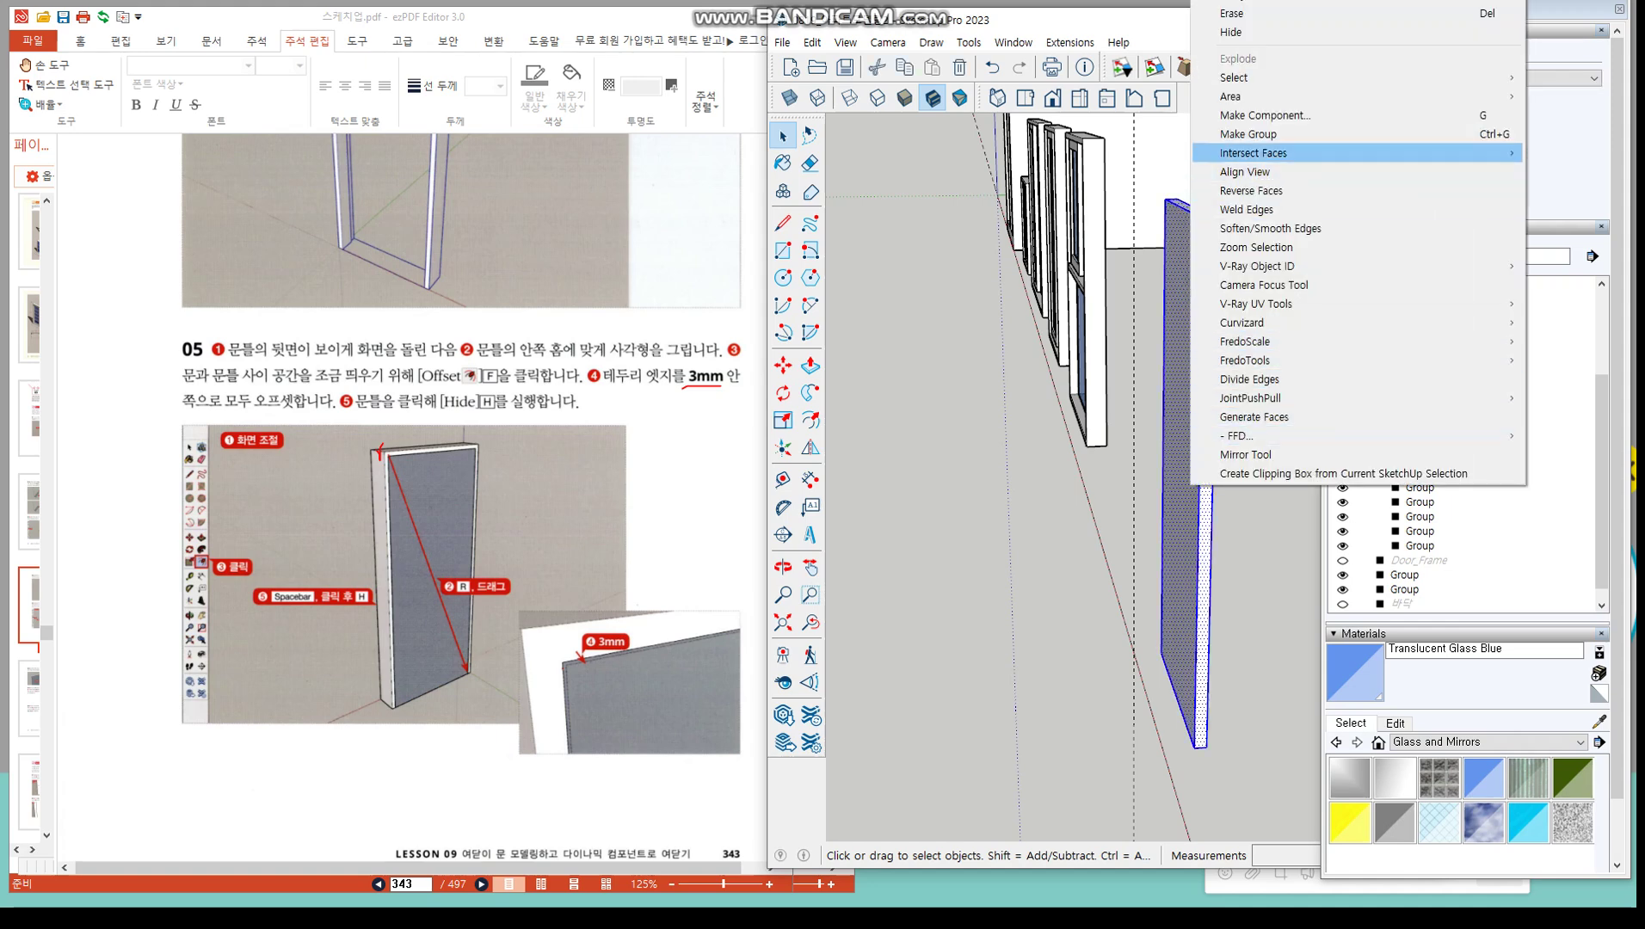
{"action": "left_click", "coordinate": [1249, 135]}
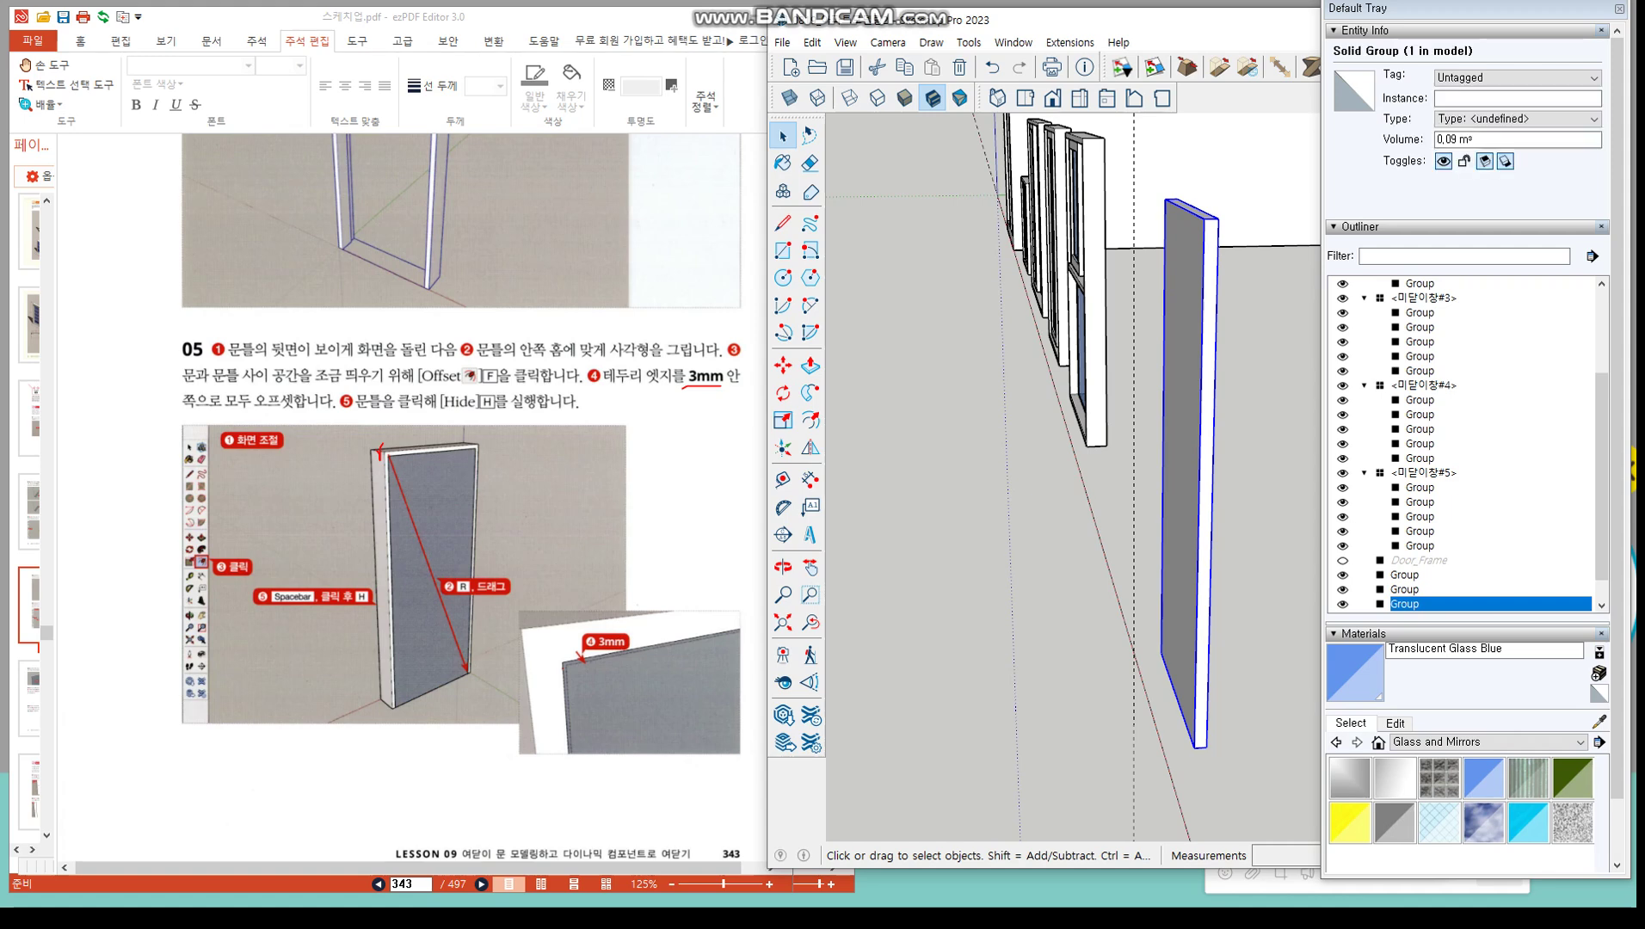
{"action": "left_click", "coordinate": [1252, 172]}
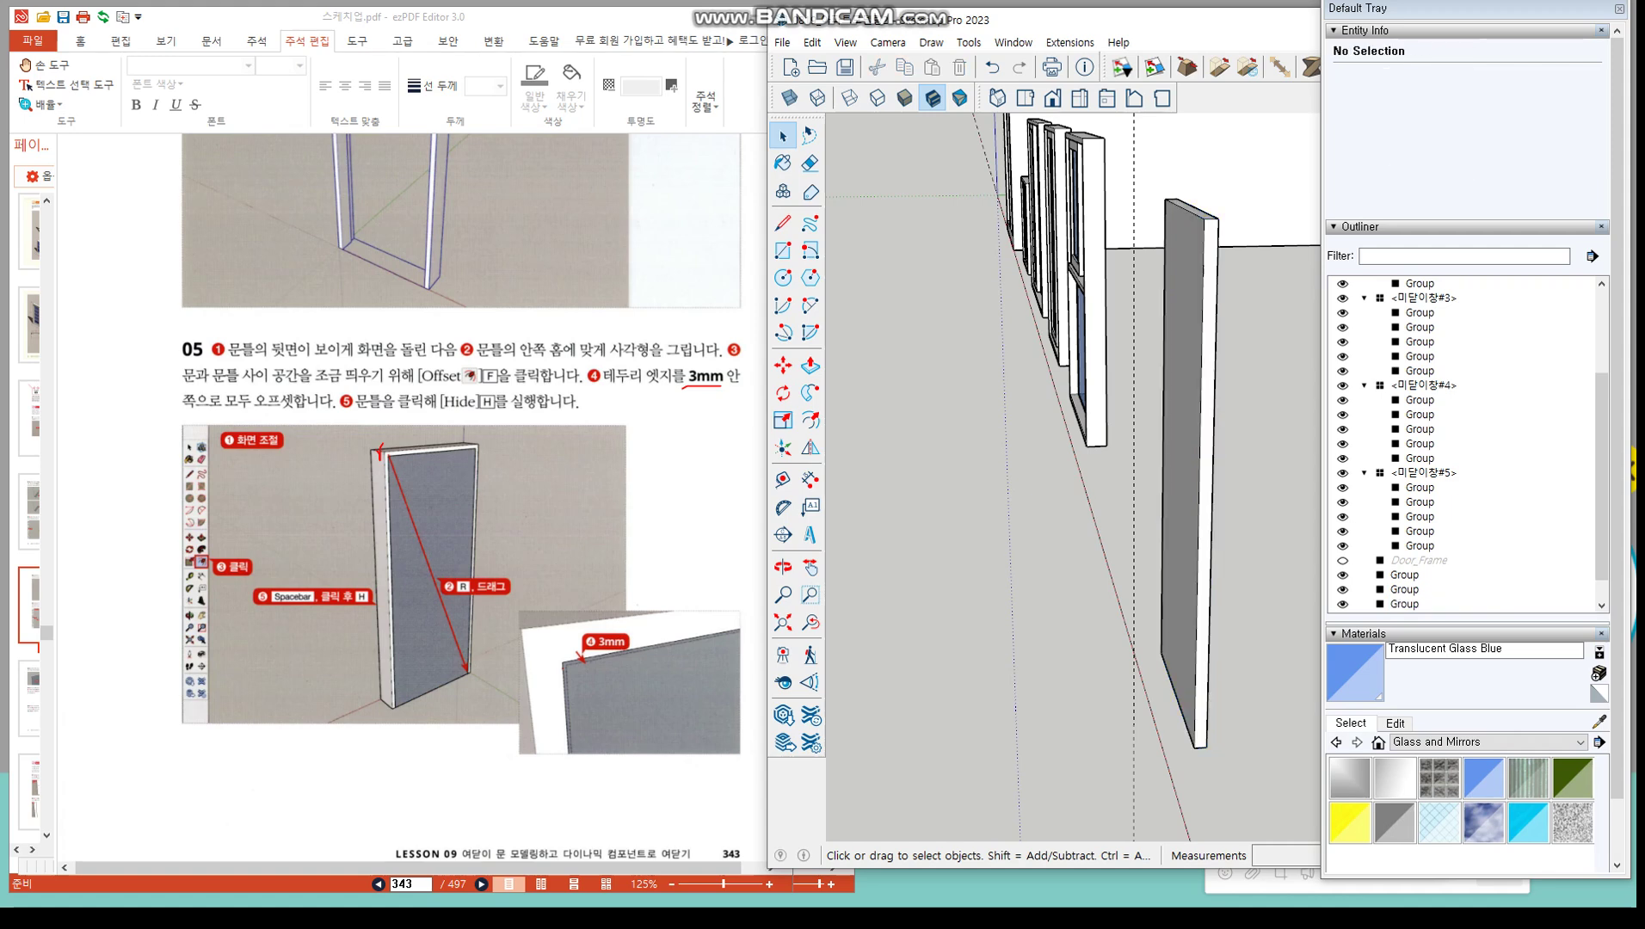
Name the new door panel group's instance Door_panel
{"action": "left_click", "coordinate": [1405, 604]}
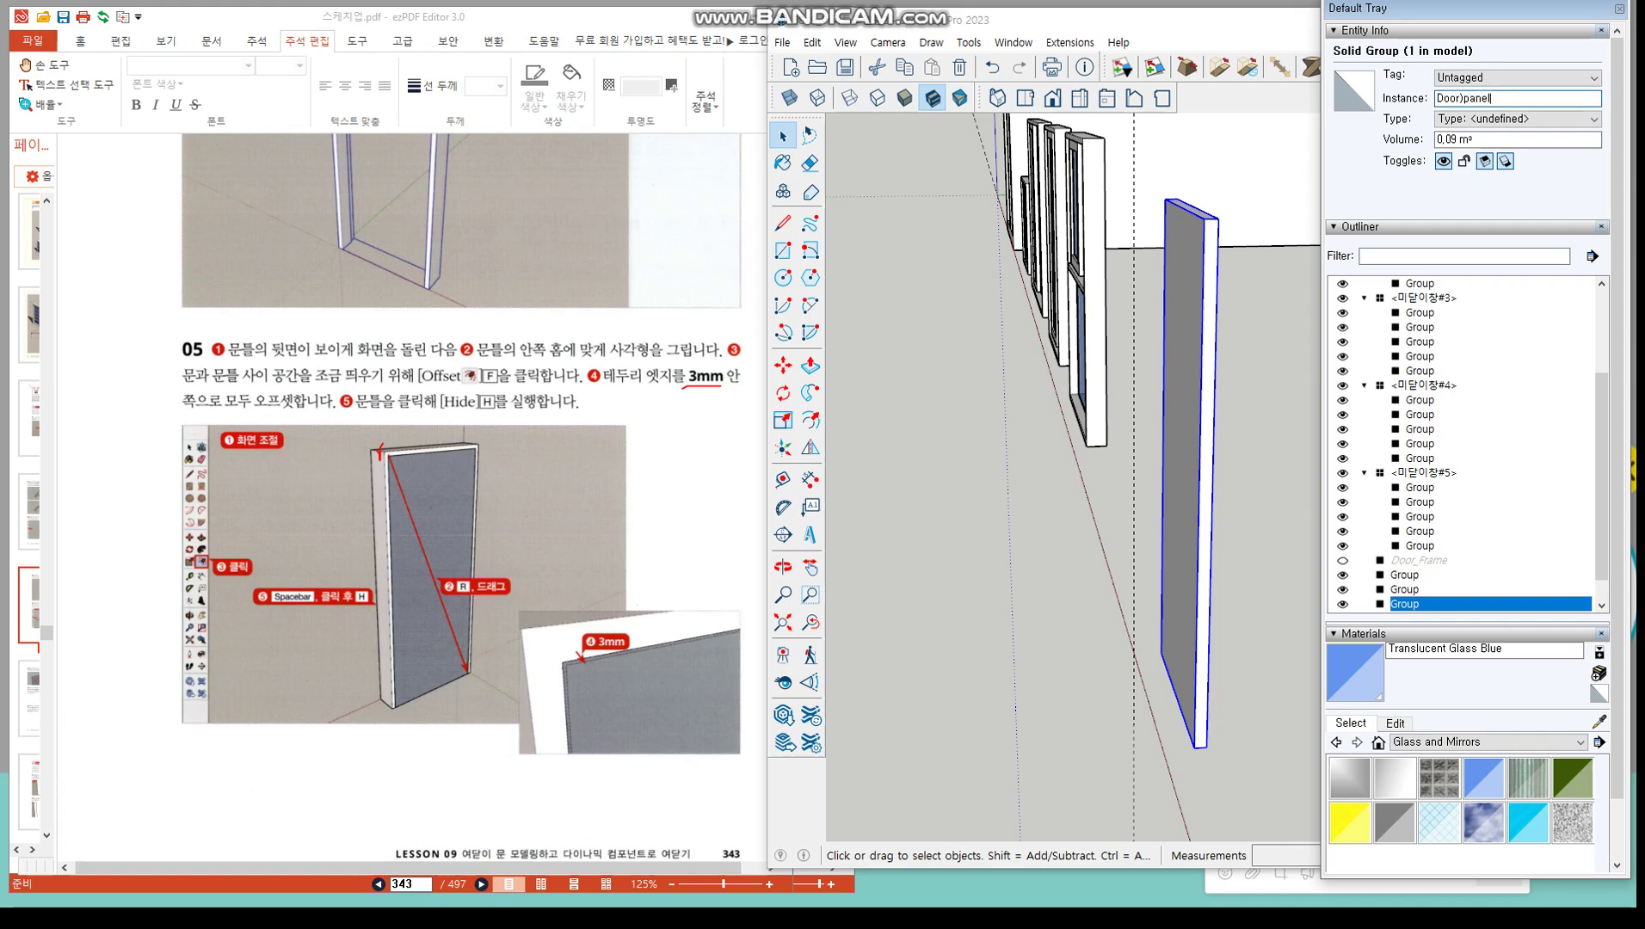
{"action": "key", "text": "BackSpace"}
{"action": "type", "text": "_"}
{"action": "left_click", "coordinate": [1260, 388]}
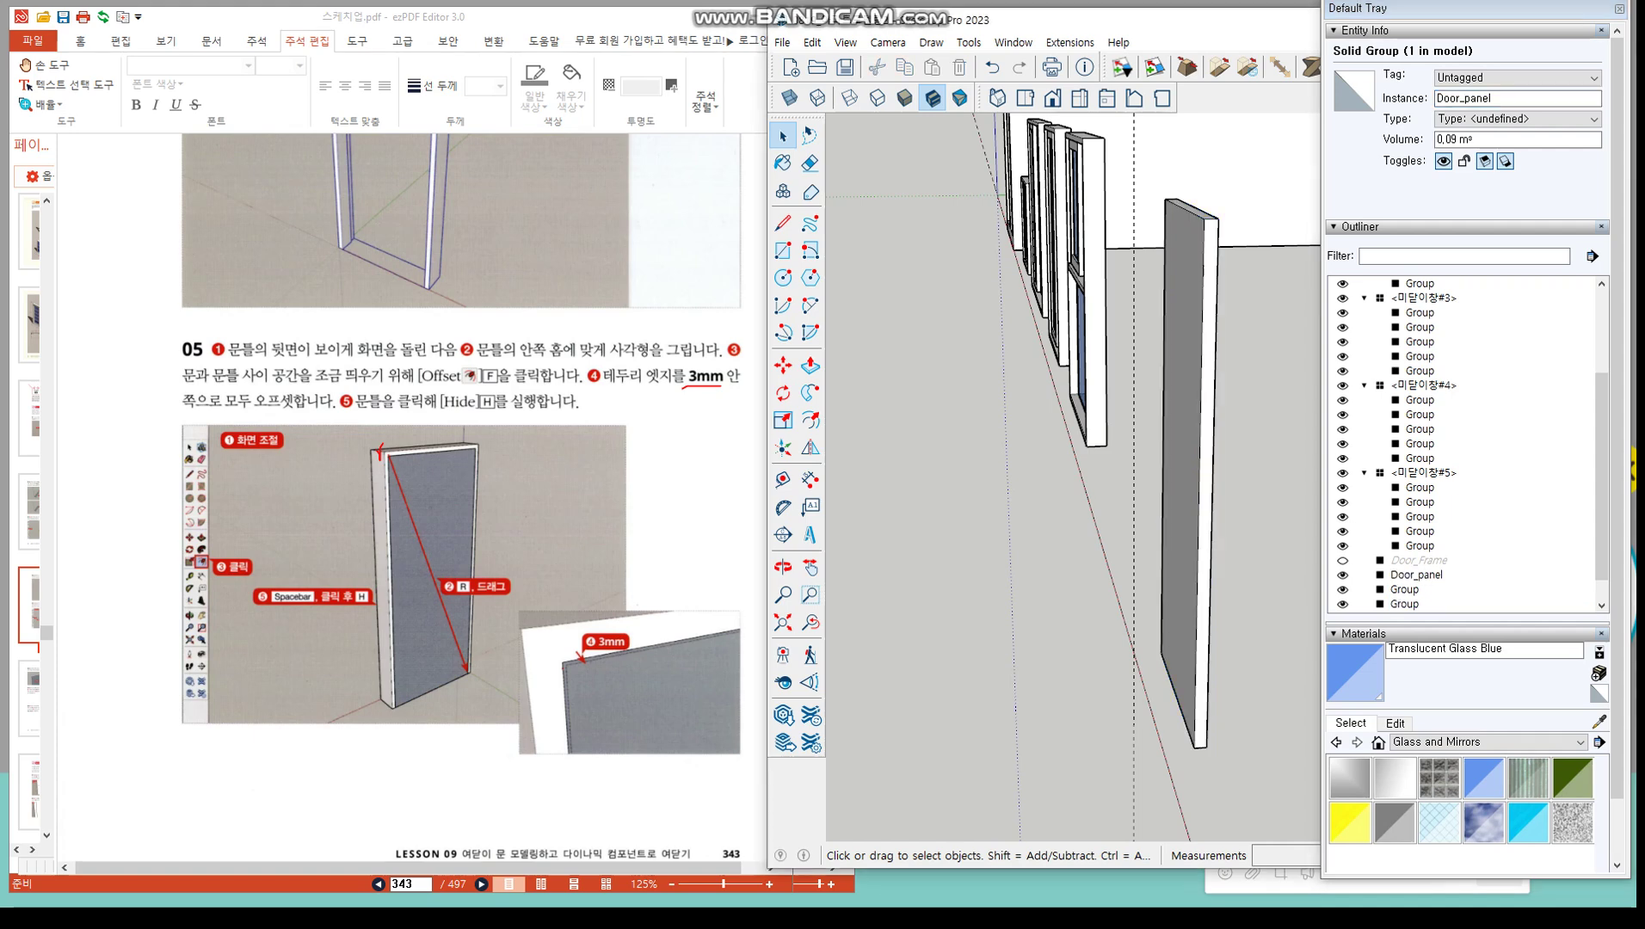
Unhide the Door_Frame group around the door panel, then clear the selection
{"action": "left_click", "coordinate": [1190, 413]}
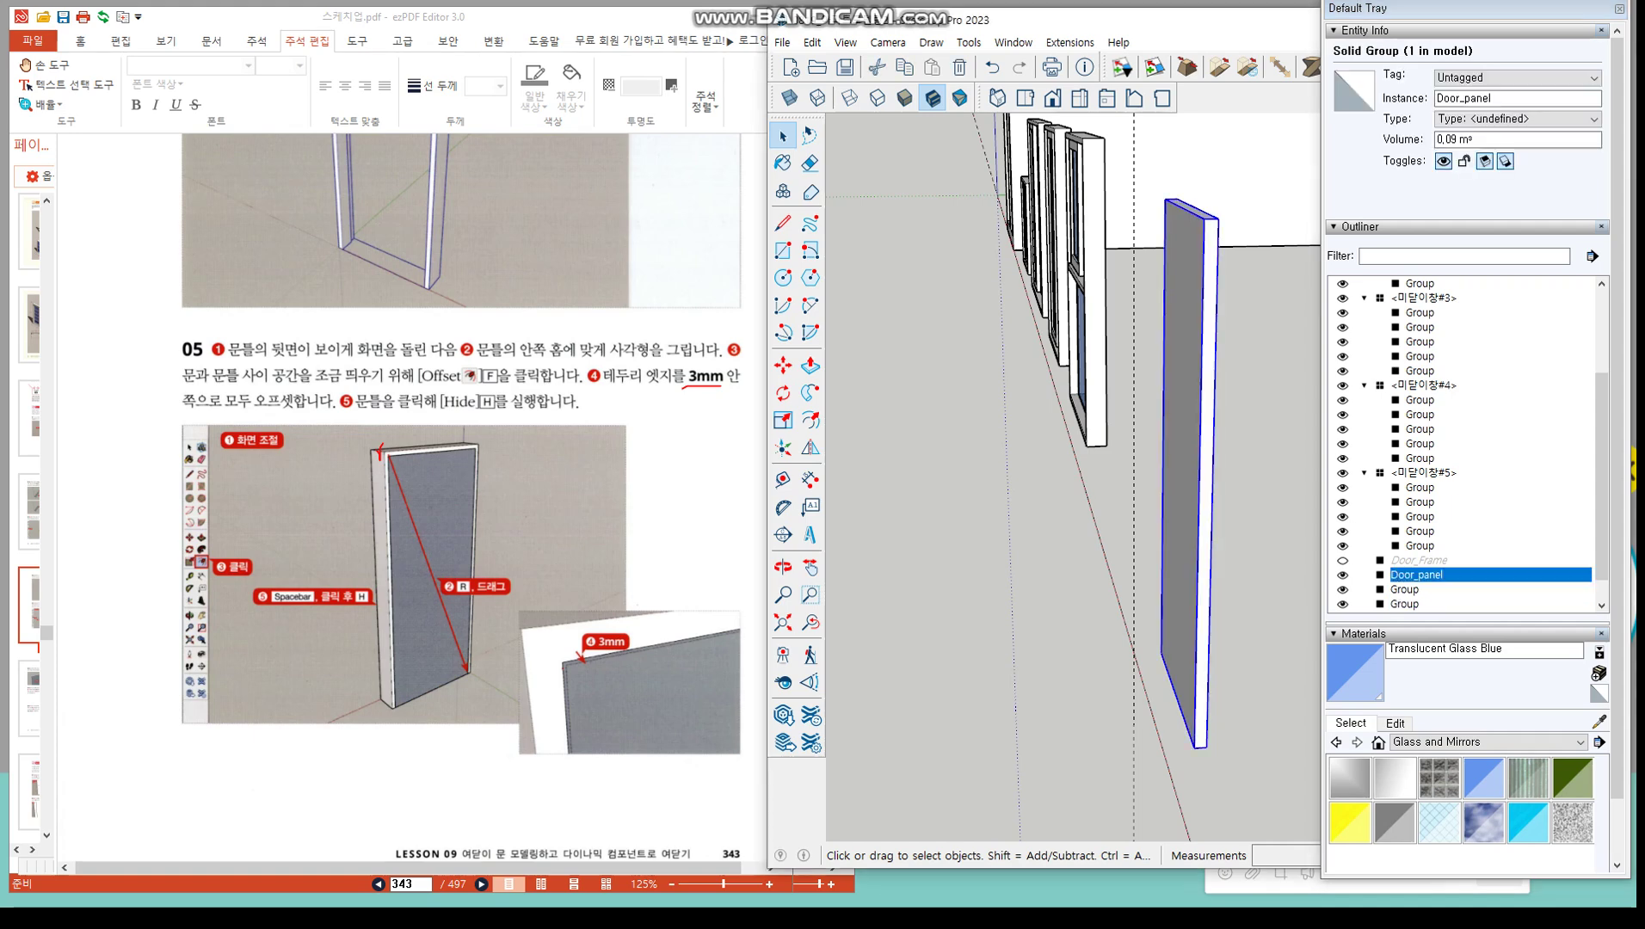
{"action": "left_click", "coordinate": [1343, 561]}
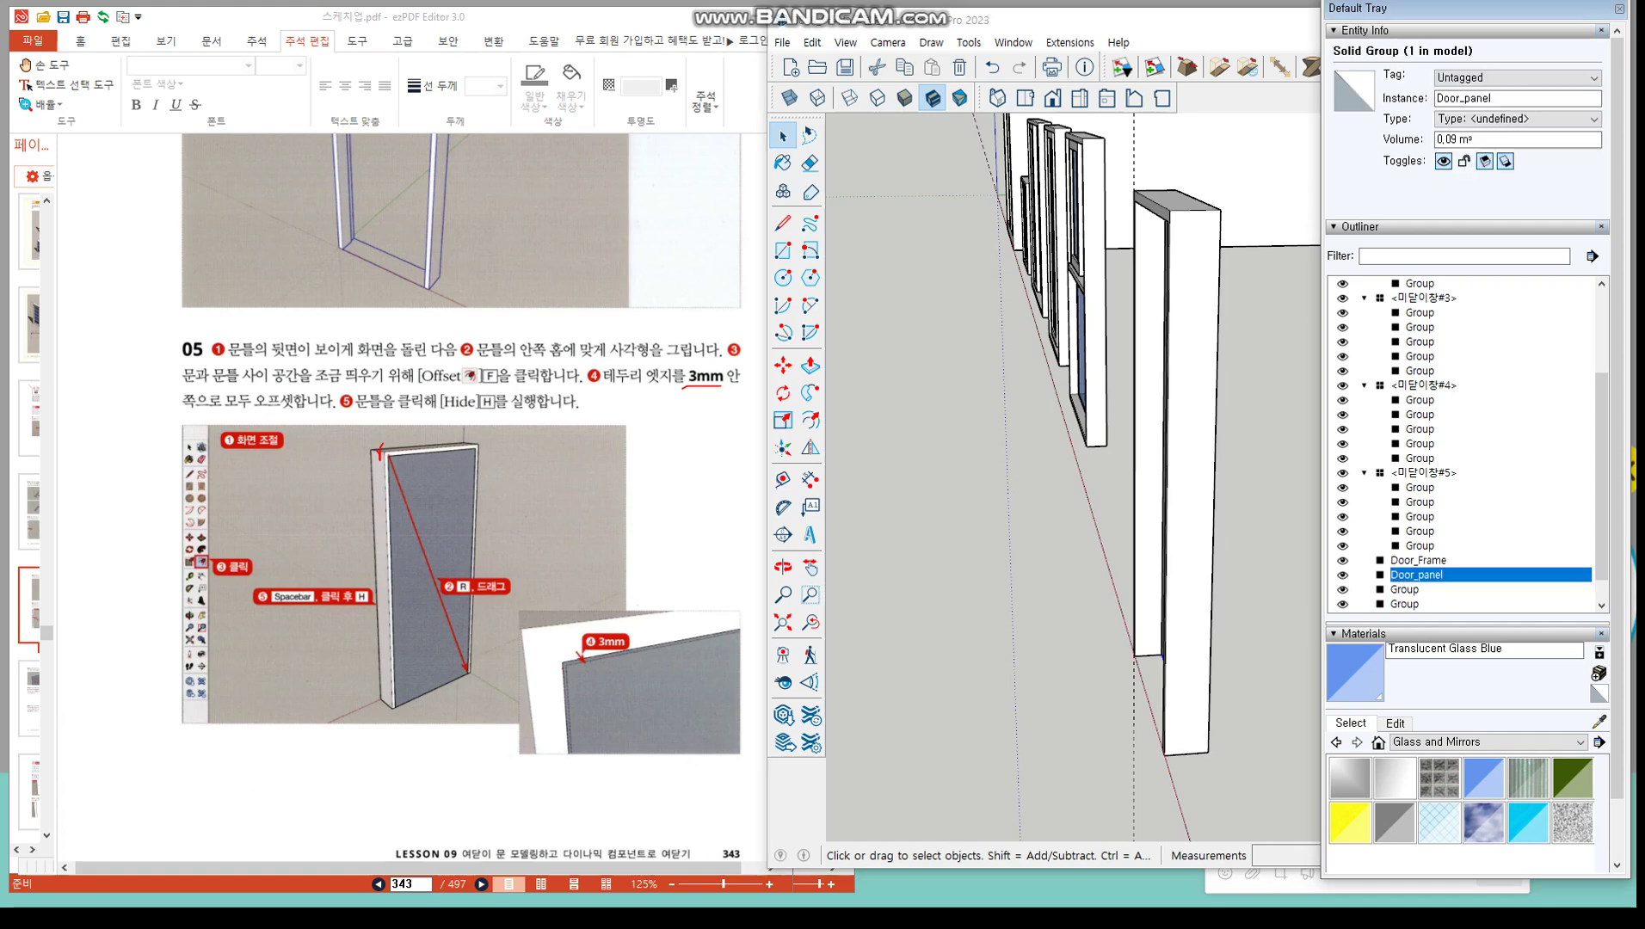
{"action": "left_click", "coordinate": [1261, 533]}
Examine the fit and gap between the door panel and the frame at the upper corners from both sides
{"action": "left_click", "coordinate": [783, 595]}
{"action": "scroll", "coordinate": [960, 577], "scroll_direction": "down", "scroll_amount": 3}
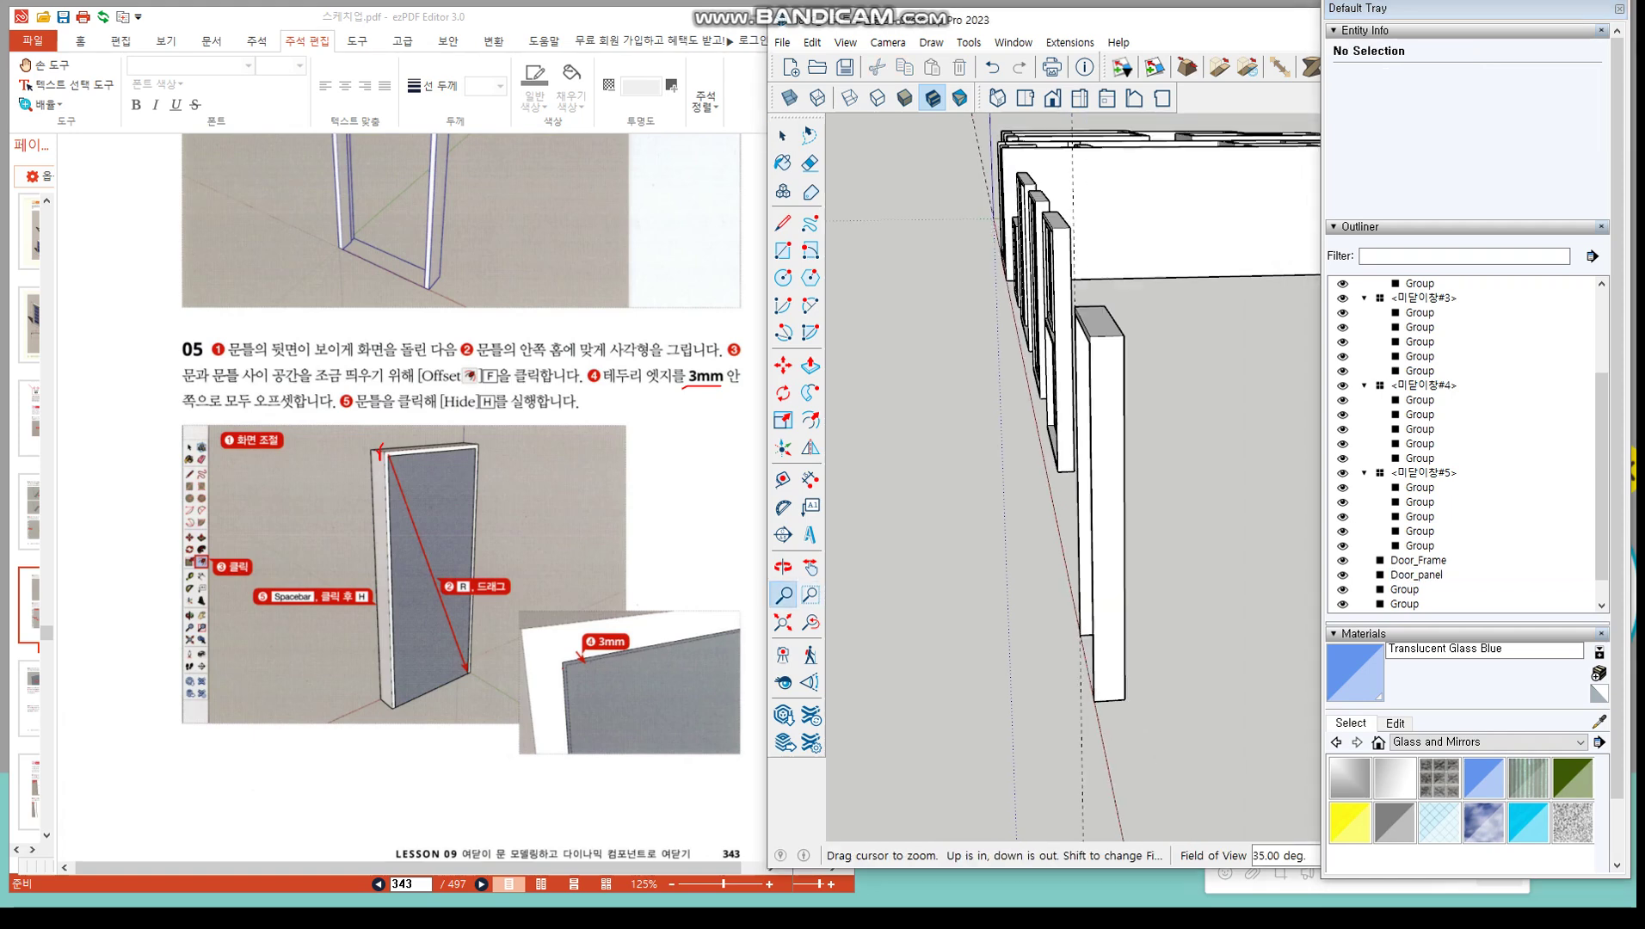
{"action": "left_click_drag", "start_coordinate": [959, 577], "coordinate": [959, 582]}
{"action": "left_click", "coordinate": [783, 567]}
{"action": "left_click_drag", "start_coordinate": [1196, 482], "coordinate": [1037, 473]}
{"action": "scroll", "coordinate": [1037, 473], "scroll_direction": "down", "scroll_amount": 2}
{"action": "scroll", "coordinate": [848, 413], "scroll_direction": "up", "scroll_amount": 8}
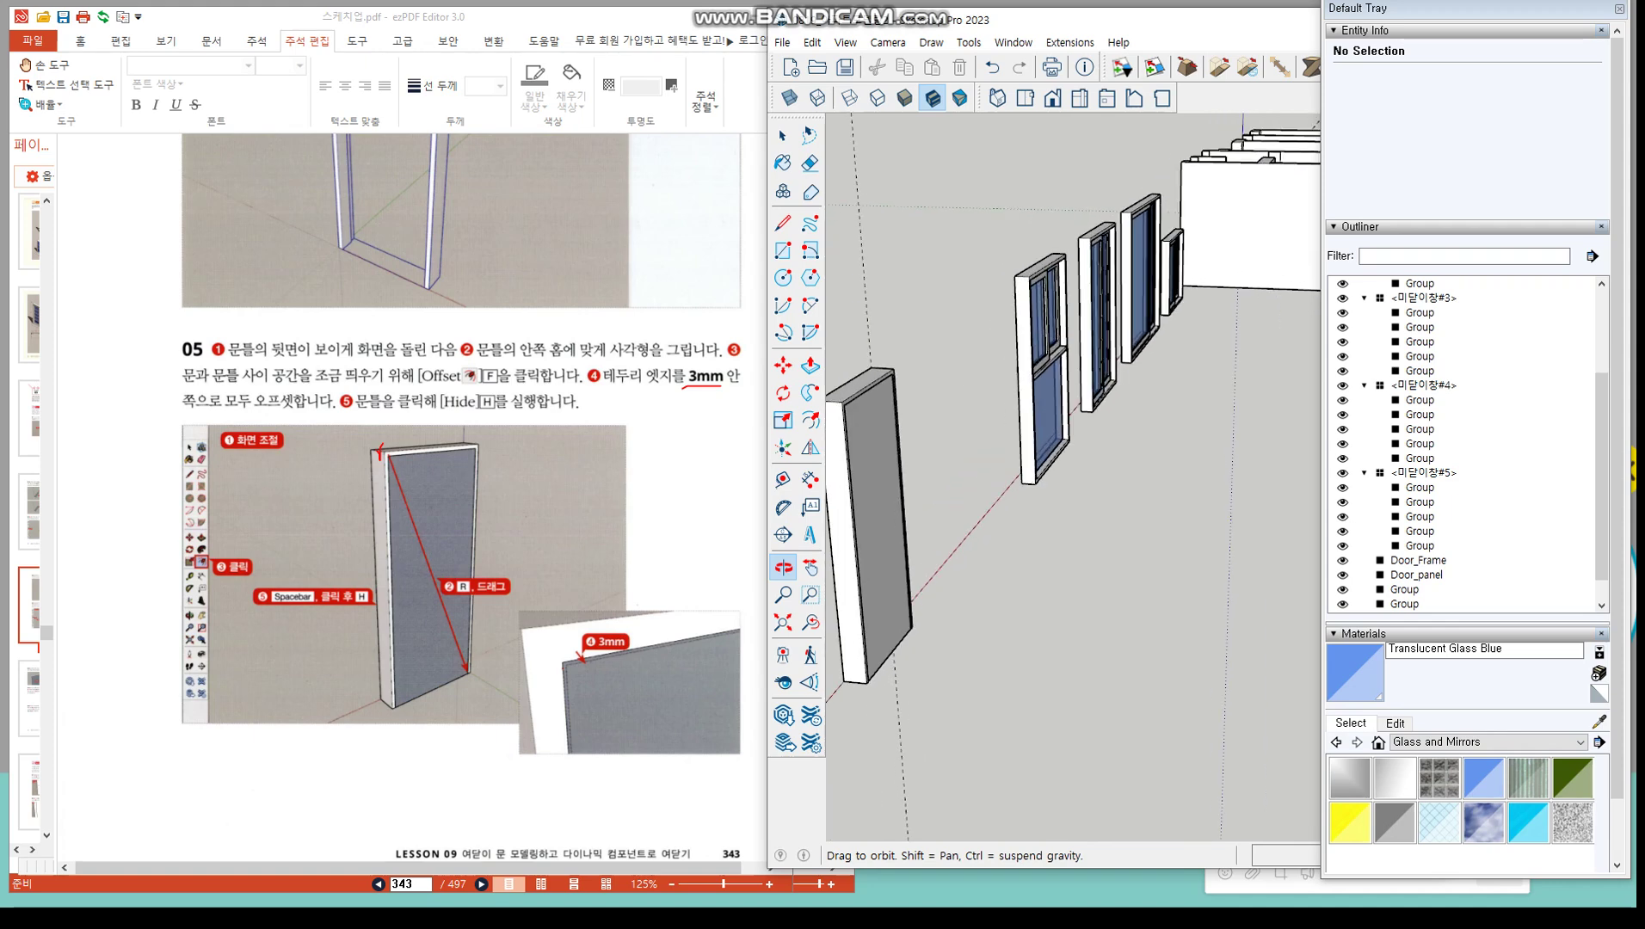
{"action": "scroll", "coordinate": [847, 413], "scroll_direction": "up", "scroll_amount": 8}
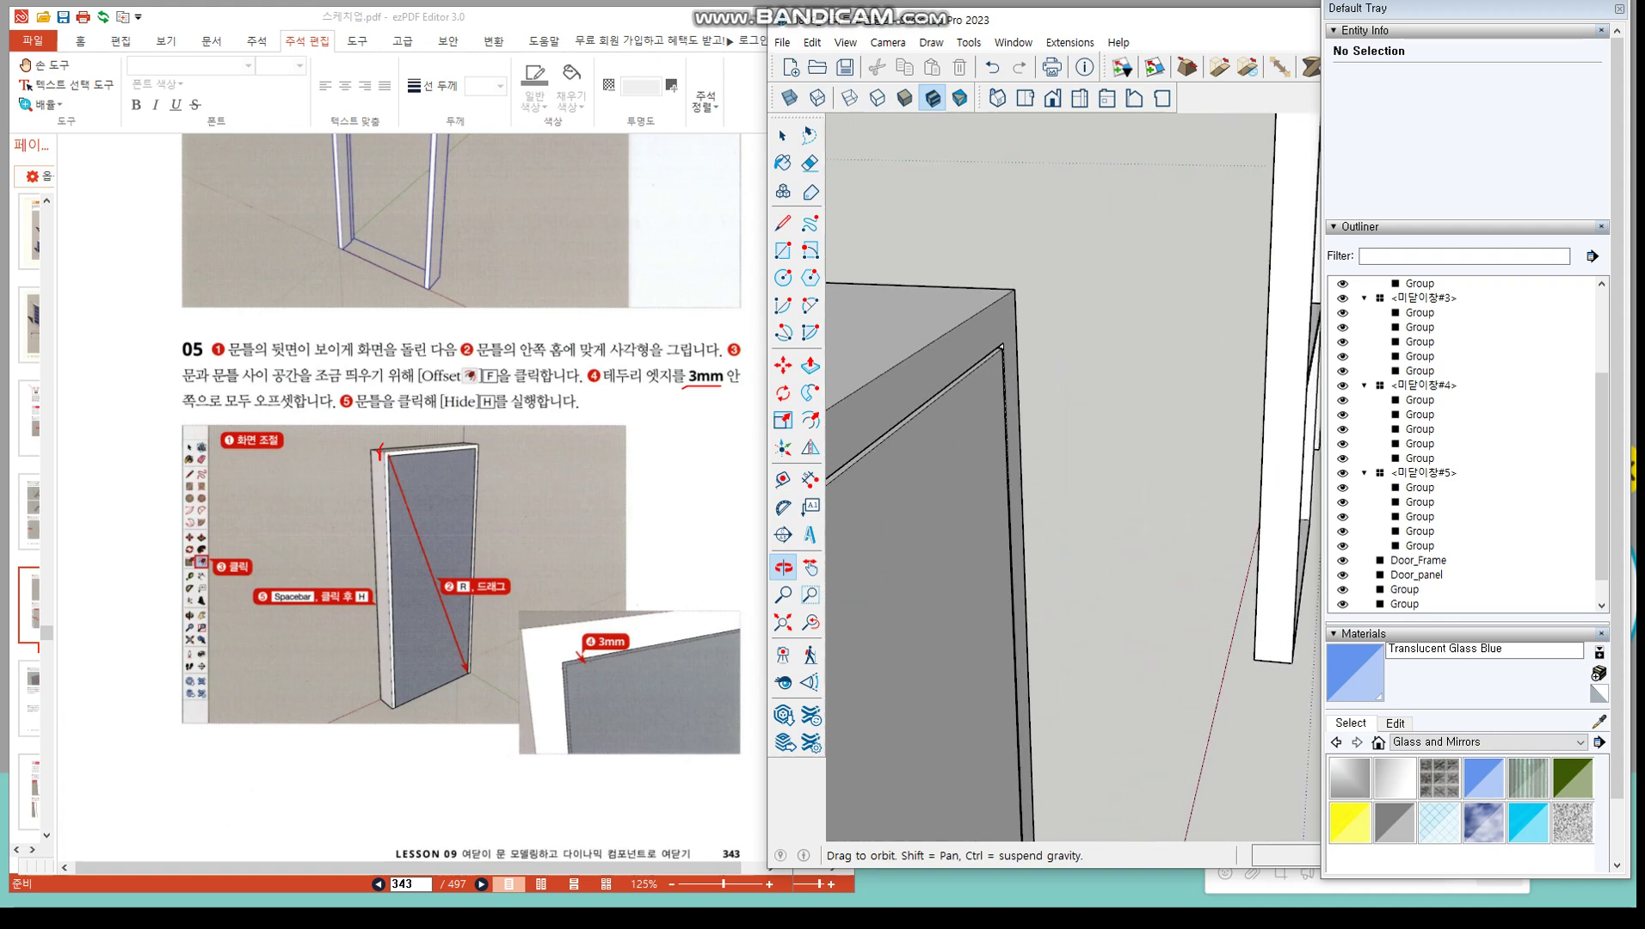
{"action": "scroll", "coordinate": [996, 332], "scroll_direction": "up", "scroll_amount": 5}
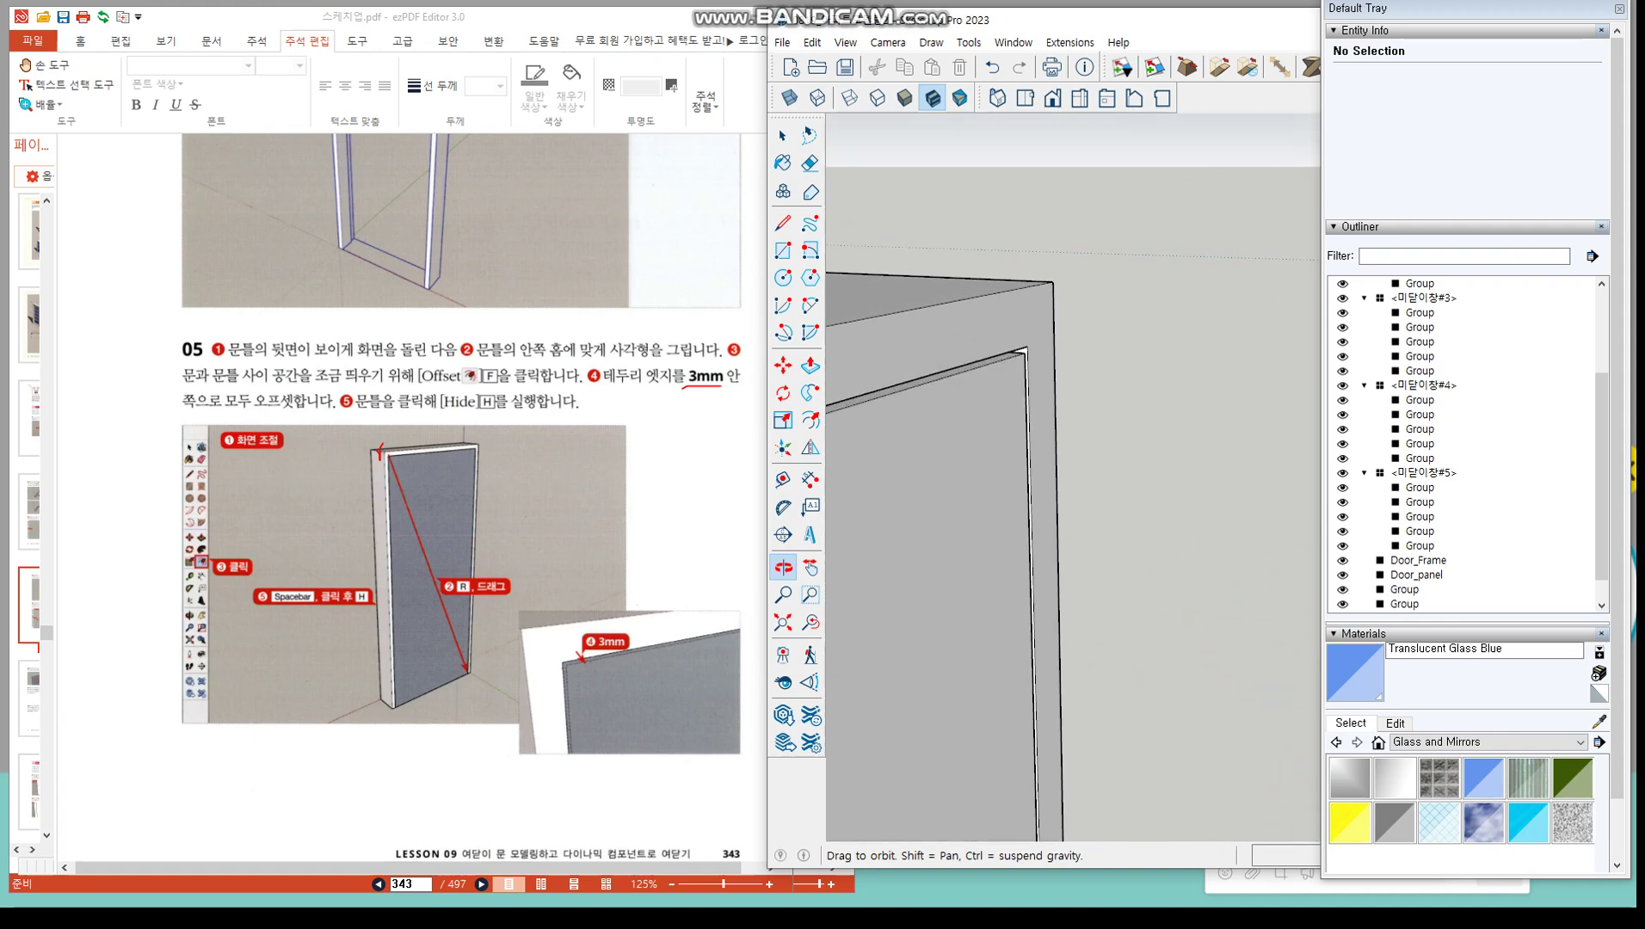
{"action": "left_click_drag", "start_coordinate": [1033, 370], "coordinate": [933, 349]}
{"action": "middle_click_drag", "start_coordinate": [933, 349], "coordinate": [995, 329]}
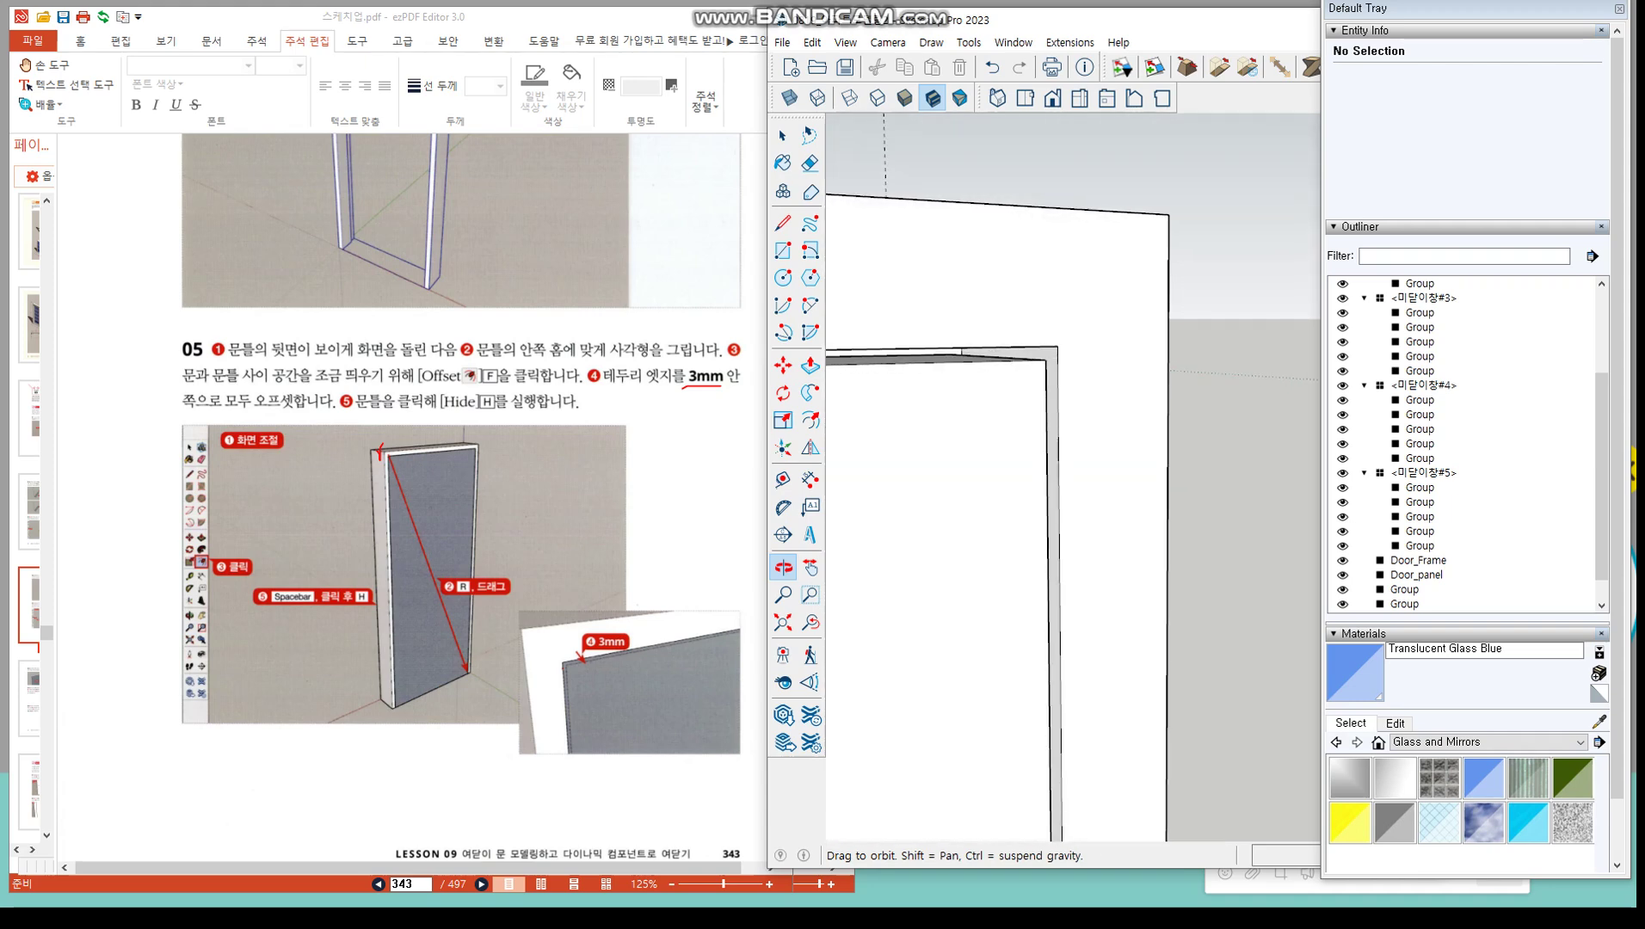
{"action": "scroll", "coordinate": [1131, 439], "scroll_direction": "down", "scroll_amount": 9}
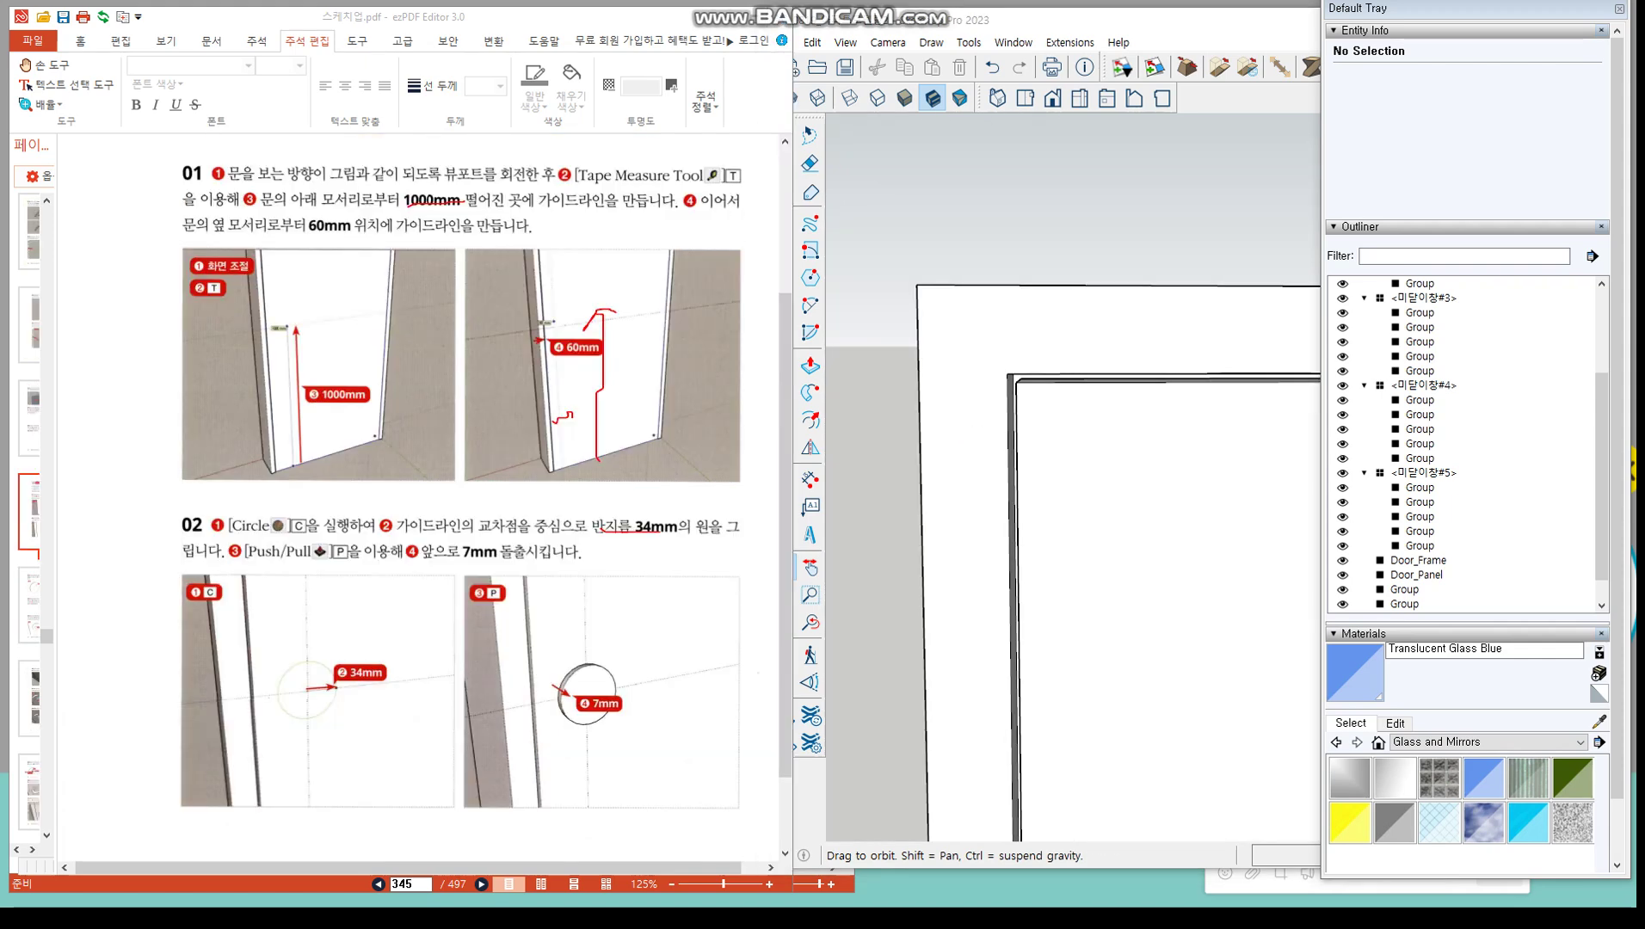
Create a horizontal Tape Measure guide 1000 mm above the door's lower edge
{"action": "left_click", "coordinate": [1015, 392]}
{"action": "scroll", "coordinate": [1015, 393], "scroll_direction": "down", "scroll_amount": 11}
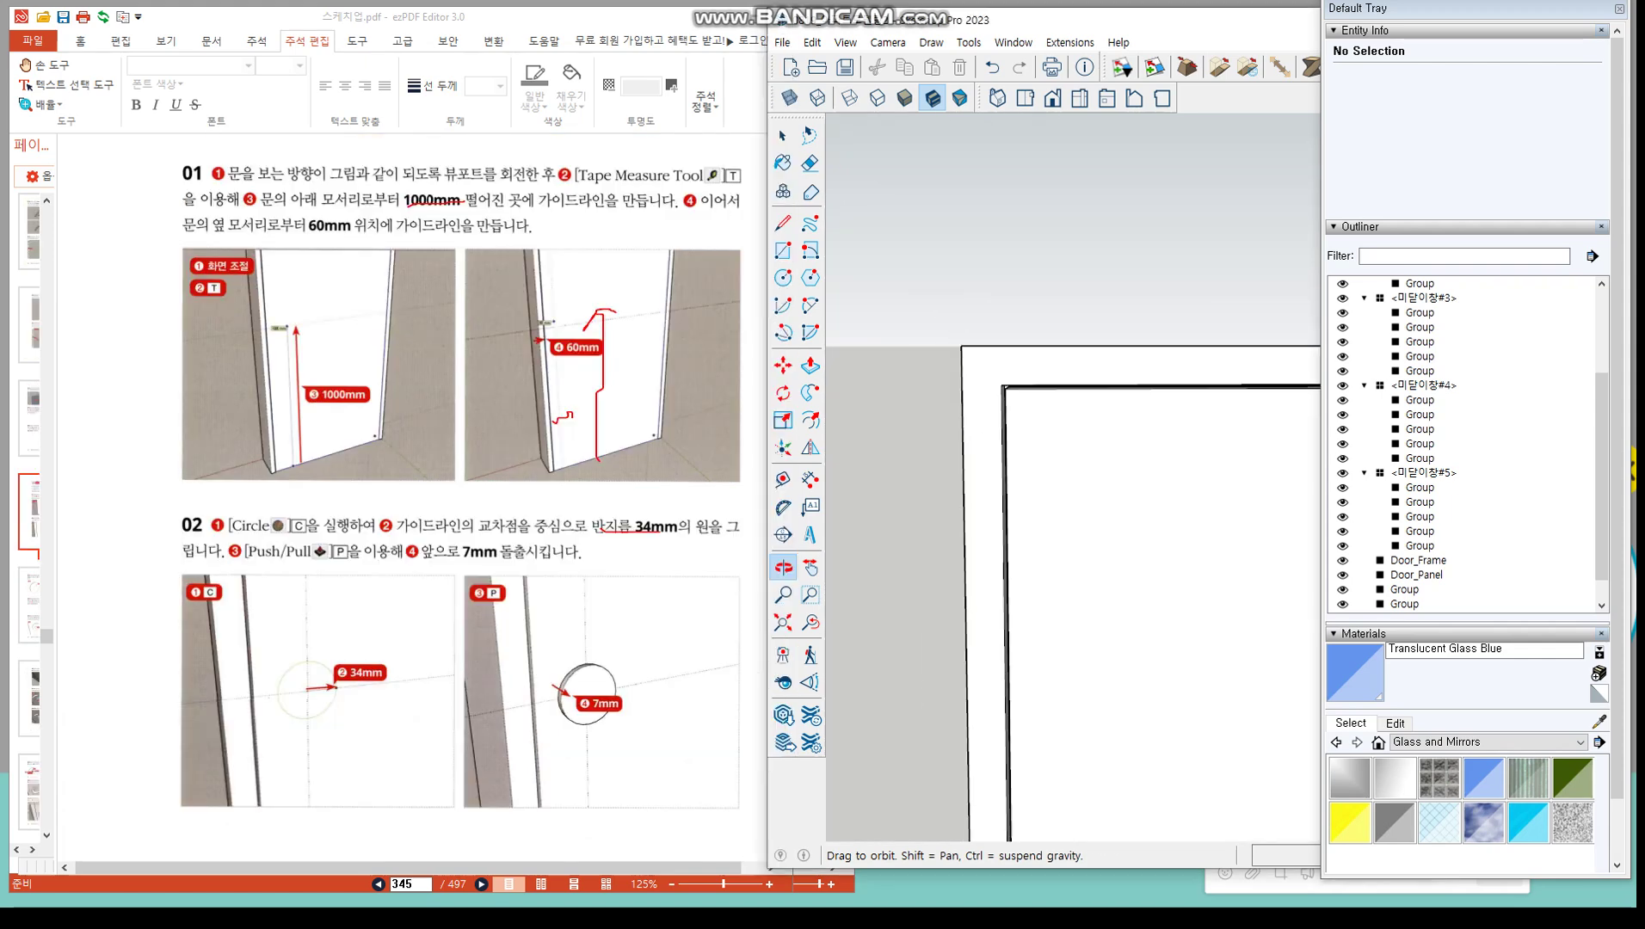
{"action": "scroll", "coordinate": [946, 397], "scroll_direction": "down", "scroll_amount": 3}
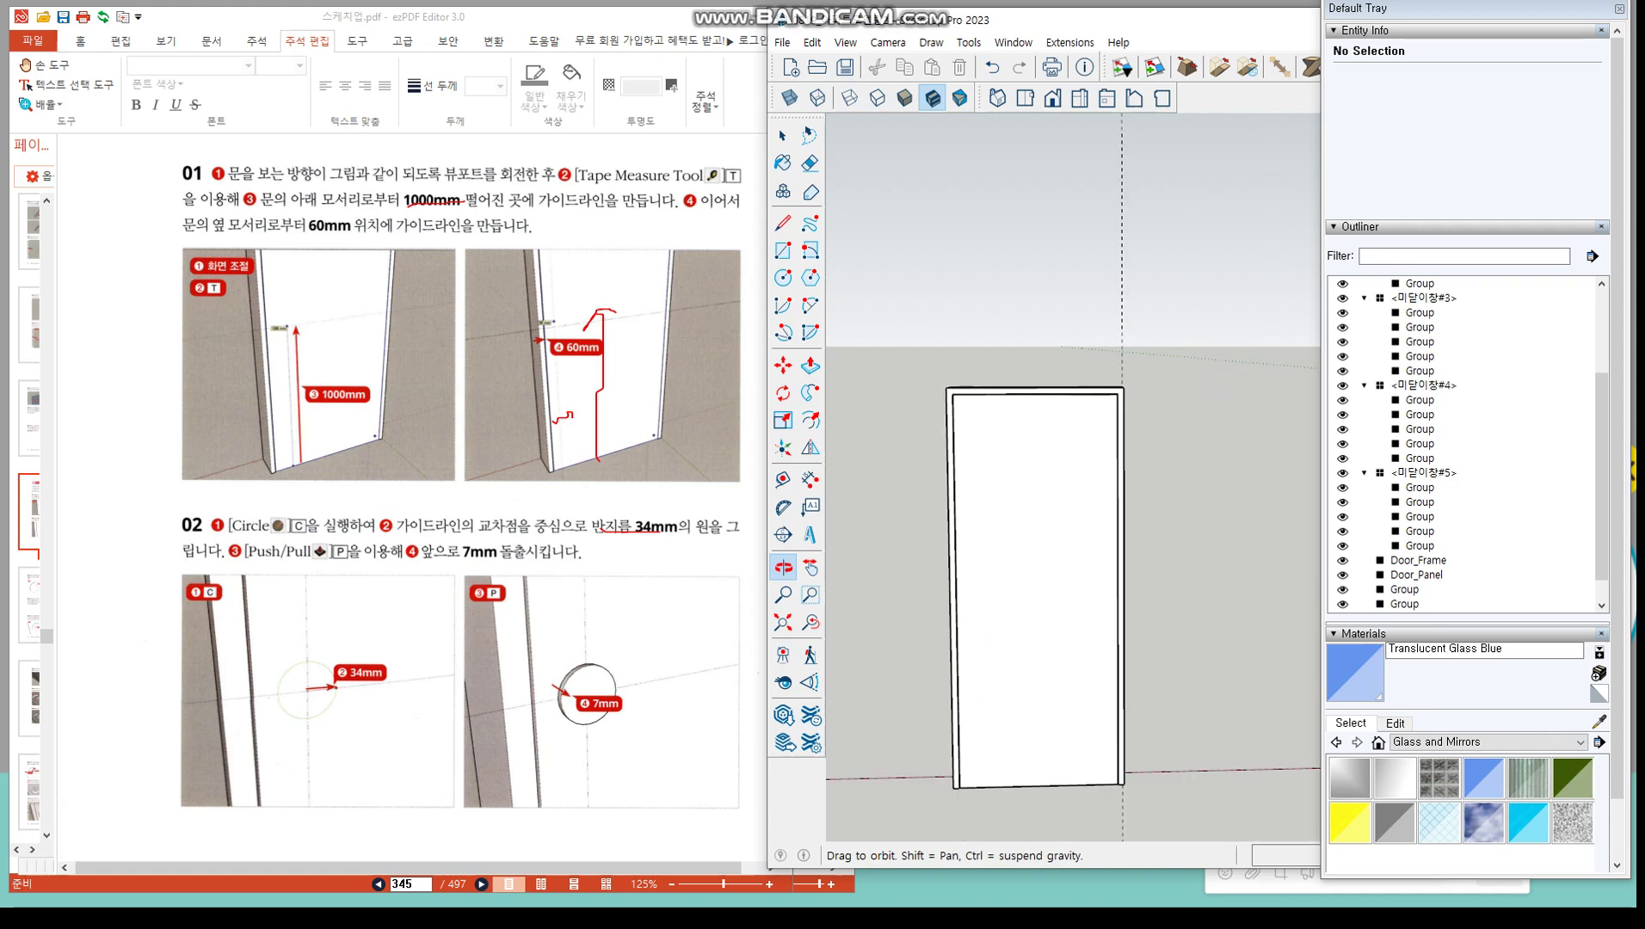
{"action": "scroll", "coordinate": [983, 772], "scroll_direction": "up", "scroll_amount": 1}
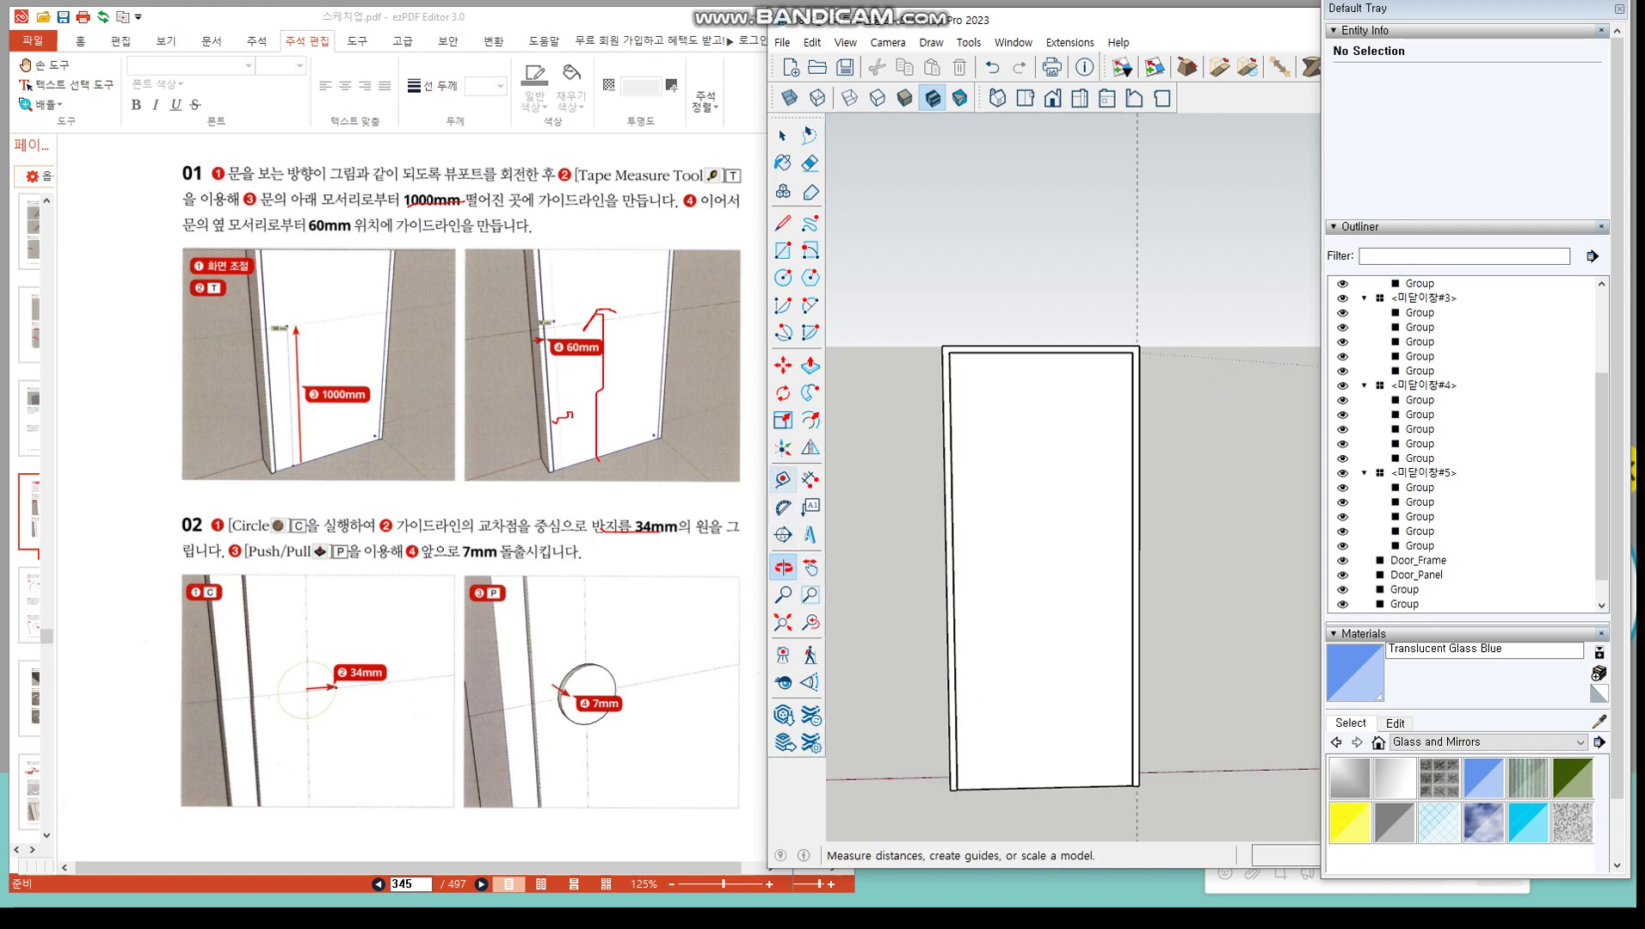
{"action": "left_click", "coordinate": [783, 479]}
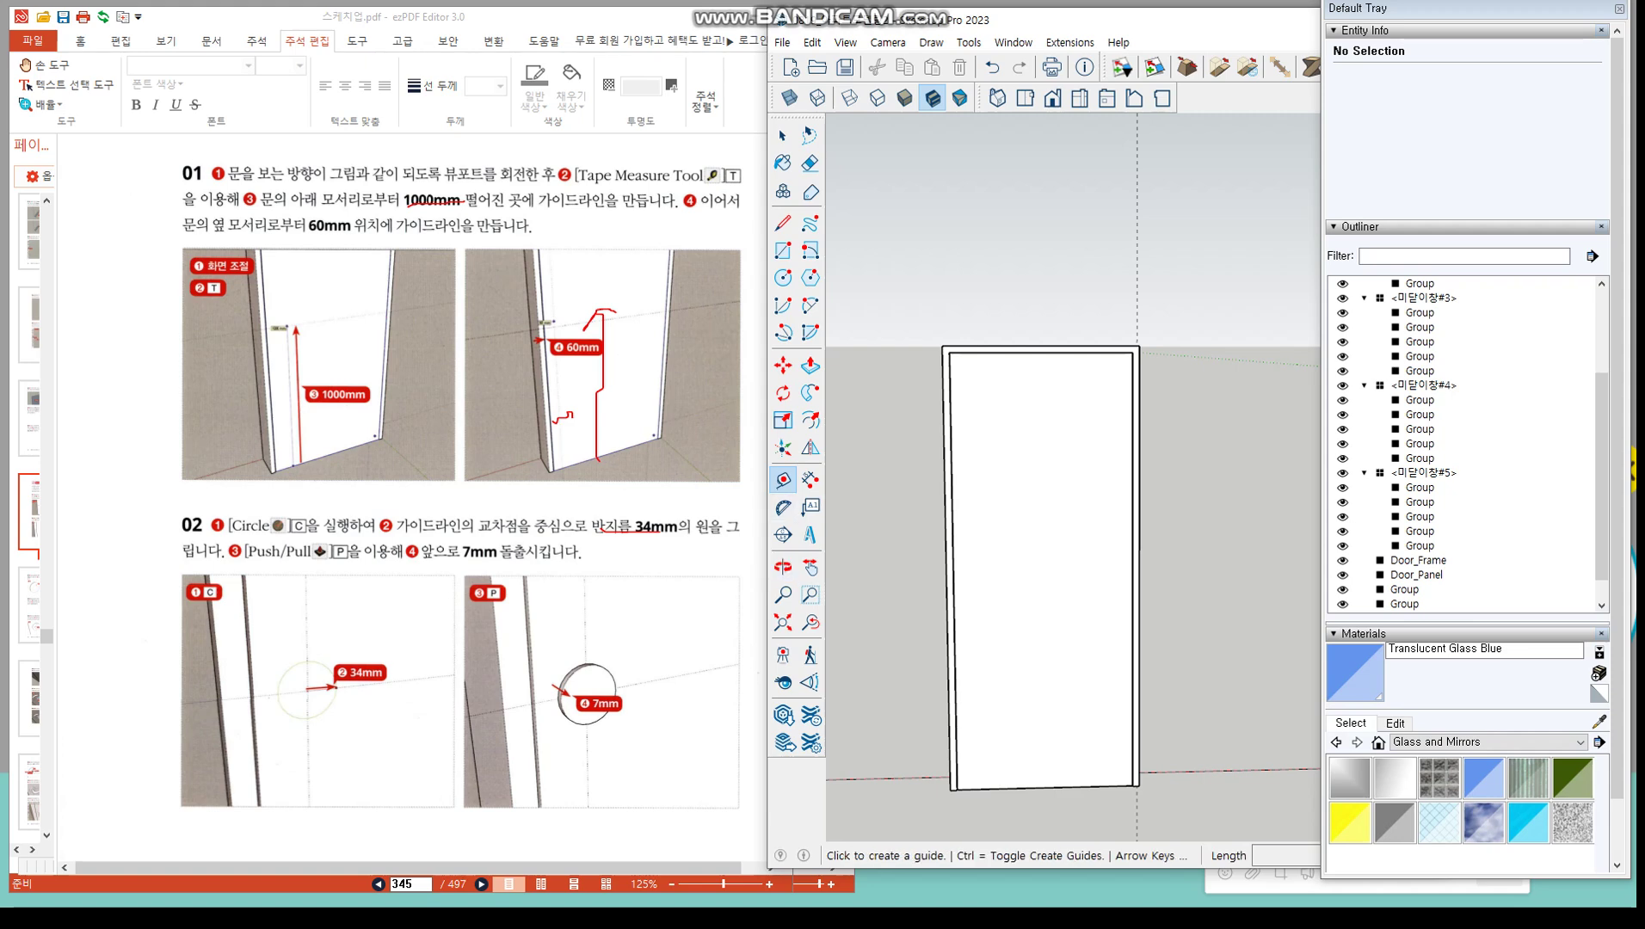
{"action": "left_click", "coordinate": [979, 789]}
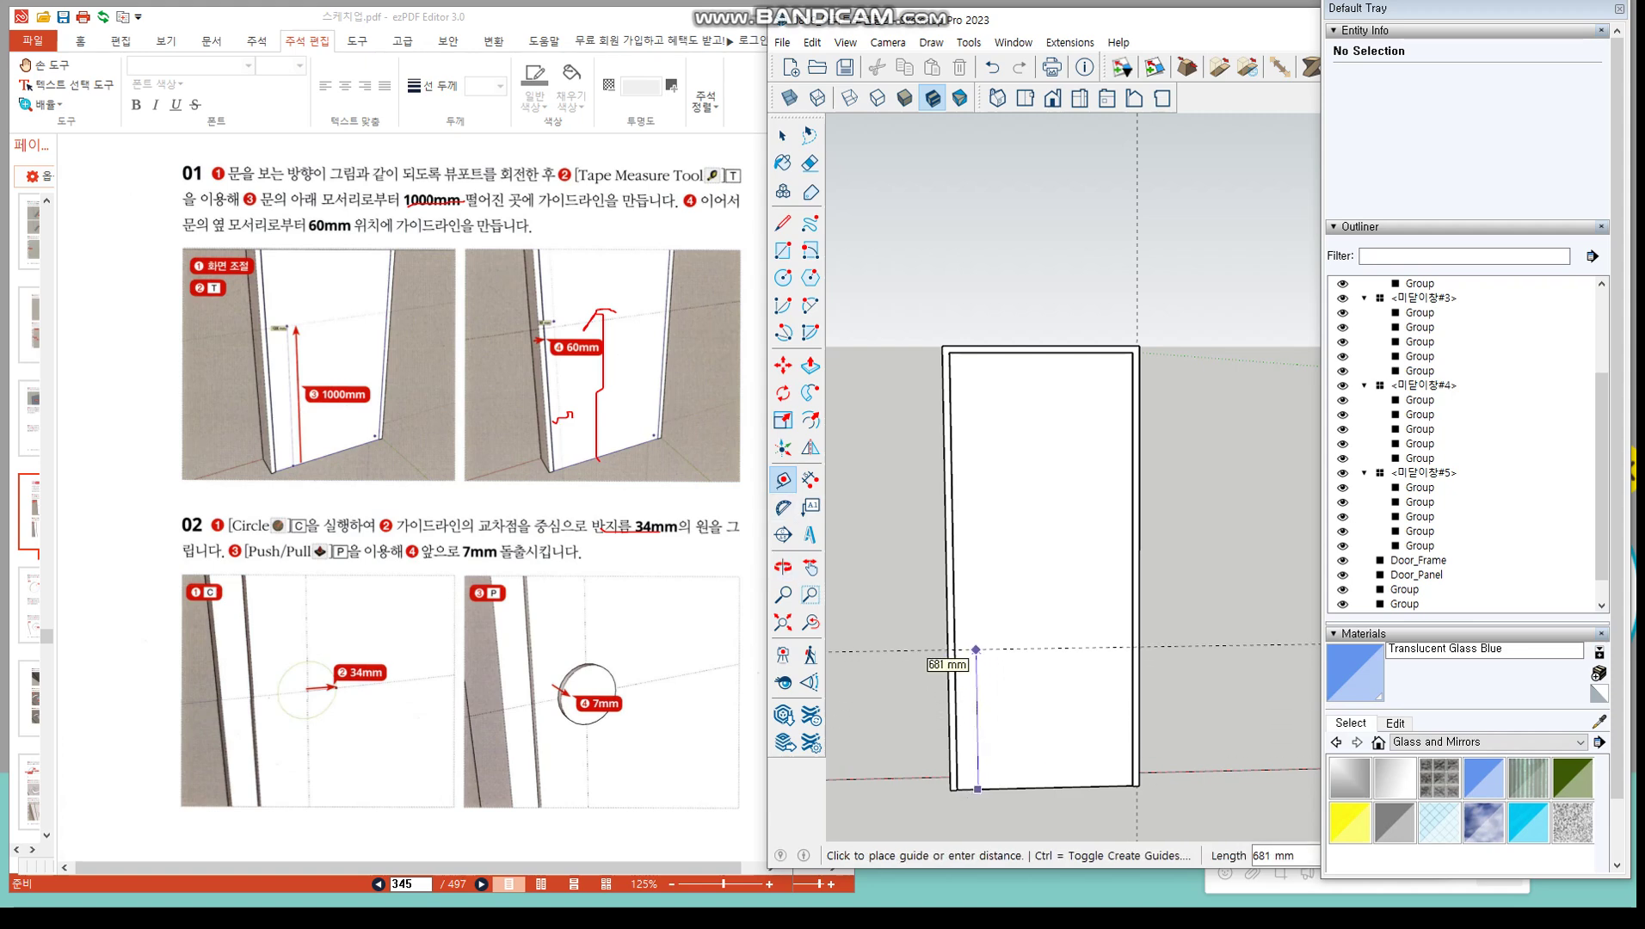
{"action": "type", "text": "1"}
{"action": "key", "text": "Return"}
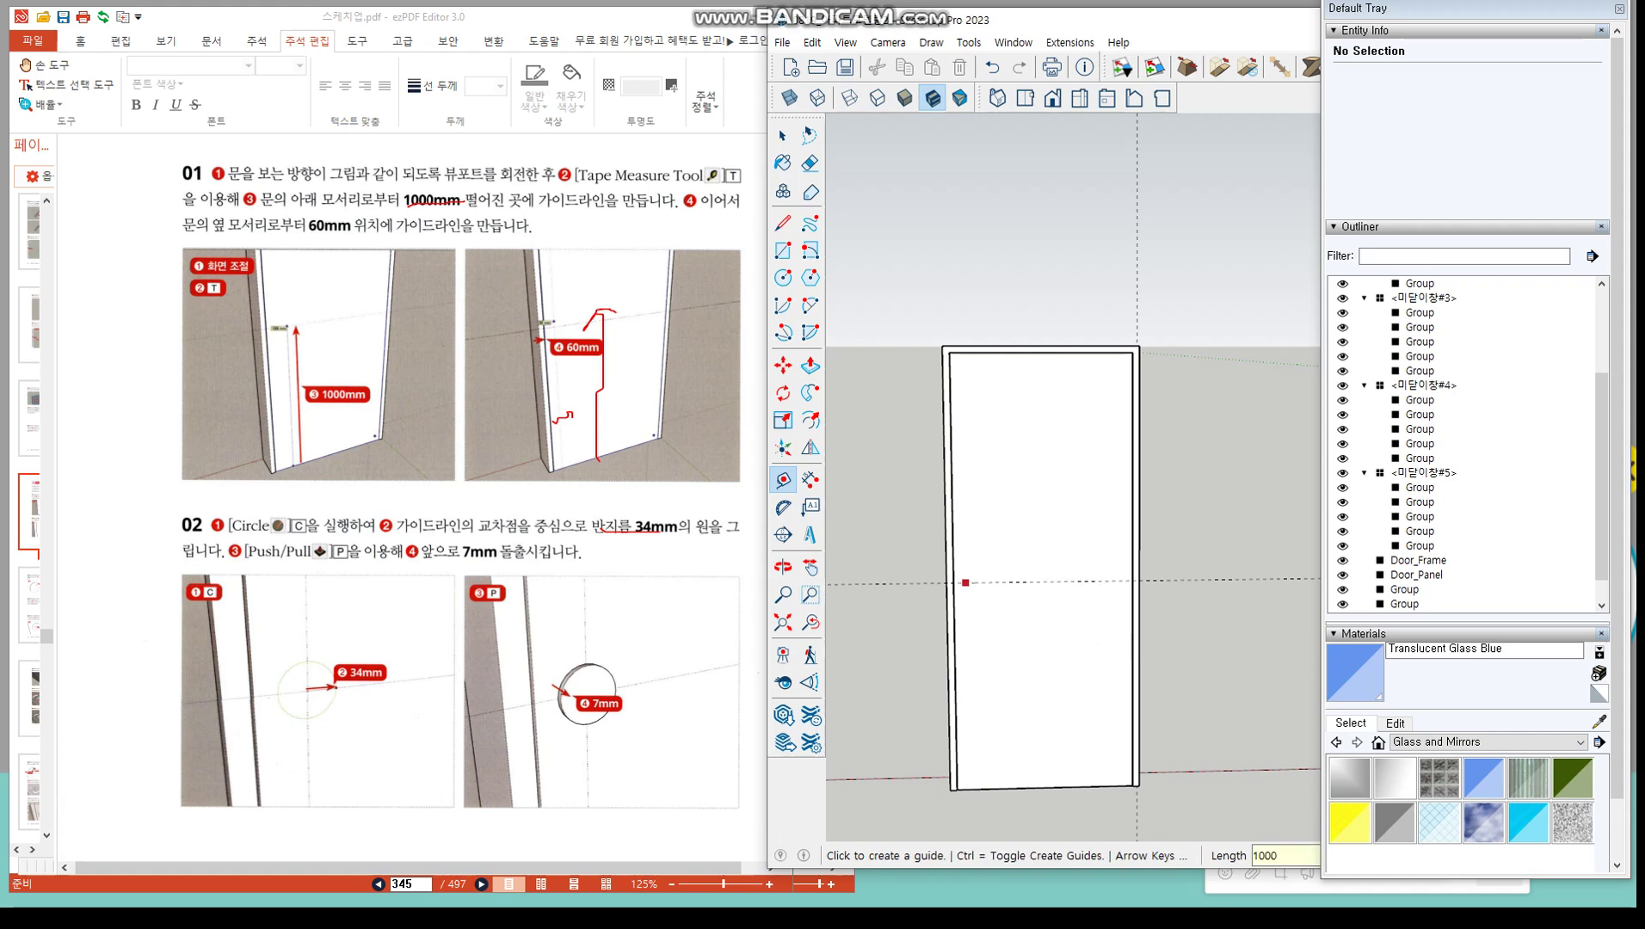
Create a vertical guide 60 mm inward from the door panel's side edge, crossing the horizontal guide
{"action": "scroll", "coordinate": [951, 589], "scroll_direction": "up", "scroll_amount": 10}
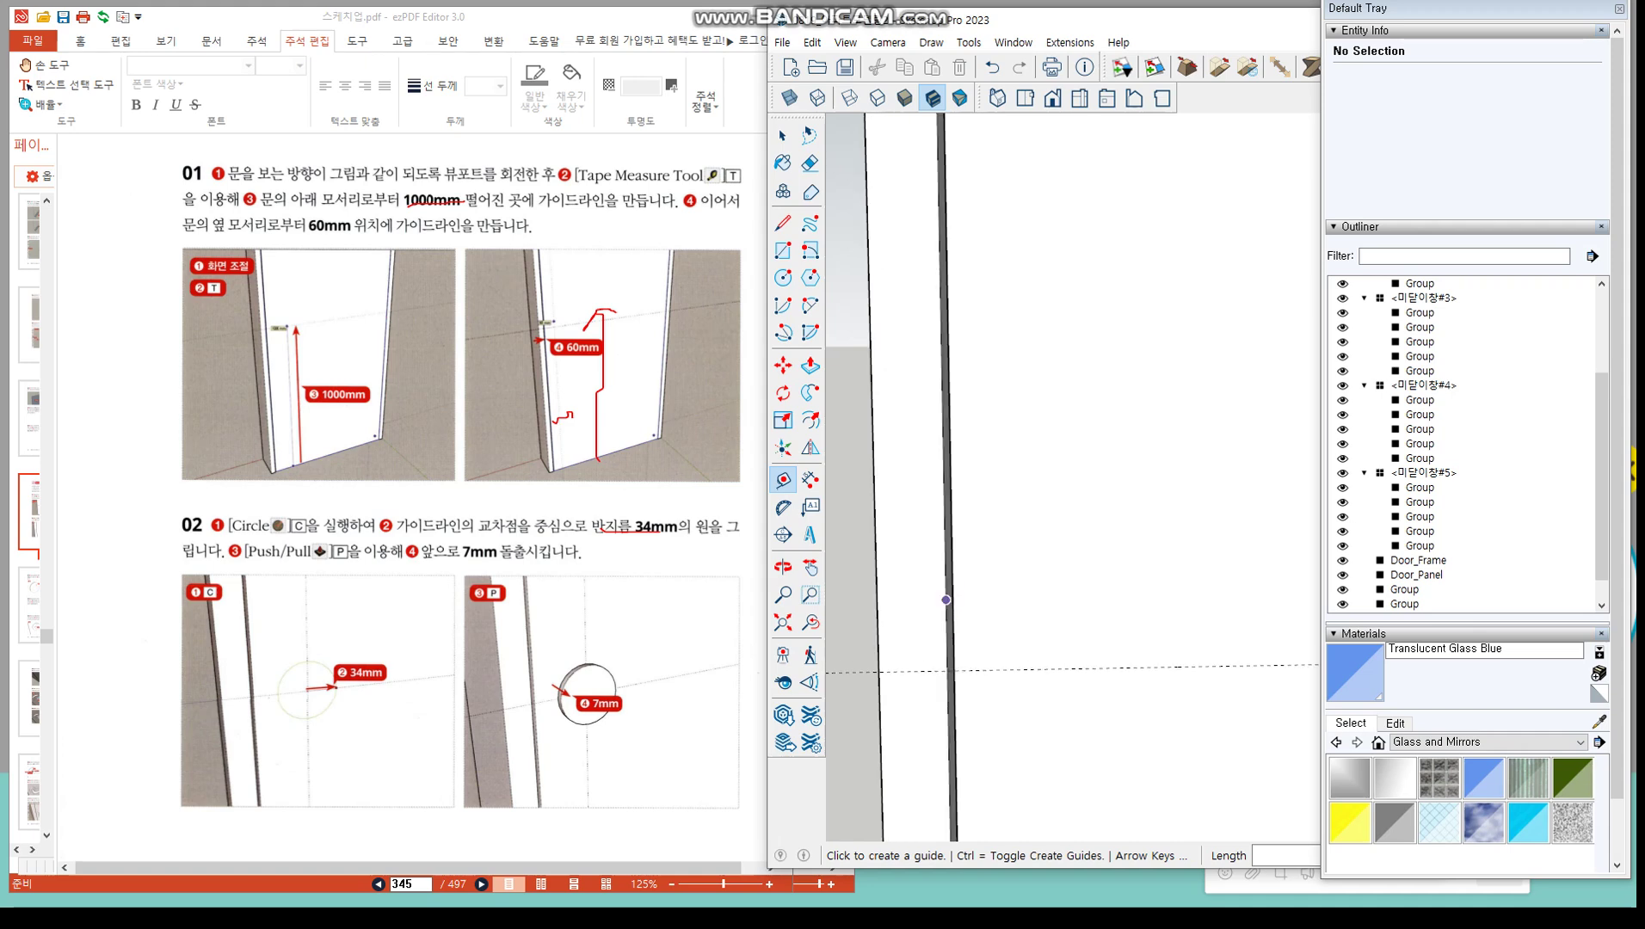
{"action": "scroll", "coordinate": [932, 610], "scroll_direction": "up", "scroll_amount": 1}
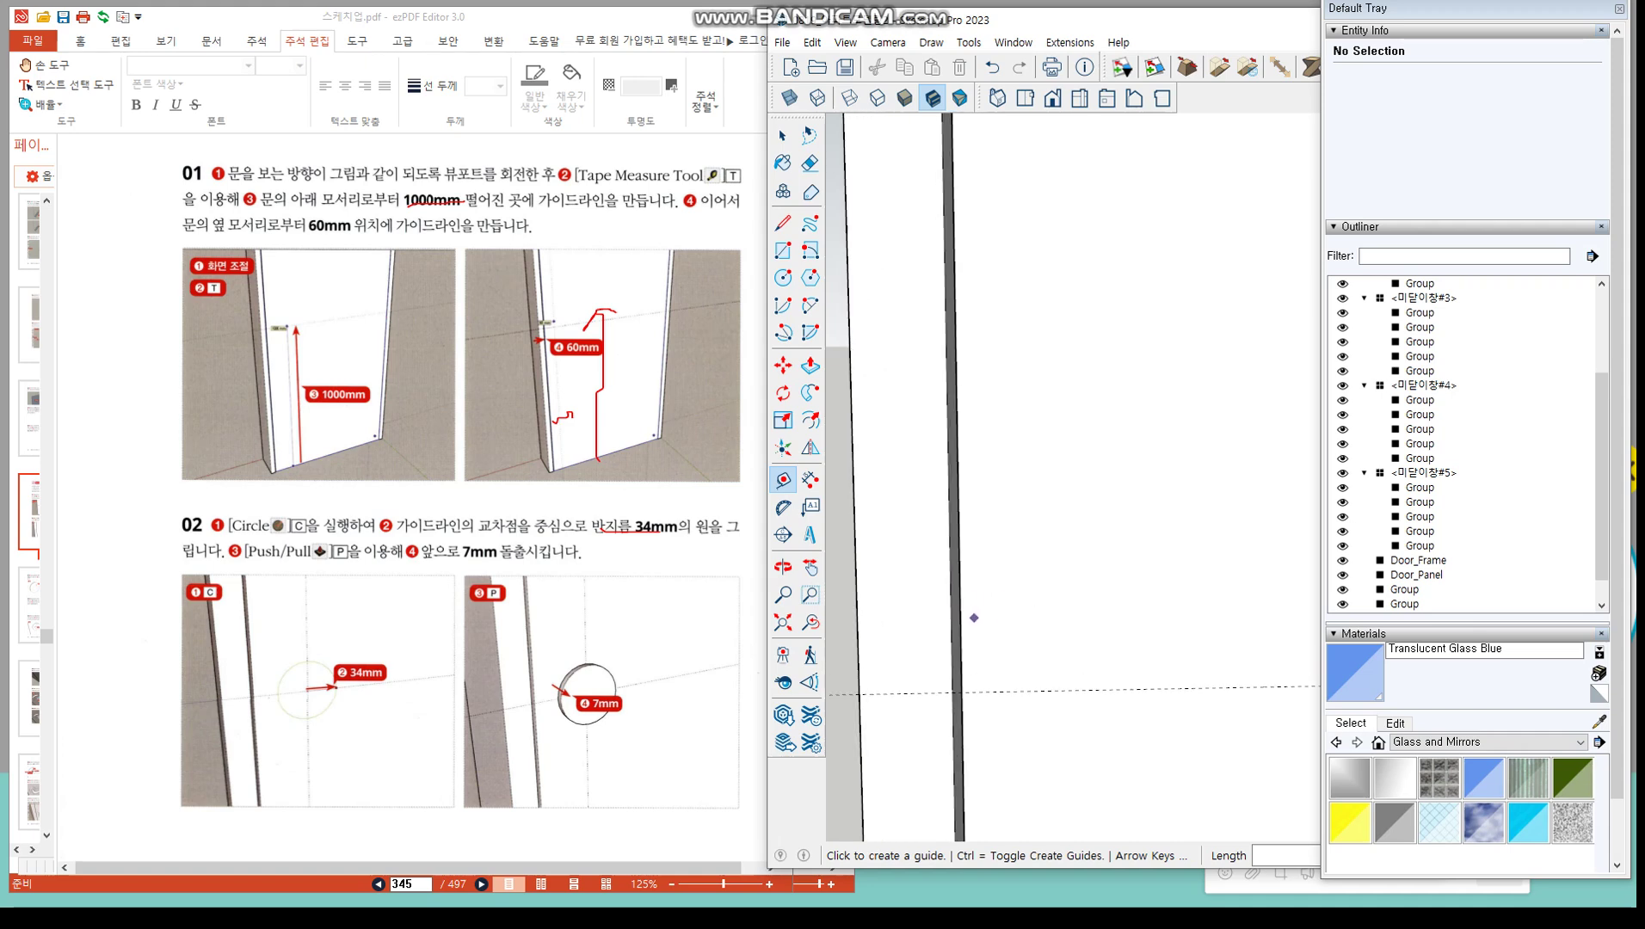
{"action": "left_click", "coordinate": [960, 614]}
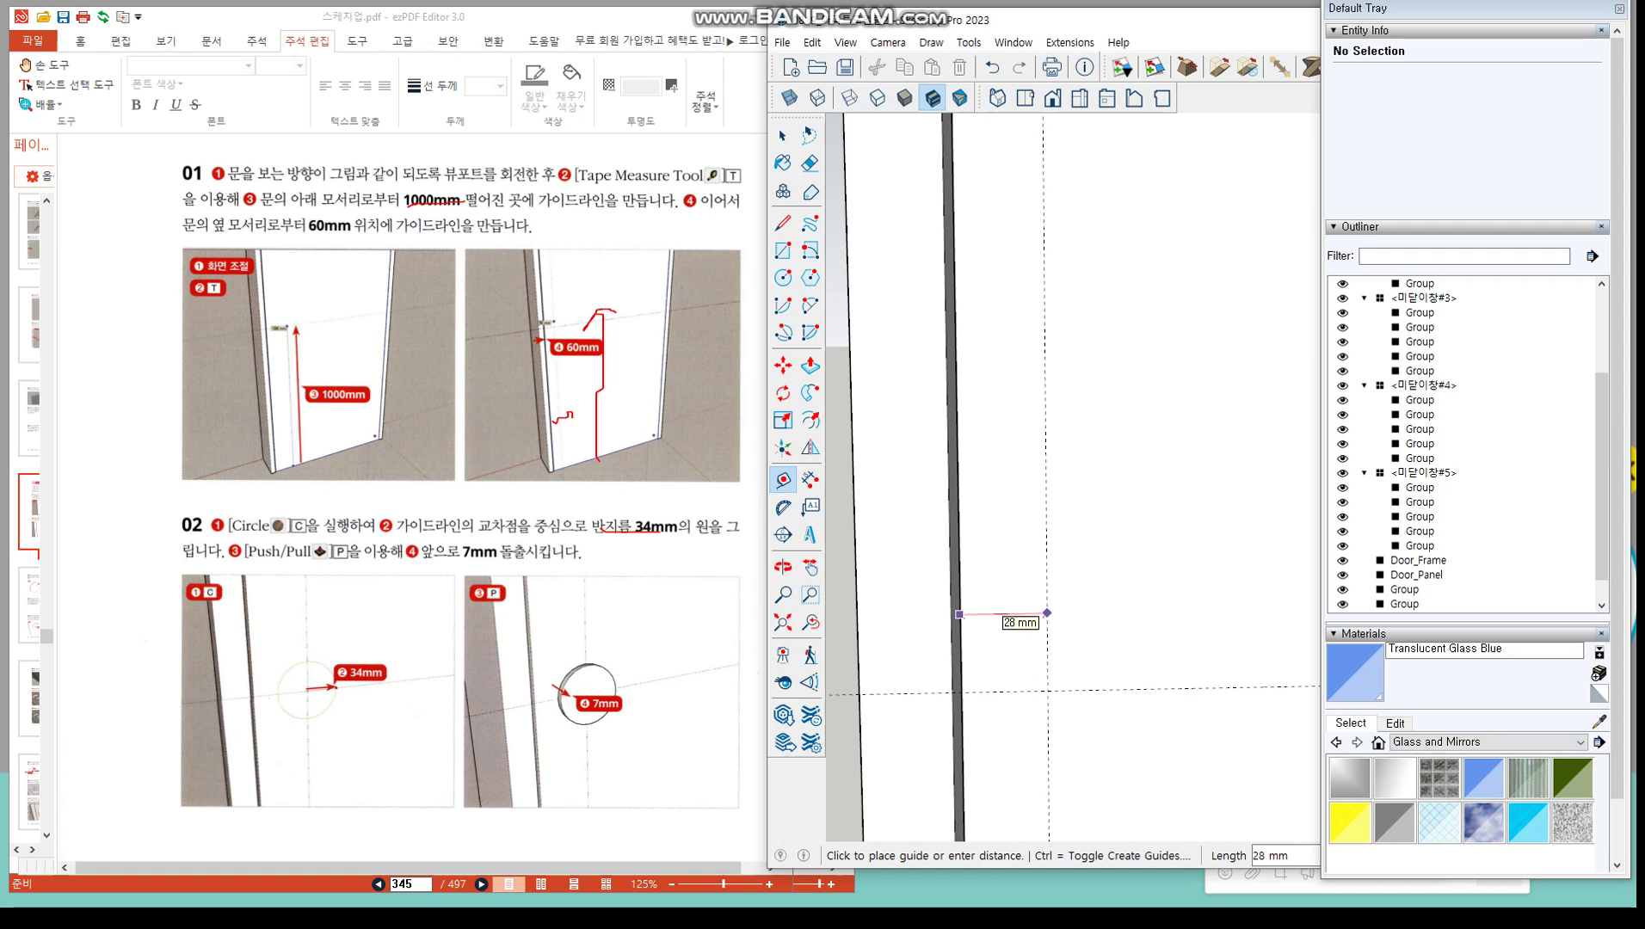
{"action": "key", "text": "Return"}
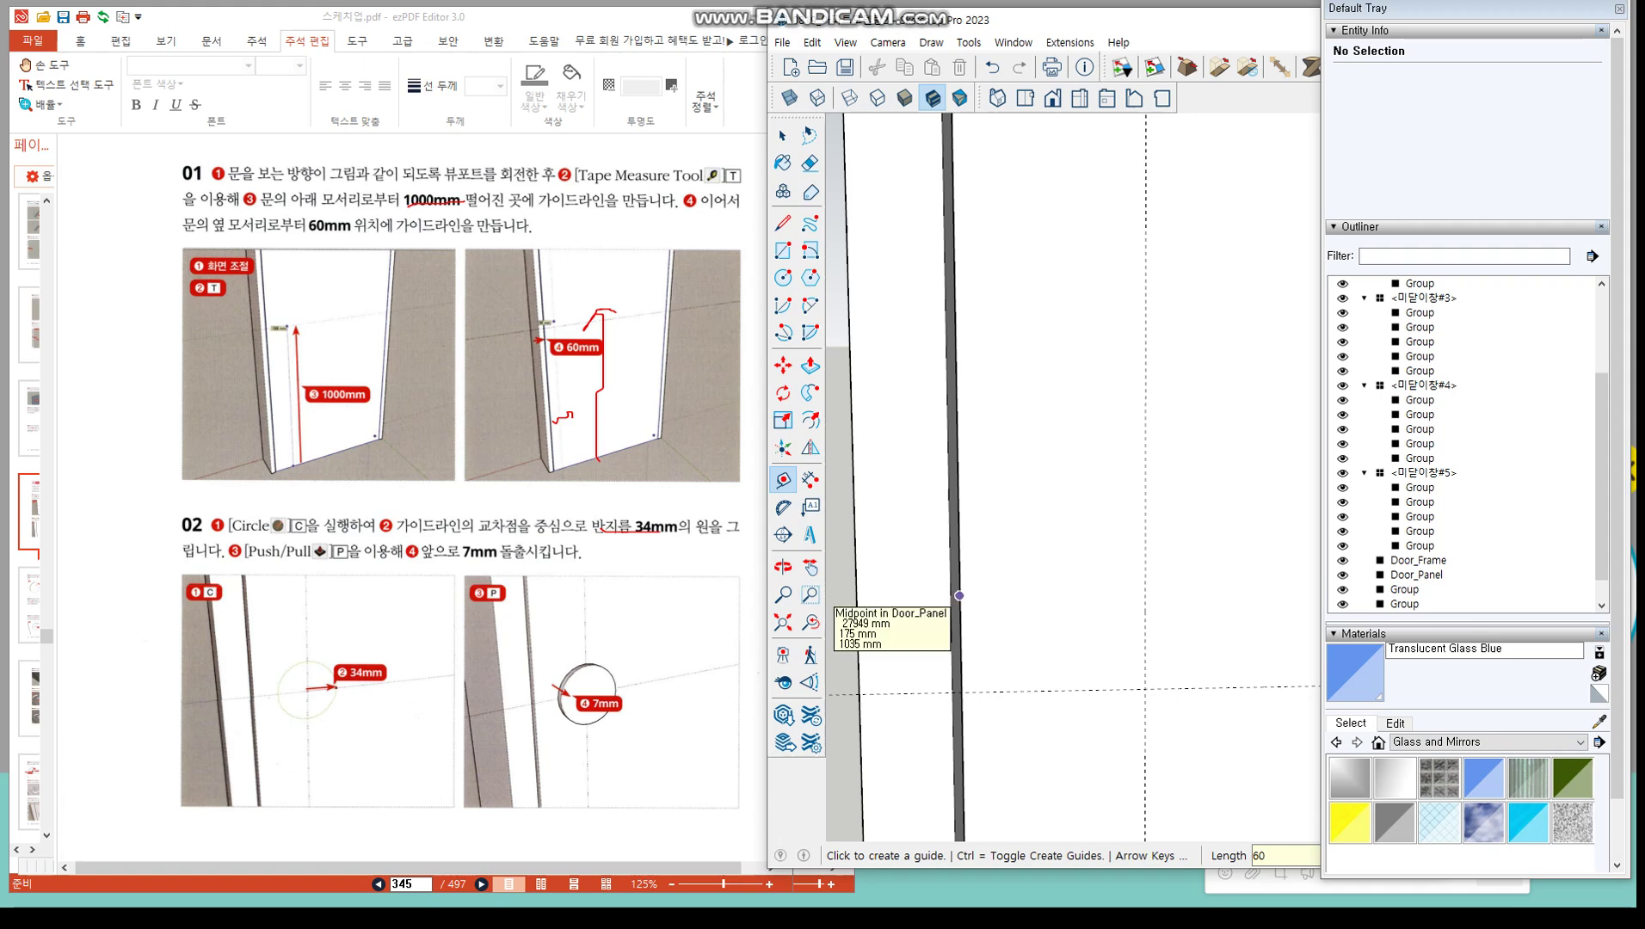
Draw a circle with a 34 mm radius on the door panel, centred on the intersection of the guides
{"action": "scroll", "coordinate": [959, 595], "scroll_direction": "down", "scroll_amount": 1}
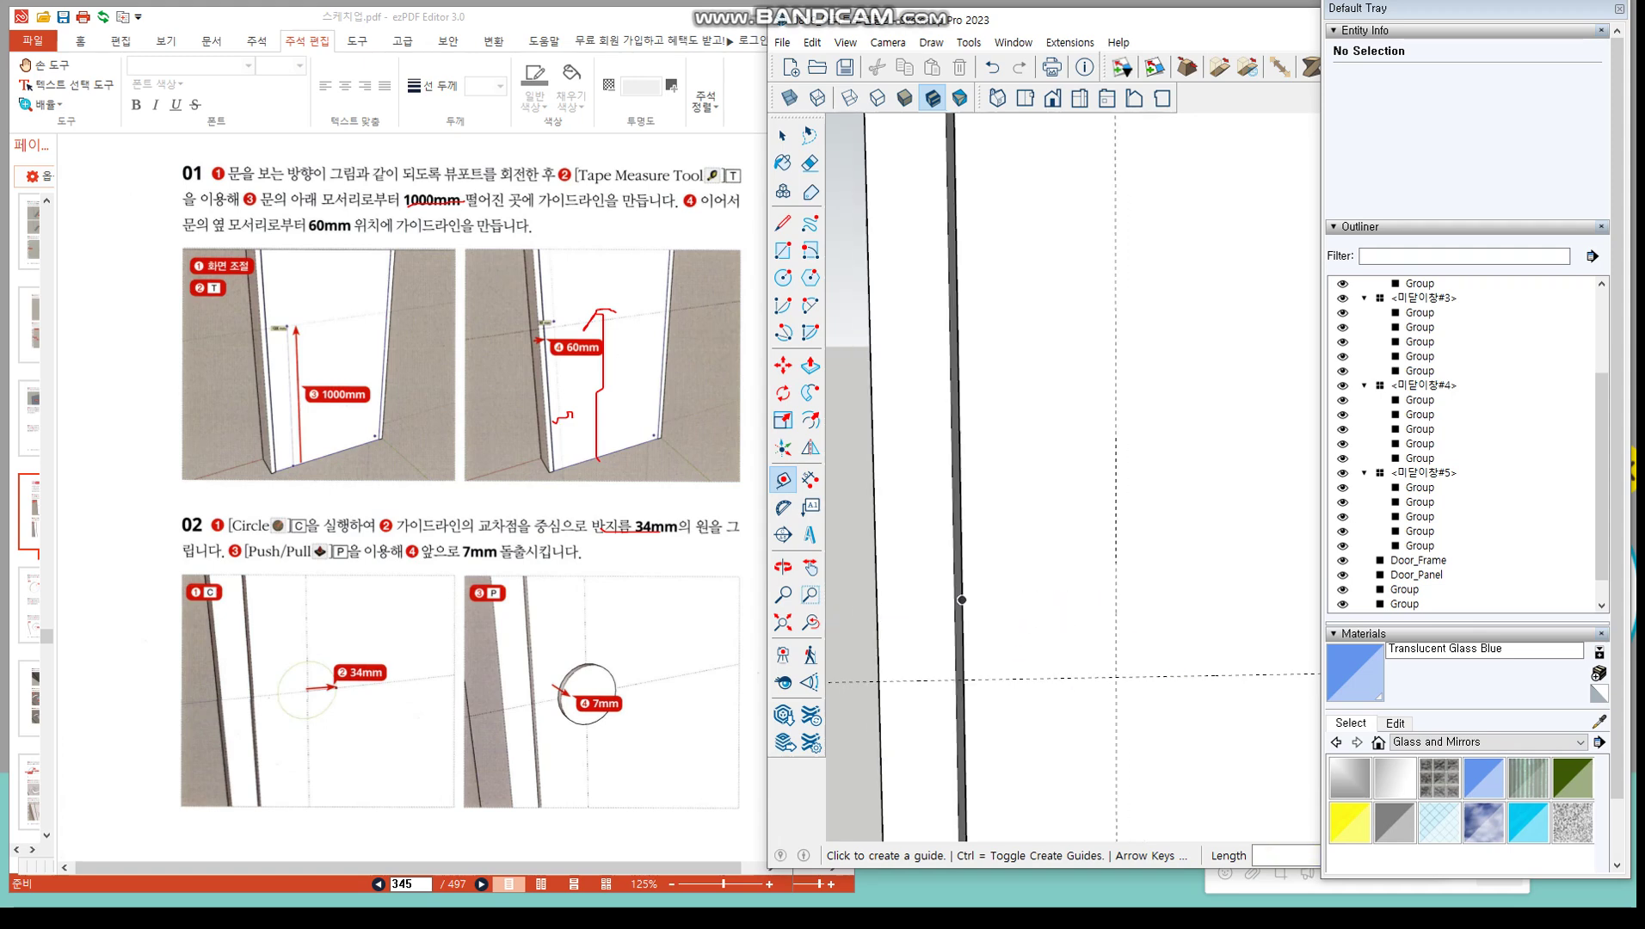
{"action": "left_click", "coordinate": [784, 279]}
{"action": "left_click", "coordinate": [1116, 677]}
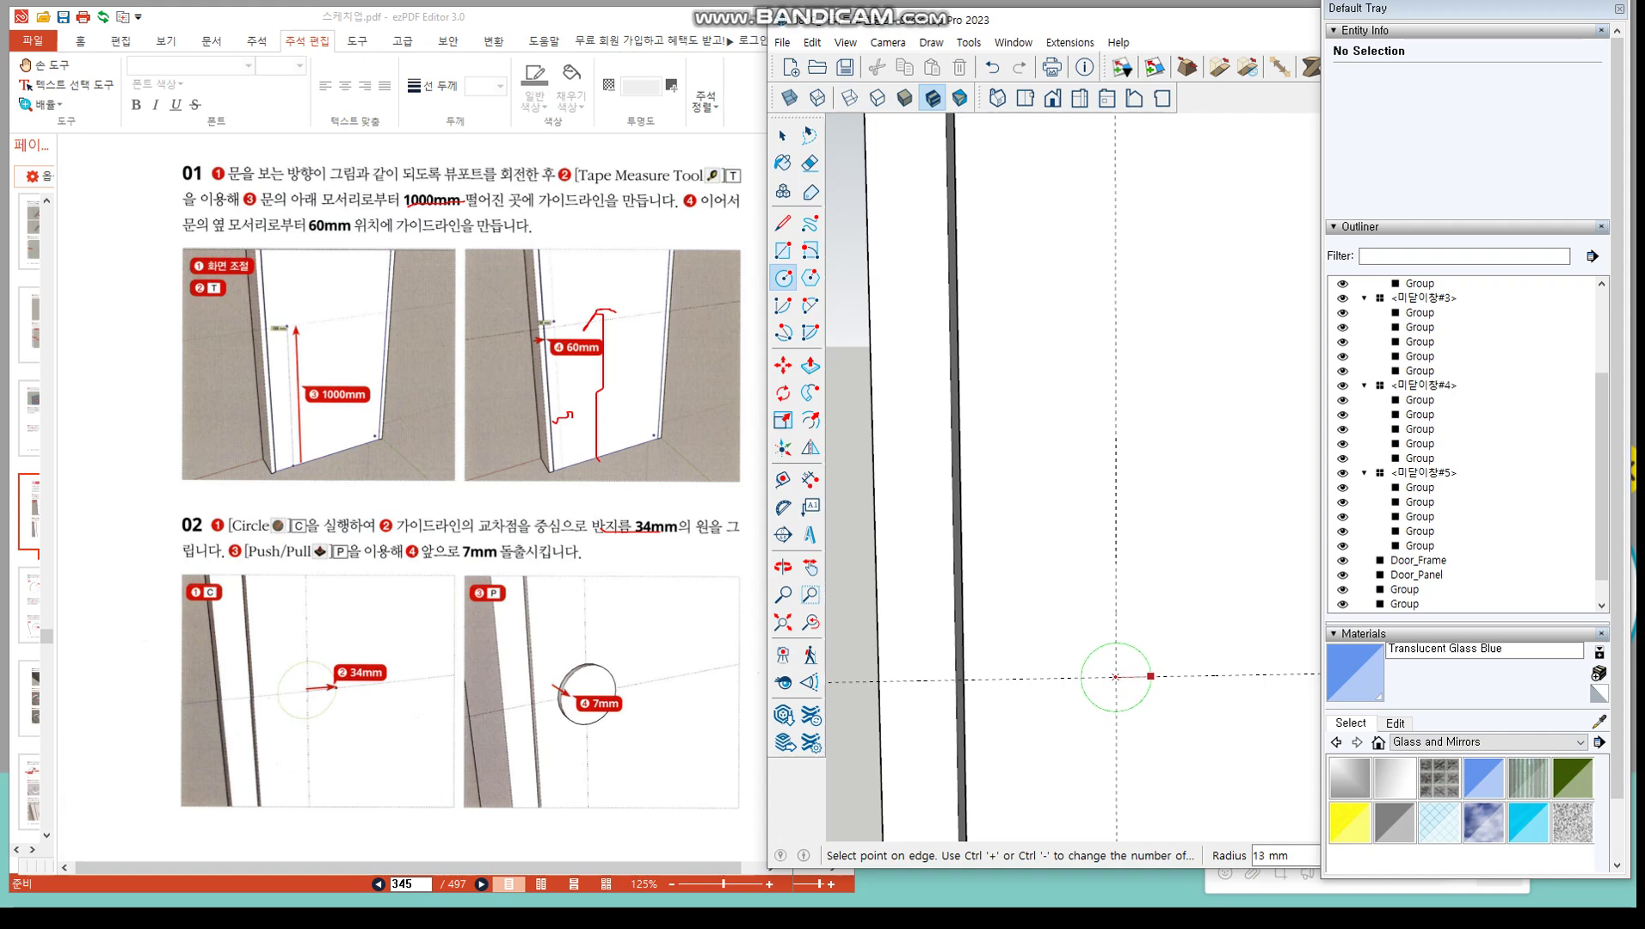
{"action": "type", "text": "34"}
{"action": "key", "text": "Return"}
Push/Pull the circle on the door panel outward by 7 mm
{"action": "key", "text": "p"}
{"action": "left_click", "coordinate": [1057, 727]}
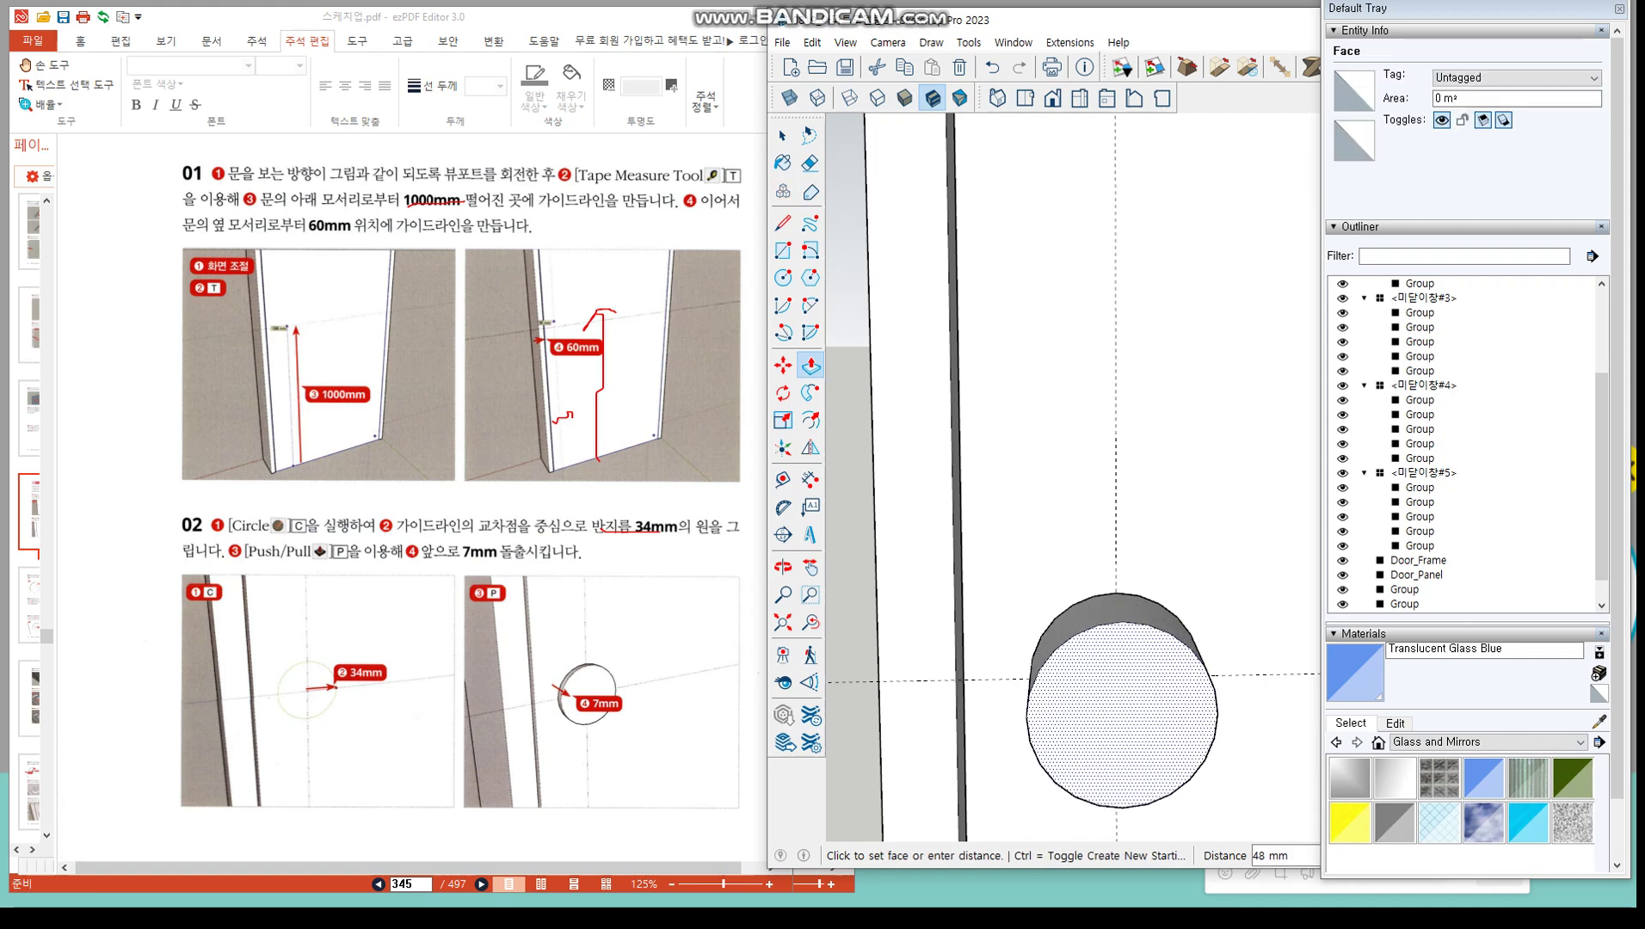
{"action": "type", "text": "7"}
{"action": "key", "text": "Return"}
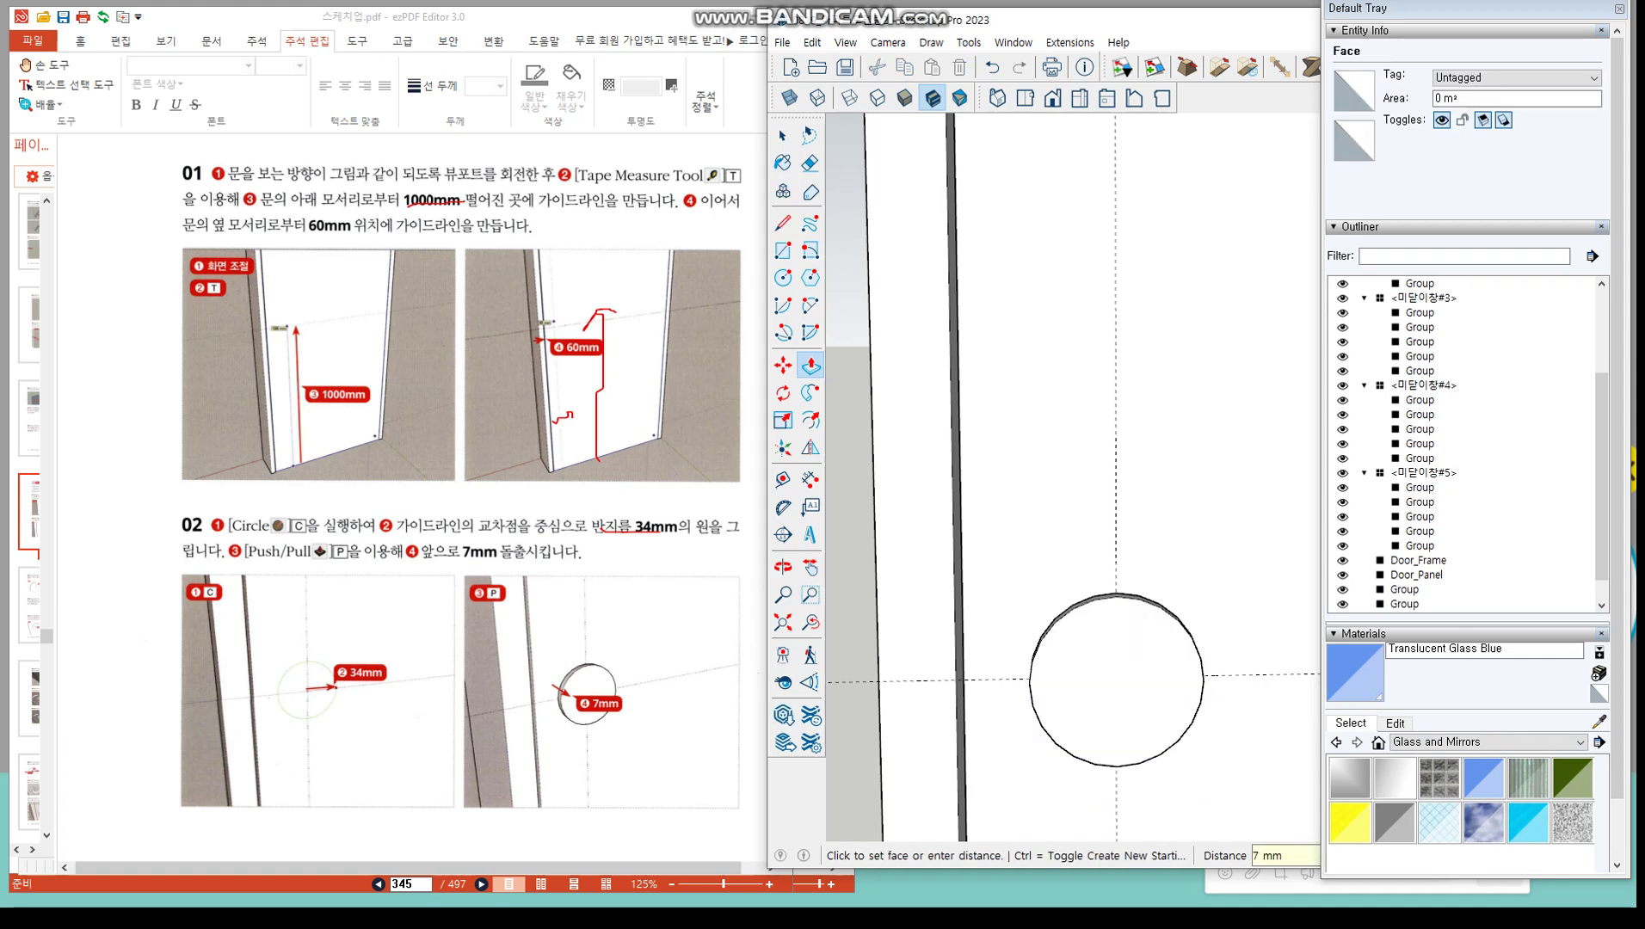
Offset the edge of the raised disc's front face inward by 18 mm
{"action": "key", "text": "e"}
{"action": "left_click", "coordinate": [783, 136]}
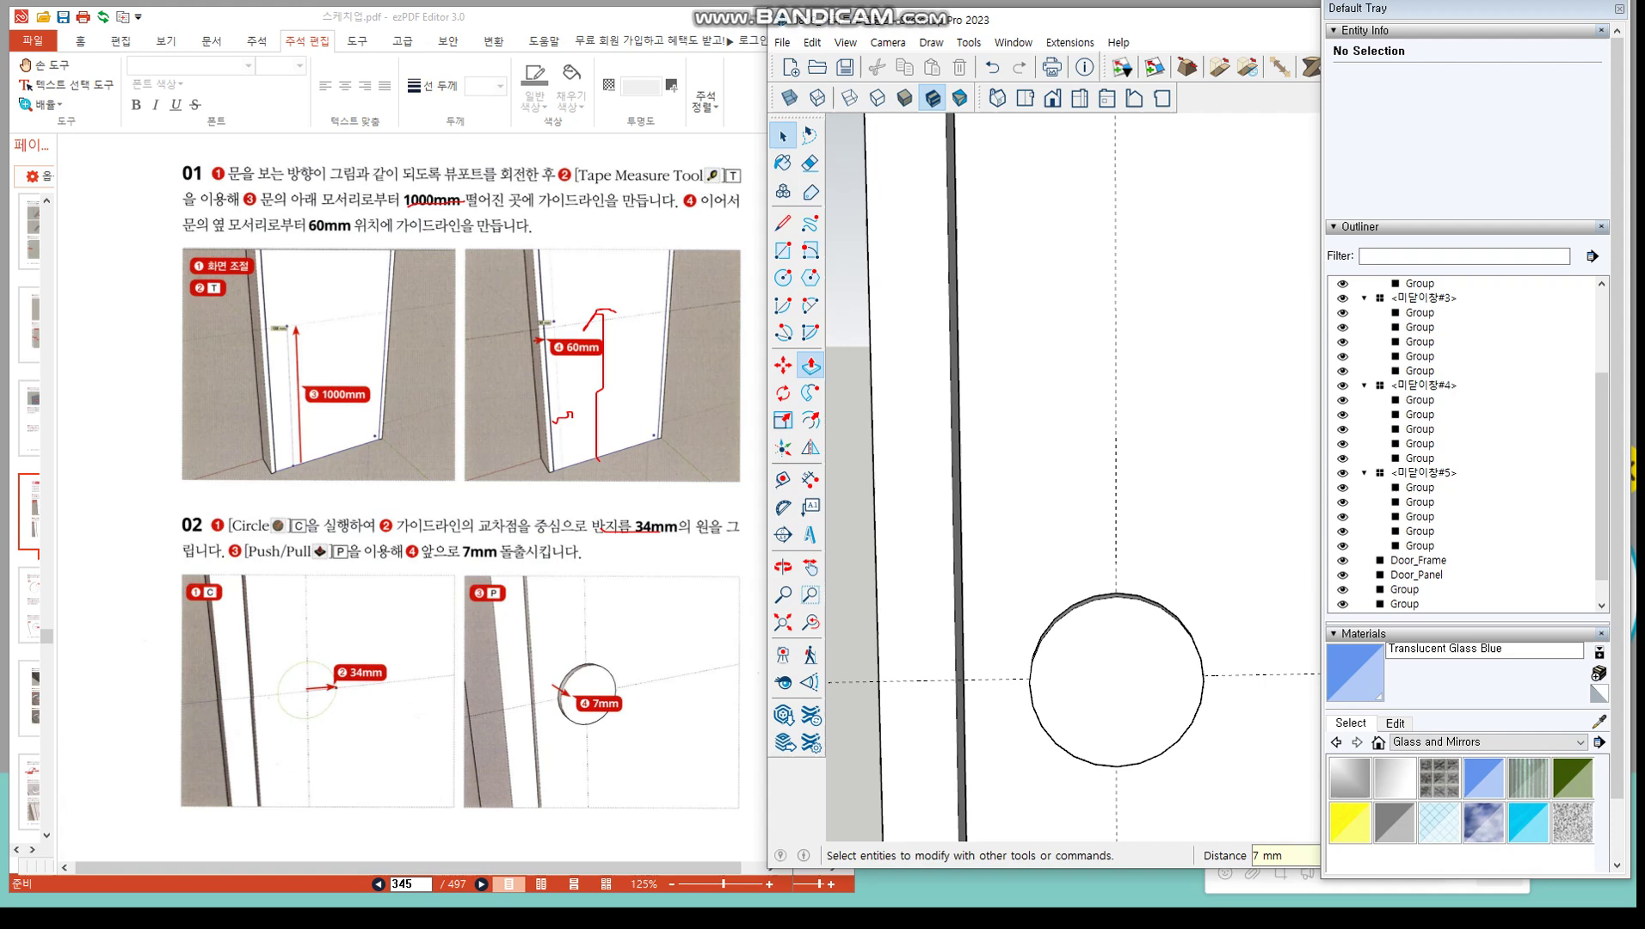
{"action": "left_click", "coordinate": [1117, 683]}
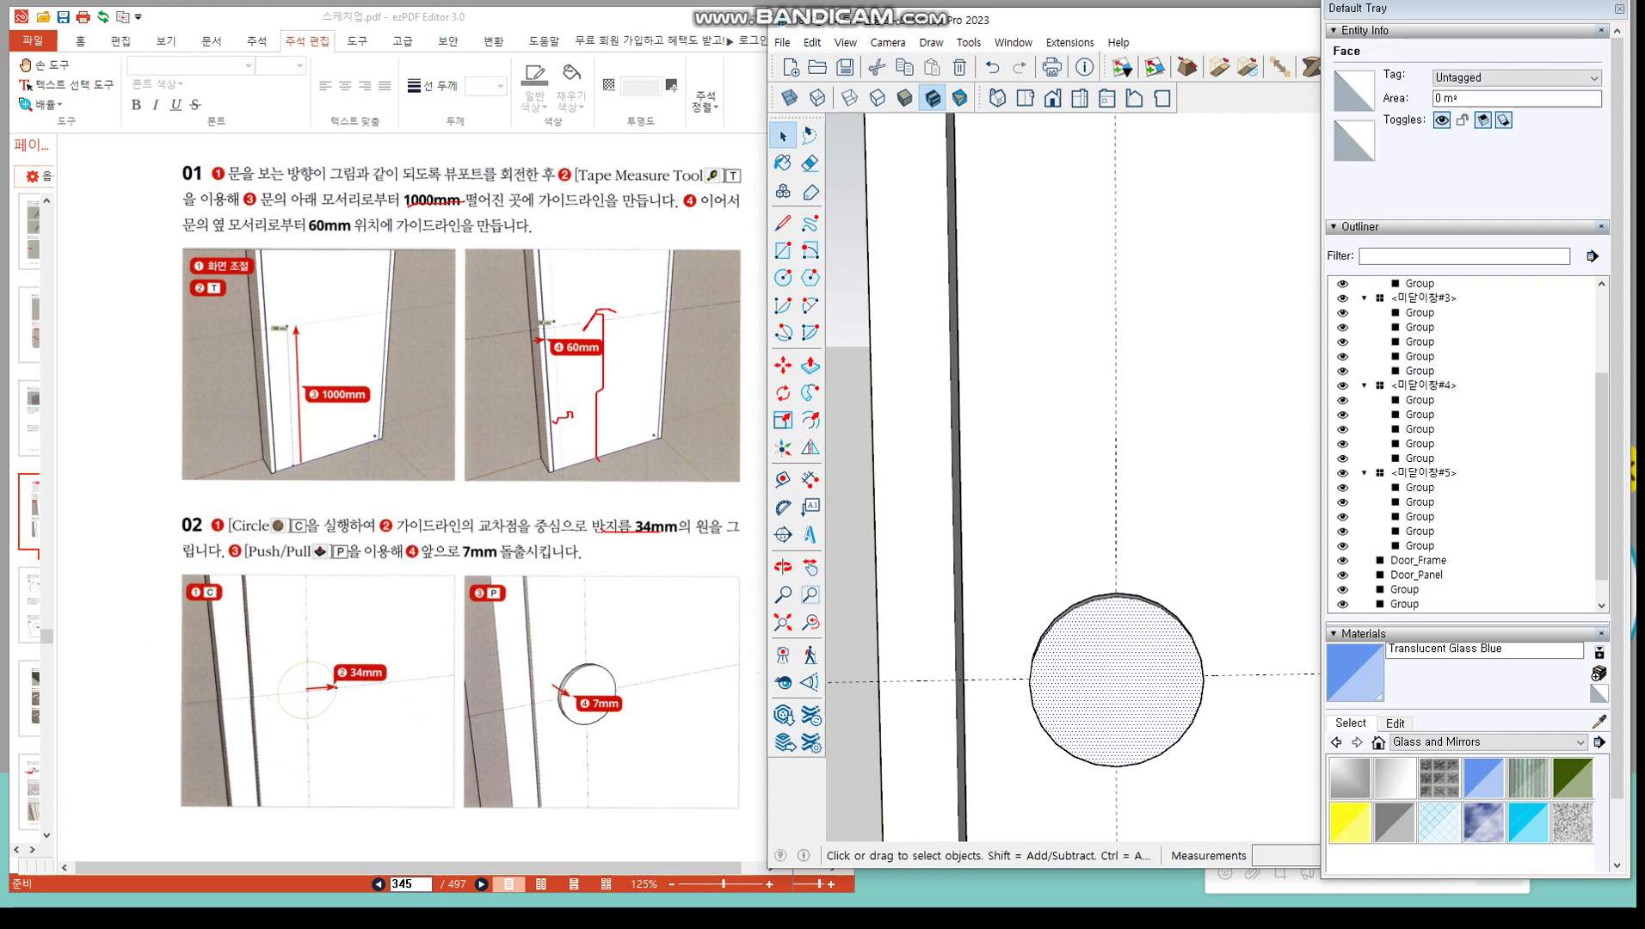
{"action": "scroll", "coordinate": [461, 499], "scroll_direction": "down", "scroll_amount": 10}
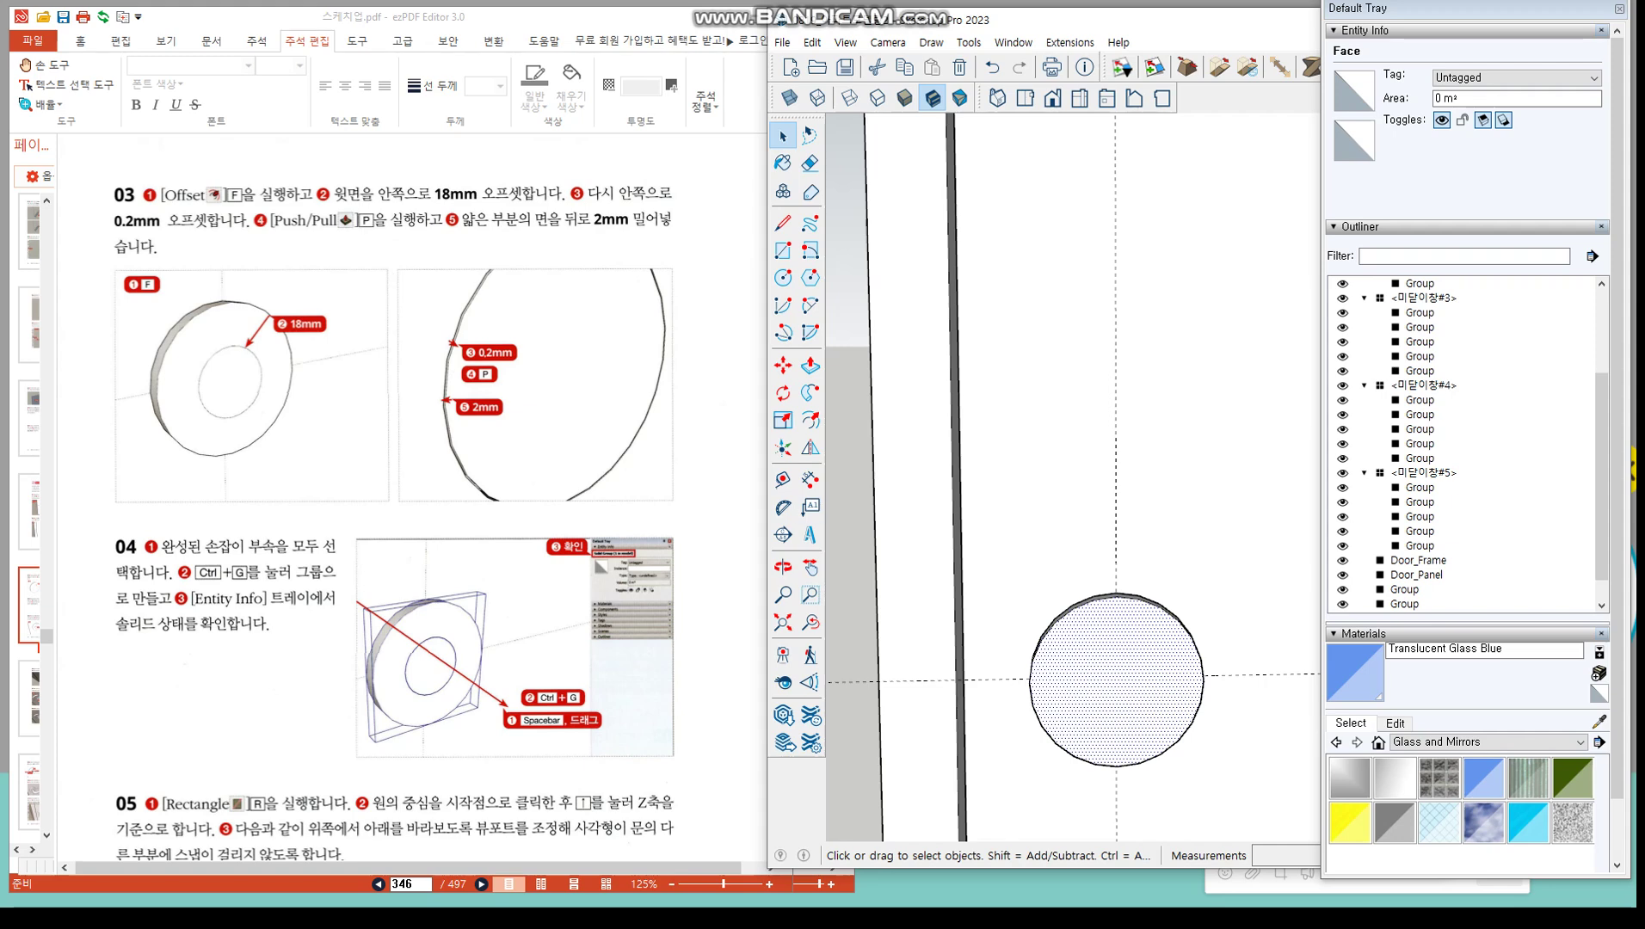
{"action": "left_click", "coordinate": [810, 420]}
{"action": "left_click", "coordinate": [1051, 628]}
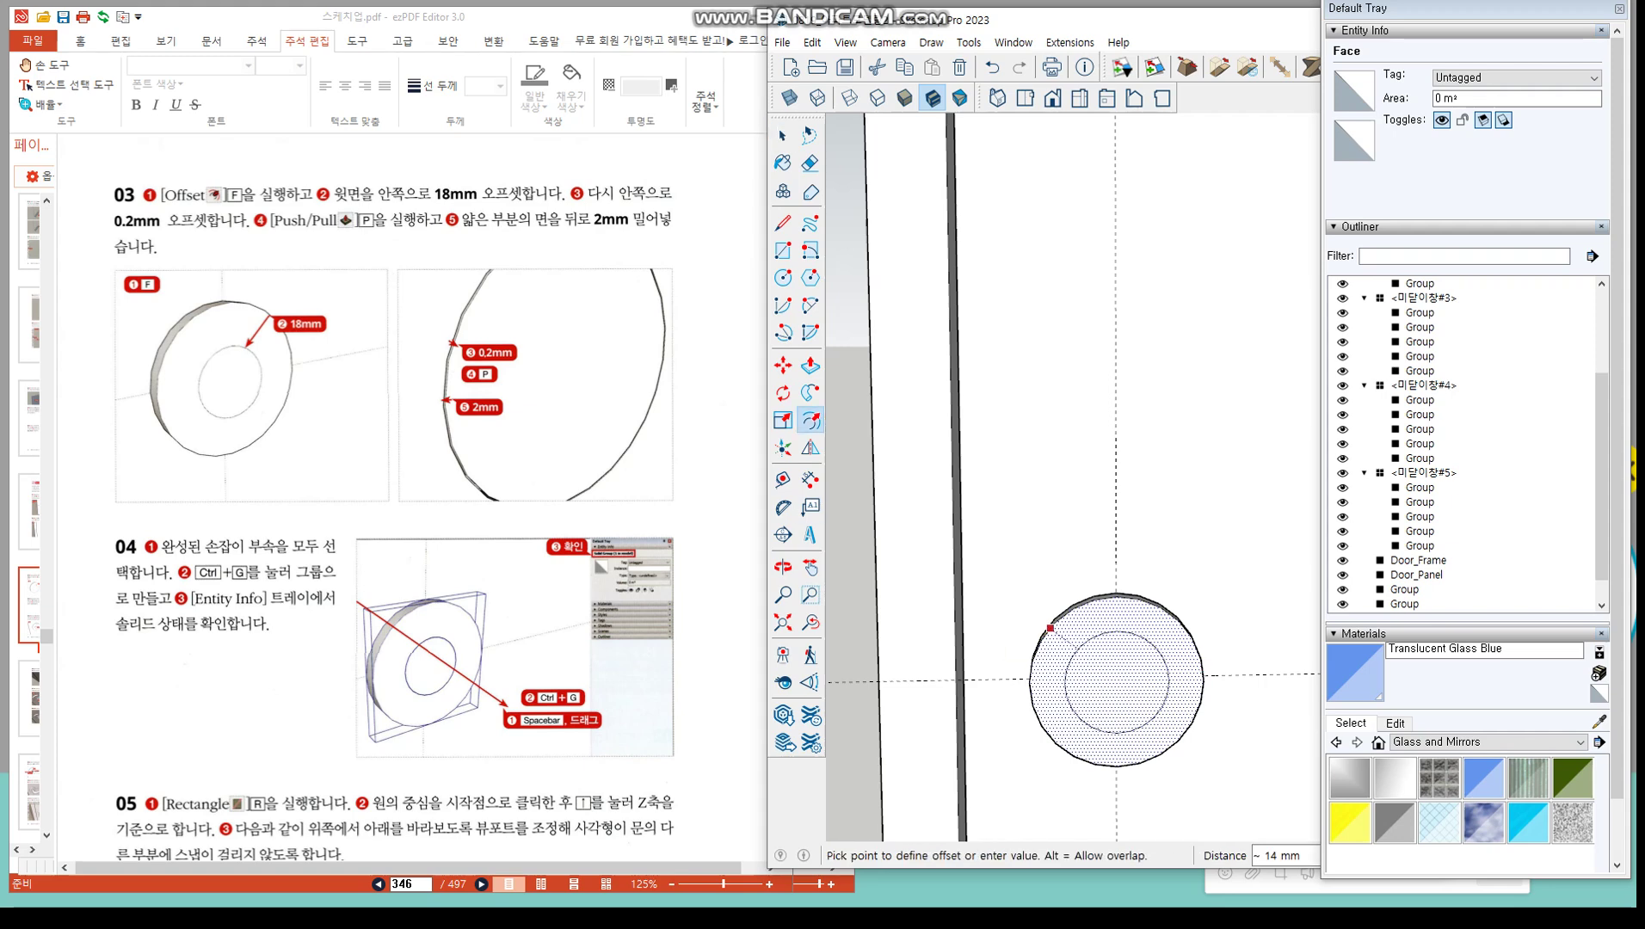
{"action": "type", "text": "18"}
{"action": "key", "text": "Return"}
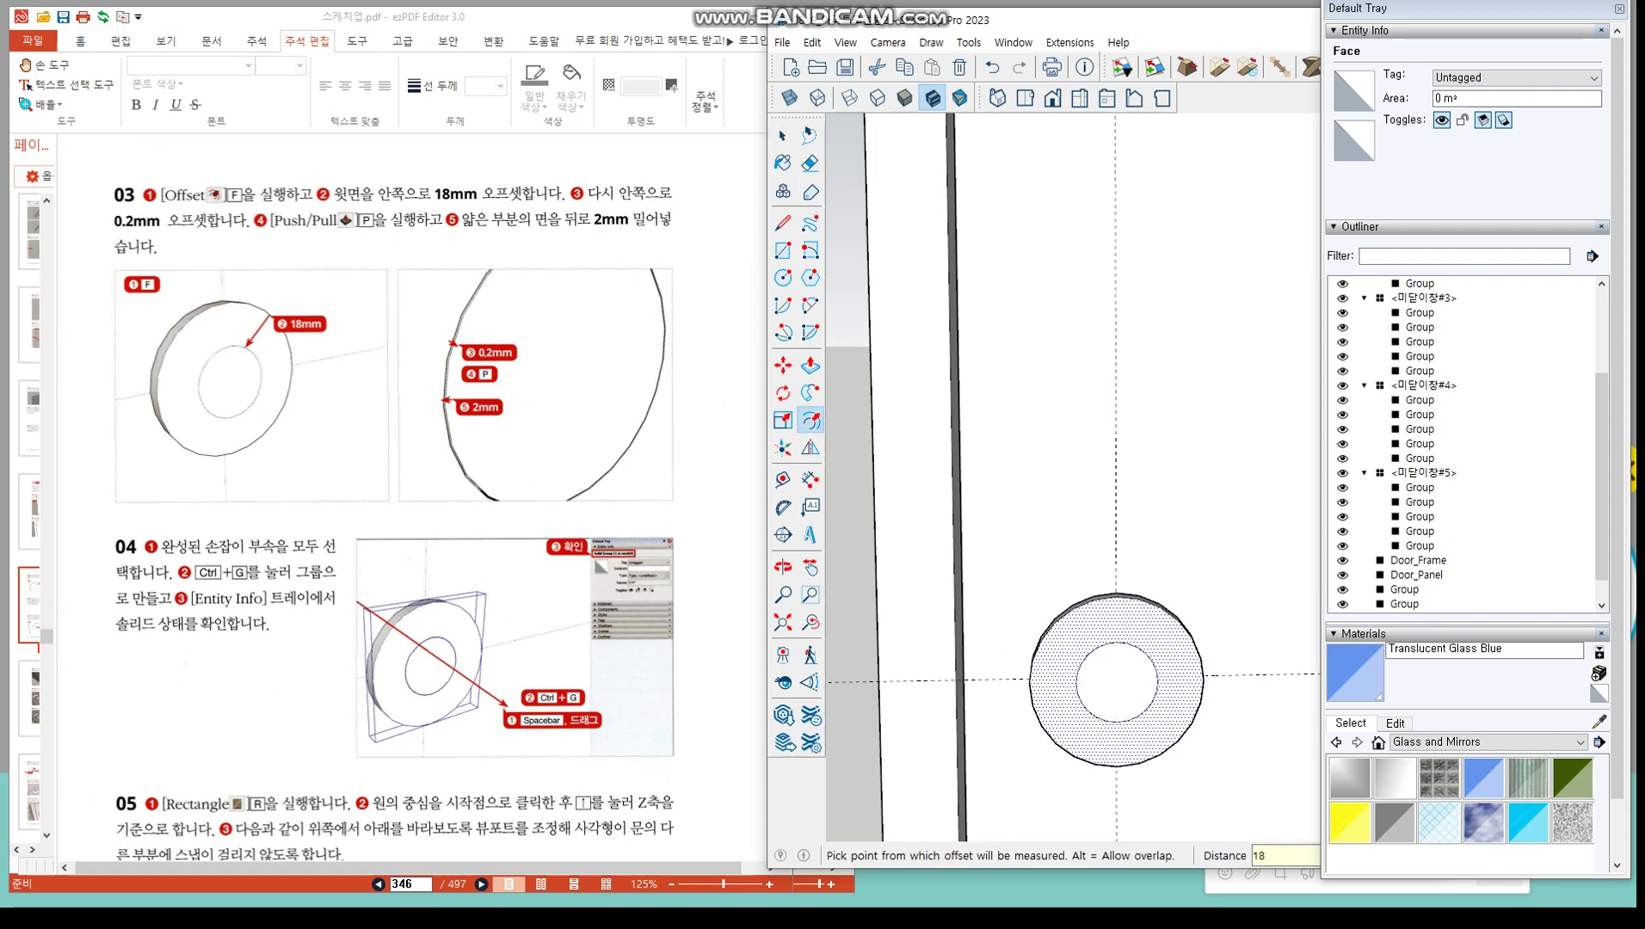
Offset the disc's inner circle inward by 0.2 mm to form a thin ring
{"action": "scroll", "coordinate": [1116, 680], "scroll_direction": "up", "scroll_amount": 5}
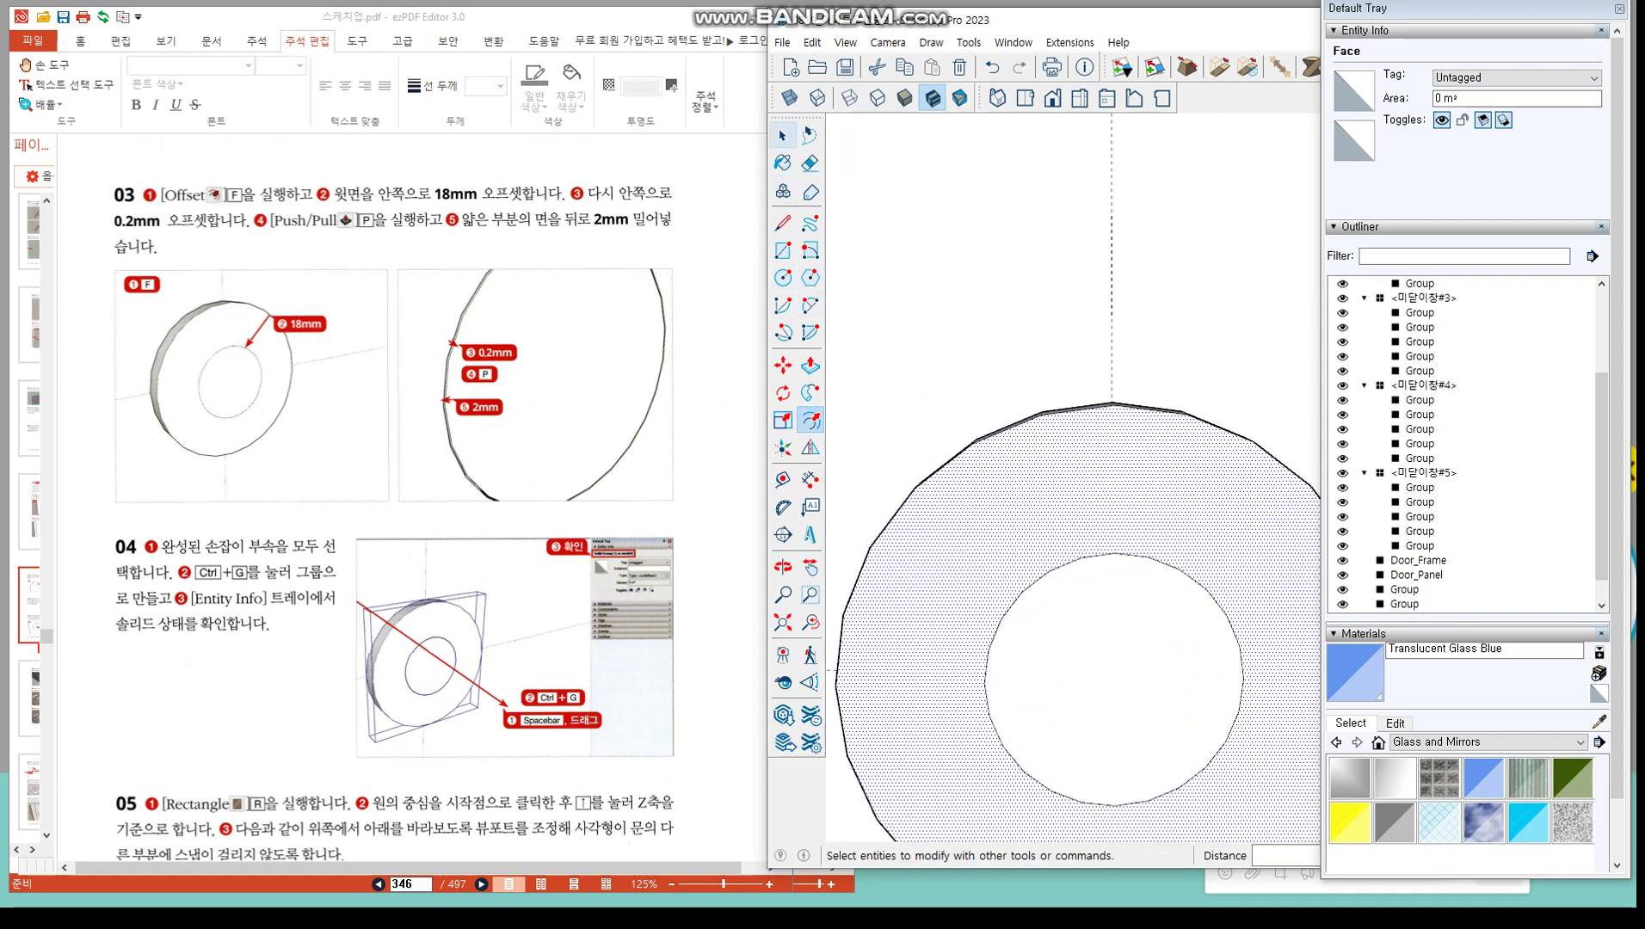
{"action": "left_click", "coordinate": [783, 136]}
{"action": "left_click", "coordinate": [1084, 654]}
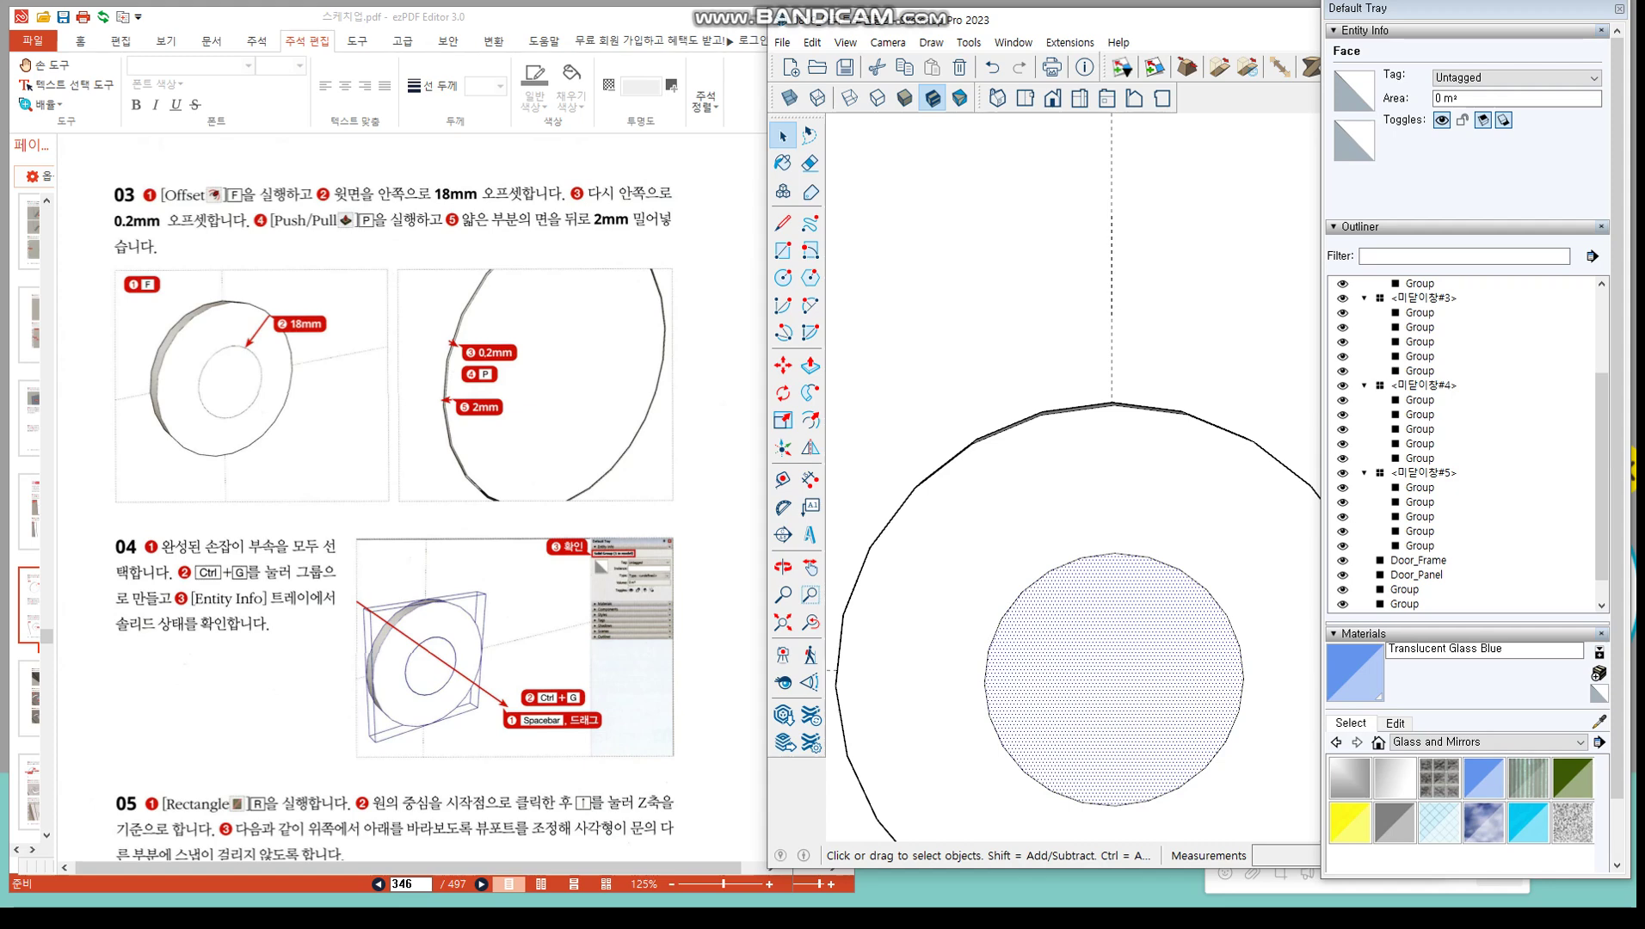
{"action": "left_click", "coordinate": [810, 420]}
{"action": "left_click", "coordinate": [1021, 592]}
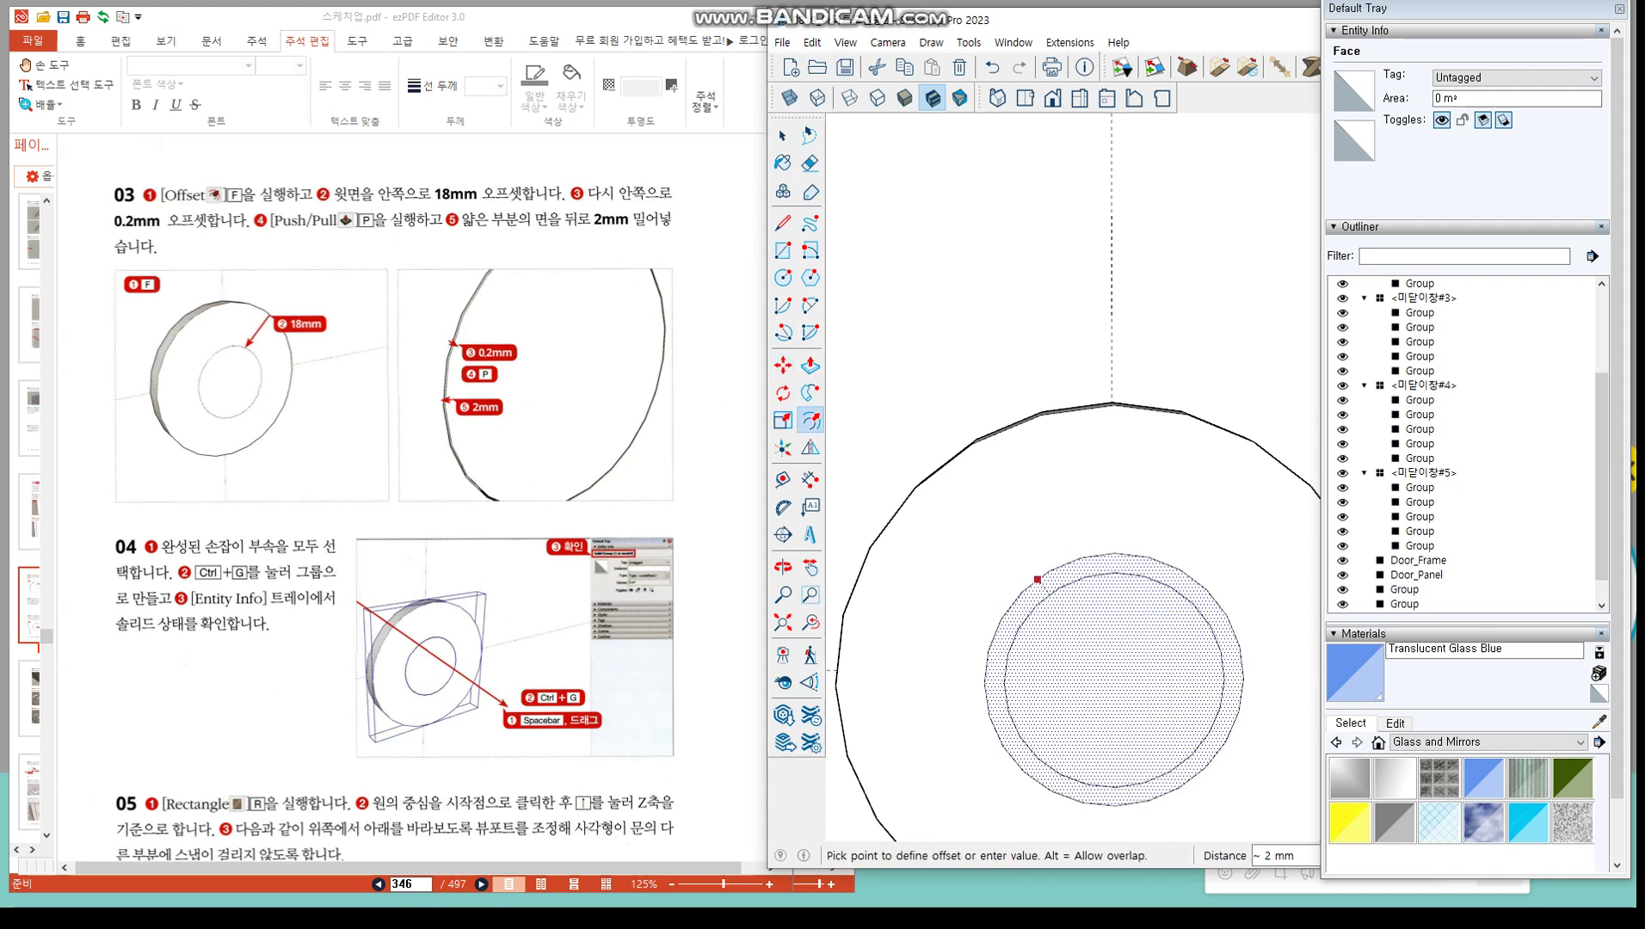
{"action": "key", "text": "Return"}
Push the thin ring face on the disc 2 mm back into the disc
{"action": "scroll", "coordinate": [998, 628], "scroll_direction": "up", "scroll_amount": 9}
{"action": "scroll", "coordinate": [1018, 549], "scroll_direction": "up", "scroll_amount": 1}
{"action": "key", "text": "space"}
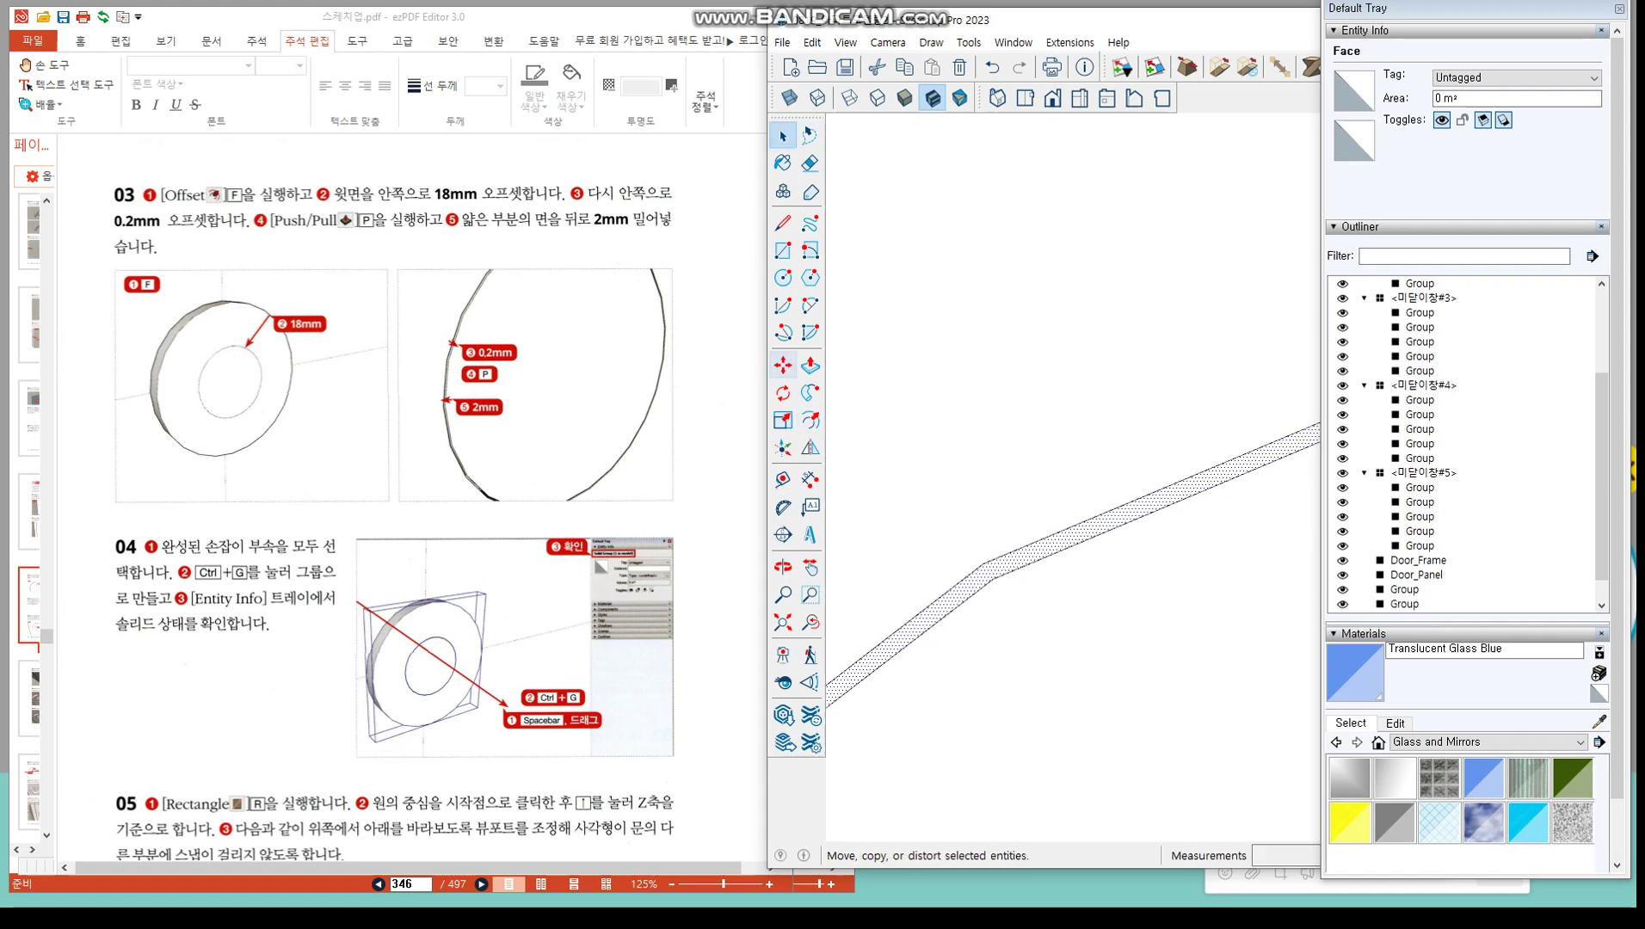
{"action": "left_click", "coordinate": [809, 366]}
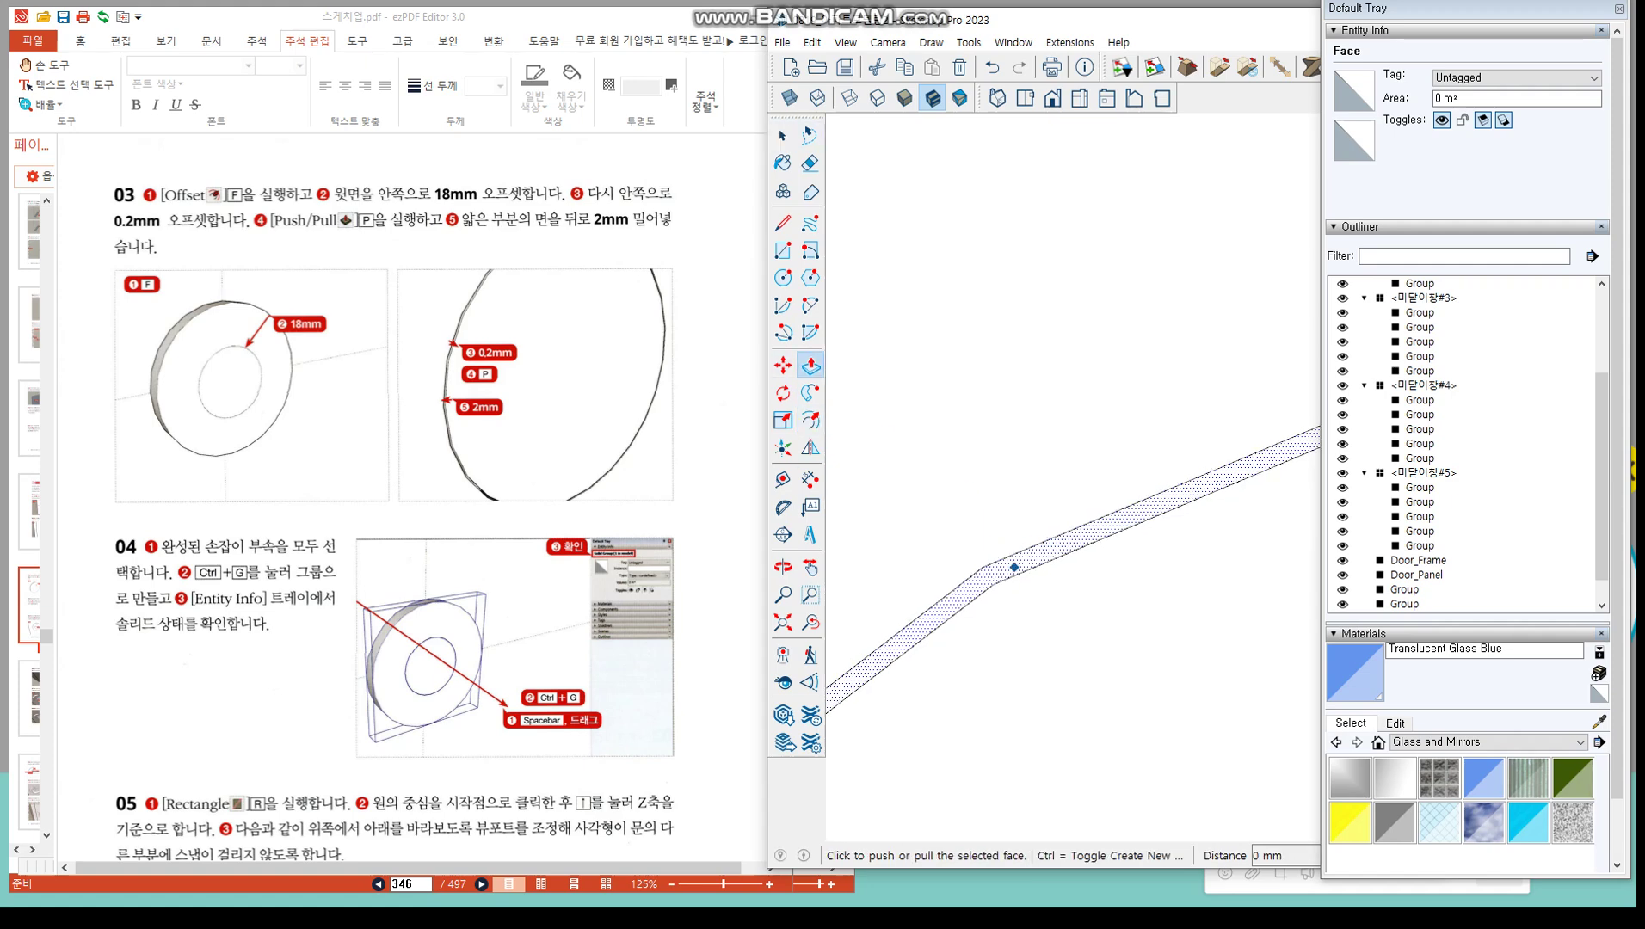
{"action": "left_click", "coordinate": [1015, 567]}
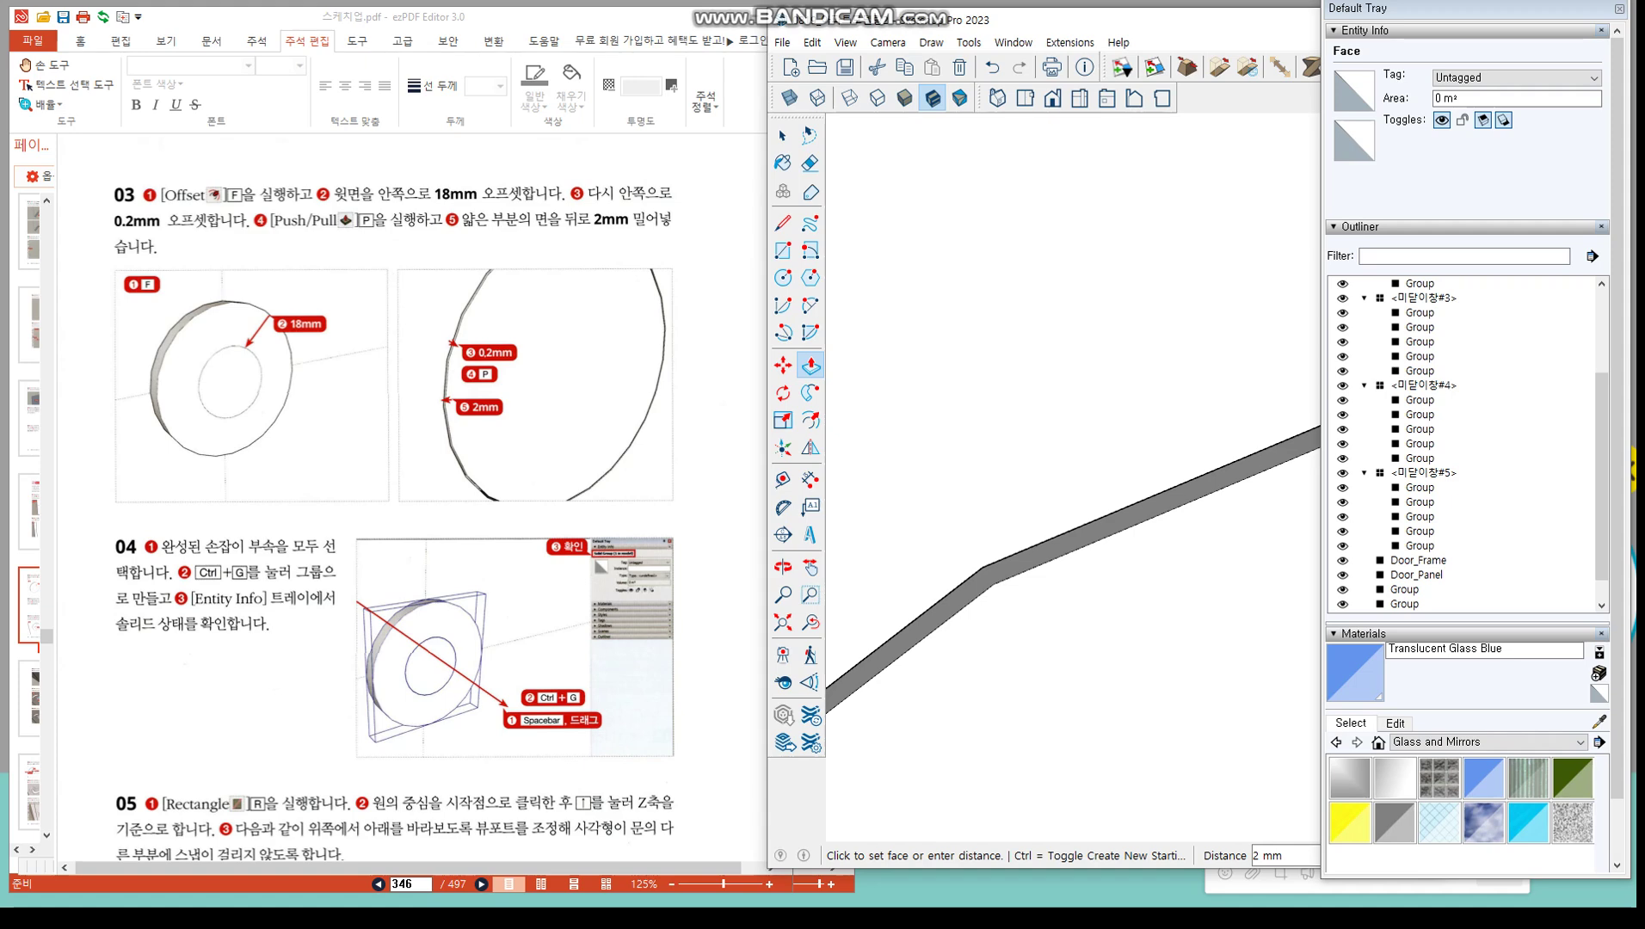
{"action": "key", "text": "Return"}
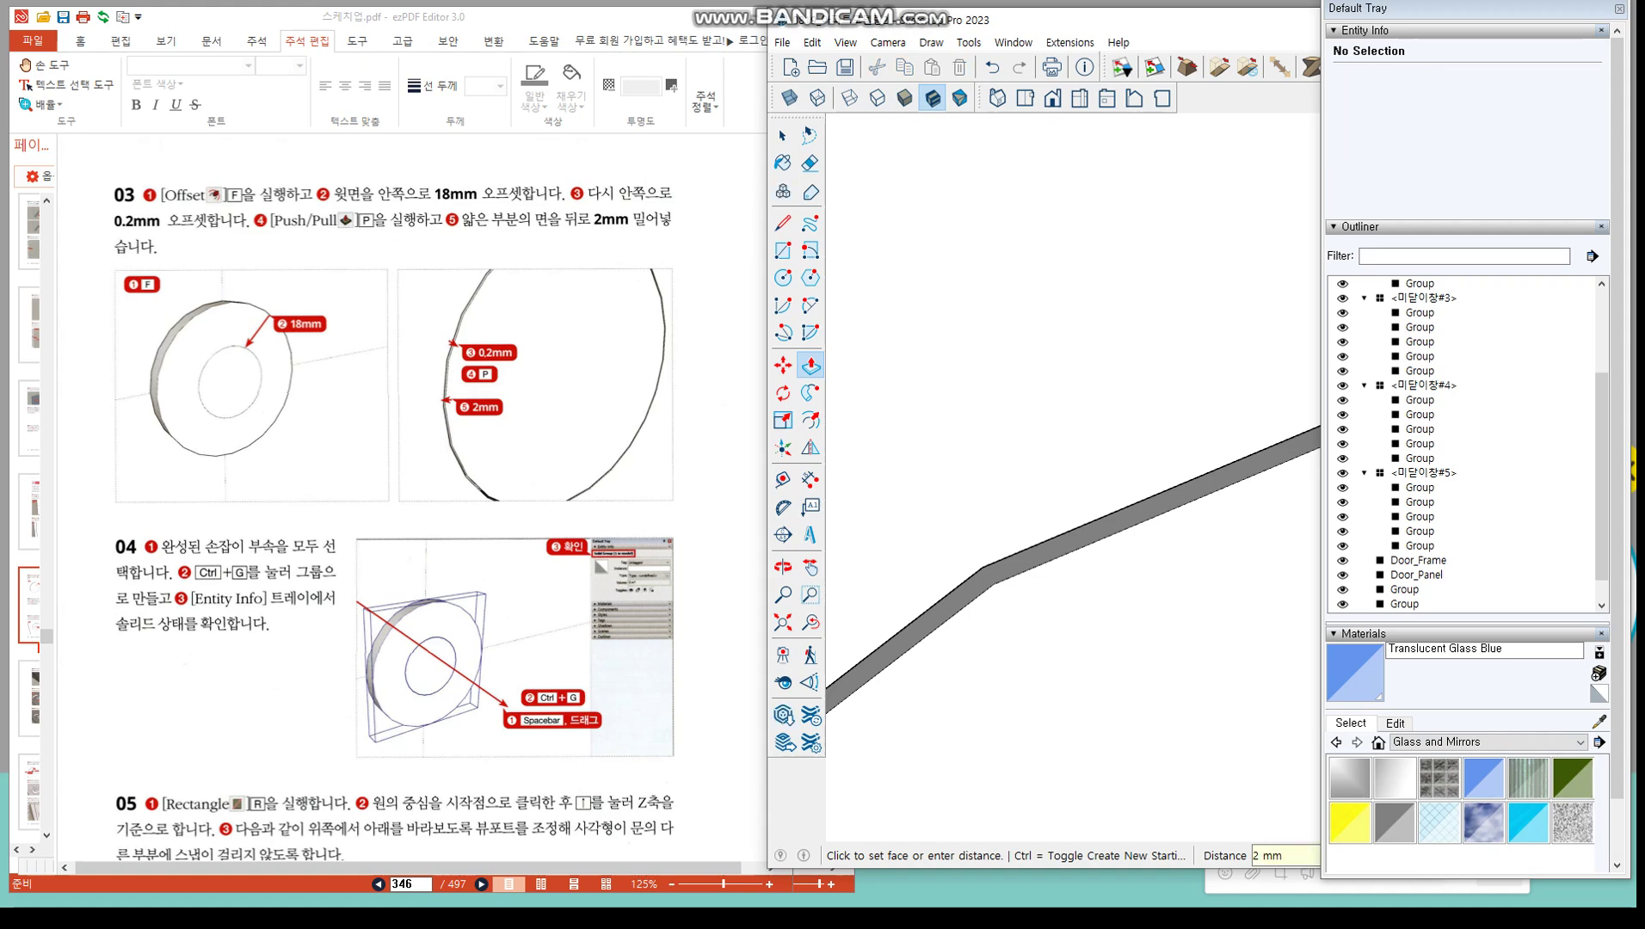
Select all connected geometry of the disc and make it a group
{"action": "key", "text": "o"}
{"action": "mouse_move", "coordinate": [883, 645]}
{"action": "middle_mouse_down"}
{"action": "mouse_move", "coordinate": [955, 594]}
{"action": "mouse_move", "coordinate": [904, 633]}
{"action": "mouse_move", "coordinate": [925, 607]}
{"action": "mouse_move", "coordinate": [938, 619]}
{"action": "middle_mouse_up"}
{"action": "scroll", "coordinate": [1007, 593], "scroll_direction": "down", "scroll_amount": 7}
{"action": "scroll", "coordinate": [1022, 579], "scroll_direction": "down", "scroll_amount": 10}
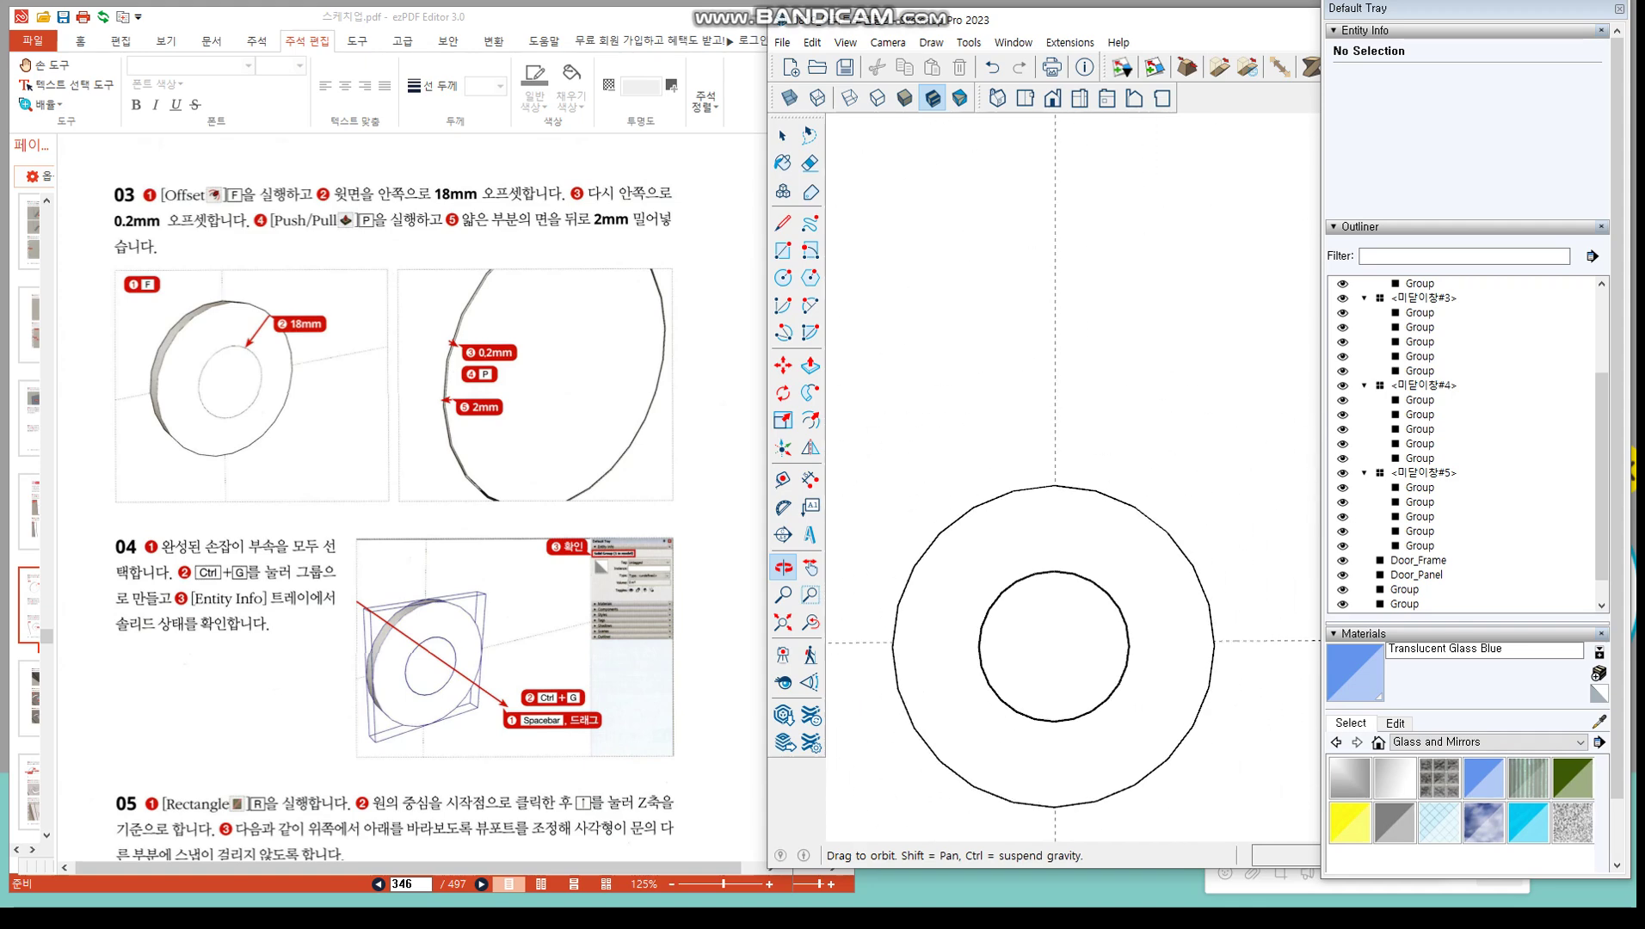
{"action": "left_click", "coordinate": [783, 136]}
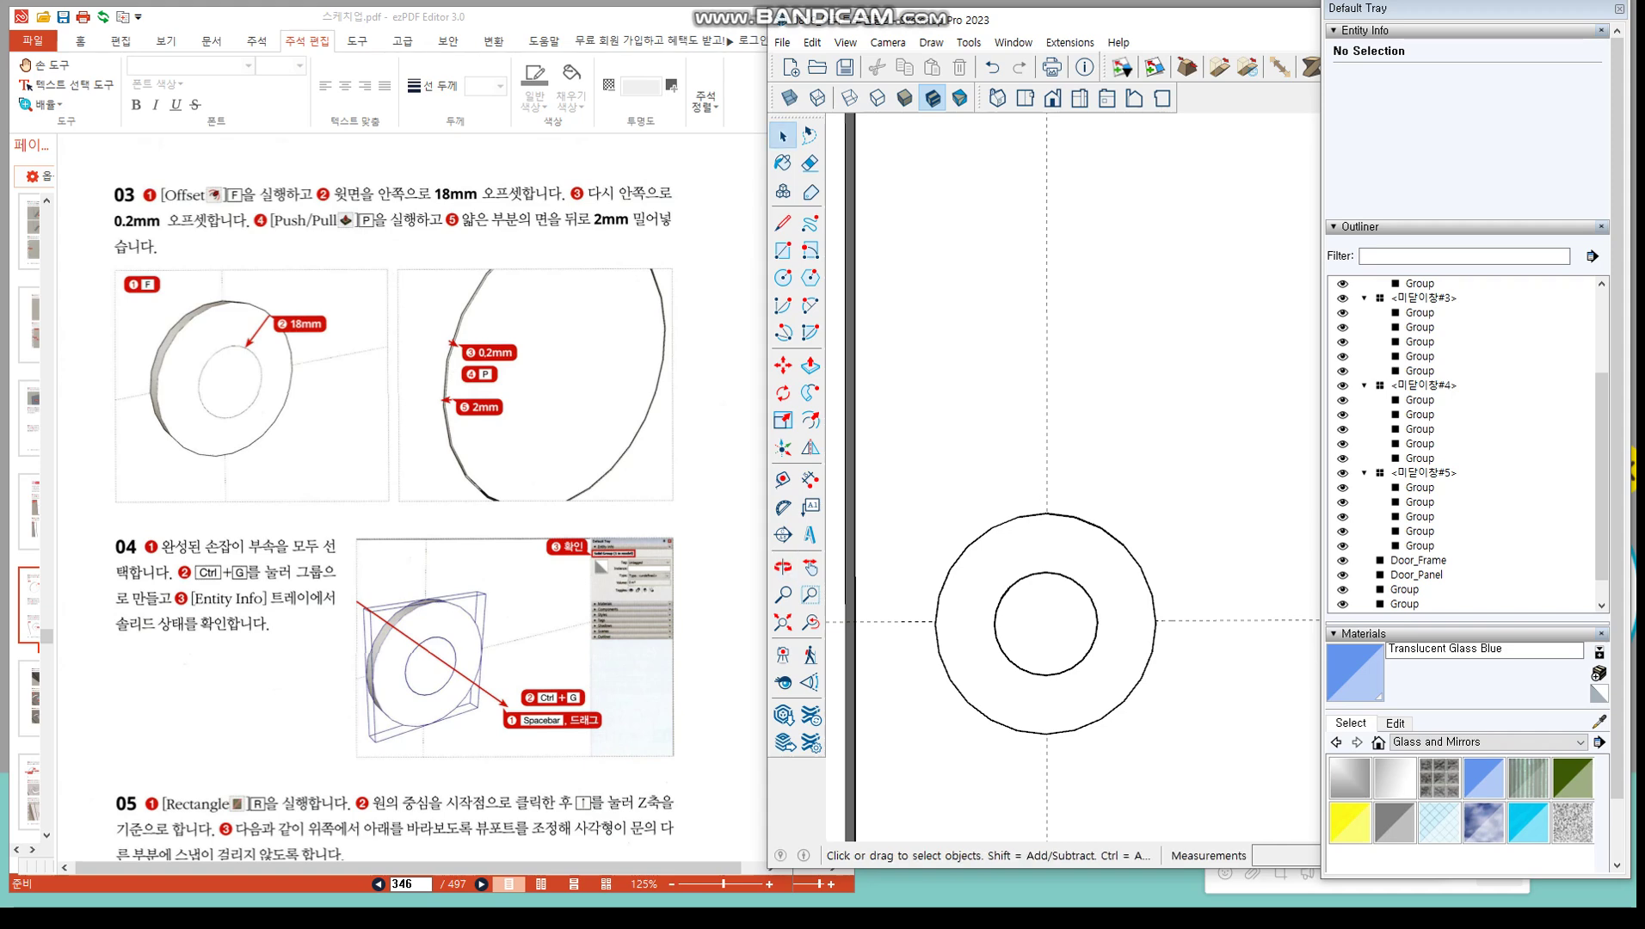
{"action": "triple_click", "coordinate": [1046, 624]}
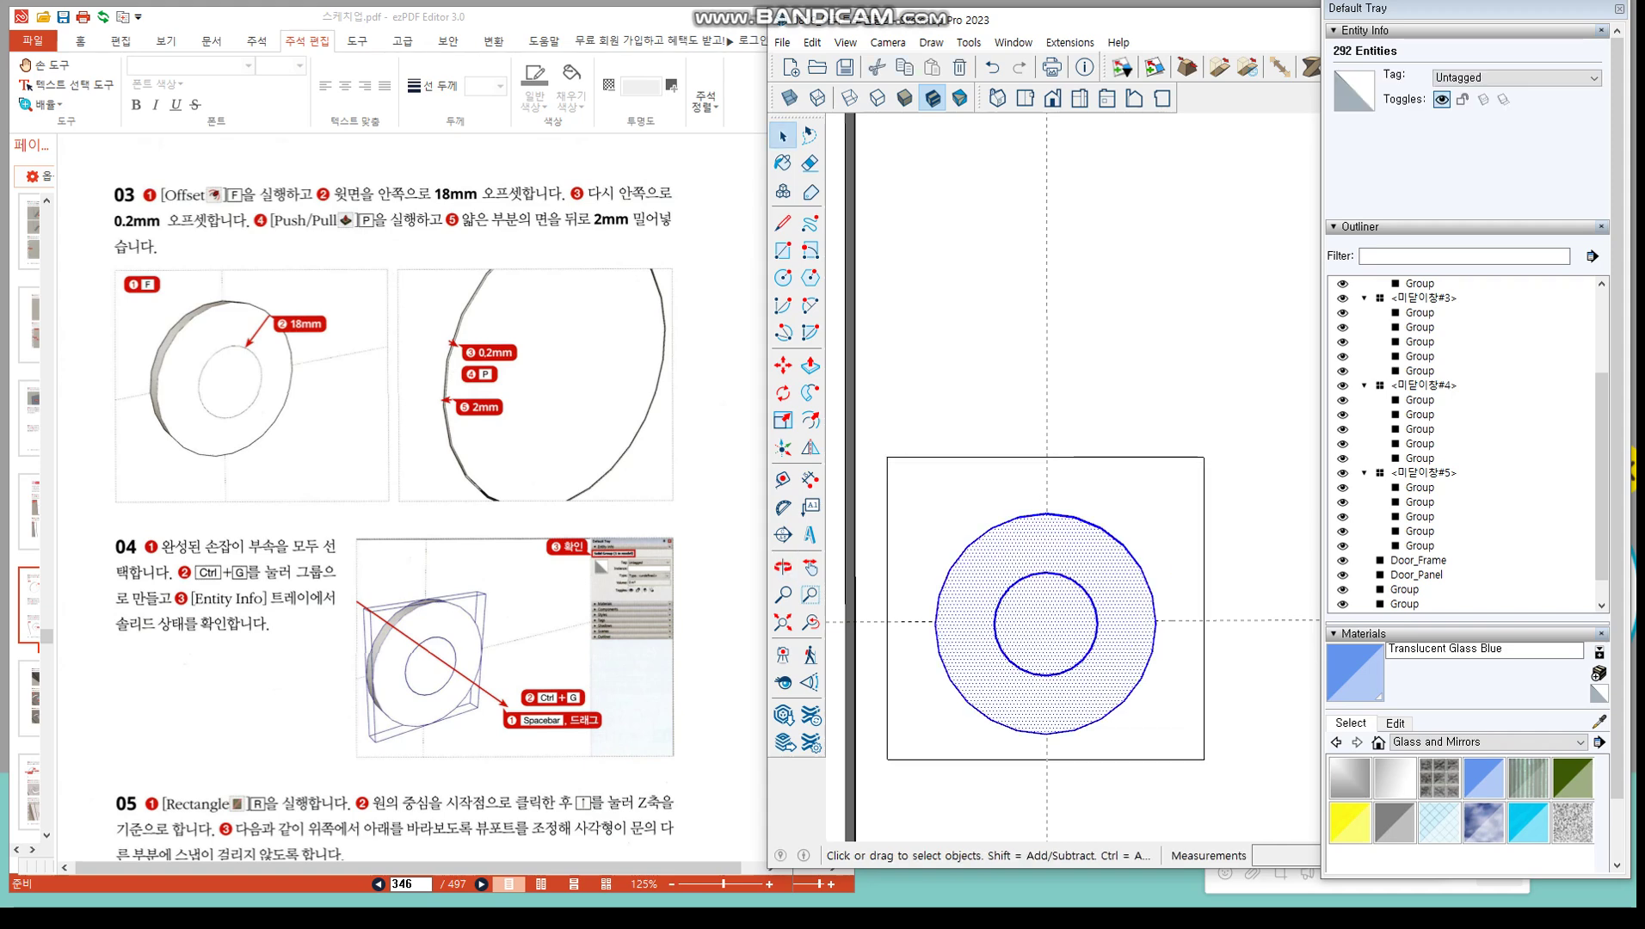
{"action": "right_click", "coordinate": [1119, 577]}
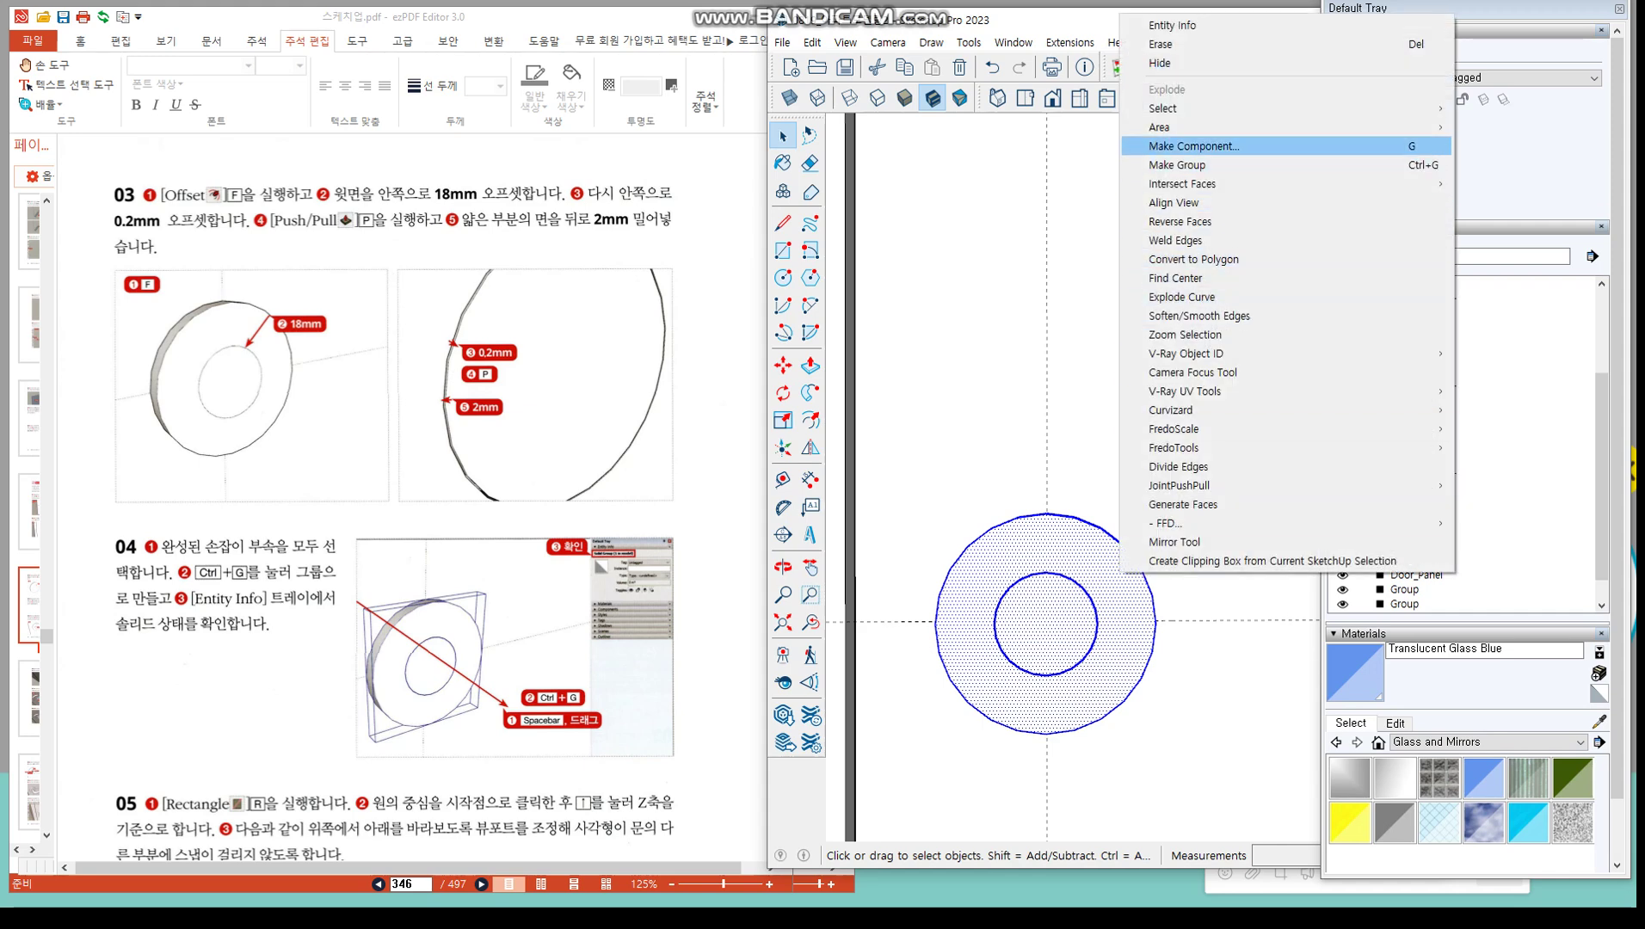
{"action": "left_click", "coordinate": [1177, 165]}
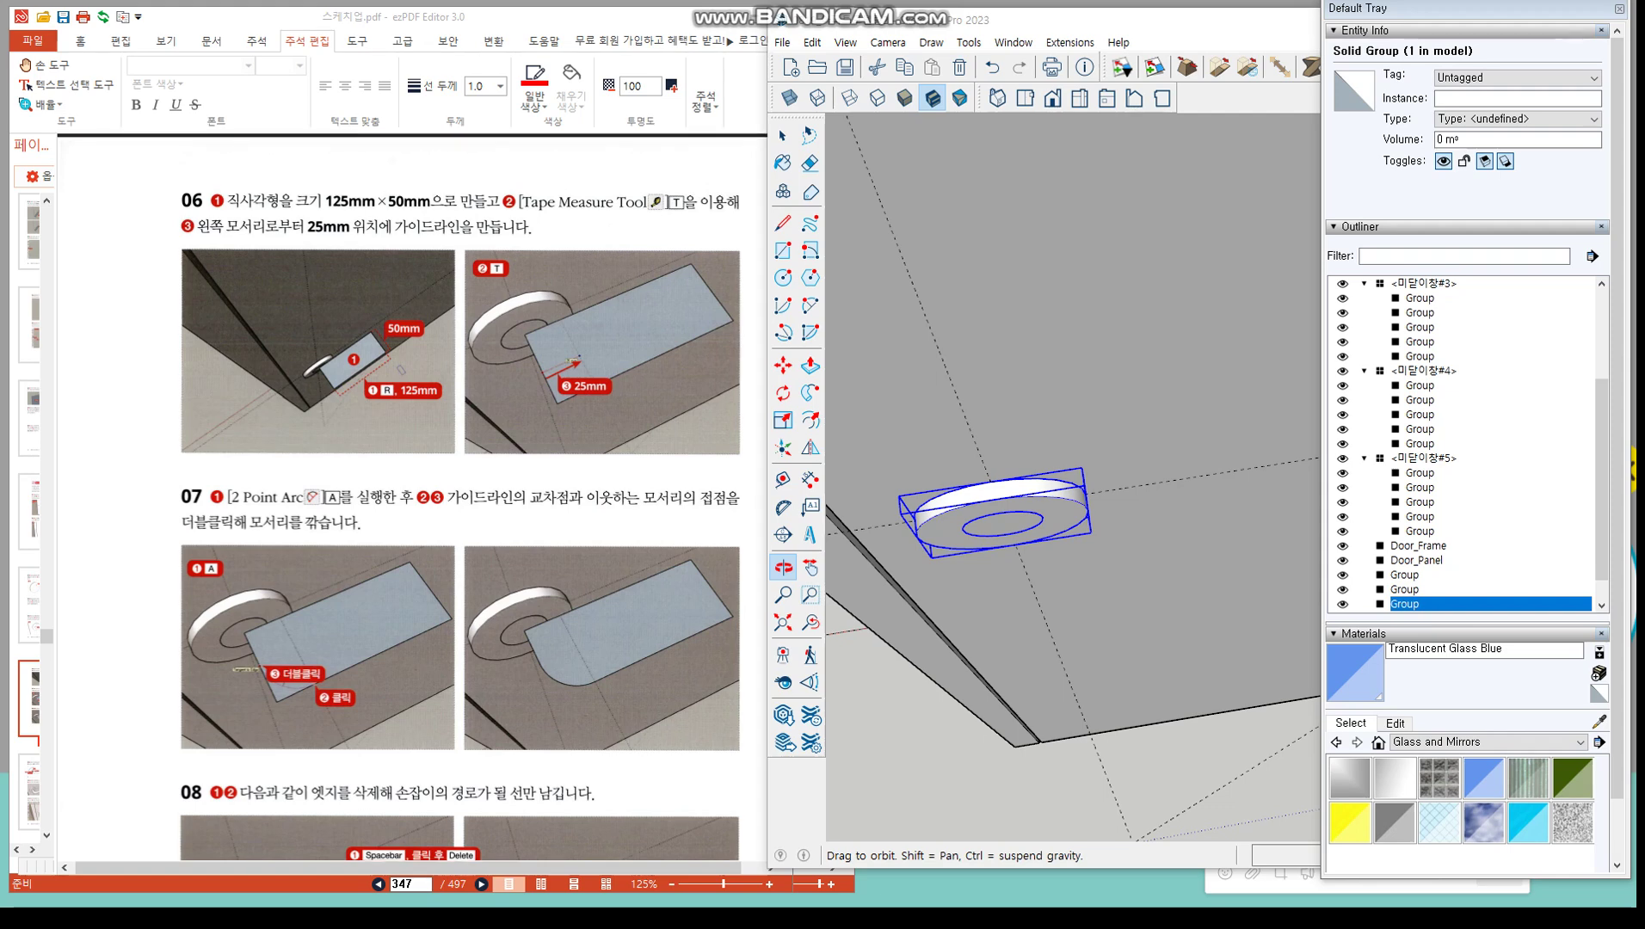
Switch to ezPDF Editor, underline the Z-axis instruction in step 05 of the manual in red, and return to SketchUp
{"action": "scroll", "coordinate": [411, 497], "scroll_direction": "up", "scroll_amount": 1}
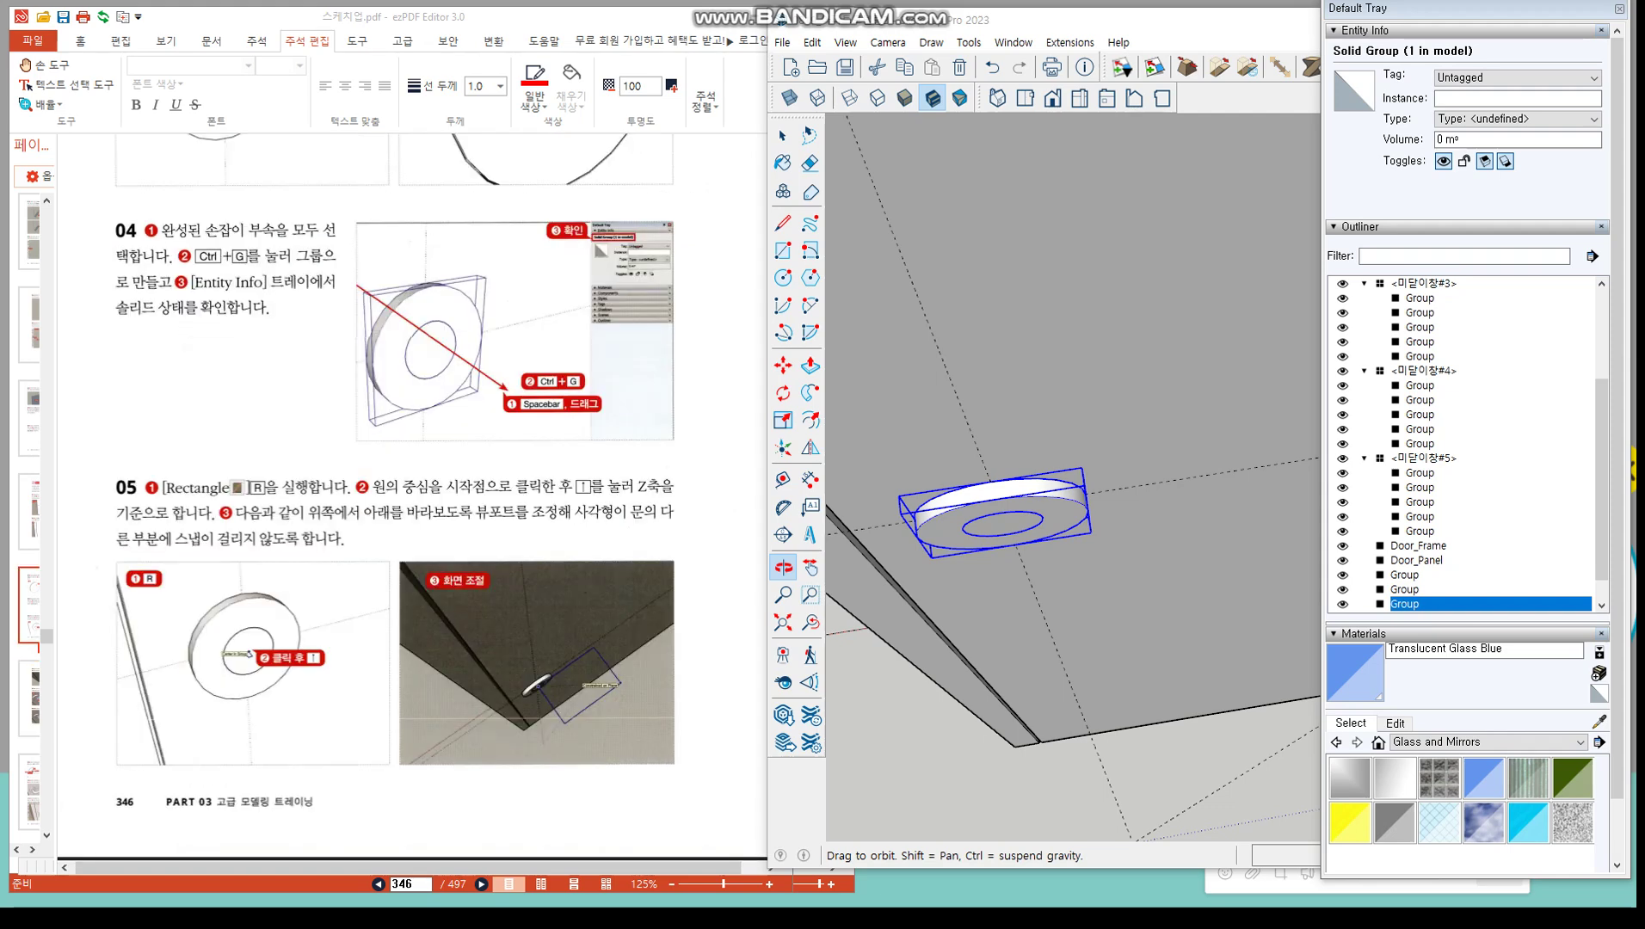
{"action": "key", "text": "alt+Tab"}
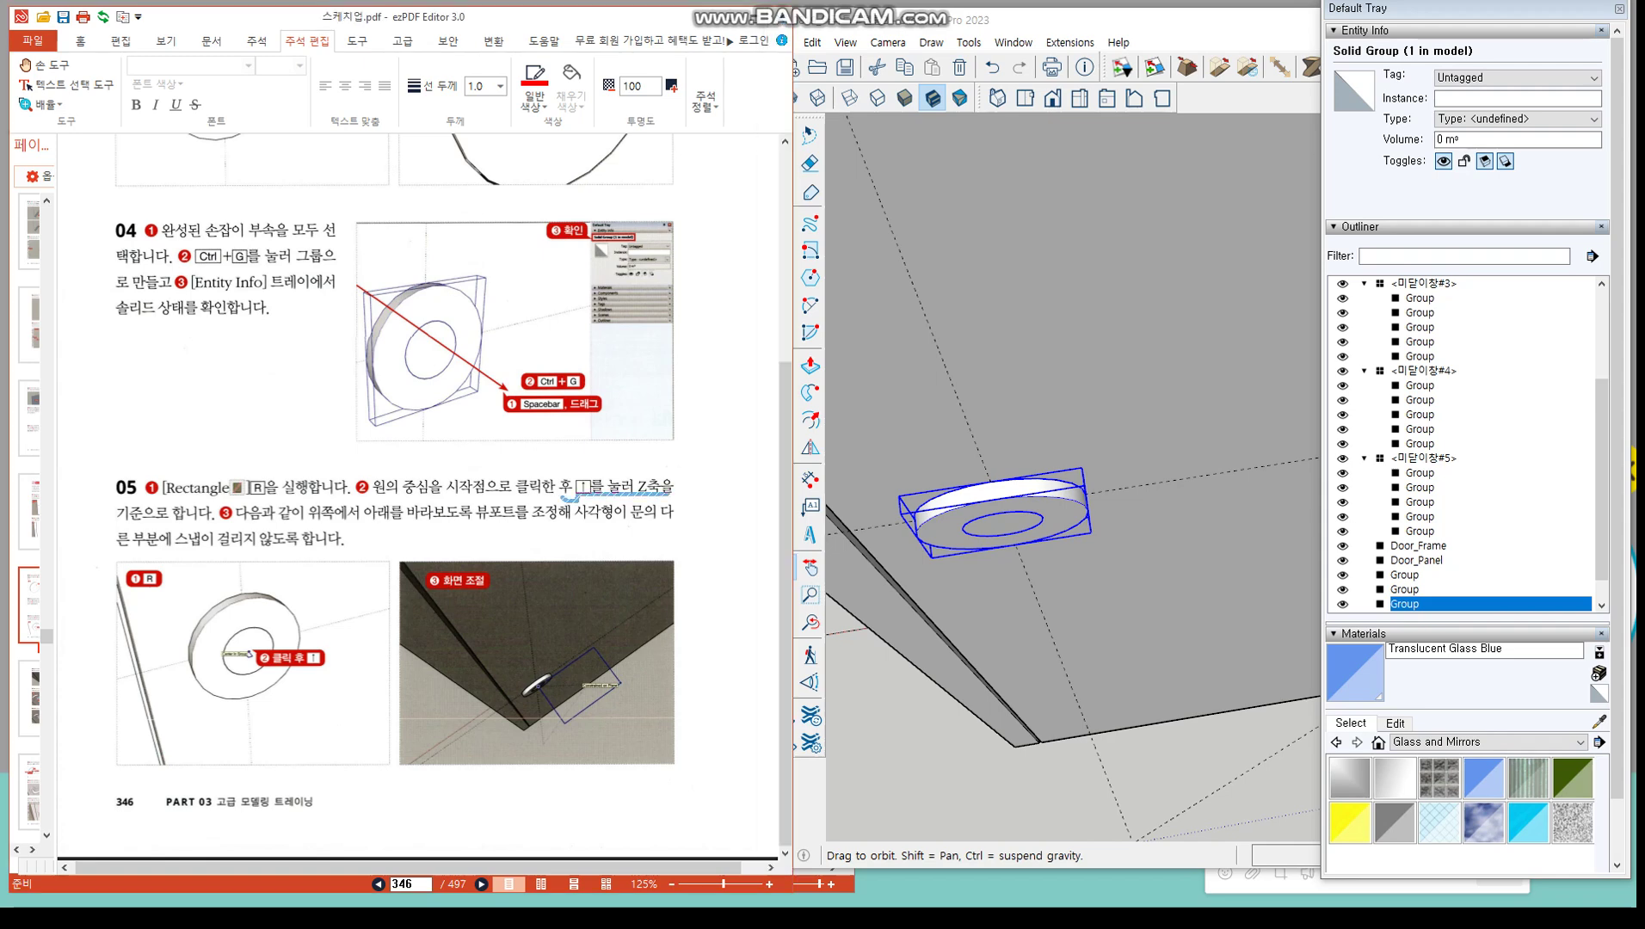
{"action": "left_click_drag", "start_coordinate": [564, 499], "coordinate": [668, 494]}
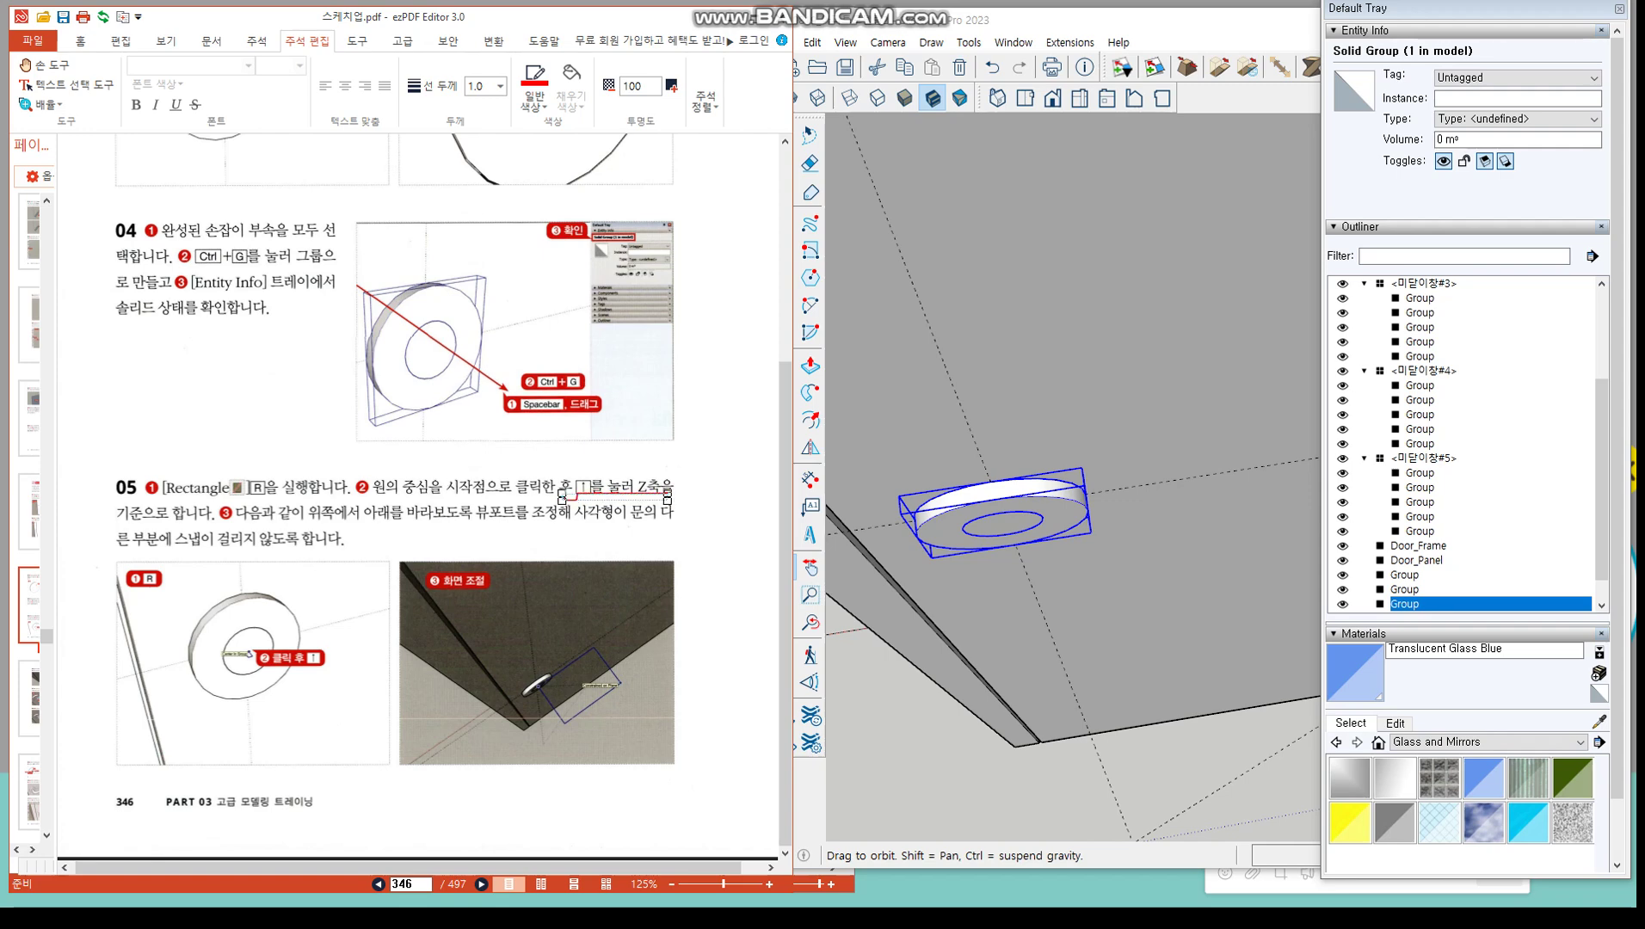
{"action": "key", "text": "alt+Tab"}
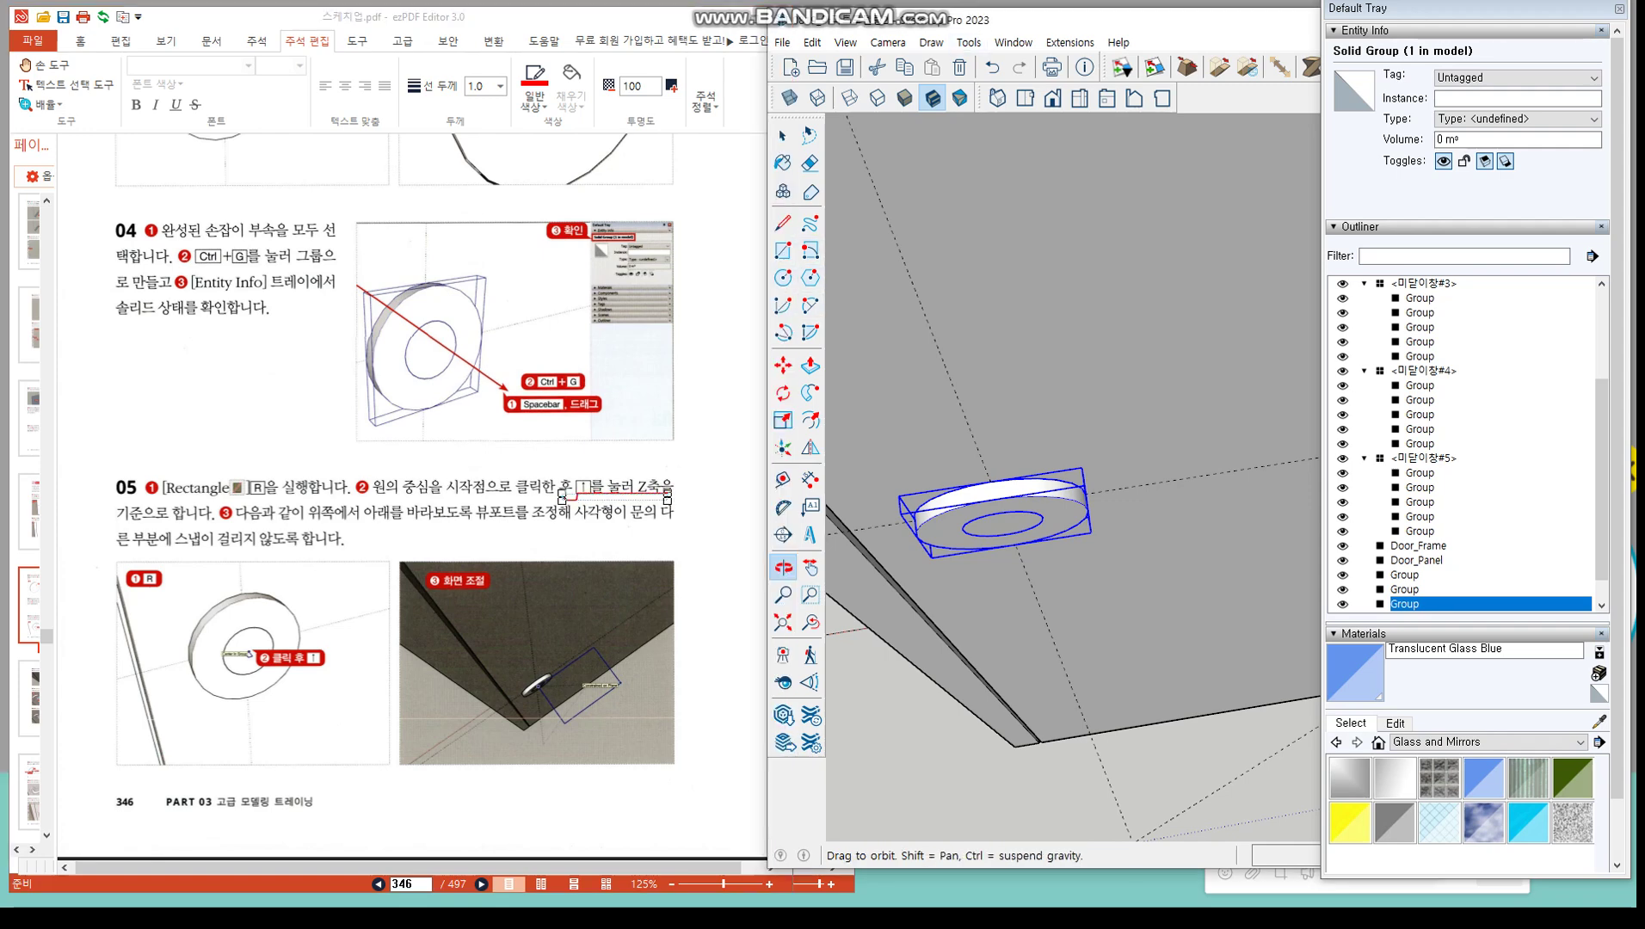
Try to start a rectangle at the centre of the grouped handle disc
{"action": "key", "text": "c"}
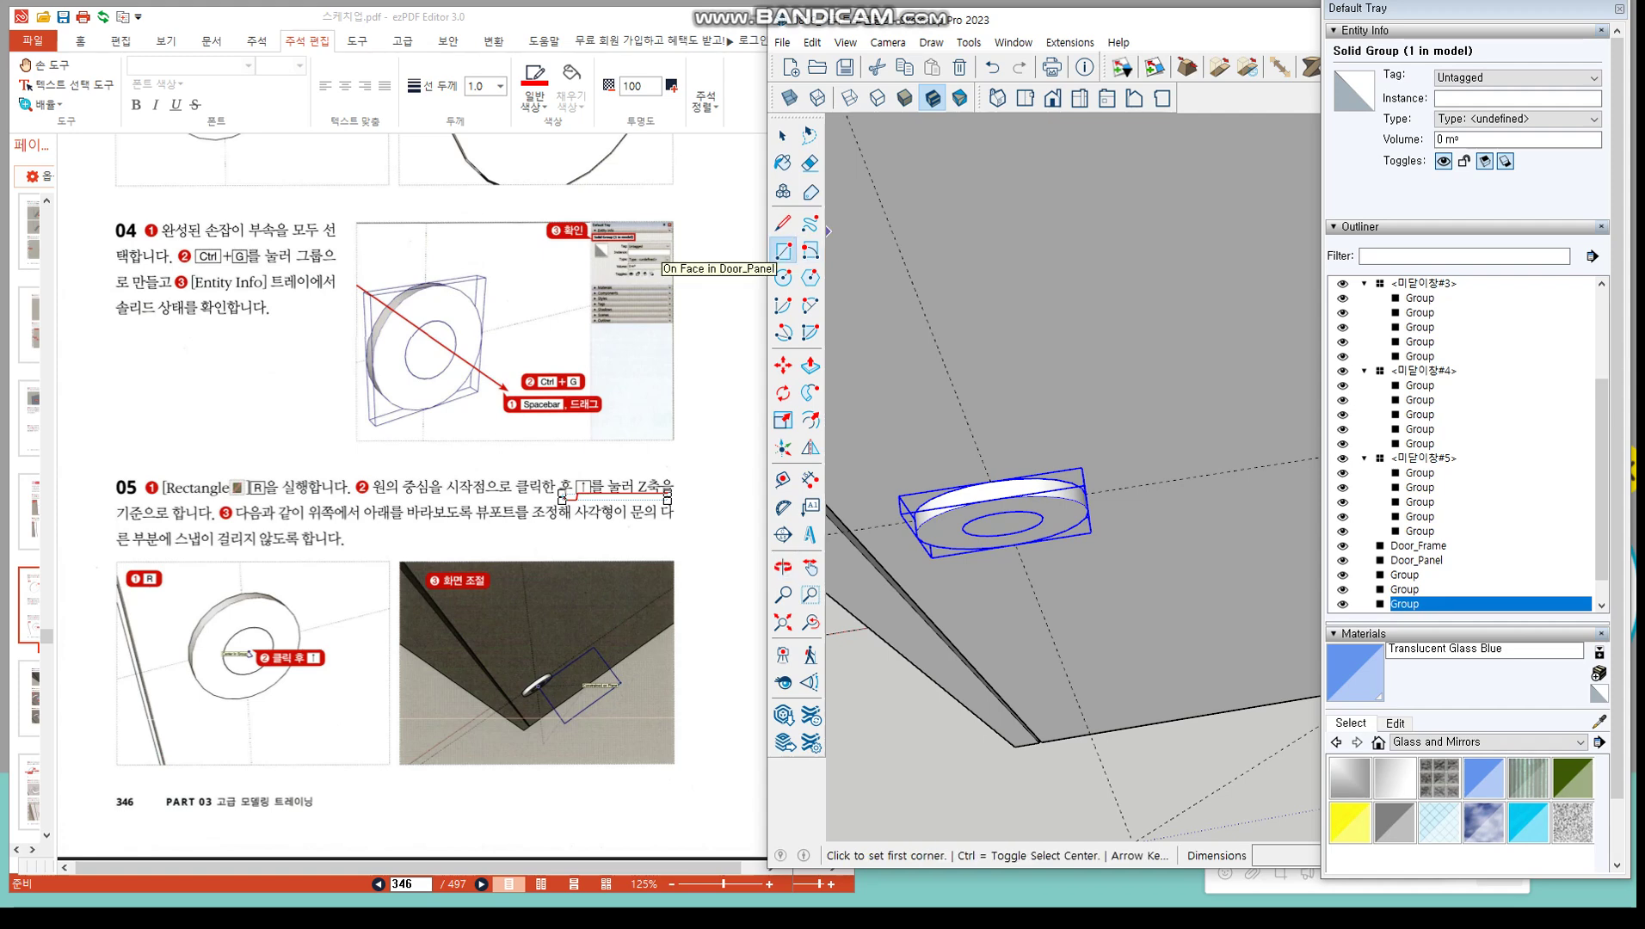
{"action": "key", "text": "r"}
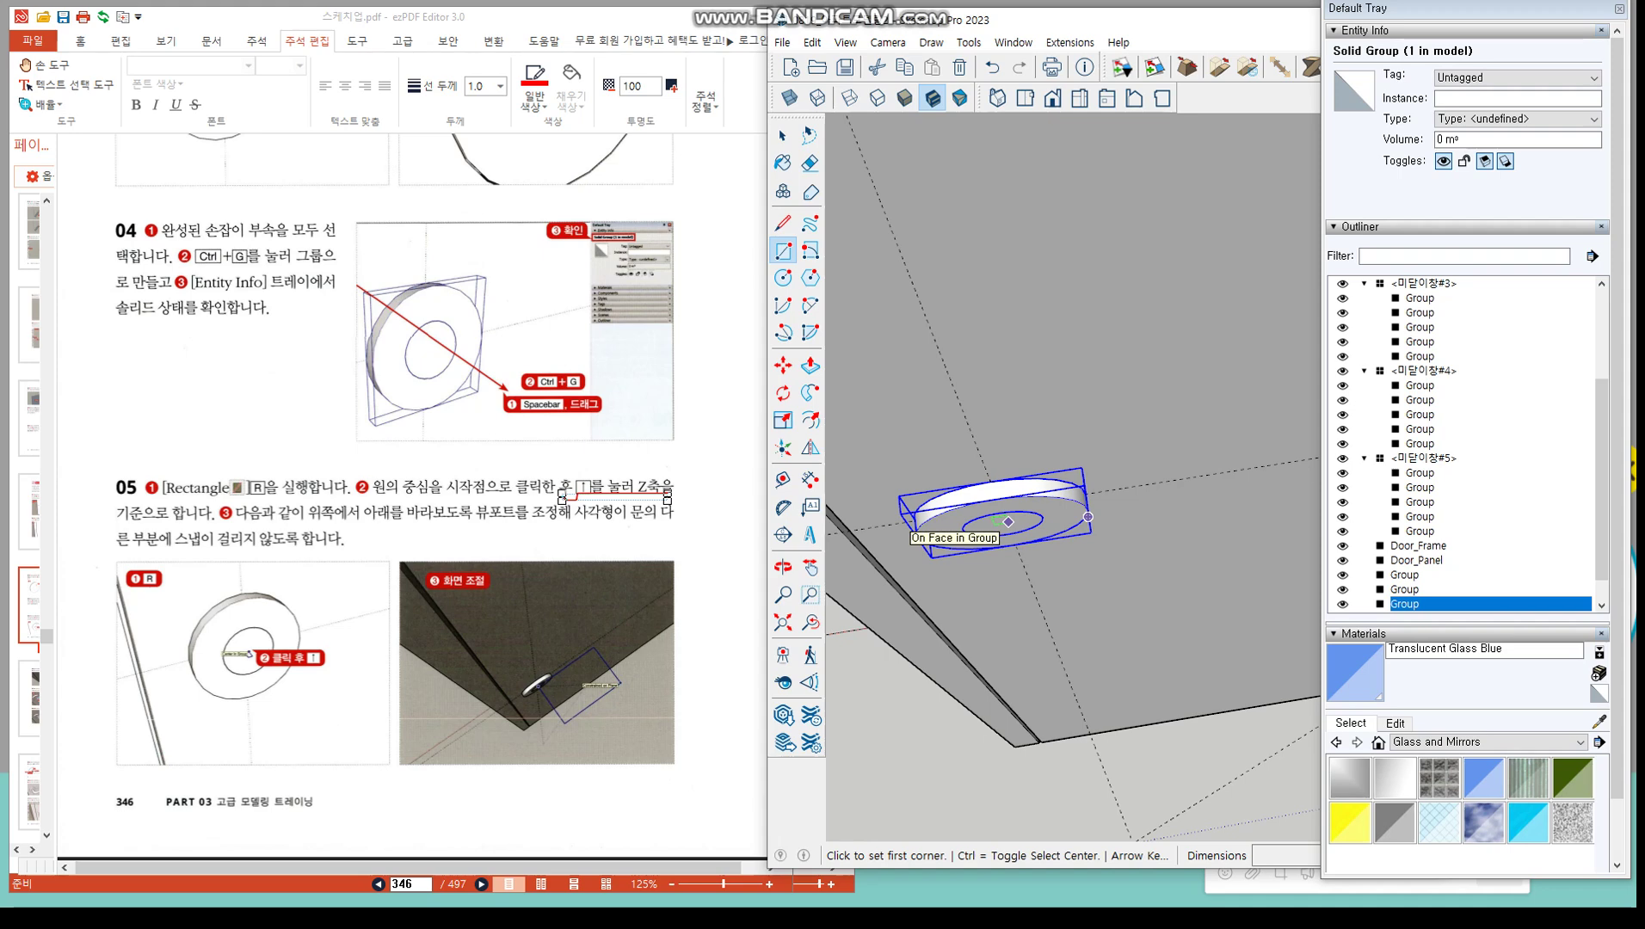
{"action": "left_click", "coordinate": [1008, 522]}
{"action": "scroll", "coordinate": [1002, 527], "scroll_direction": "up", "scroll_amount": 2}
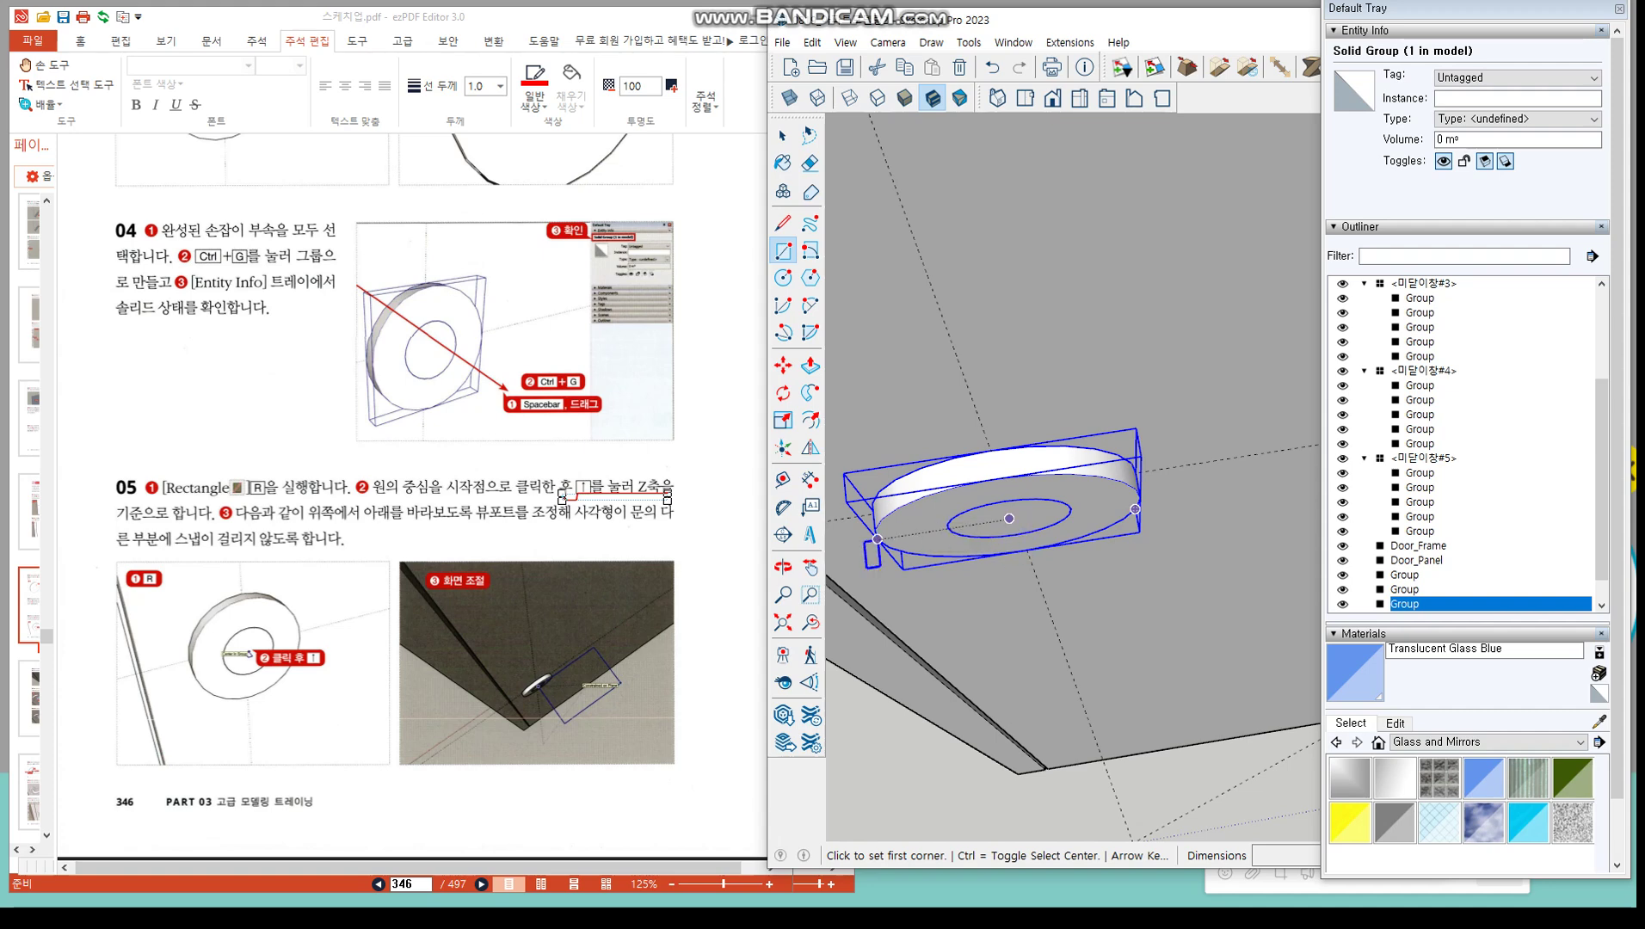
{"action": "left_click", "coordinate": [783, 568]}
{"action": "left_click_drag", "start_coordinate": [946, 594], "coordinate": [951, 533]}
{"action": "middle_click_drag", "start_coordinate": [955, 533], "coordinate": [1008, 430]}
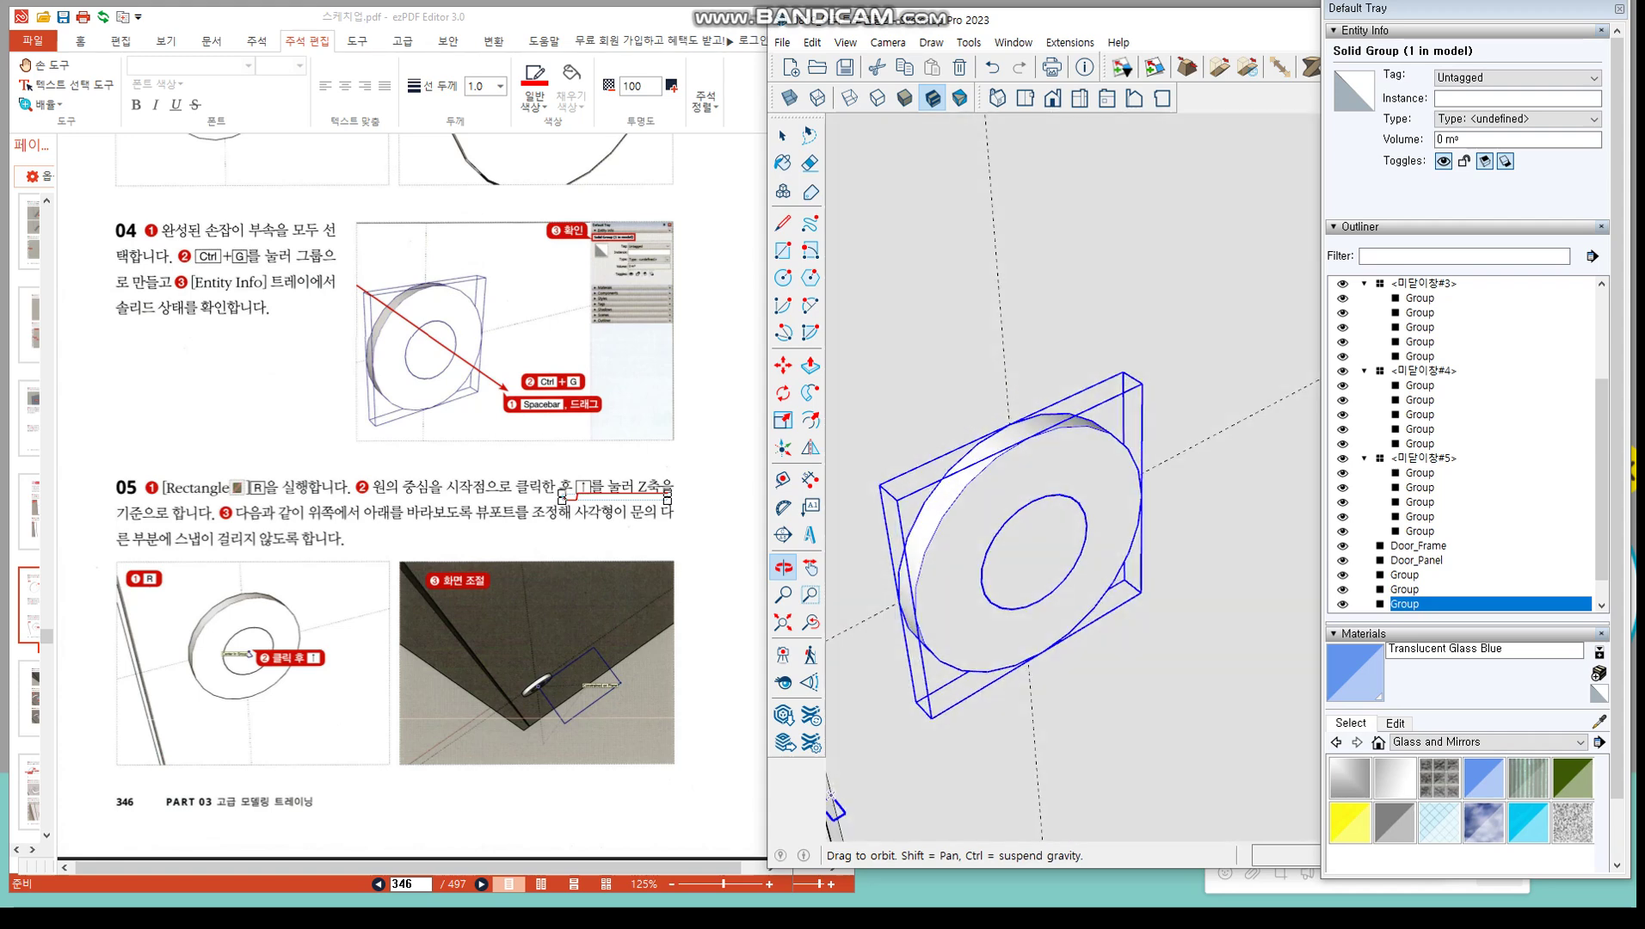
{"action": "key", "text": "r"}
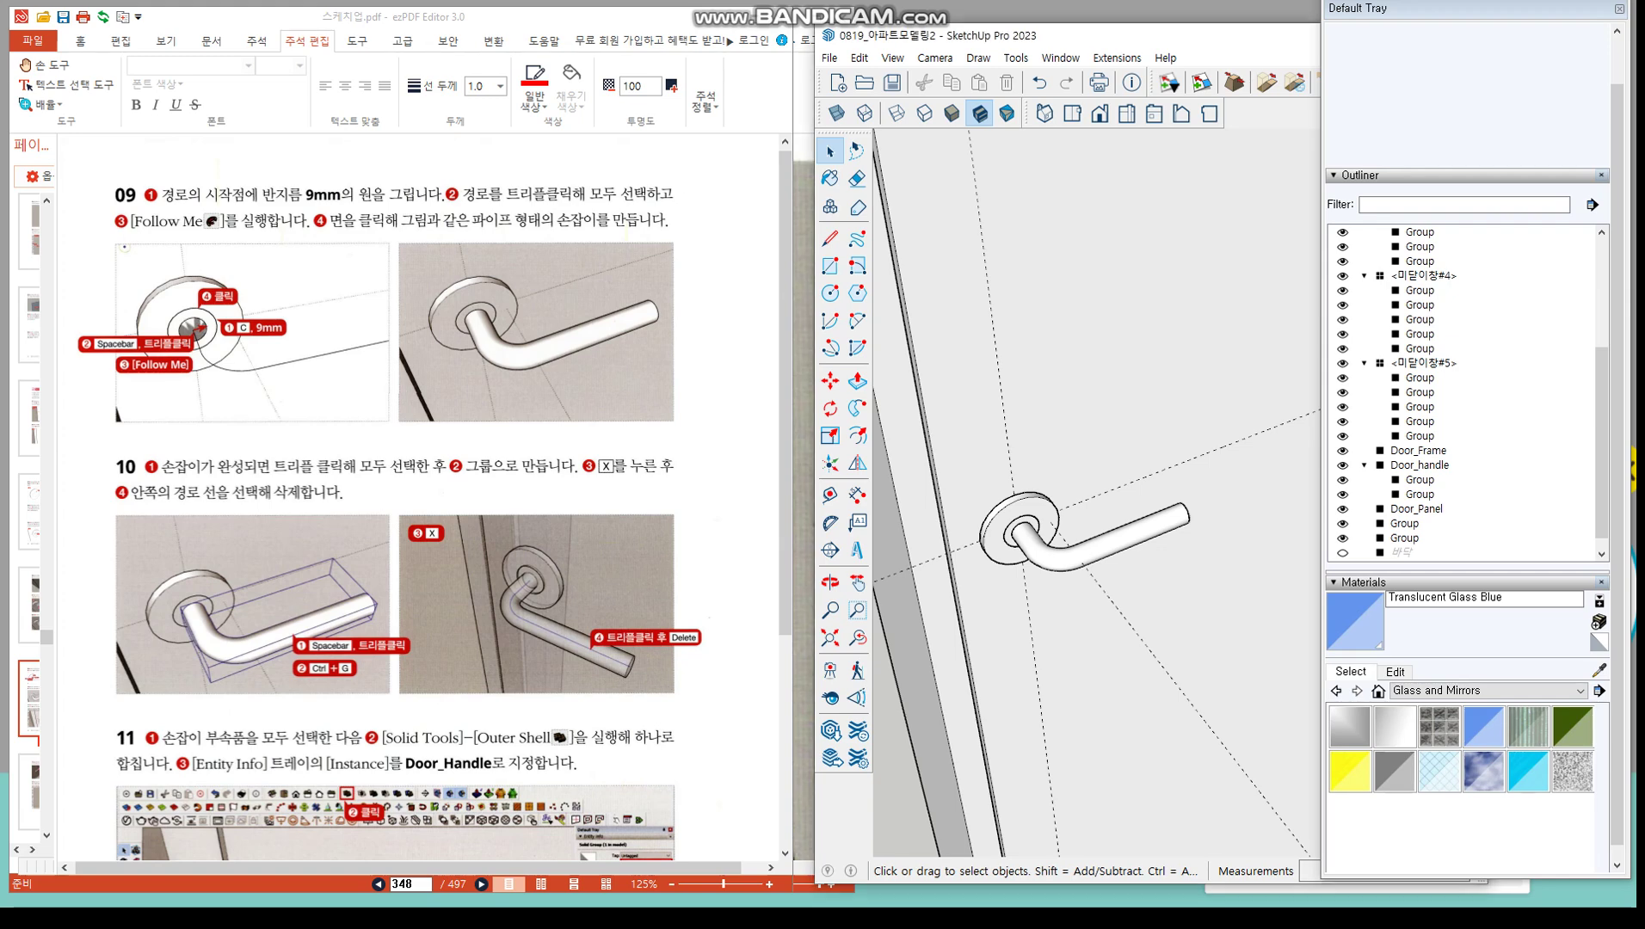
Undo the Door_handle modelling step by step, back to the grouped disc without the pipe or its path
{"action": "left_click", "coordinate": [1094, 552]}
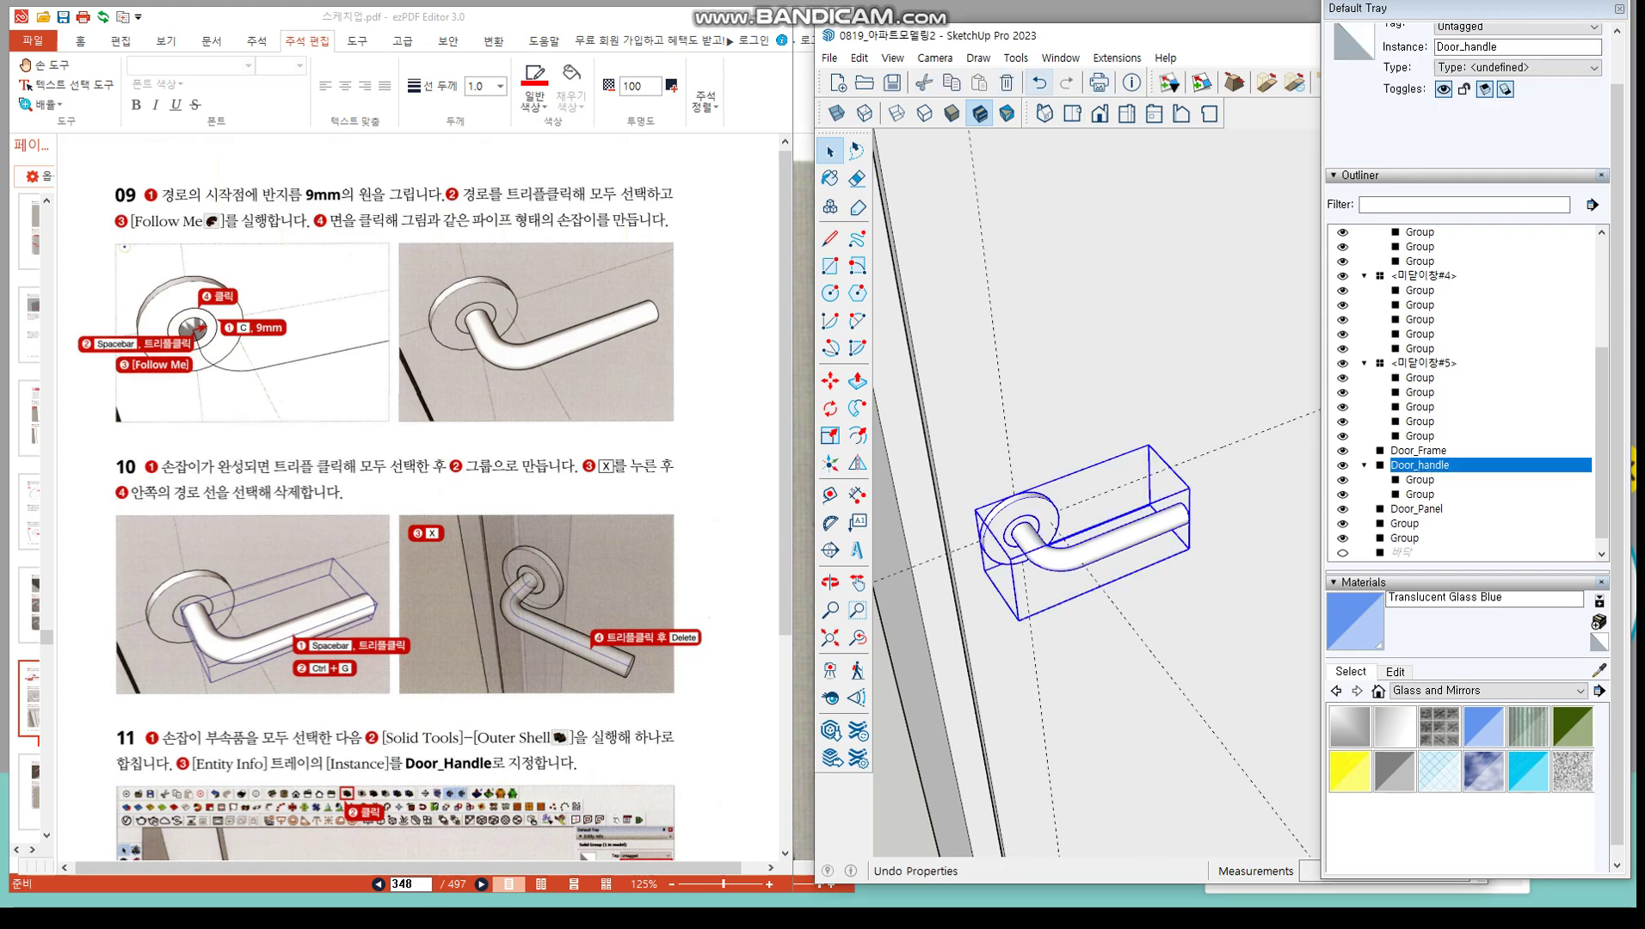
{"action": "left_click", "coordinate": [1039, 82]}
{"action": "left_click", "coordinate": [1040, 81]}
{"action": "left_click", "coordinate": [1039, 82]}
{"action": "left_click", "coordinate": [1039, 81]}
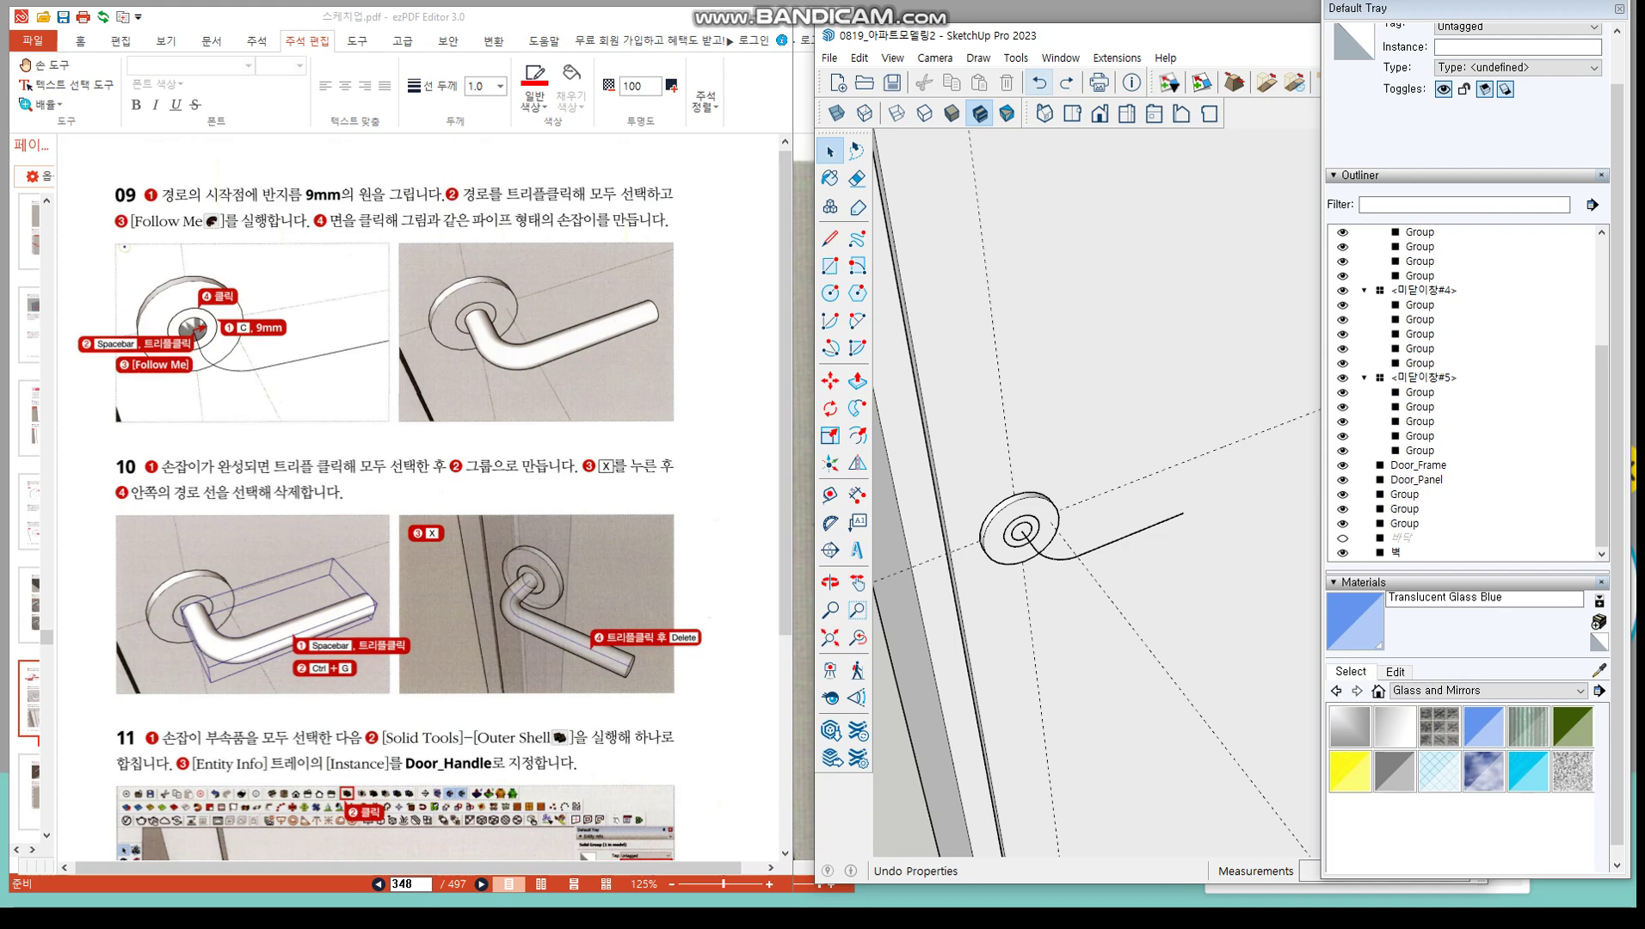
{"action": "left_click", "coordinate": [1039, 82]}
{"action": "left_click", "coordinate": [1039, 82]}
{"action": "left_click", "coordinate": [1039, 82]}
{"action": "left_click", "coordinate": [1040, 82]}
{"action": "left_click", "coordinate": [1040, 82]}
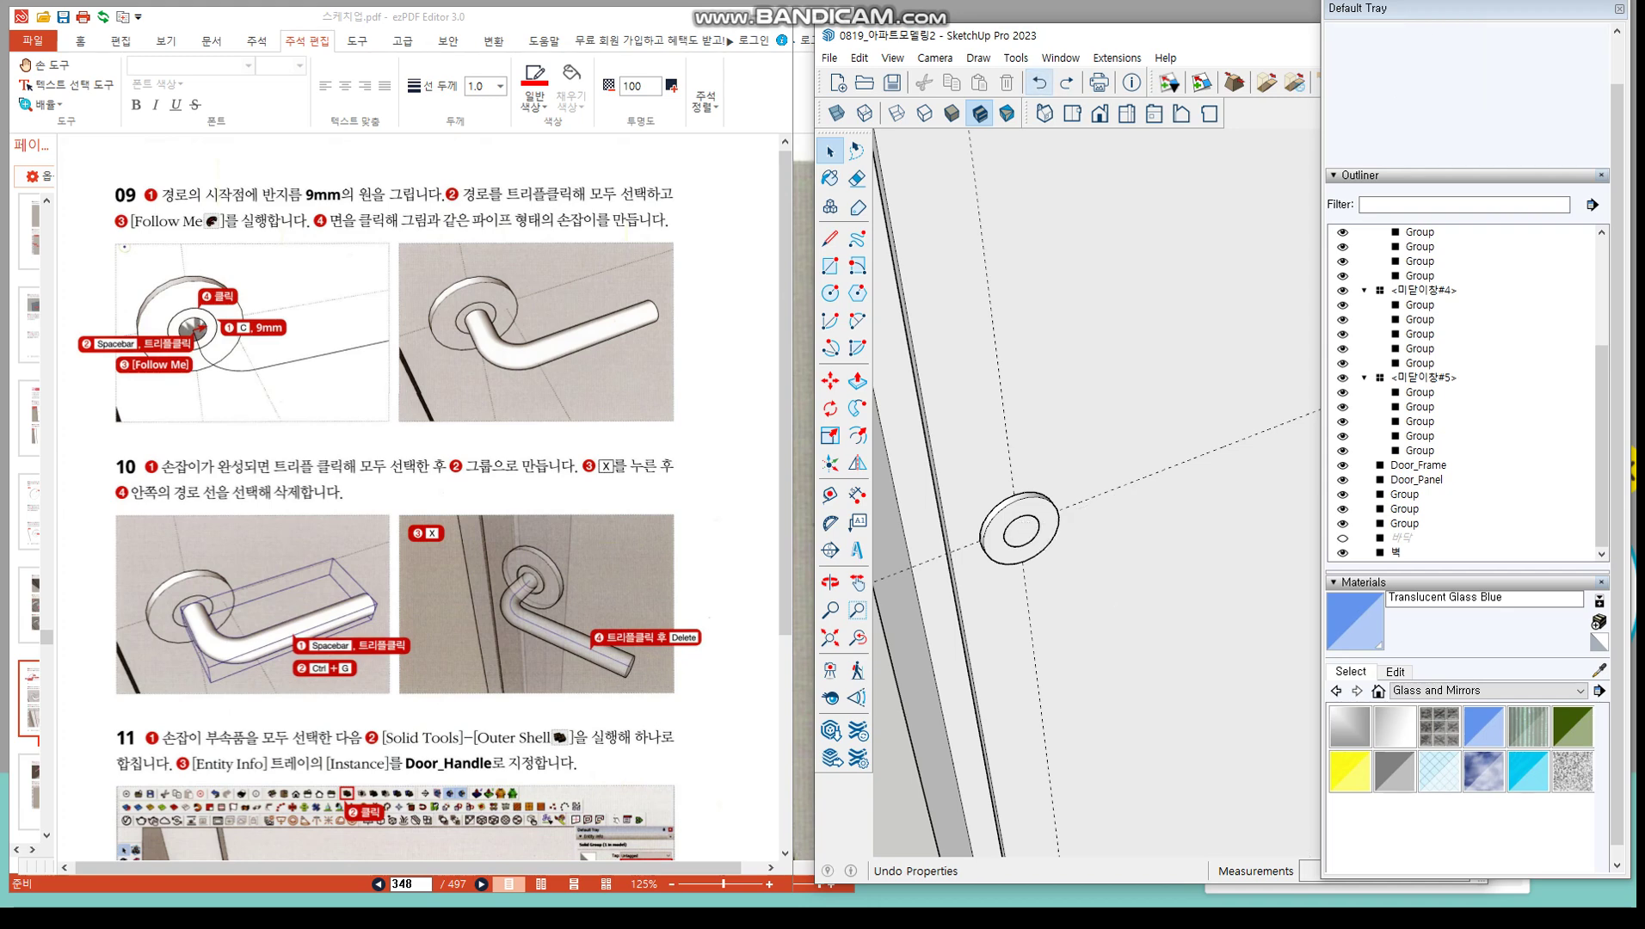
Examine how the Rectangle tool aligns on the grouped handle disc, viewing it from the front and from several angles
{"action": "left_click", "coordinate": [830, 583]}
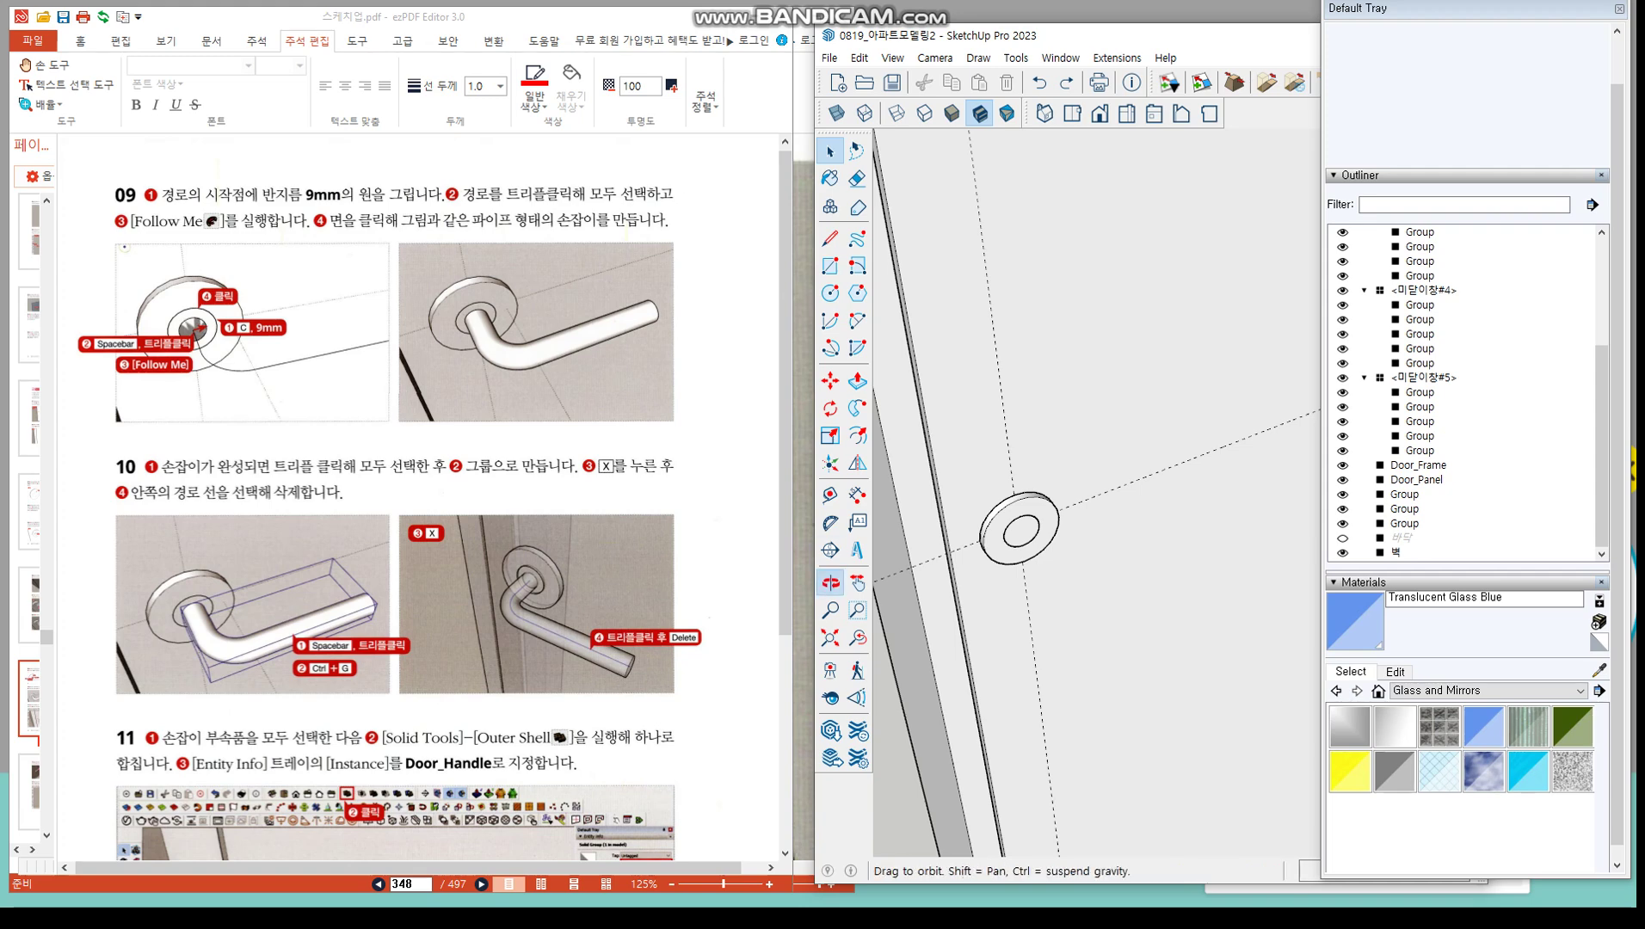
{"action": "scroll", "coordinate": [999, 514], "scroll_direction": "down", "scroll_amount": 1}
{"action": "scroll", "coordinate": [999, 514], "scroll_direction": "down", "scroll_amount": 1}
{"action": "middle_click_drag", "start_coordinate": [1008, 523], "coordinate": [979, 465]}
{"action": "scroll", "coordinate": [1007, 525], "scroll_direction": "down", "scroll_amount": 1}
{"action": "middle_click_drag", "start_coordinate": [1007, 524], "coordinate": [1040, 710]}
{"action": "scroll", "coordinate": [992, 633], "scroll_direction": "up", "scroll_amount": 4}
{"action": "middle_click_drag", "start_coordinate": [992, 633], "coordinate": [1004, 409]}
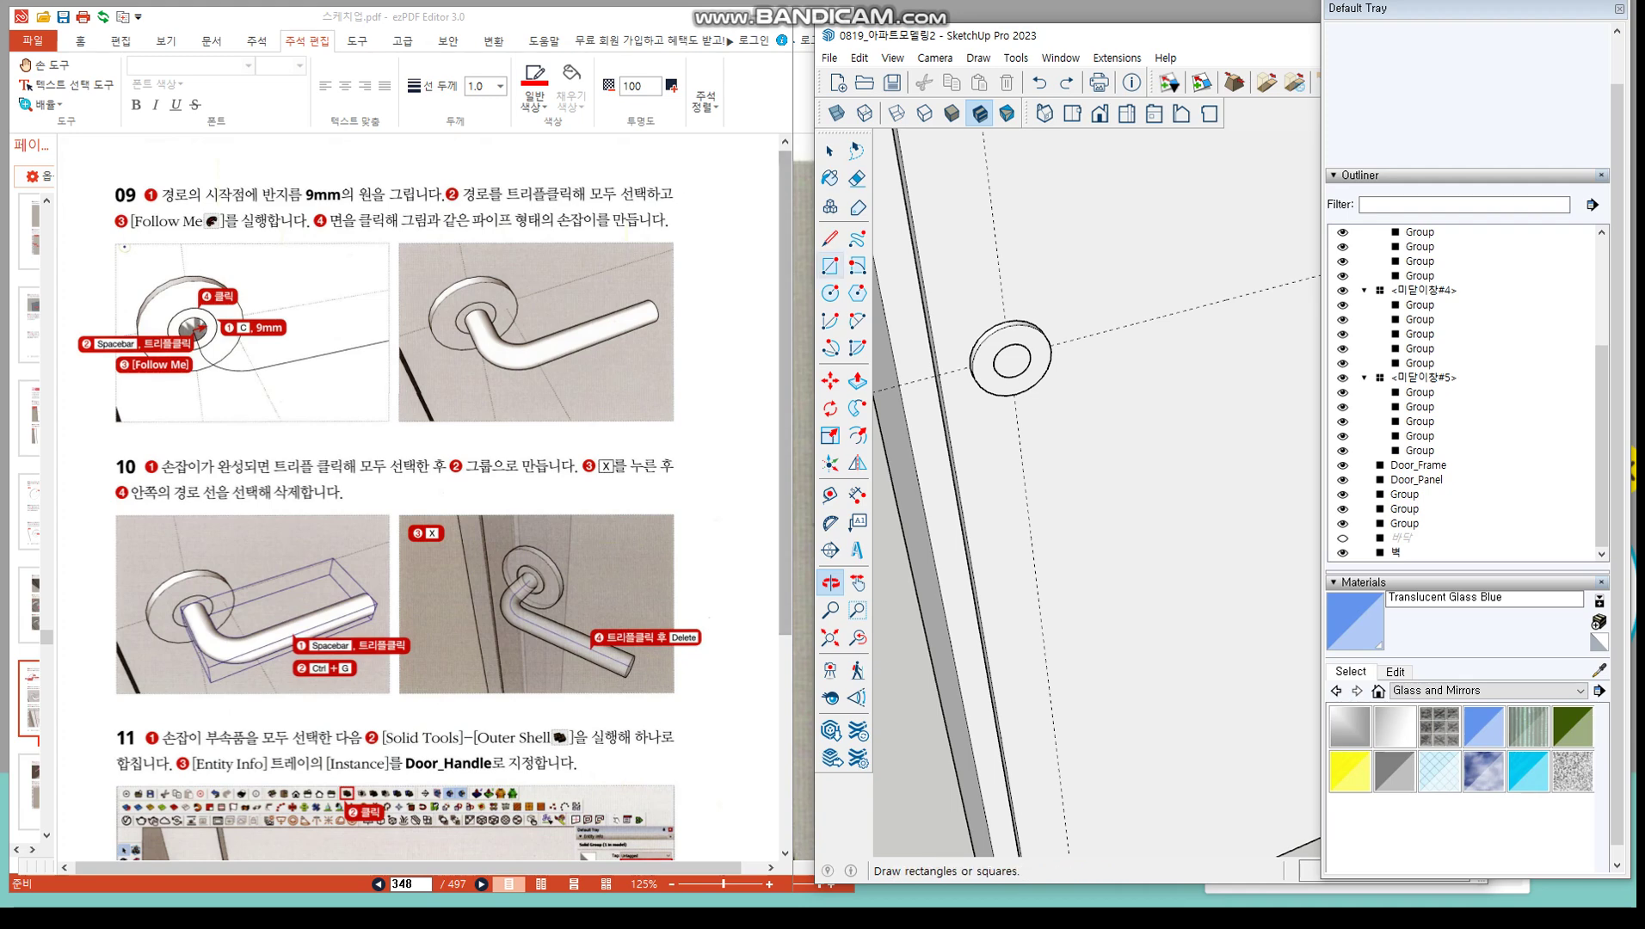
{"action": "left_click", "coordinate": [830, 266]}
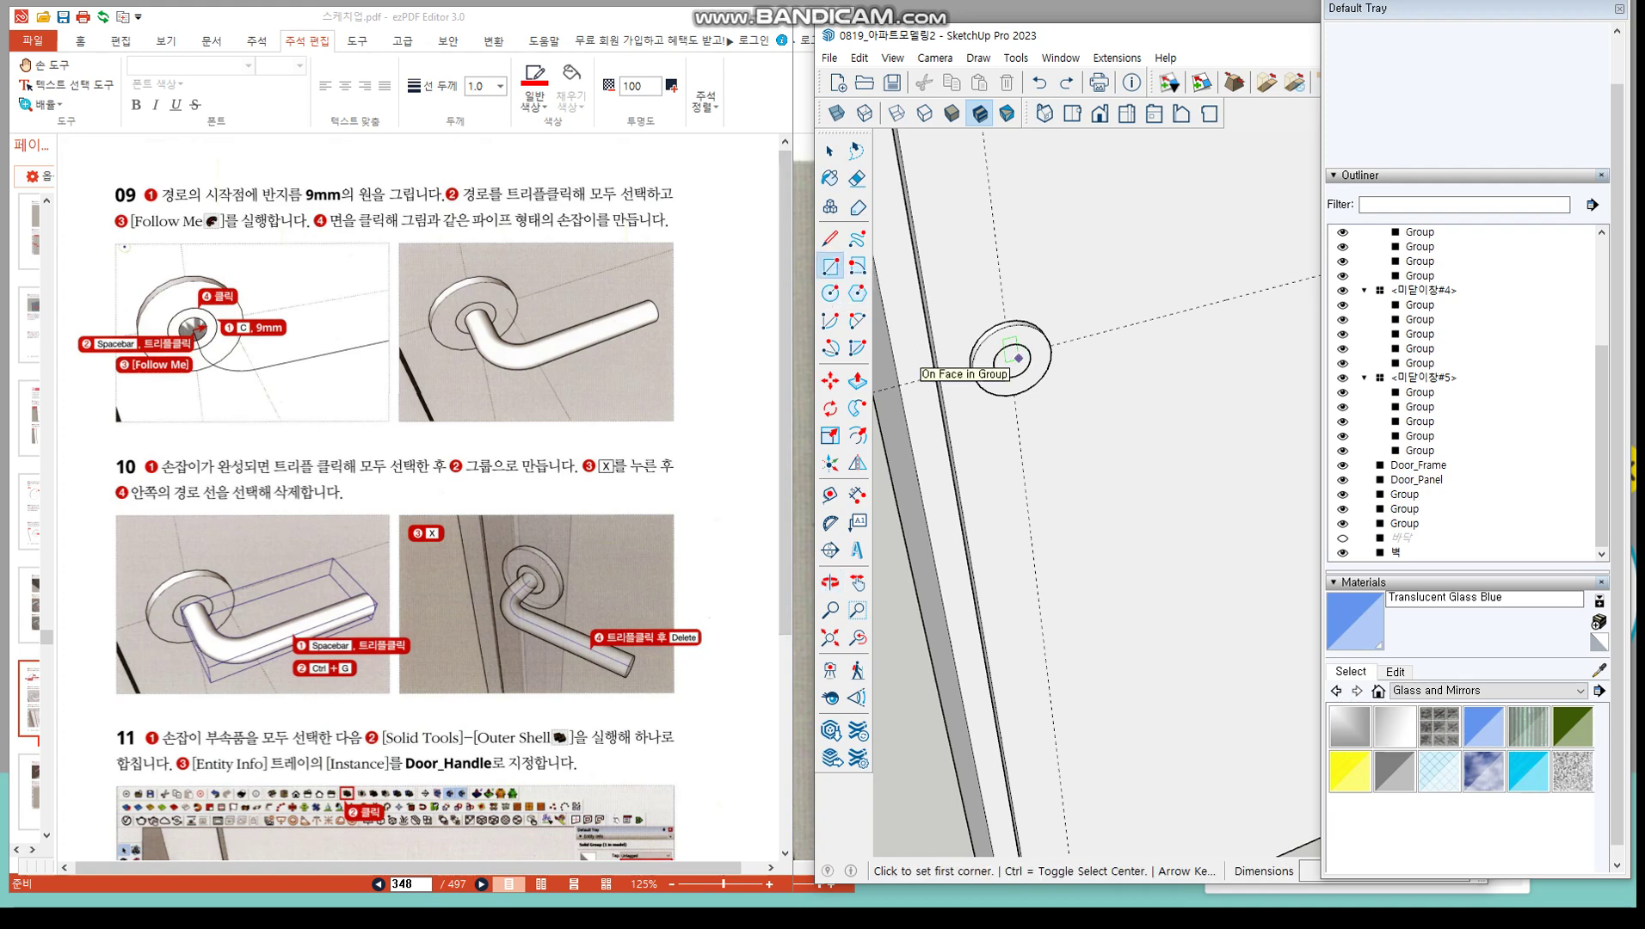
{"action": "scroll", "coordinate": [1027, 361], "scroll_direction": "up", "scroll_amount": 4}
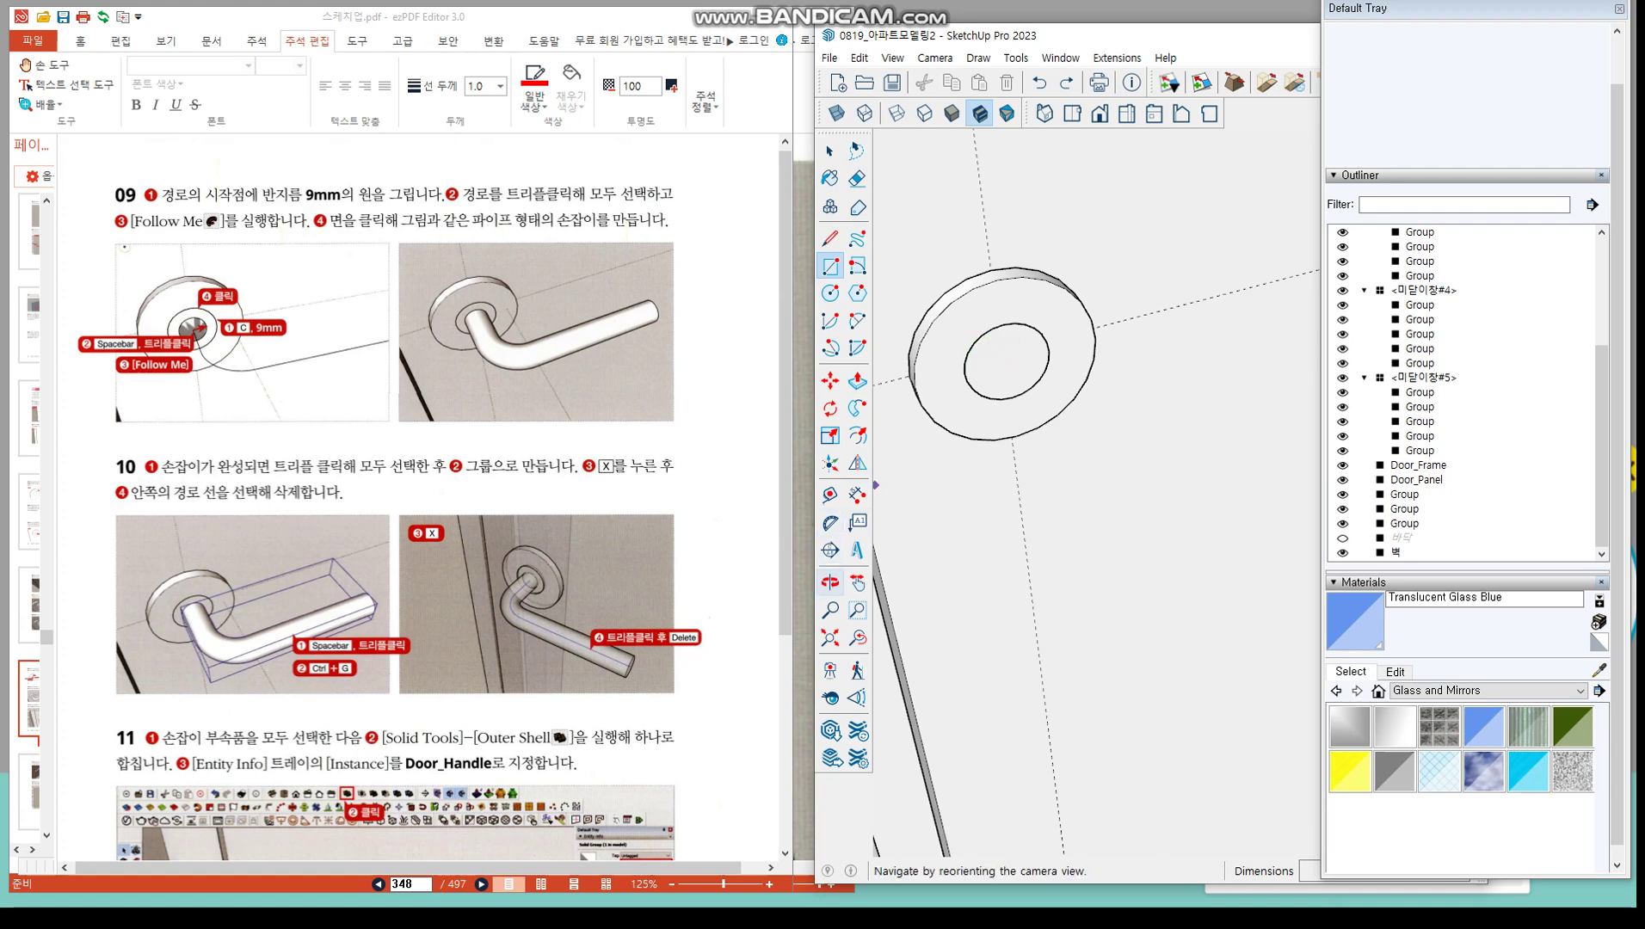
{"action": "left_click", "coordinate": [831, 583]}
{"action": "scroll", "coordinate": [993, 482], "scroll_direction": "down", "scroll_amount": 2}
{"action": "left_click_drag", "start_coordinate": [994, 482], "coordinate": [946, 475]}
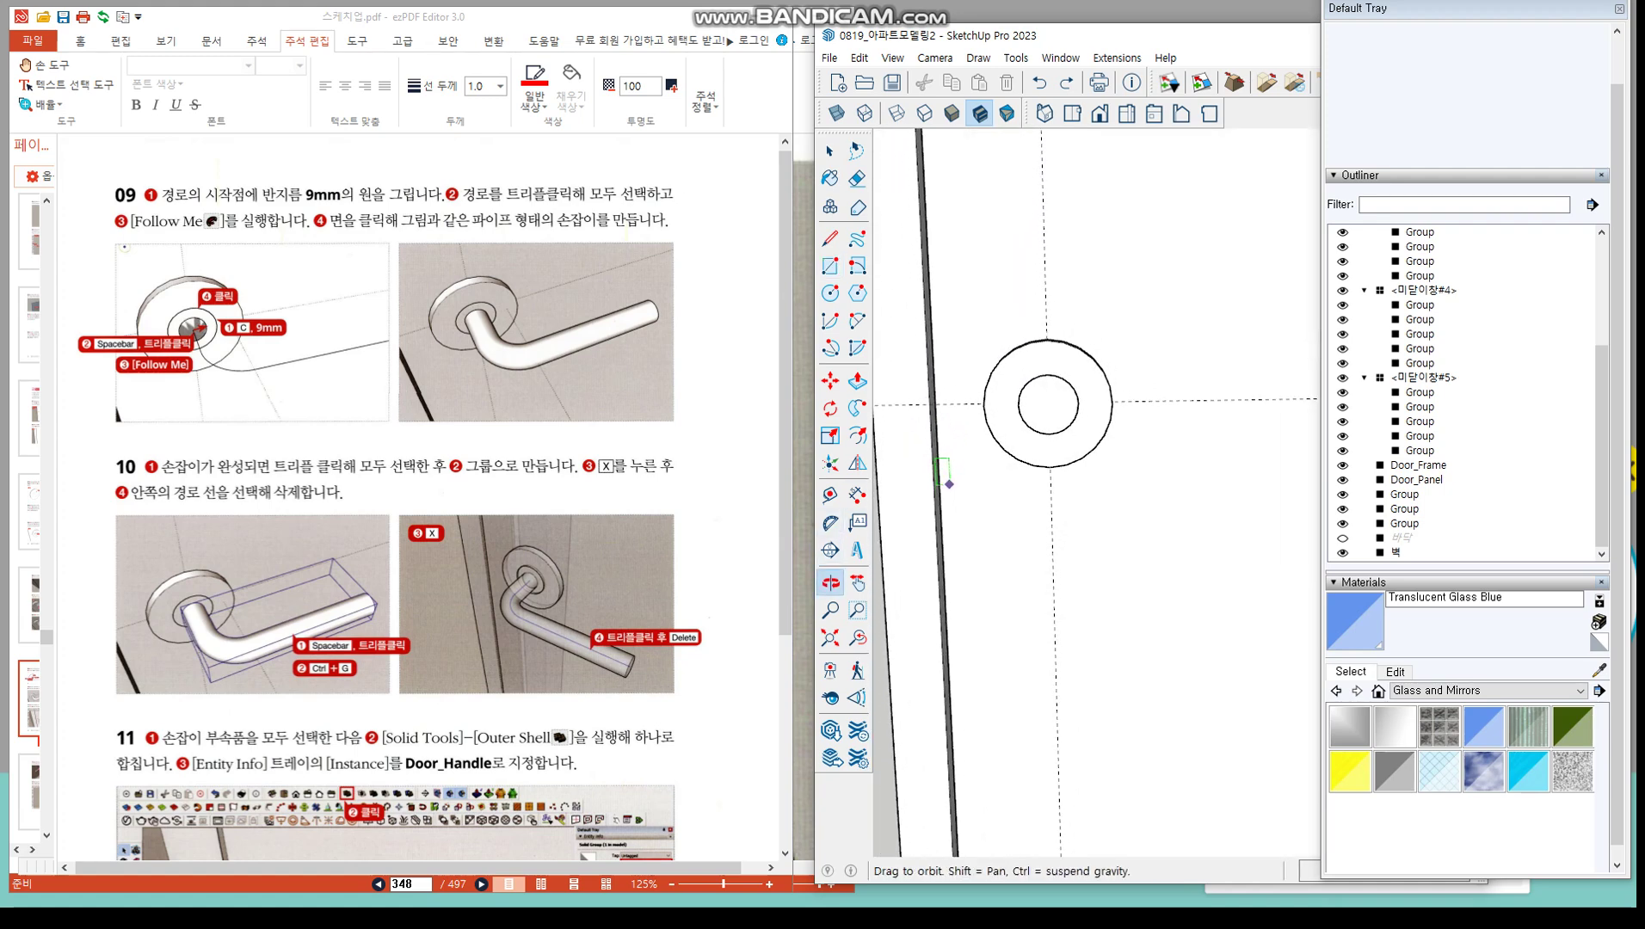
{"action": "key", "text": "r"}
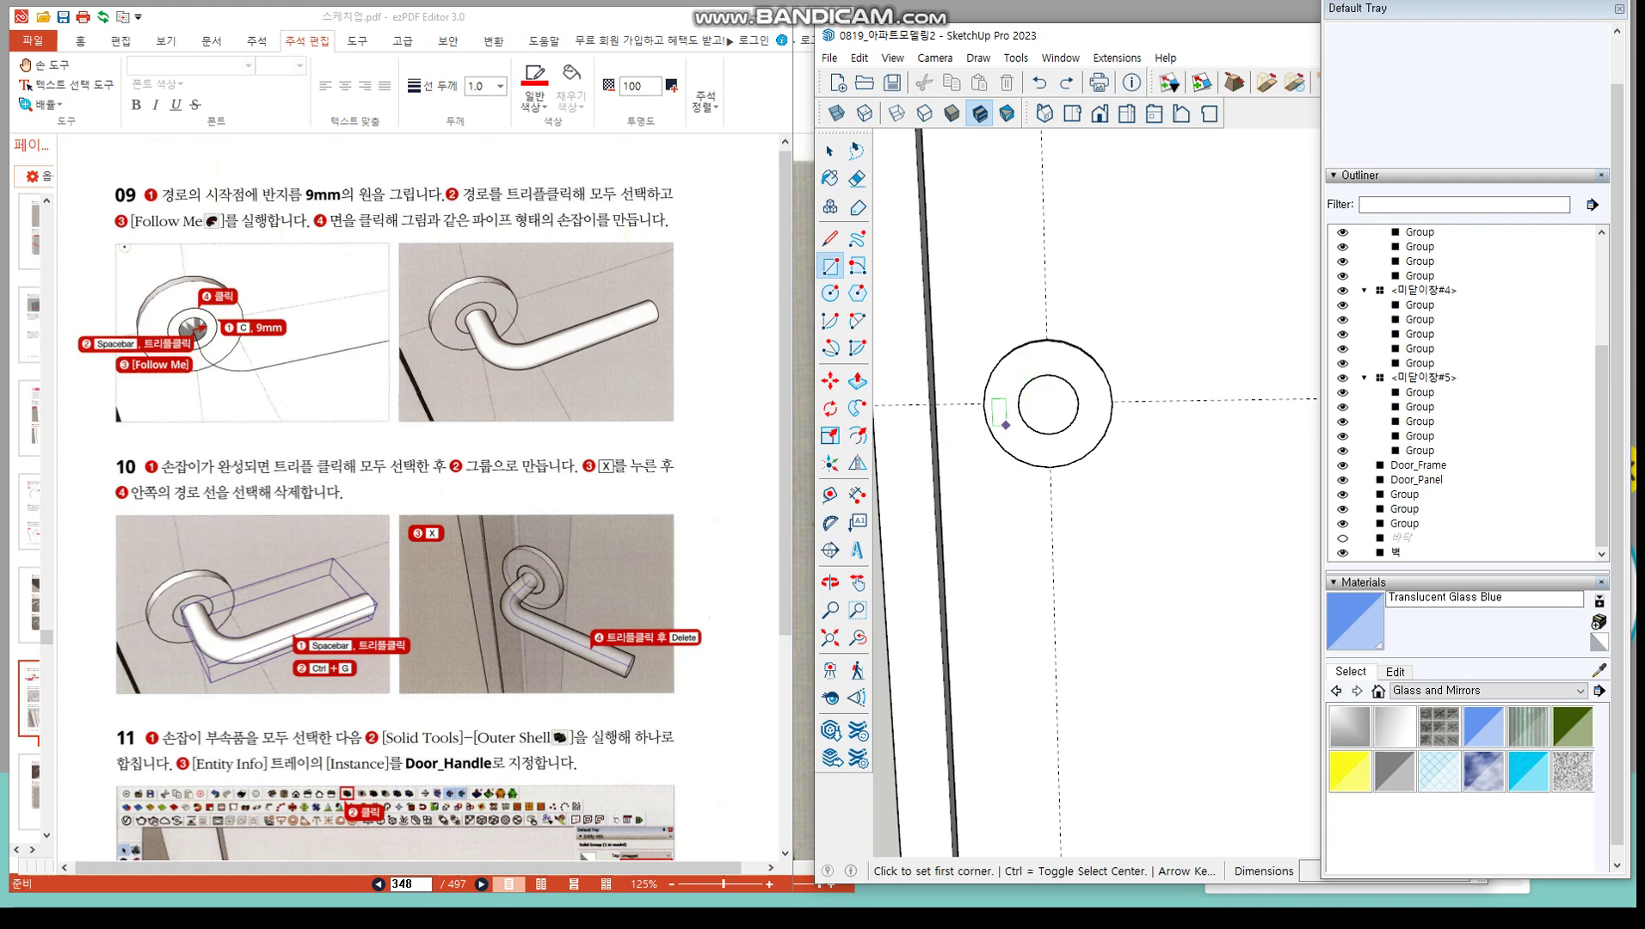
{"action": "left_click", "coordinate": [831, 582]}
{"action": "scroll", "coordinate": [962, 496], "scroll_direction": "down", "scroll_amount": 2}
{"action": "middle_click_drag", "start_coordinate": [962, 495], "coordinate": [886, 602]}
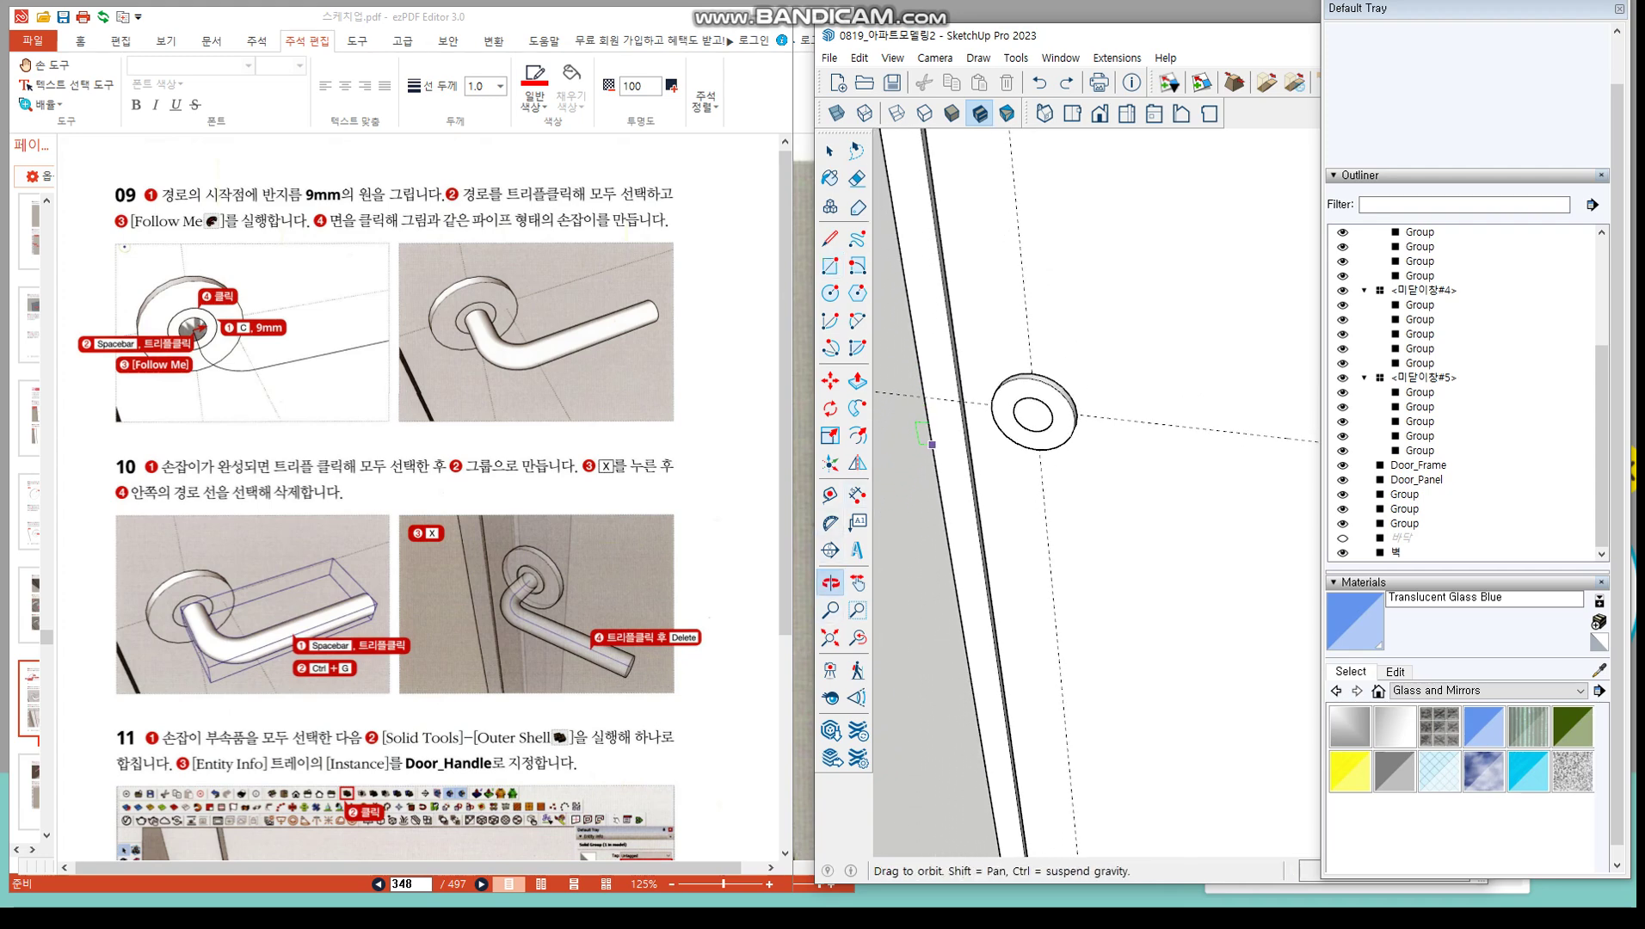
{"action": "scroll", "coordinate": [1034, 418], "scroll_direction": "up", "scroll_amount": 4}
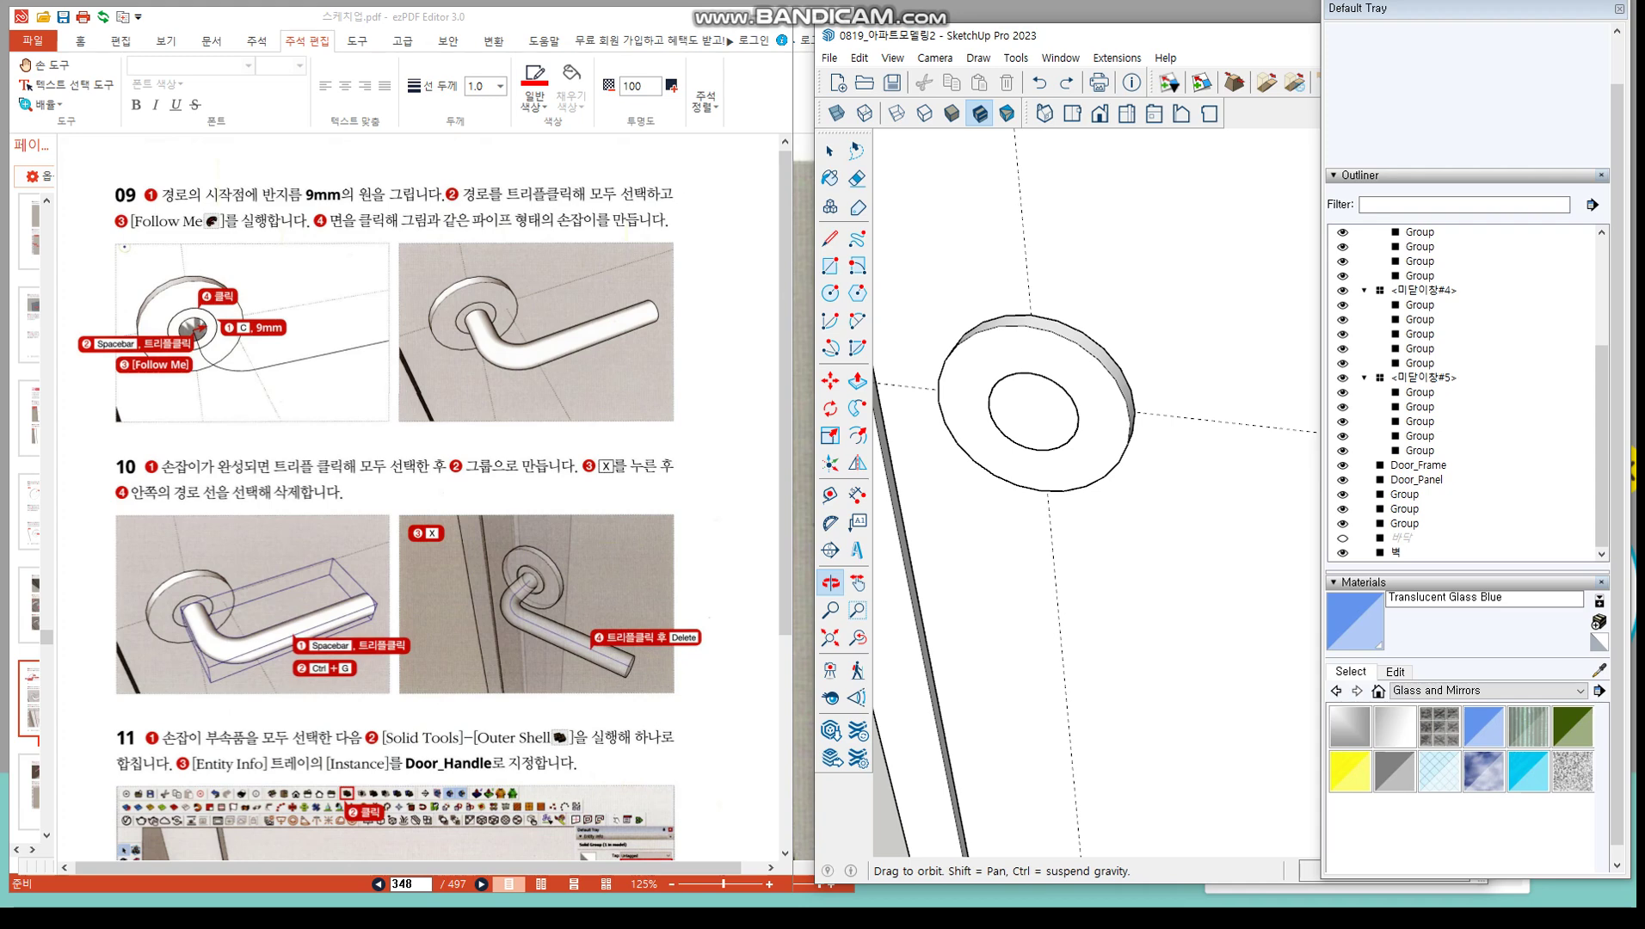
Start a rectangle at the centre of the handle disc, with its plane locked perpendicular to the blue Z-axis
{"action": "left_click", "coordinate": [830, 266]}
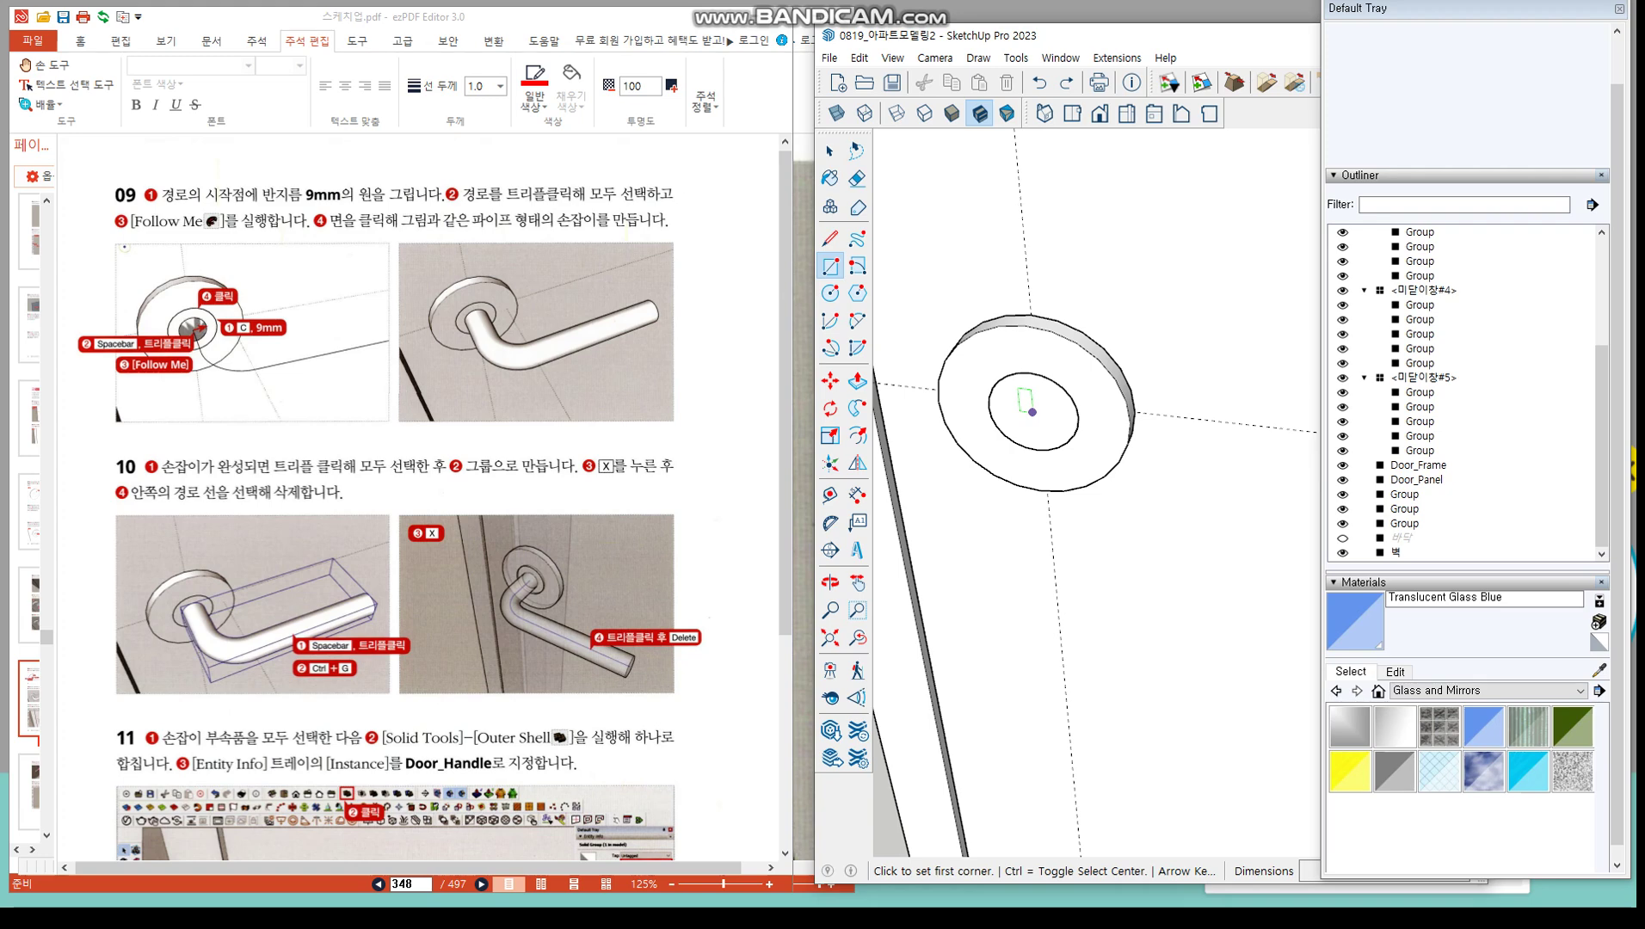
{"action": "key", "text": "Up"}
{"action": "left_click", "coordinate": [1033, 412]}
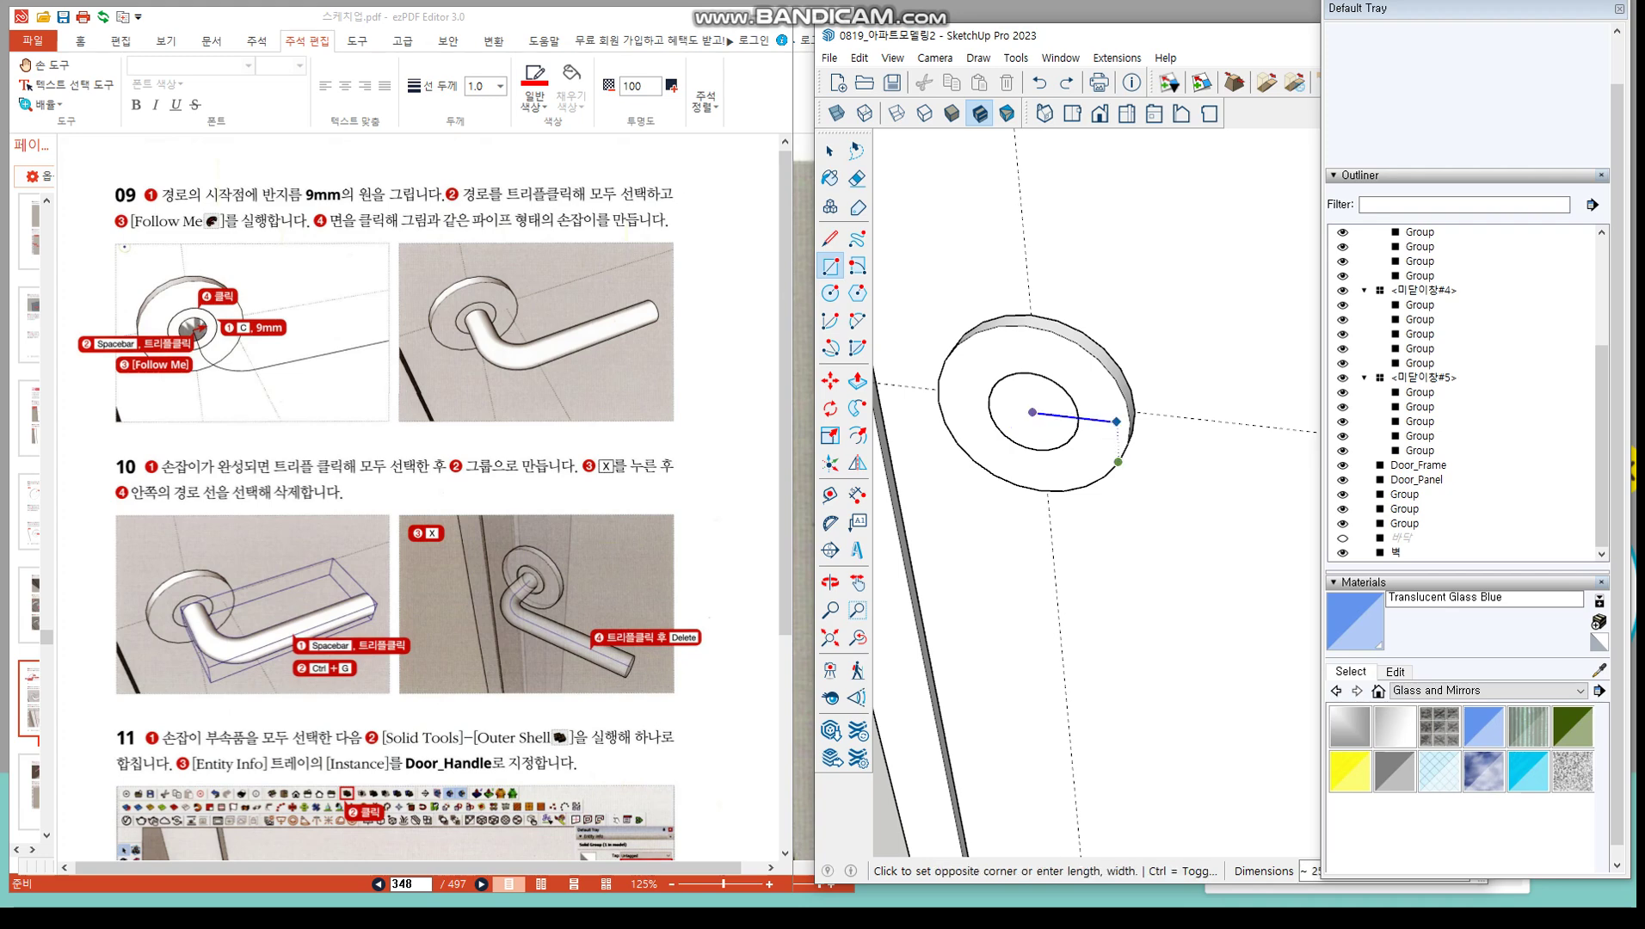
{"action": "scroll", "coordinate": [1032, 412], "scroll_direction": "down", "scroll_amount": 5}
{"action": "scroll", "coordinate": [1030, 462], "scroll_direction": "down", "scroll_amount": 4}
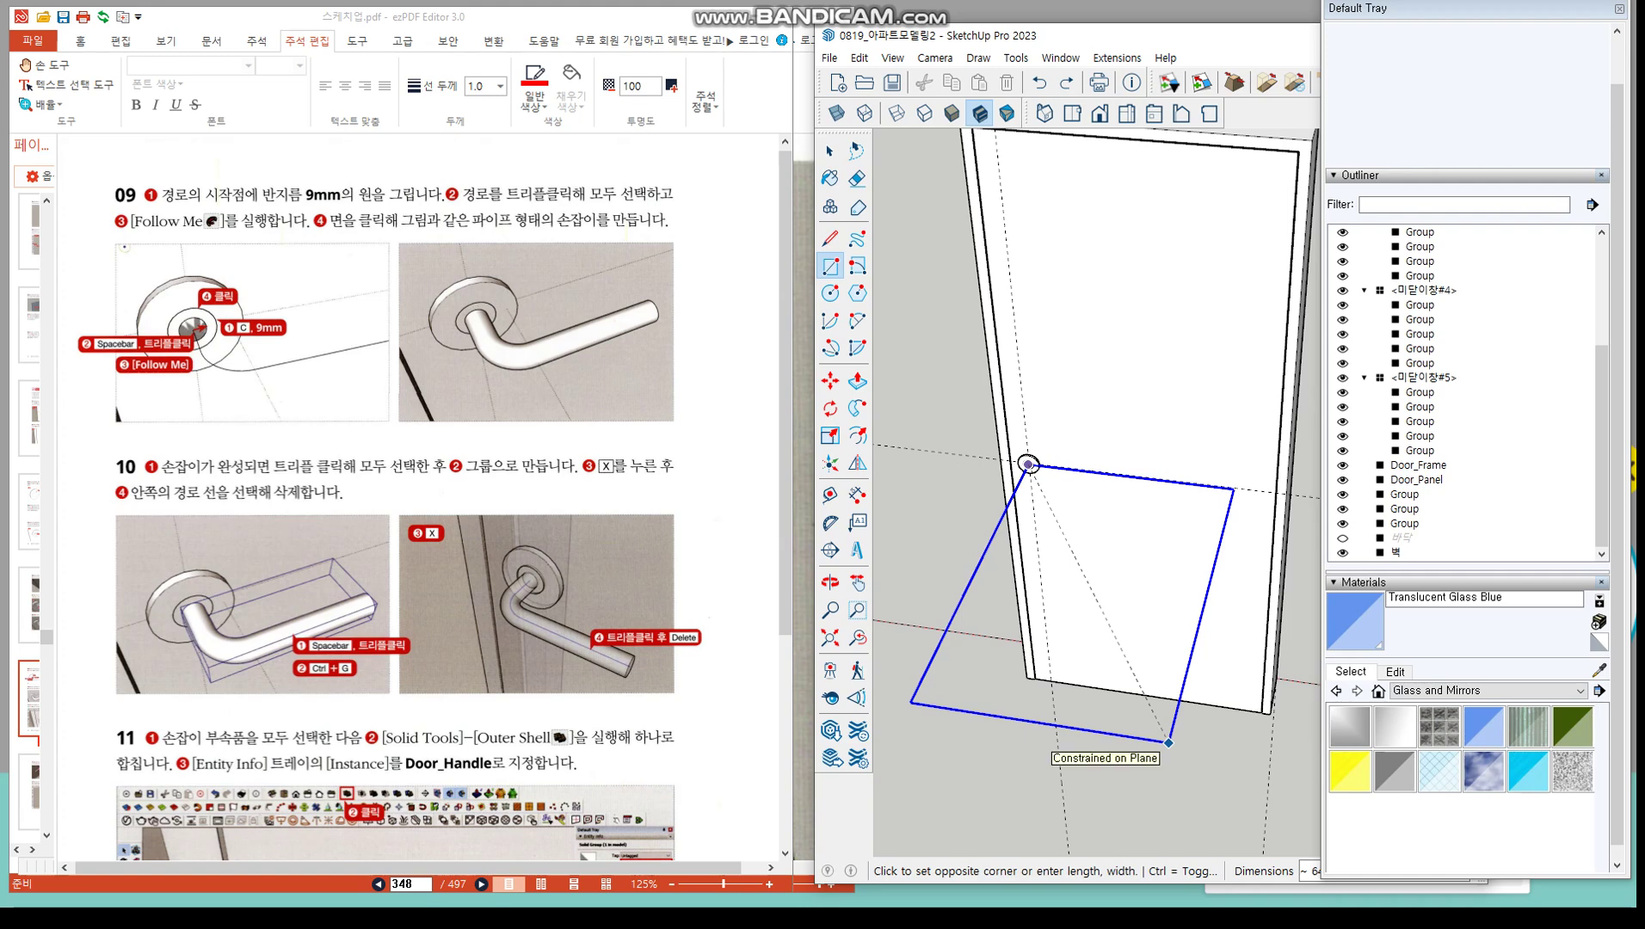
Look up the rectangle size in step 06 of the PDF manual and finish the rectangle at 125 × 50 mm
{"action": "scroll", "coordinate": [421, 499], "scroll_direction": "down", "scroll_amount": 2}
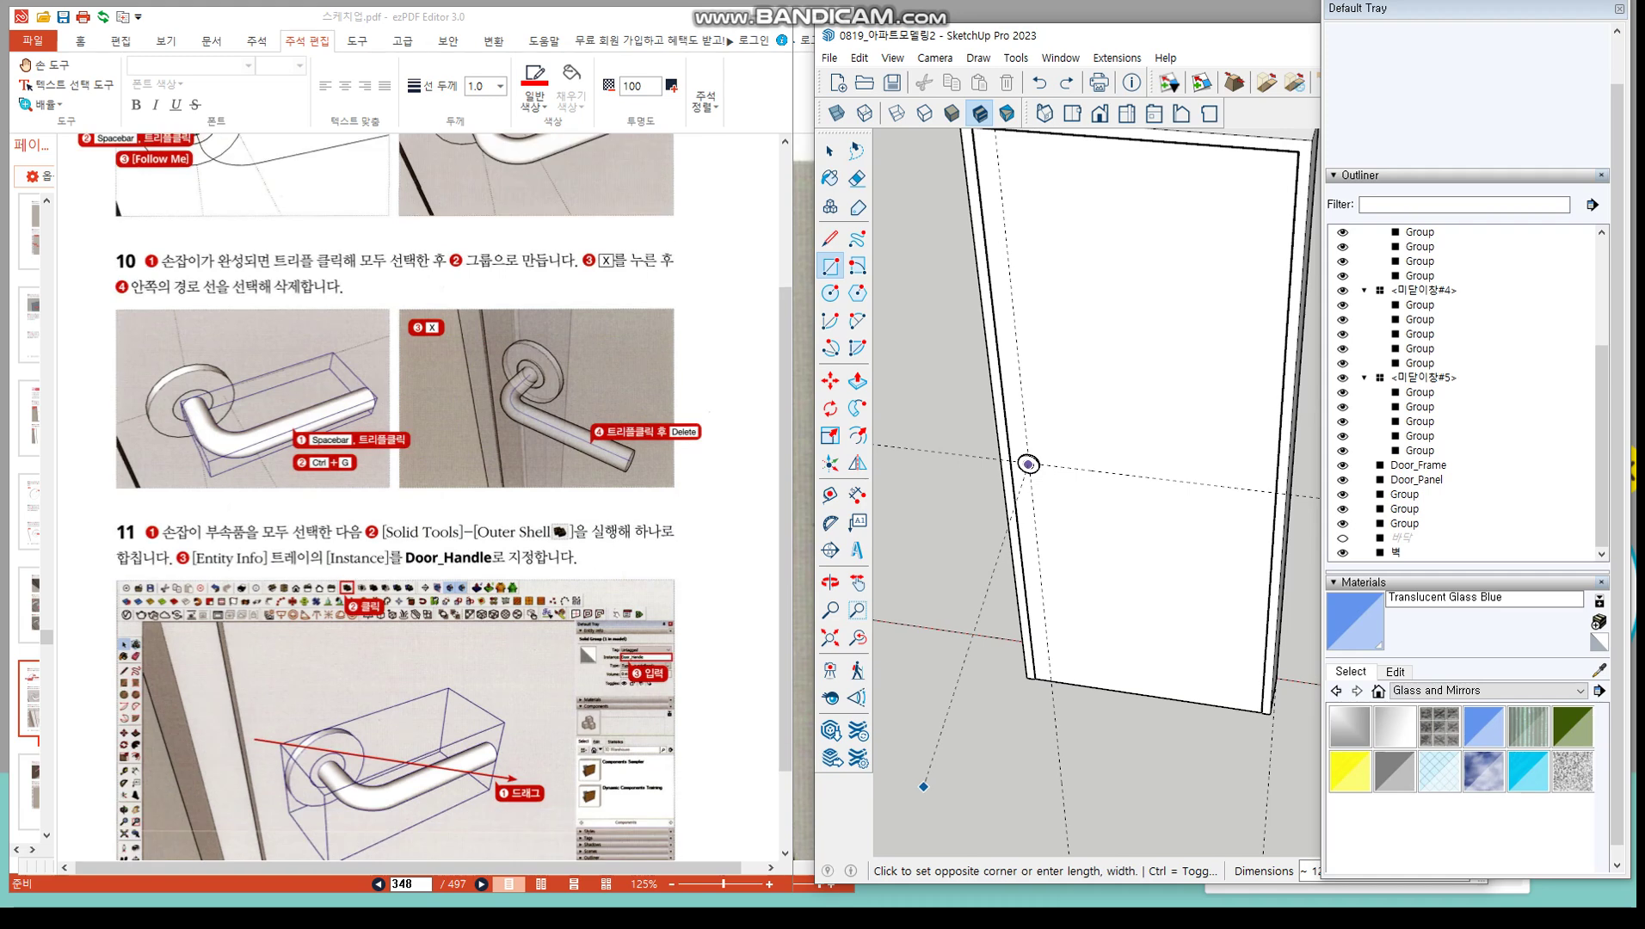
{"action": "scroll", "coordinate": [580, 532], "scroll_direction": "down", "scroll_amount": 5}
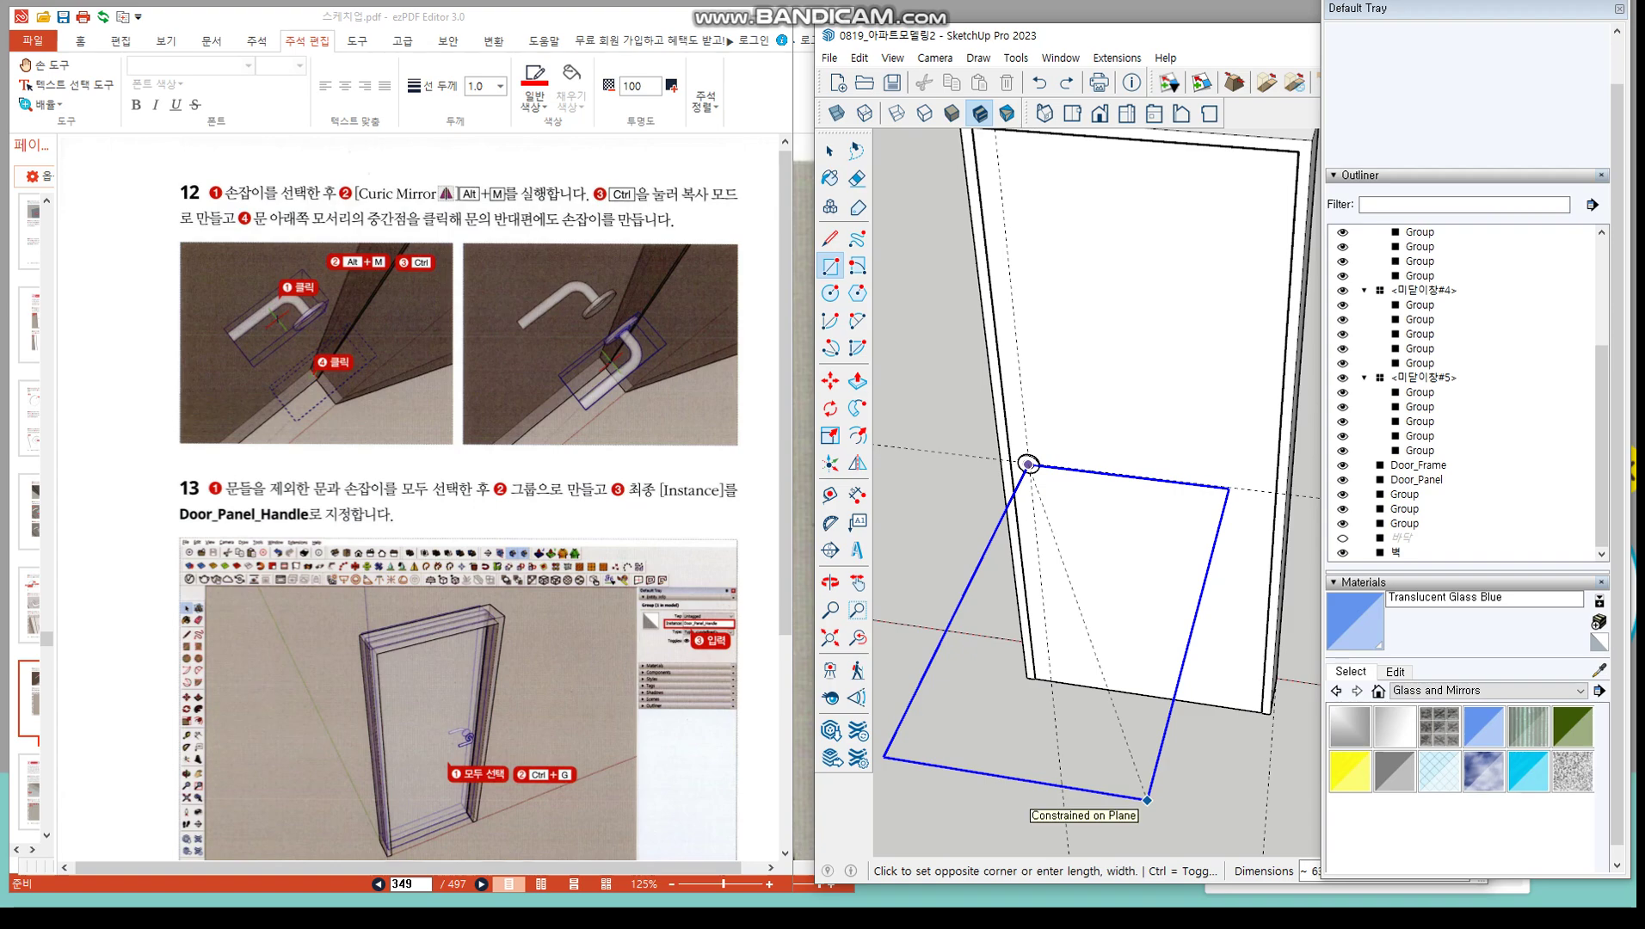
{"action": "scroll", "coordinate": [578, 531], "scroll_direction": "up", "scroll_amount": 5}
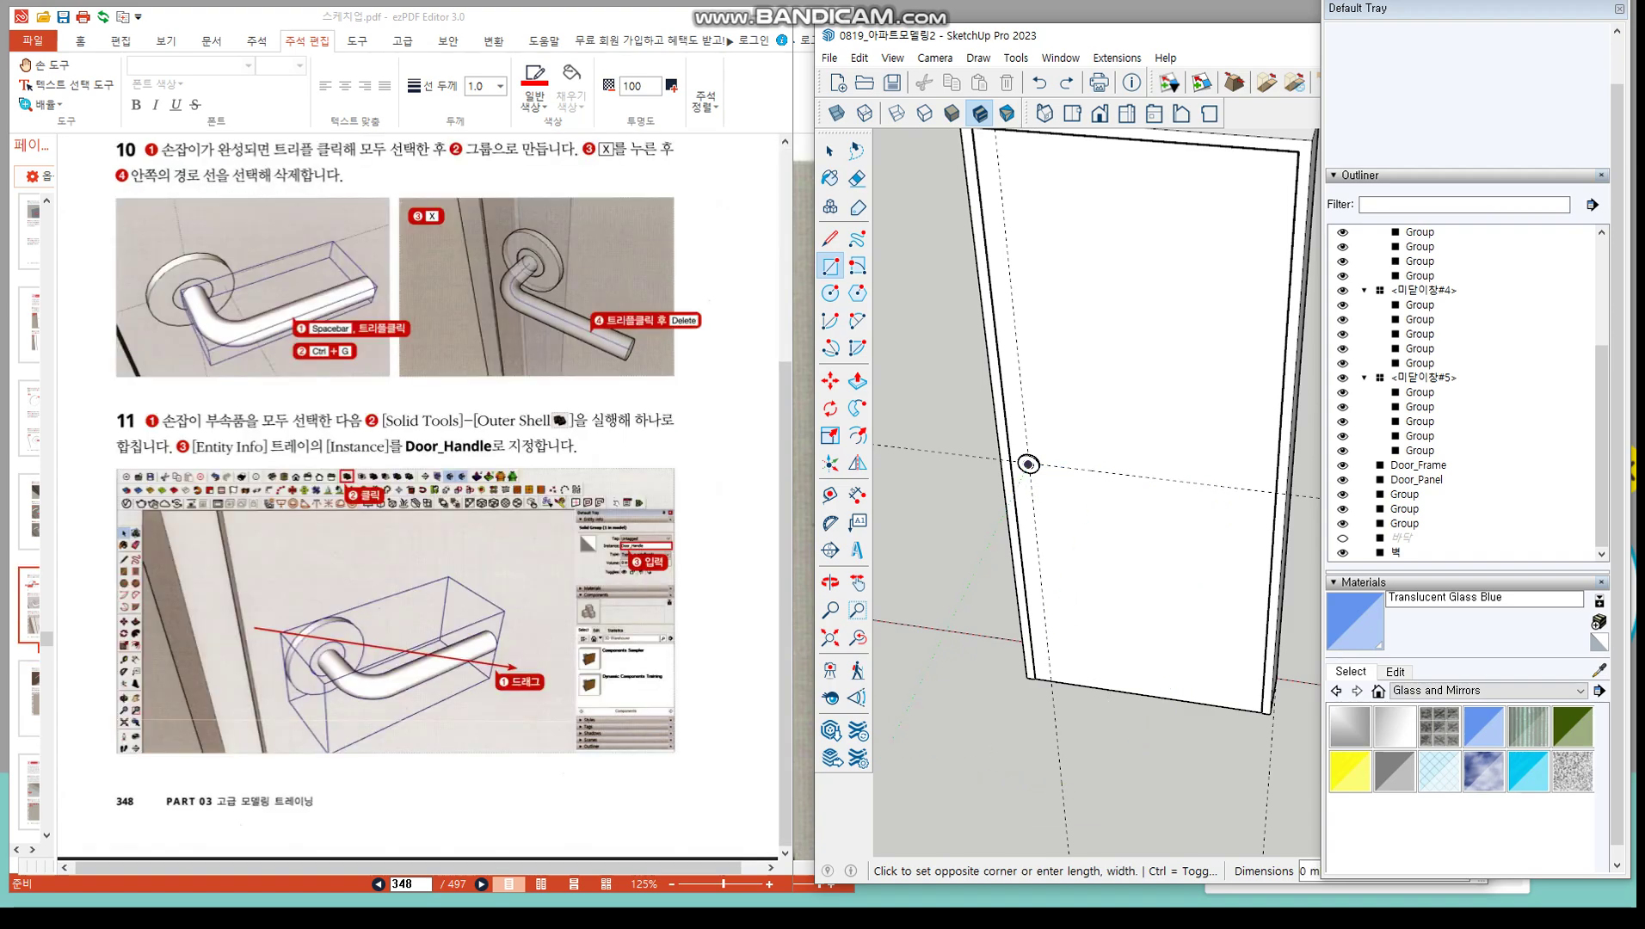
{"action": "scroll", "coordinate": [578, 531], "scroll_direction": "up", "scroll_amount": 3}
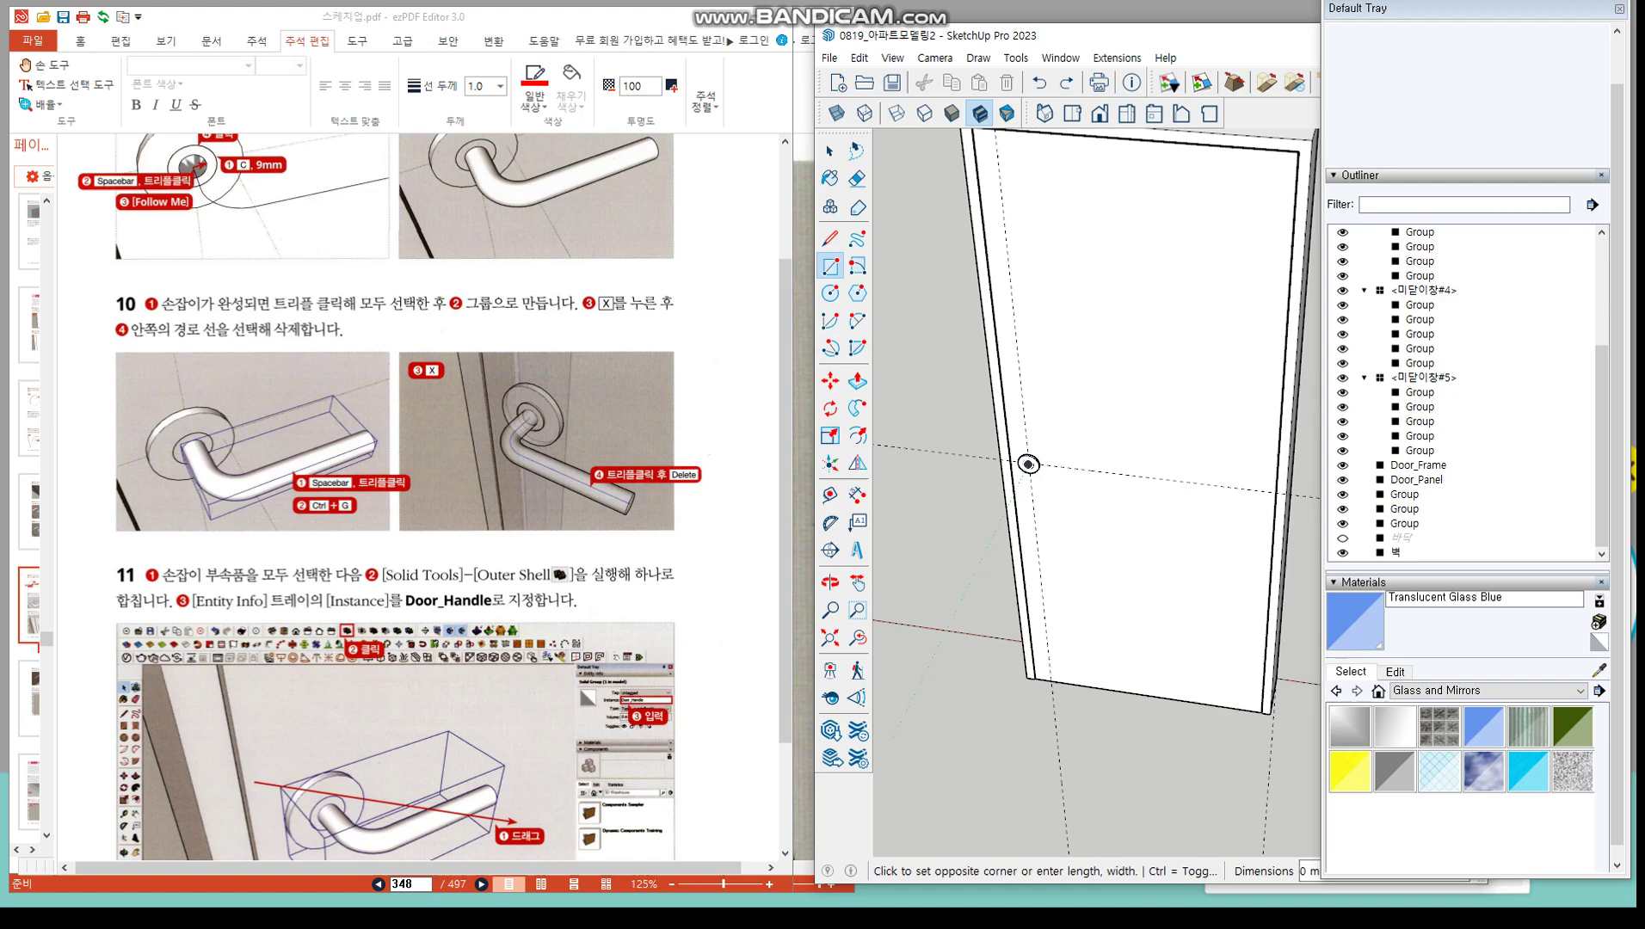
{"action": "scroll", "coordinate": [578, 532], "scroll_direction": "up", "scroll_amount": 3}
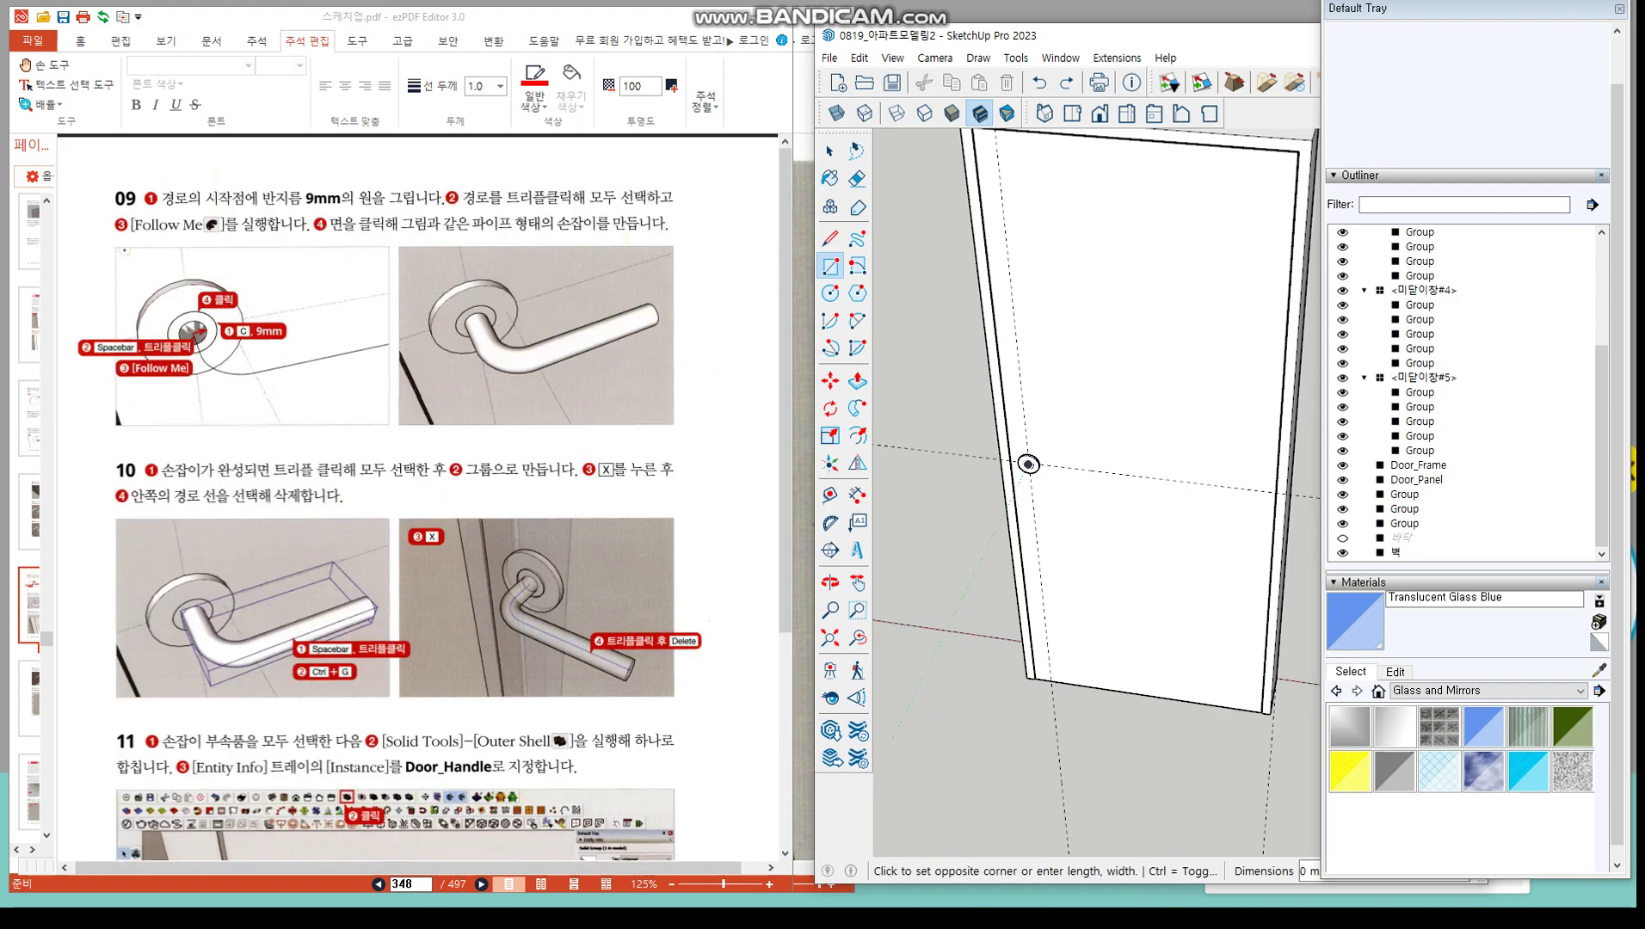
{"action": "scroll", "coordinate": [579, 531], "scroll_direction": "up", "scroll_amount": 3}
{"action": "scroll", "coordinate": [578, 531], "scroll_direction": "up", "scroll_amount": 6}
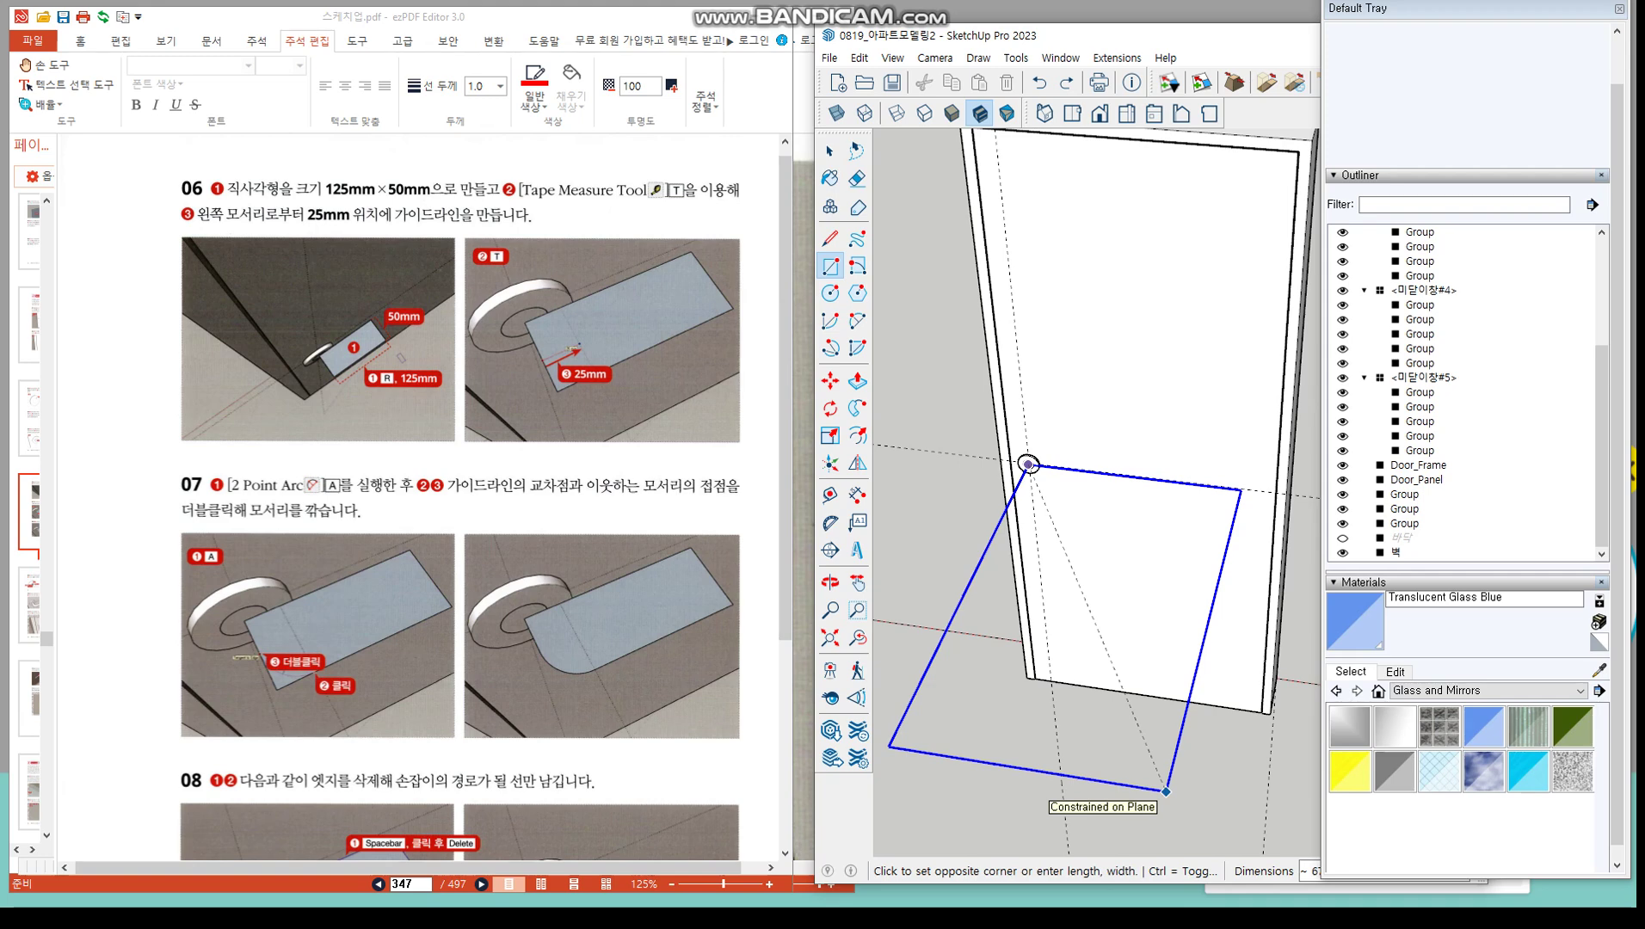
{"action": "type", "text": "125,"}
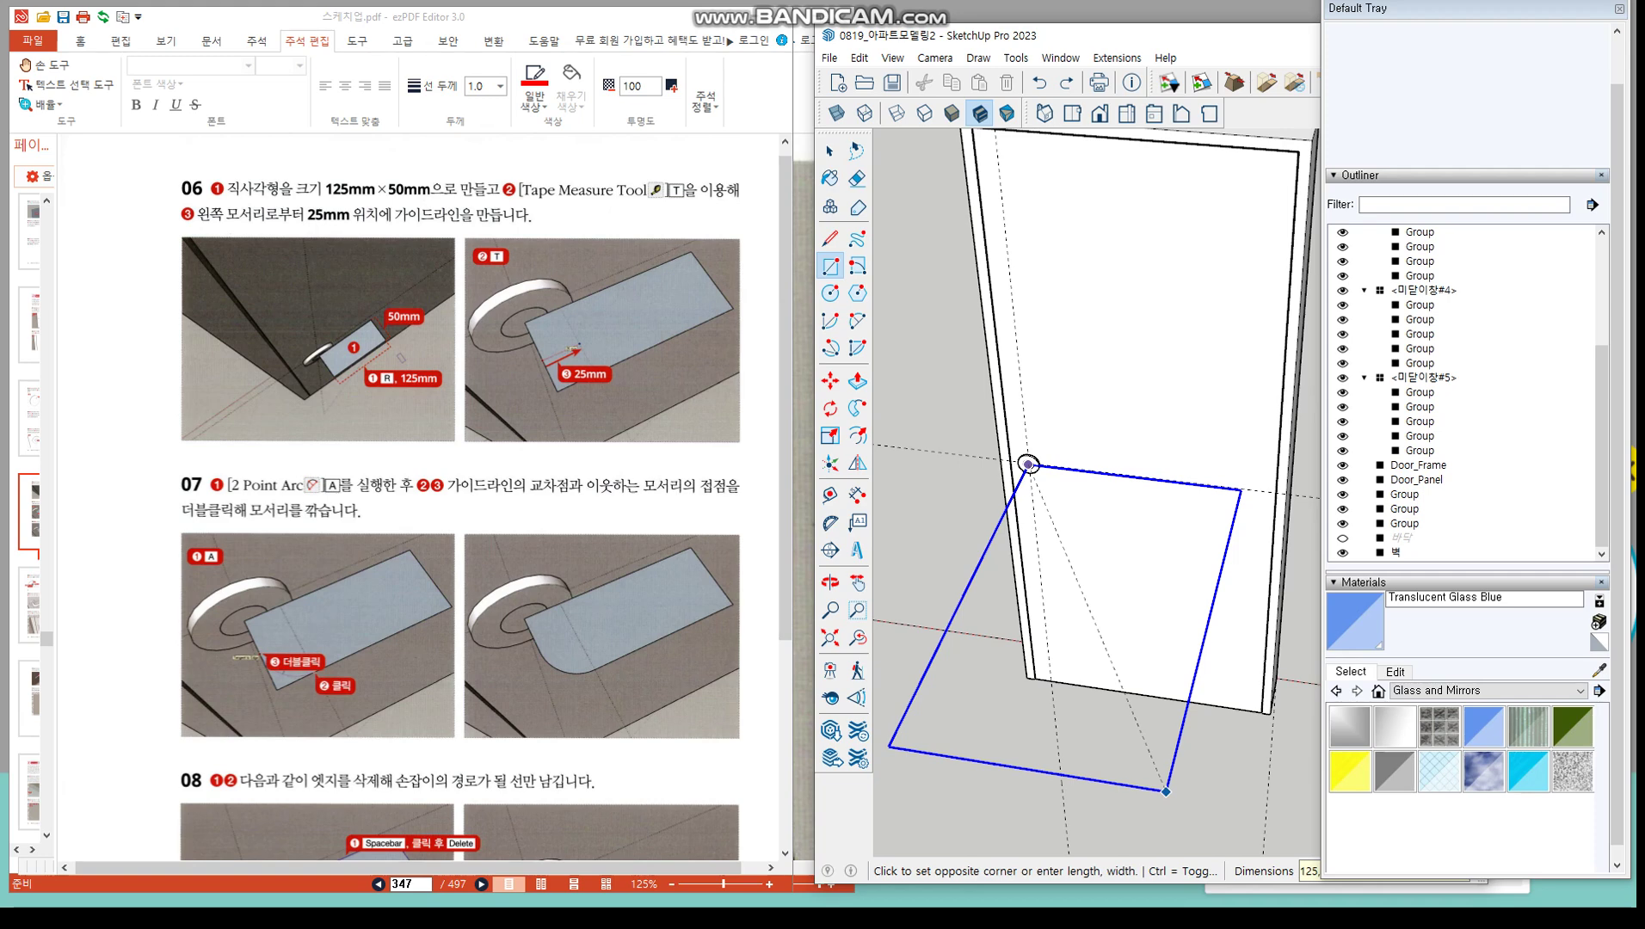
{"action": "key", "text": "Return"}
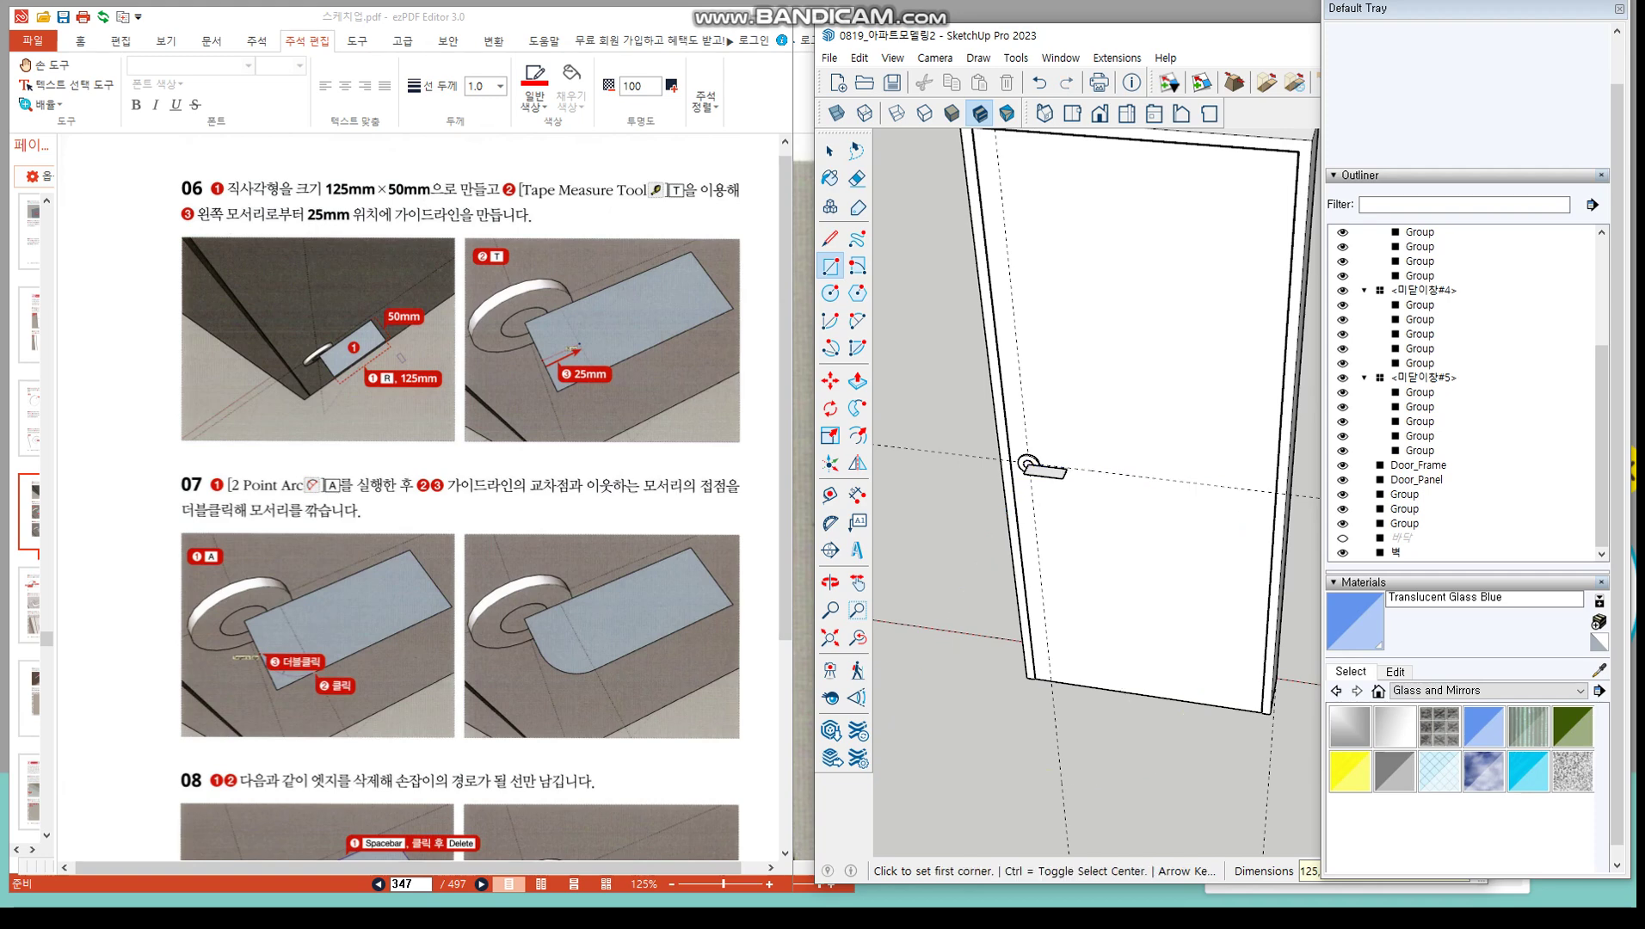
Place a guide line on the rectangle 25 mm in from its short edge nearest the disc's hinge-free side
{"action": "left_click", "coordinate": [830, 583]}
{"action": "left_click_drag", "start_coordinate": [865, 604], "coordinate": [877, 602]}
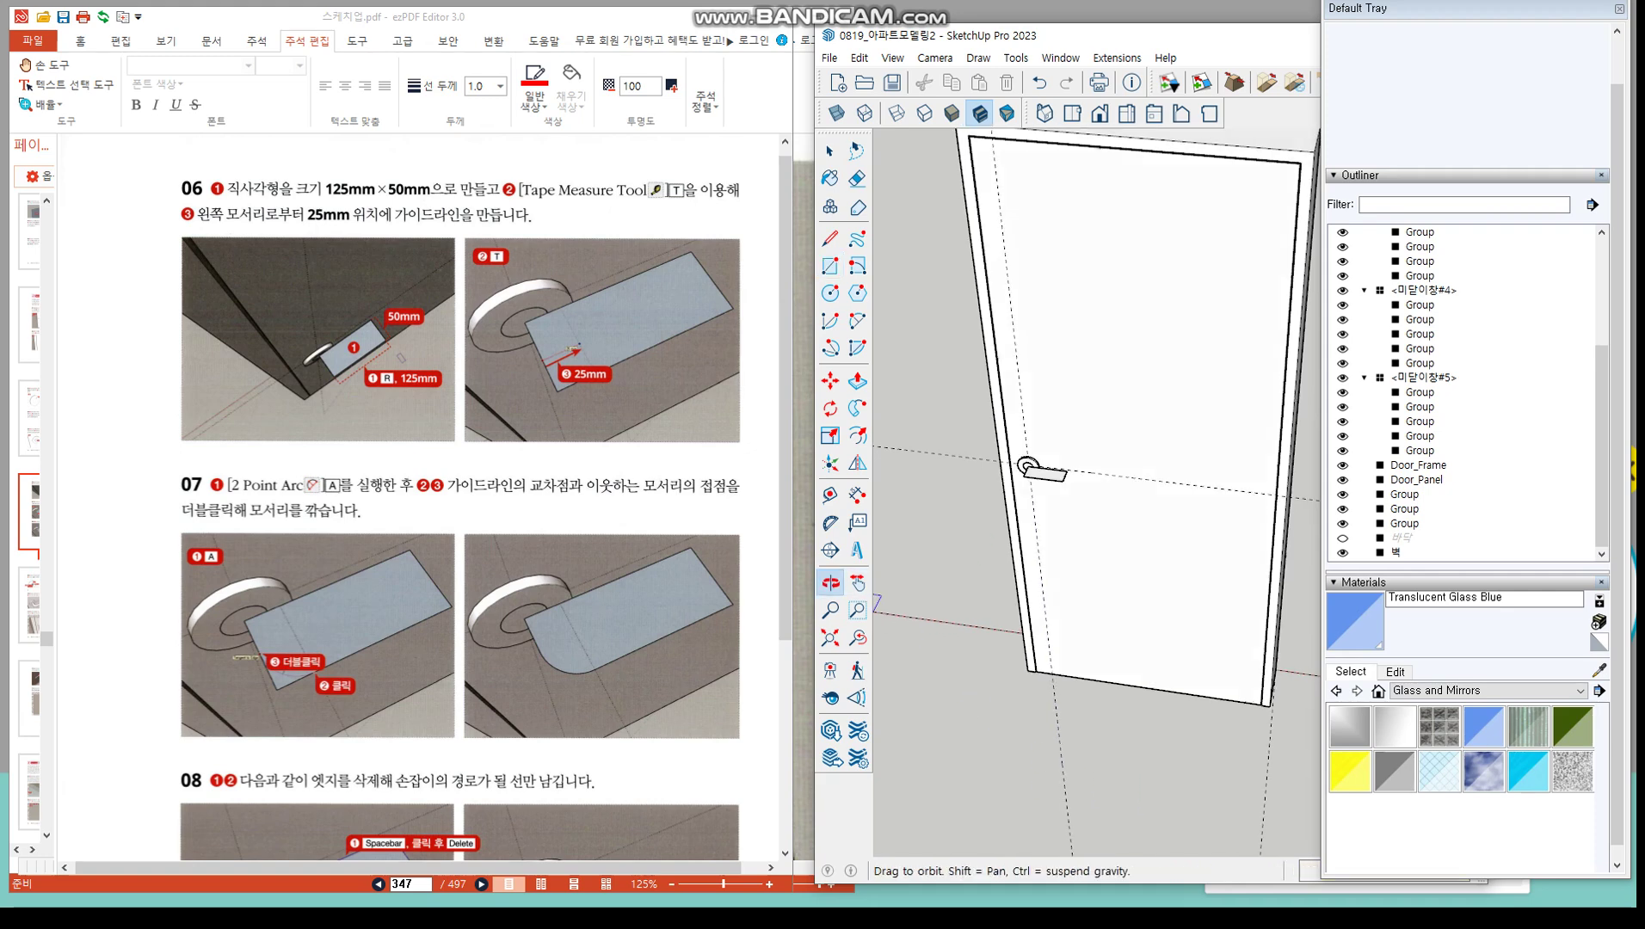
{"action": "middle_click_drag", "start_coordinate": [1022, 413], "coordinate": [1022, 484]}
{"action": "scroll", "coordinate": [1022, 482], "scroll_direction": "up", "scroll_amount": 6}
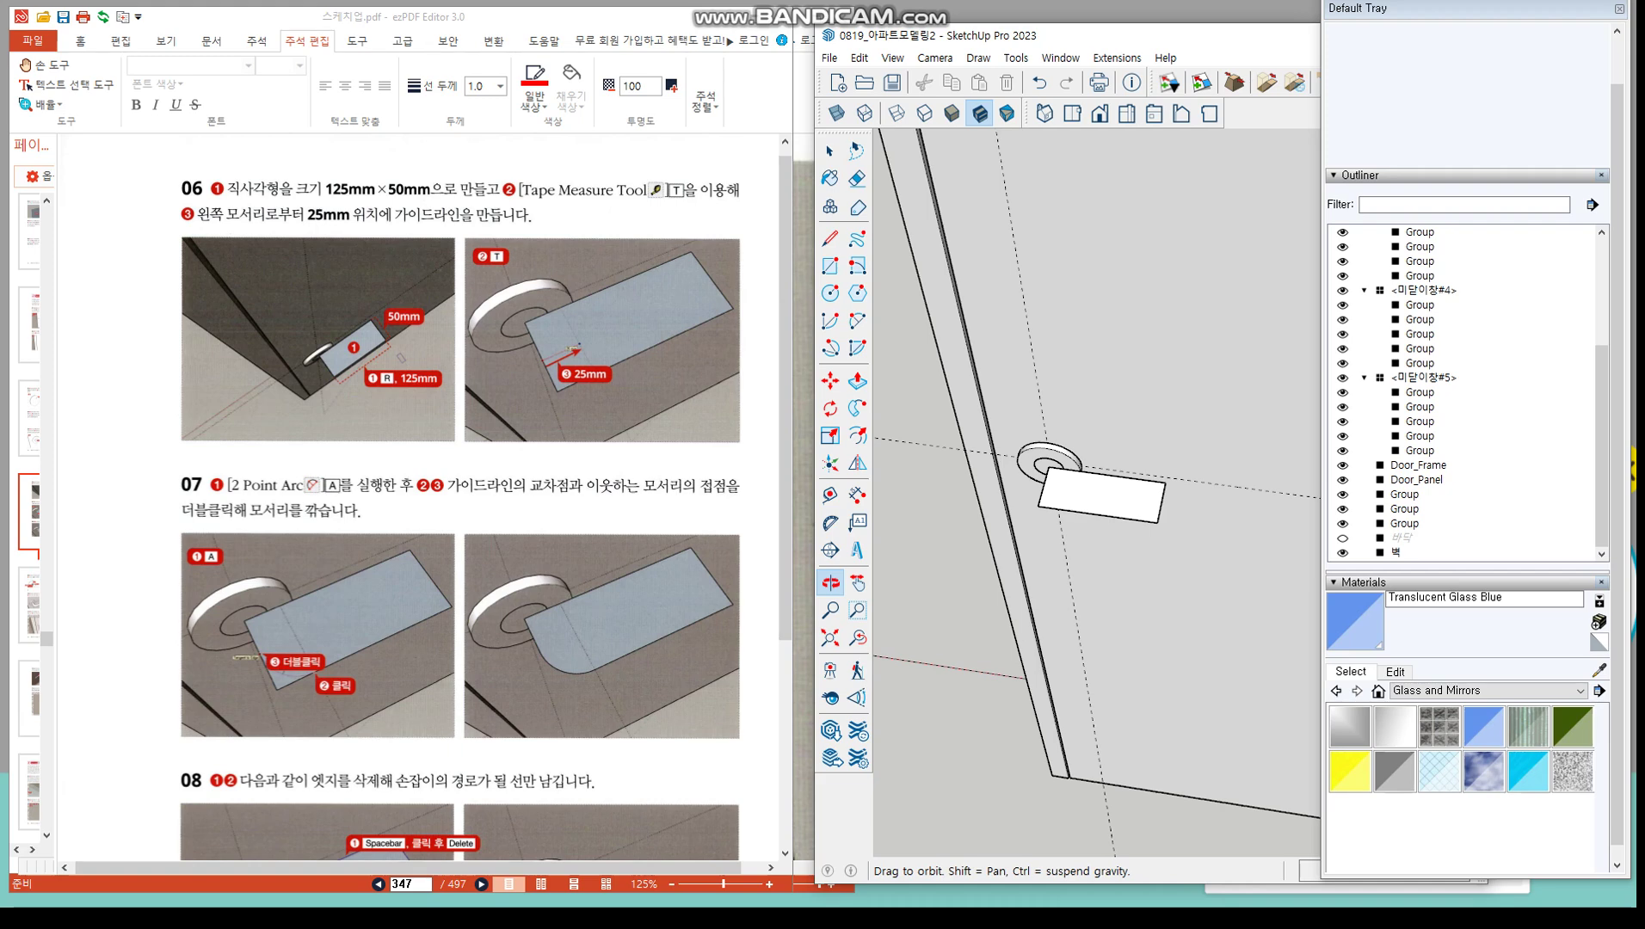
{"action": "scroll", "coordinate": [1056, 495], "scroll_direction": "up", "scroll_amount": 4}
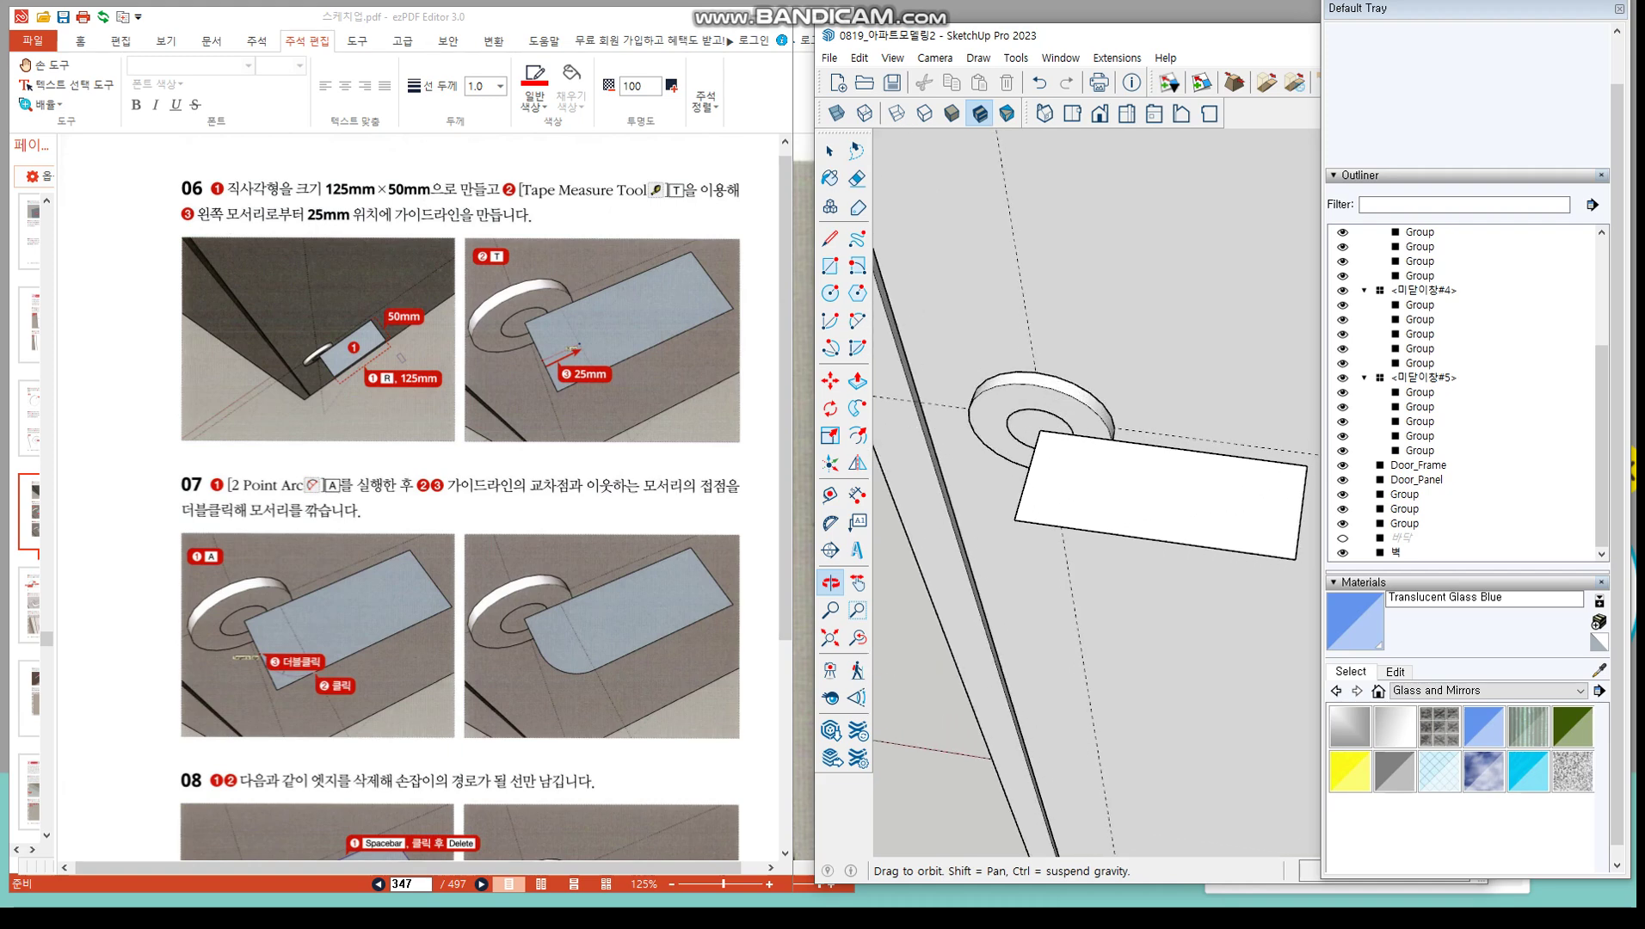
{"action": "left_click", "coordinate": [831, 495]}
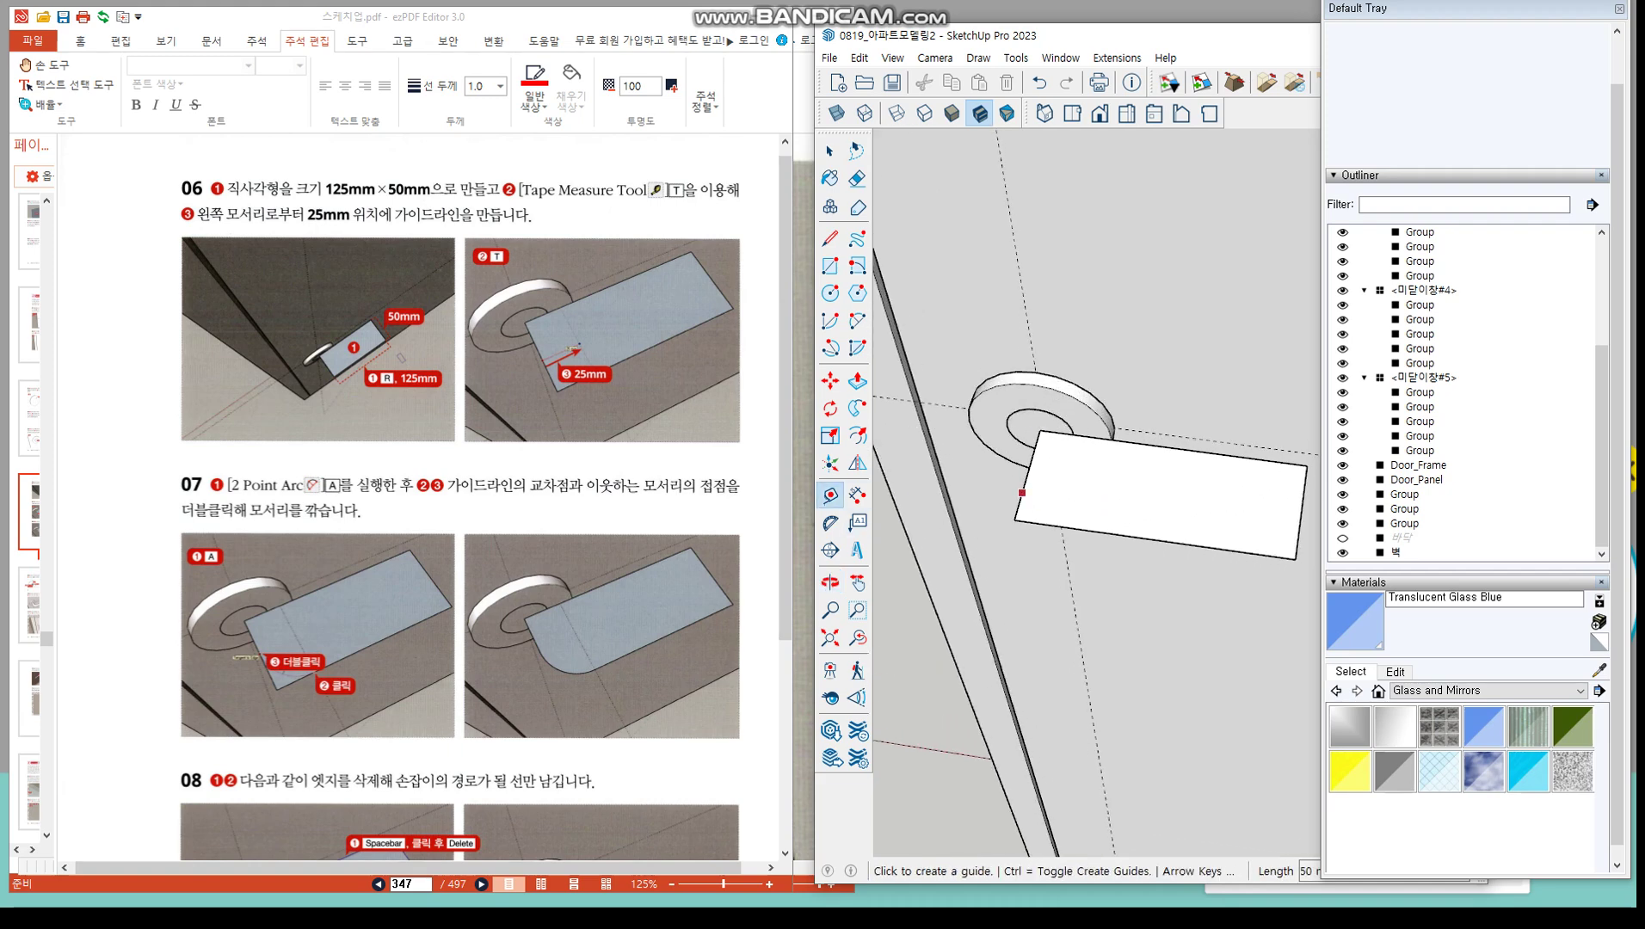
{"action": "left_click", "coordinate": [1022, 492]}
{"action": "type", "text": "25"}
{"action": "key", "text": "Return"}
{"action": "scroll", "coordinate": [1096, 489], "scroll_direction": "up", "scroll_amount": 1}
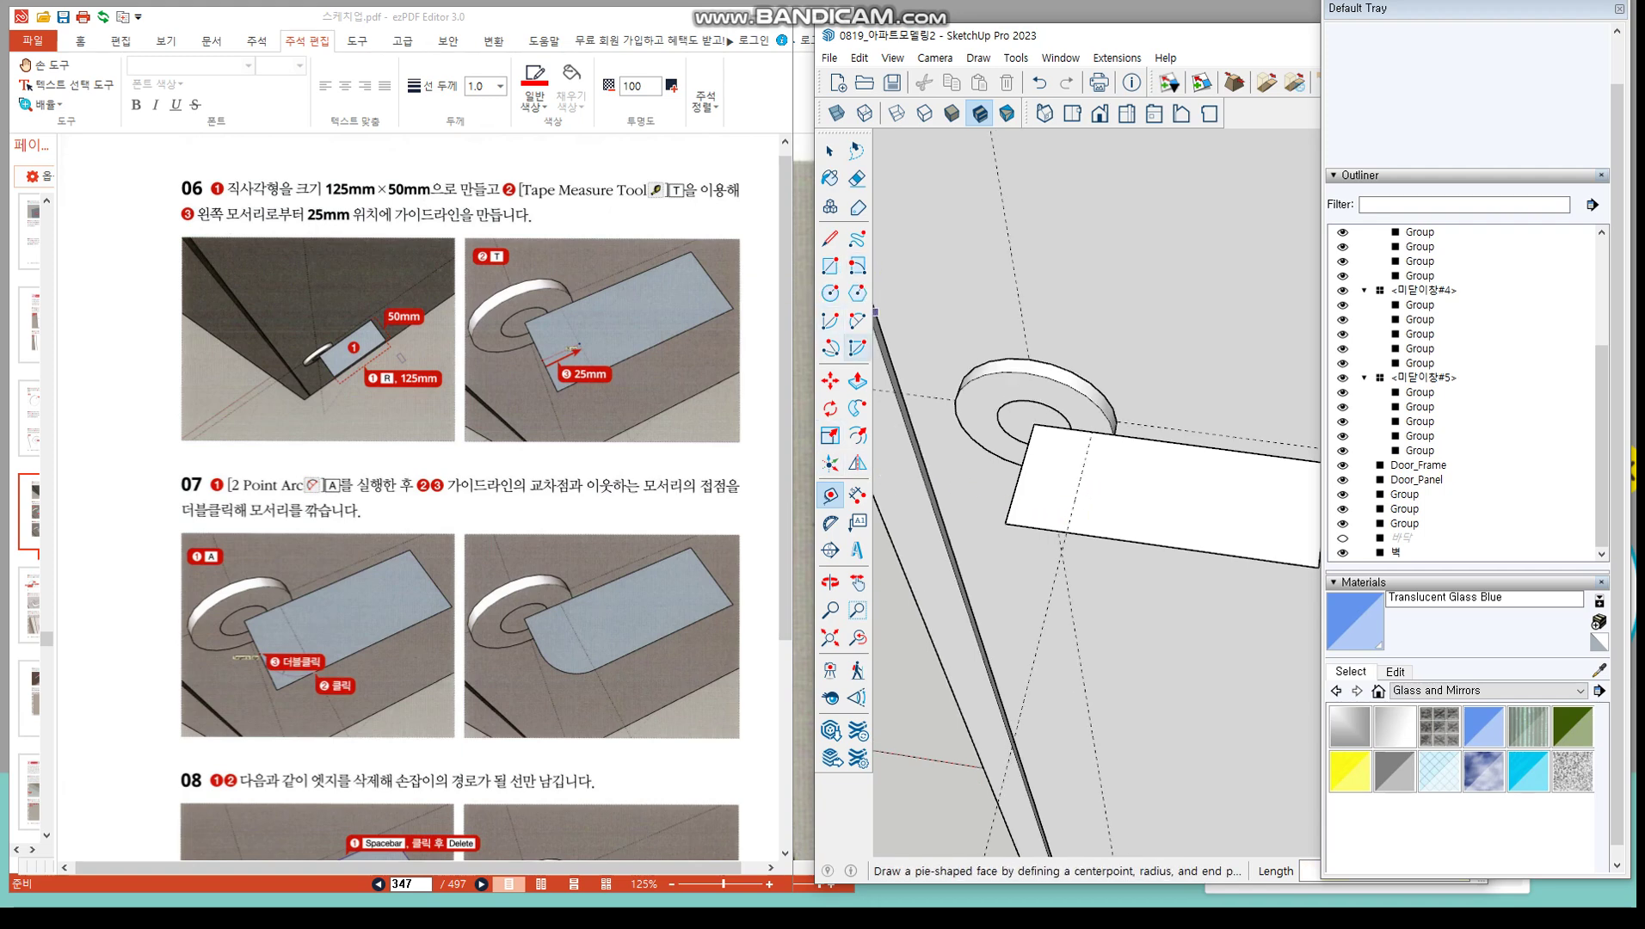
Repeat the 25 mm Tape Measure offset from the same short edge onto the existing guide line
{"action": "left_click", "coordinate": [857, 320]}
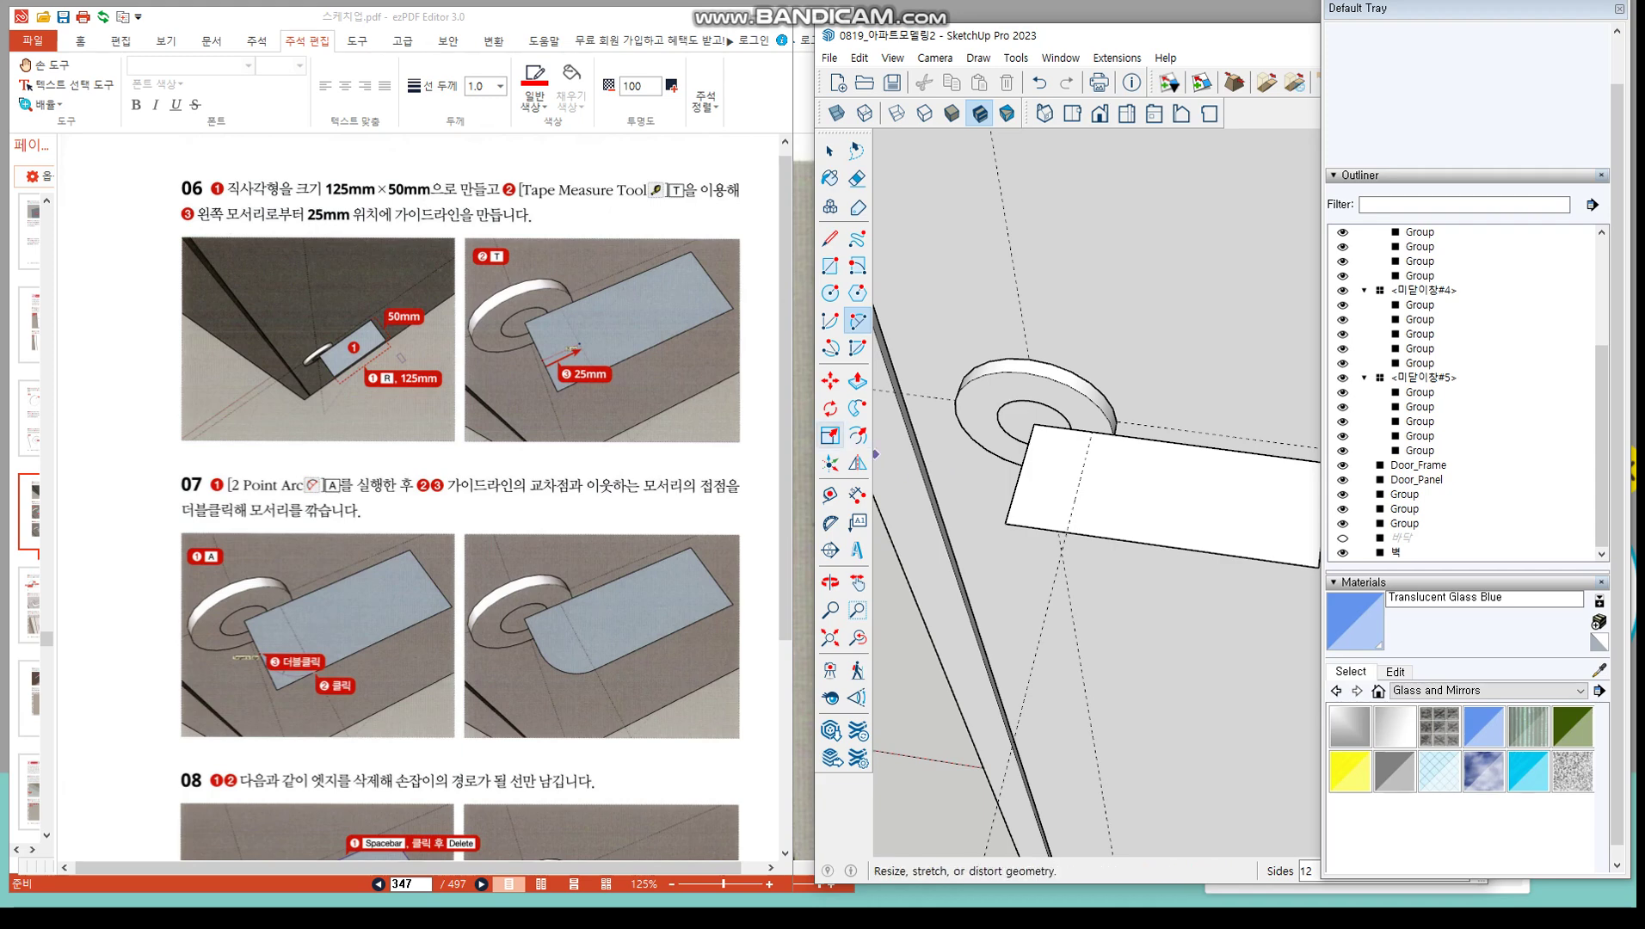
{"action": "left_click", "coordinate": [830, 495]}
{"action": "left_click", "coordinate": [1015, 490]}
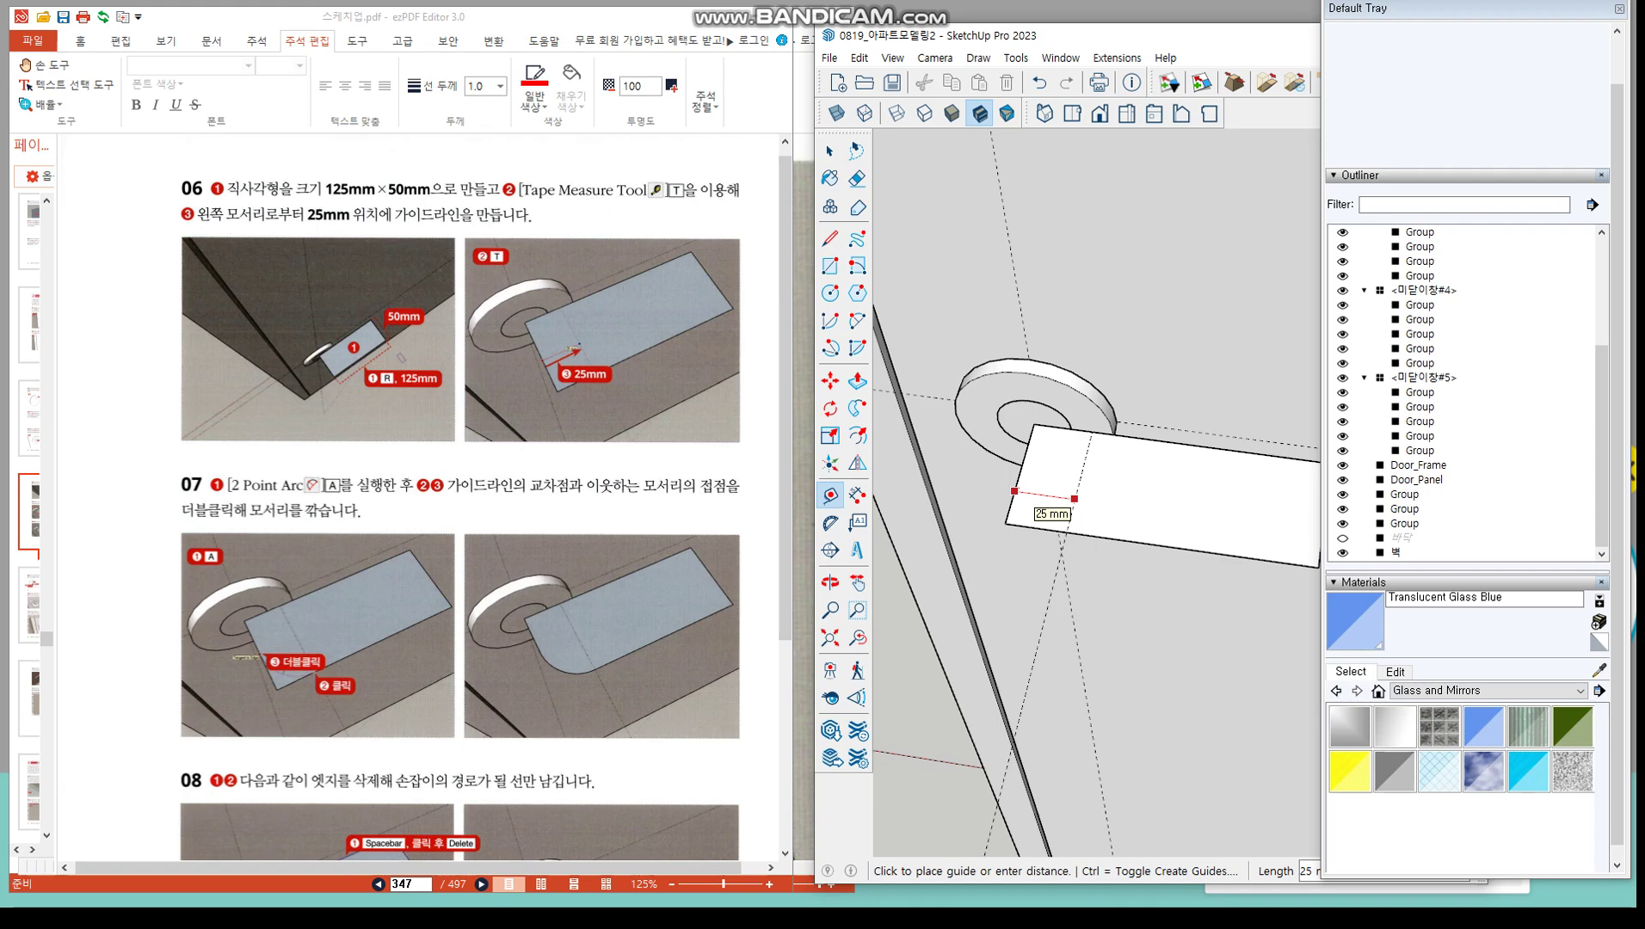
{"action": "left_click", "coordinate": [1074, 498]}
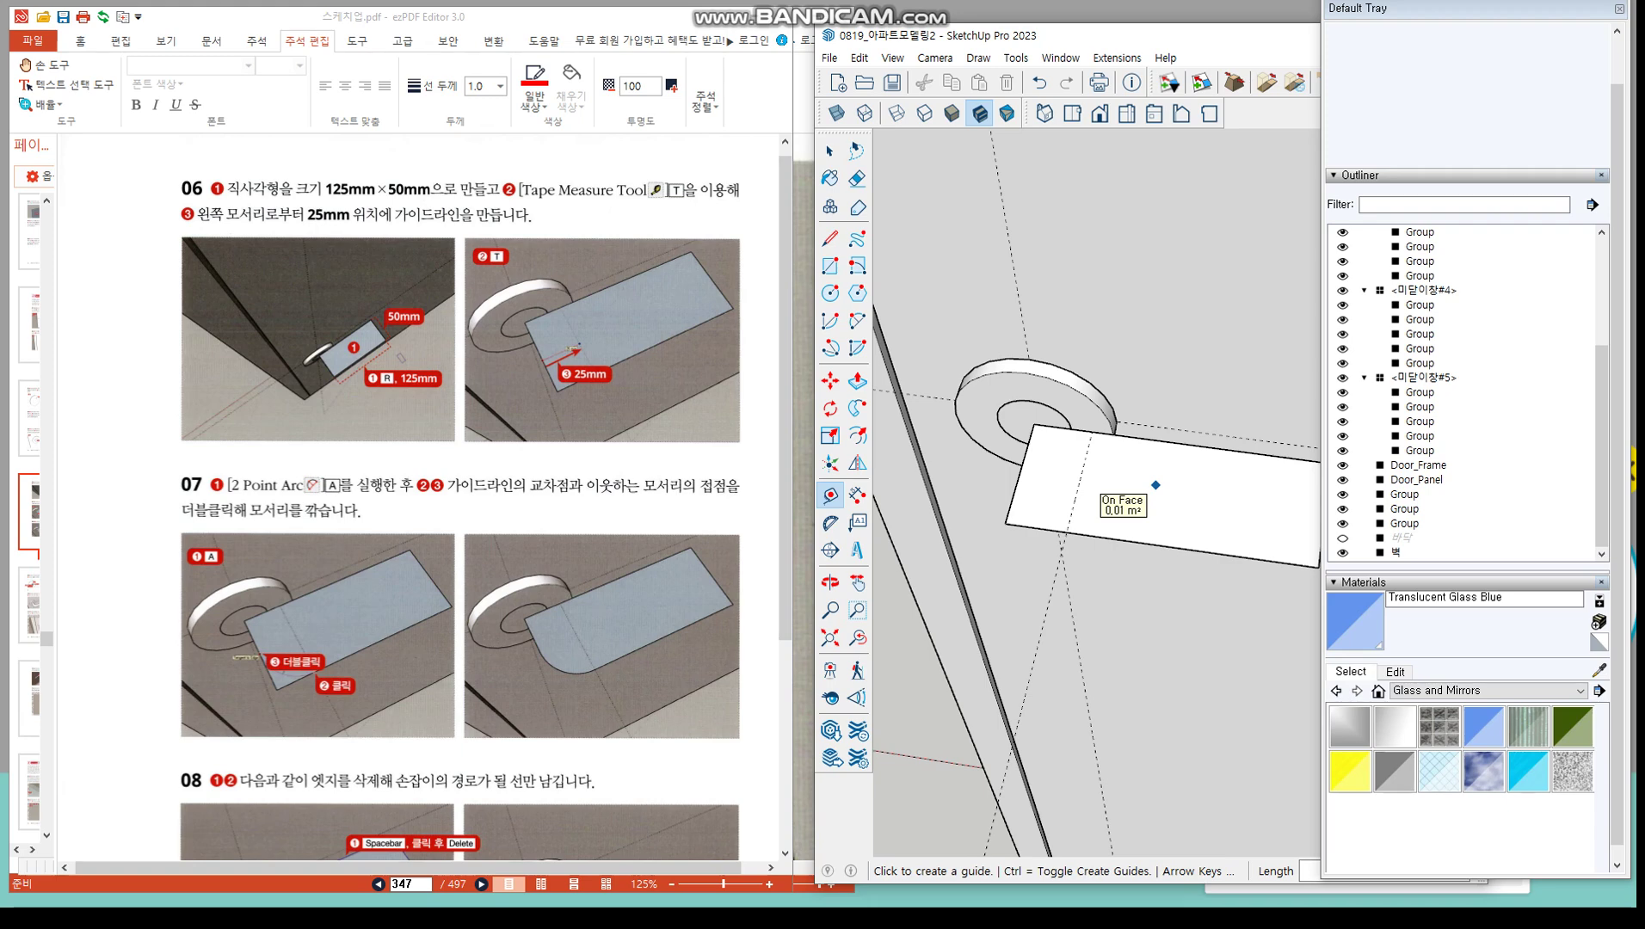
Round off the rectangle's outer corner with a tangent 2 Point Arc from the guide's intersection to the adjoining short edge
{"action": "key", "text": "a"}
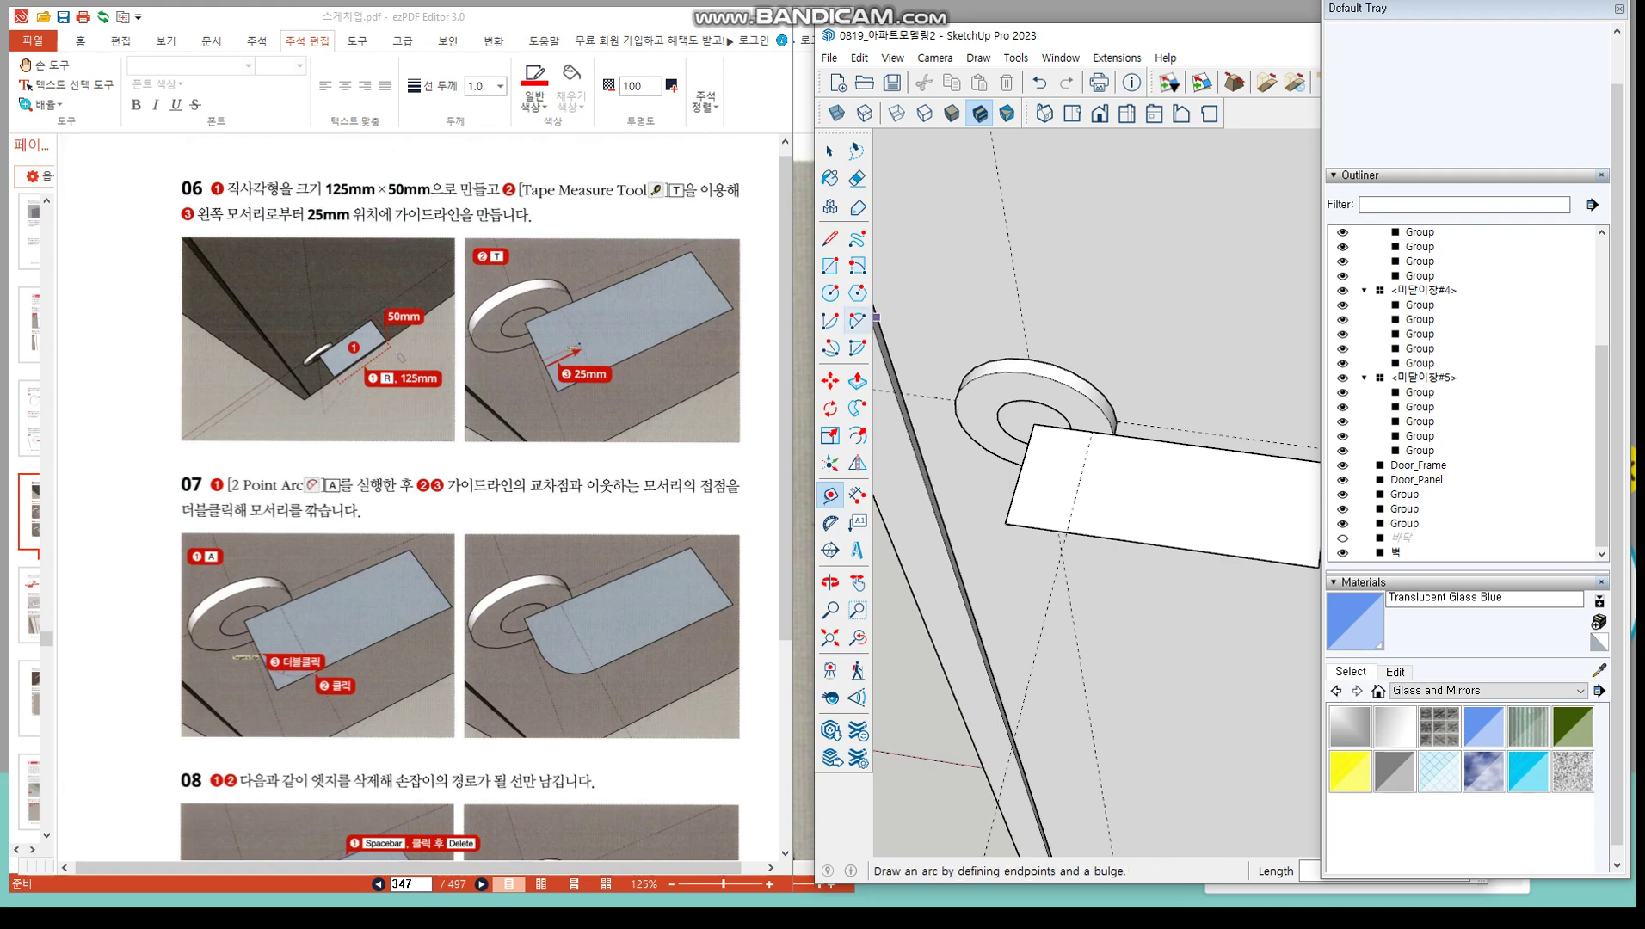
{"action": "left_click", "coordinate": [1067, 532]}
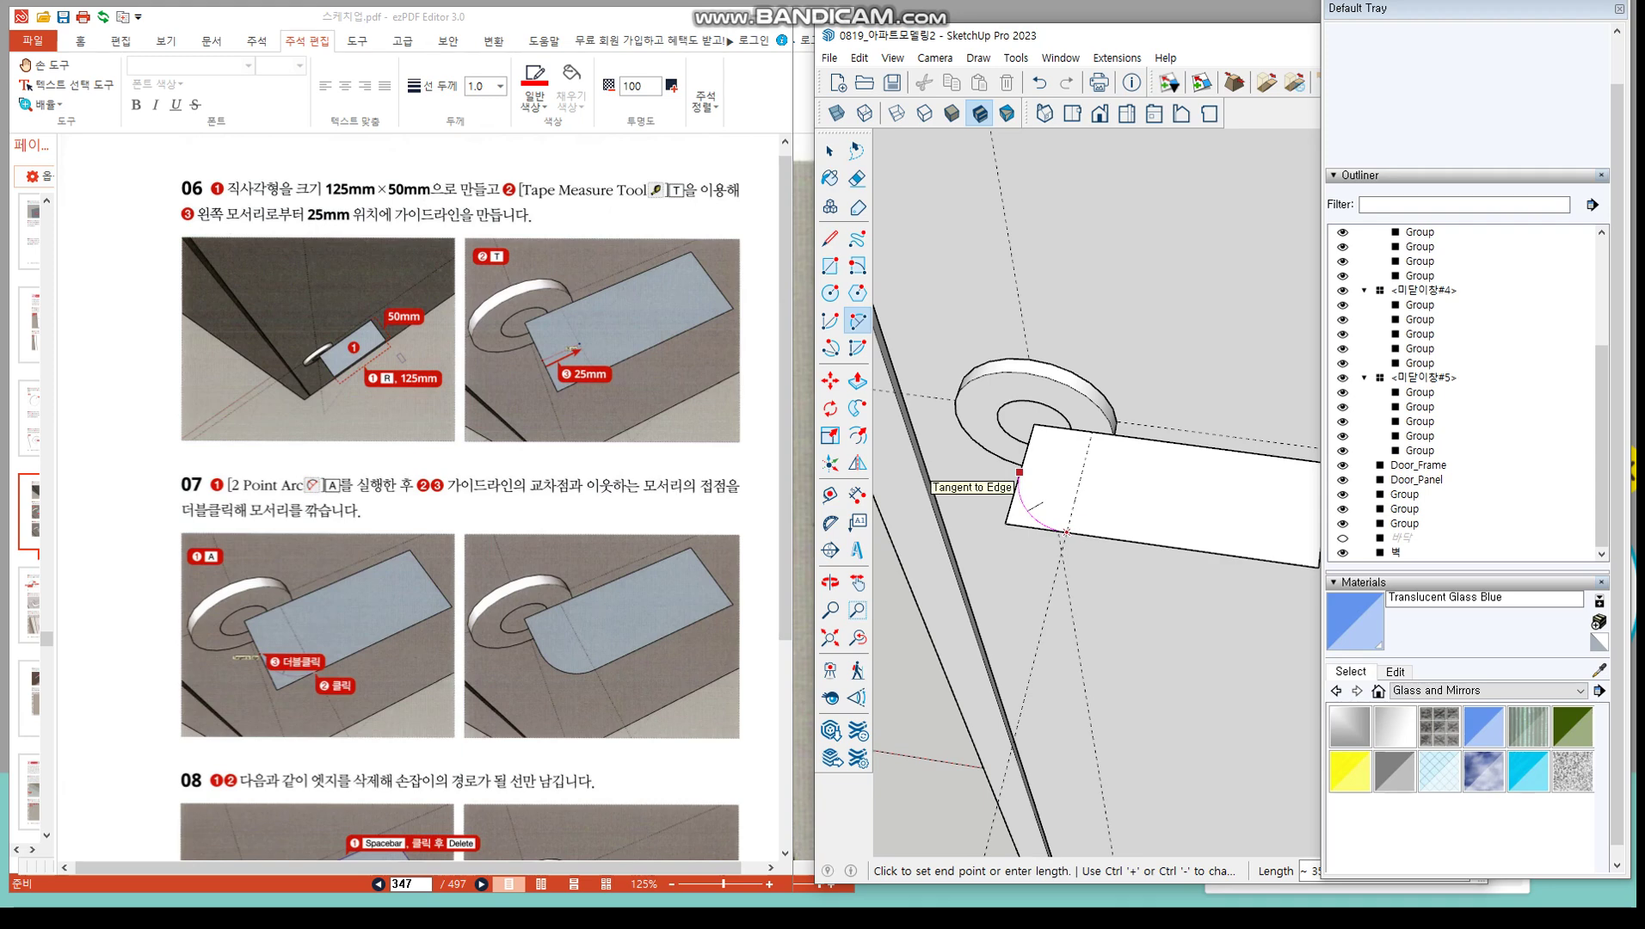
{"action": "double_click", "coordinate": [1019, 472]}
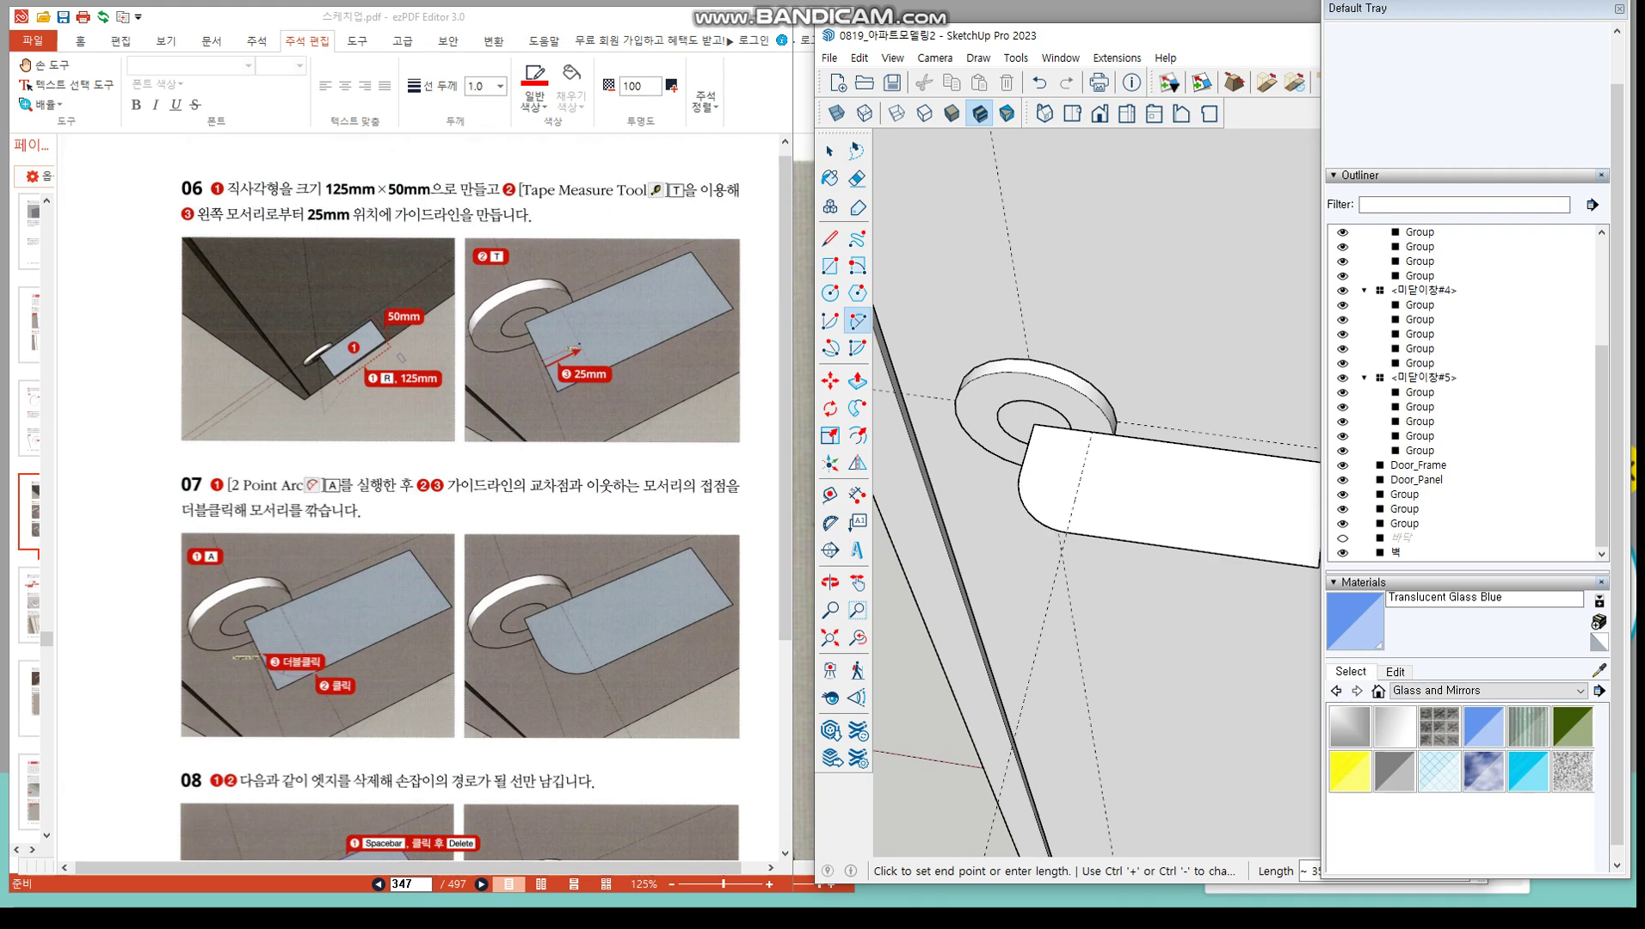
Erase the rectangle's long edge next to the disc and its far short edge, leaving only the curved handle path
{"action": "scroll", "coordinate": [1172, 578], "scroll_direction": "down", "scroll_amount": 3}
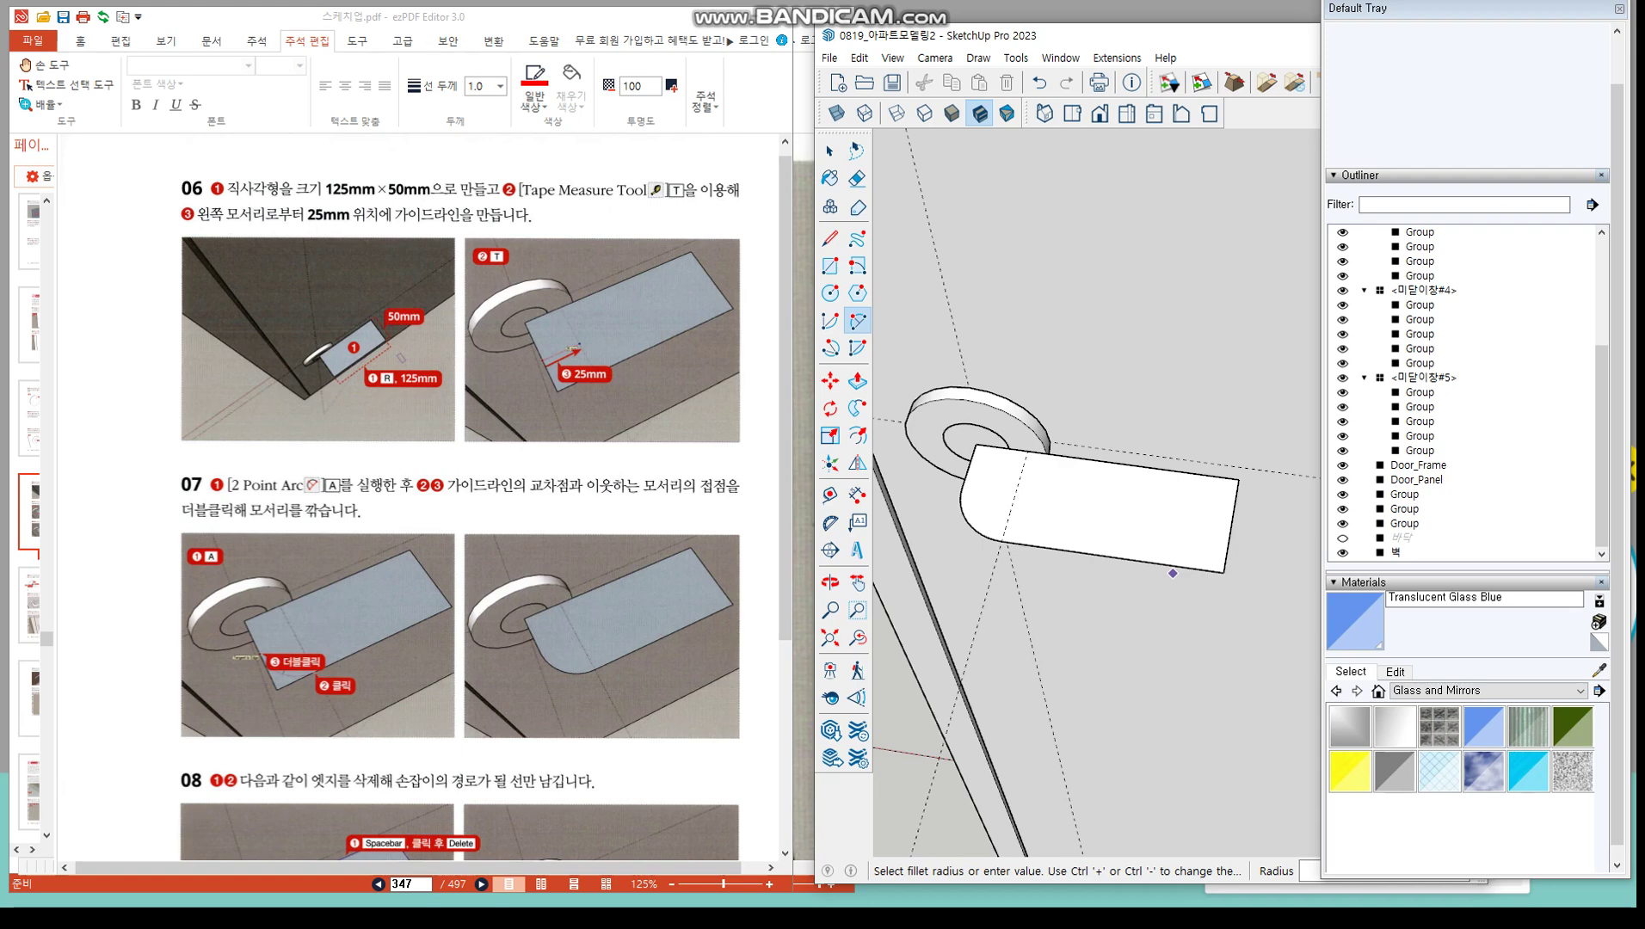
{"action": "left_click", "coordinate": [858, 179]}
{"action": "left_click", "coordinate": [1118, 464]}
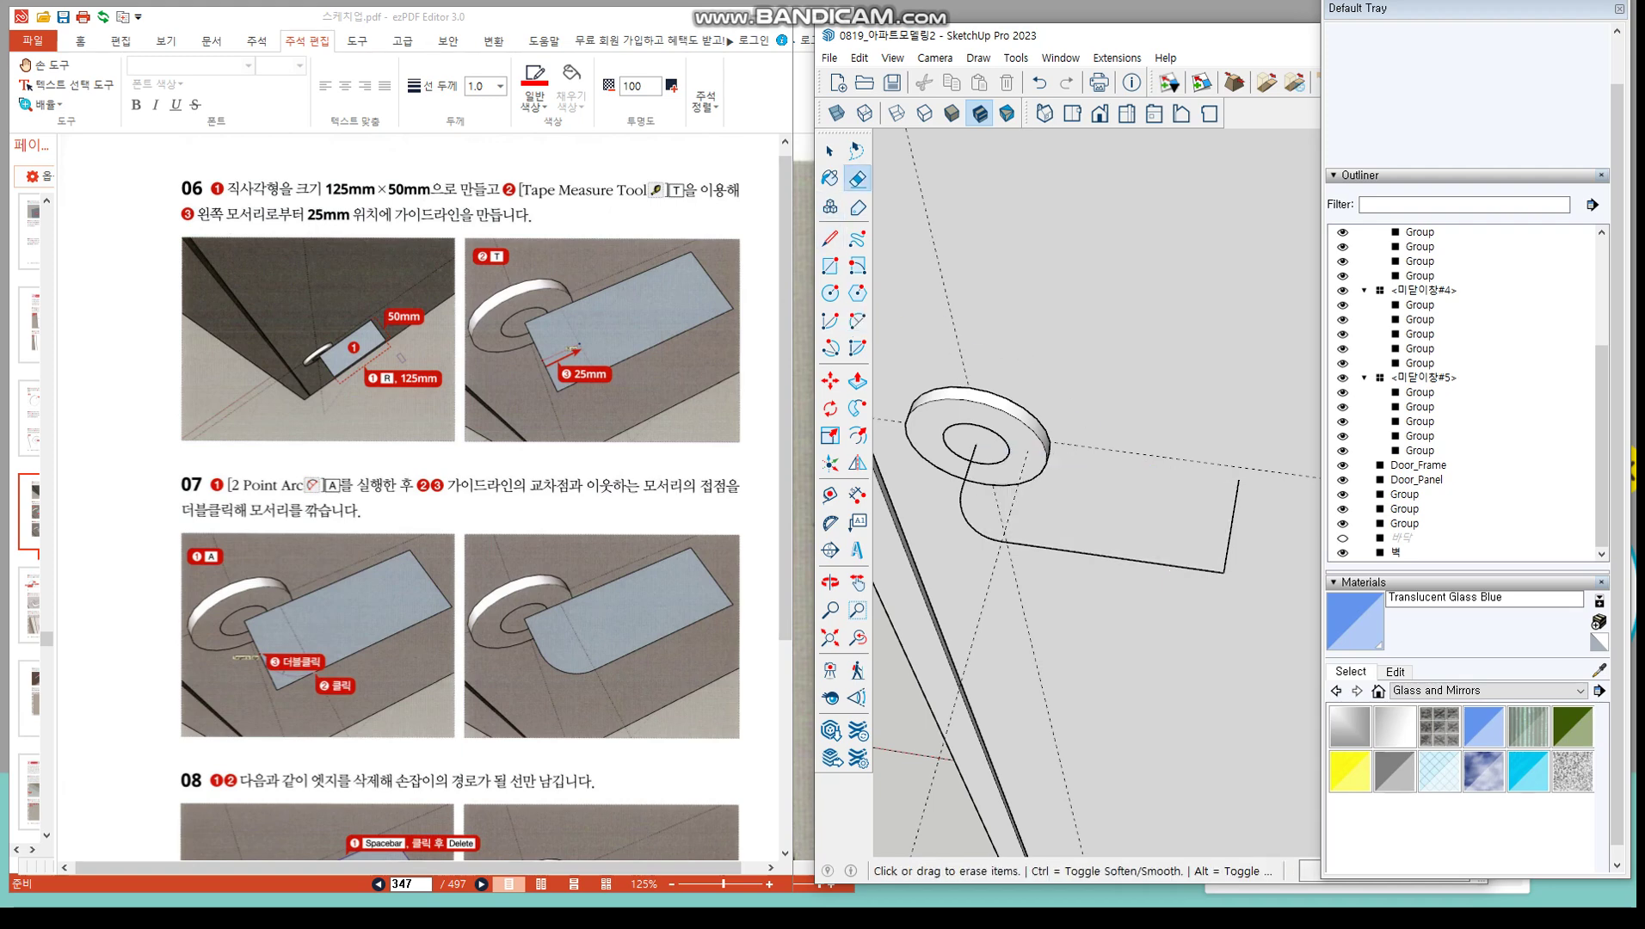
{"action": "left_click", "coordinate": [1231, 526]}
Following step 09 of the manual, draw a circle of 9 mm radius on the disc, centred on the handle path's start point
{"action": "left_click", "coordinate": [830, 583]}
{"action": "mouse_move", "coordinate": [1032, 602]}
{"action": "left_mouse_down"}
{"action": "mouse_move", "coordinate": [1063, 551]}
{"action": "mouse_move", "coordinate": [1091, 558]}
{"action": "left_mouse_up"}
{"action": "left_click", "coordinate": [830, 293]}
{"action": "left_click", "coordinate": [964, 483]}
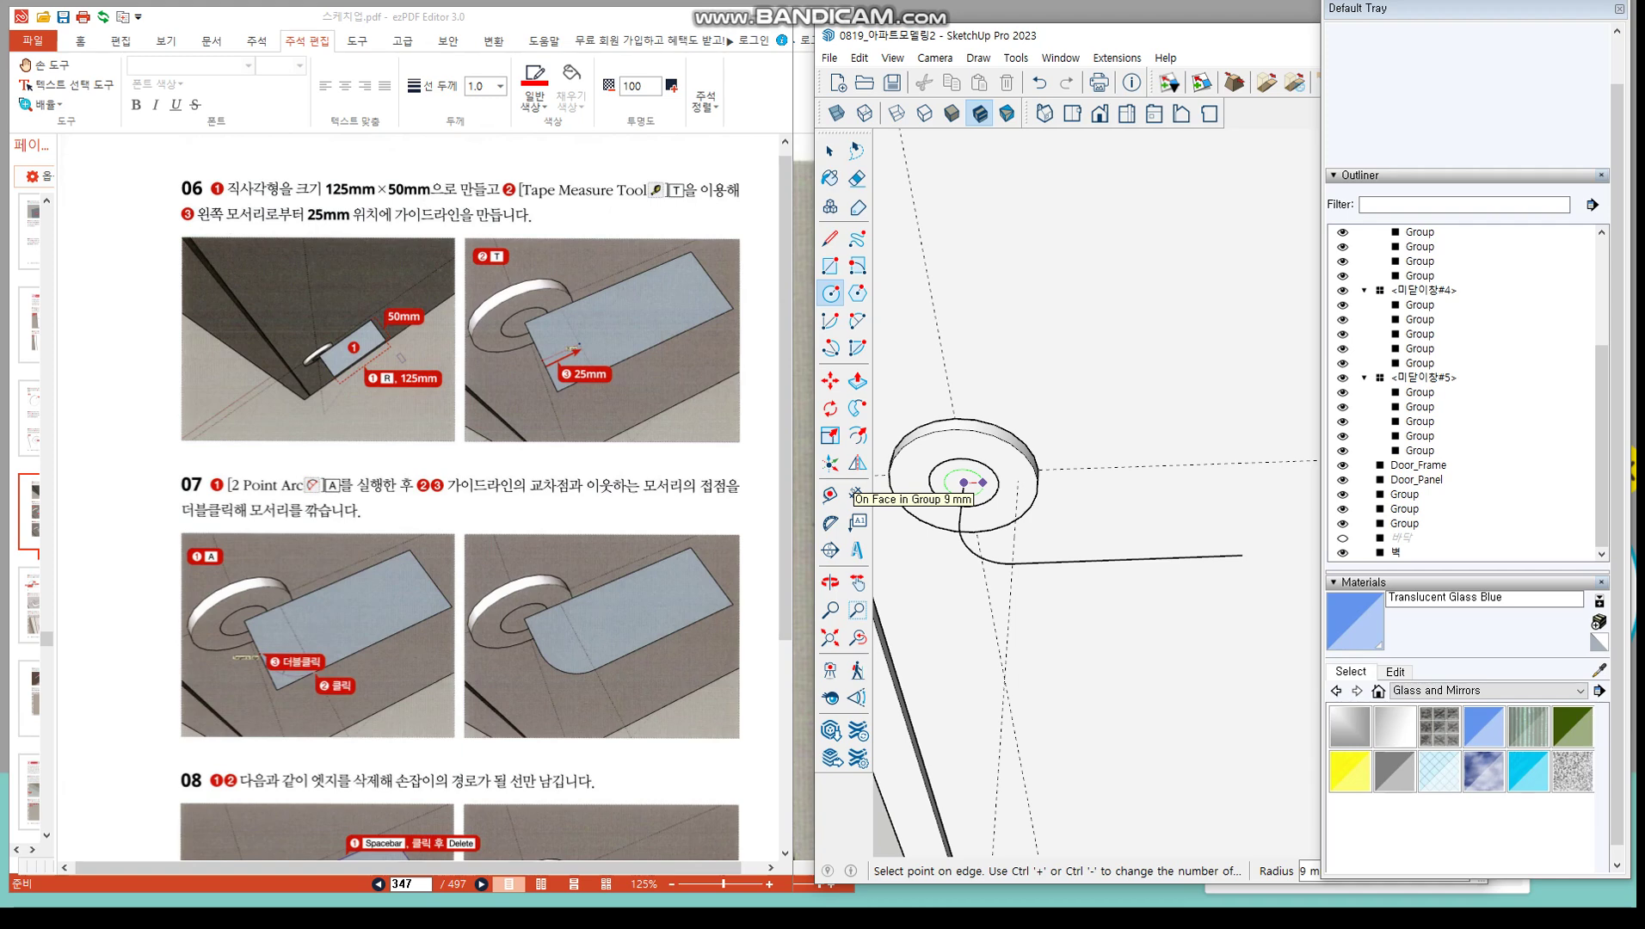
{"action": "scroll", "coordinate": [461, 499], "scroll_direction": "down", "scroll_amount": 2}
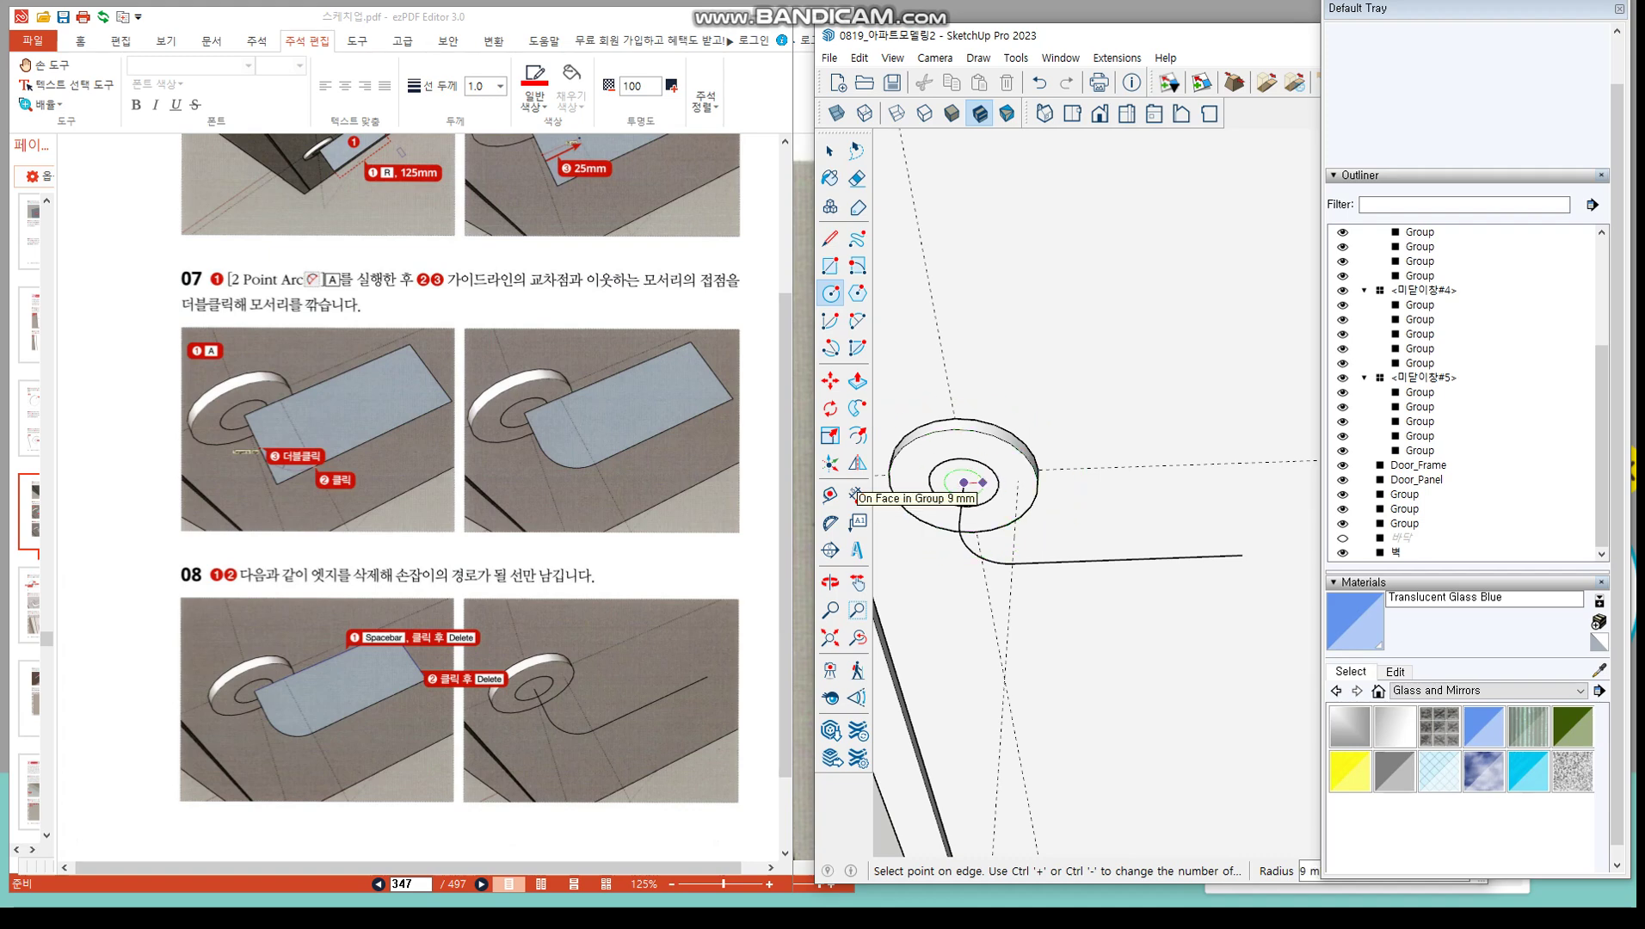
{"action": "scroll", "coordinate": [757, 481], "scroll_direction": "down", "scroll_amount": 7}
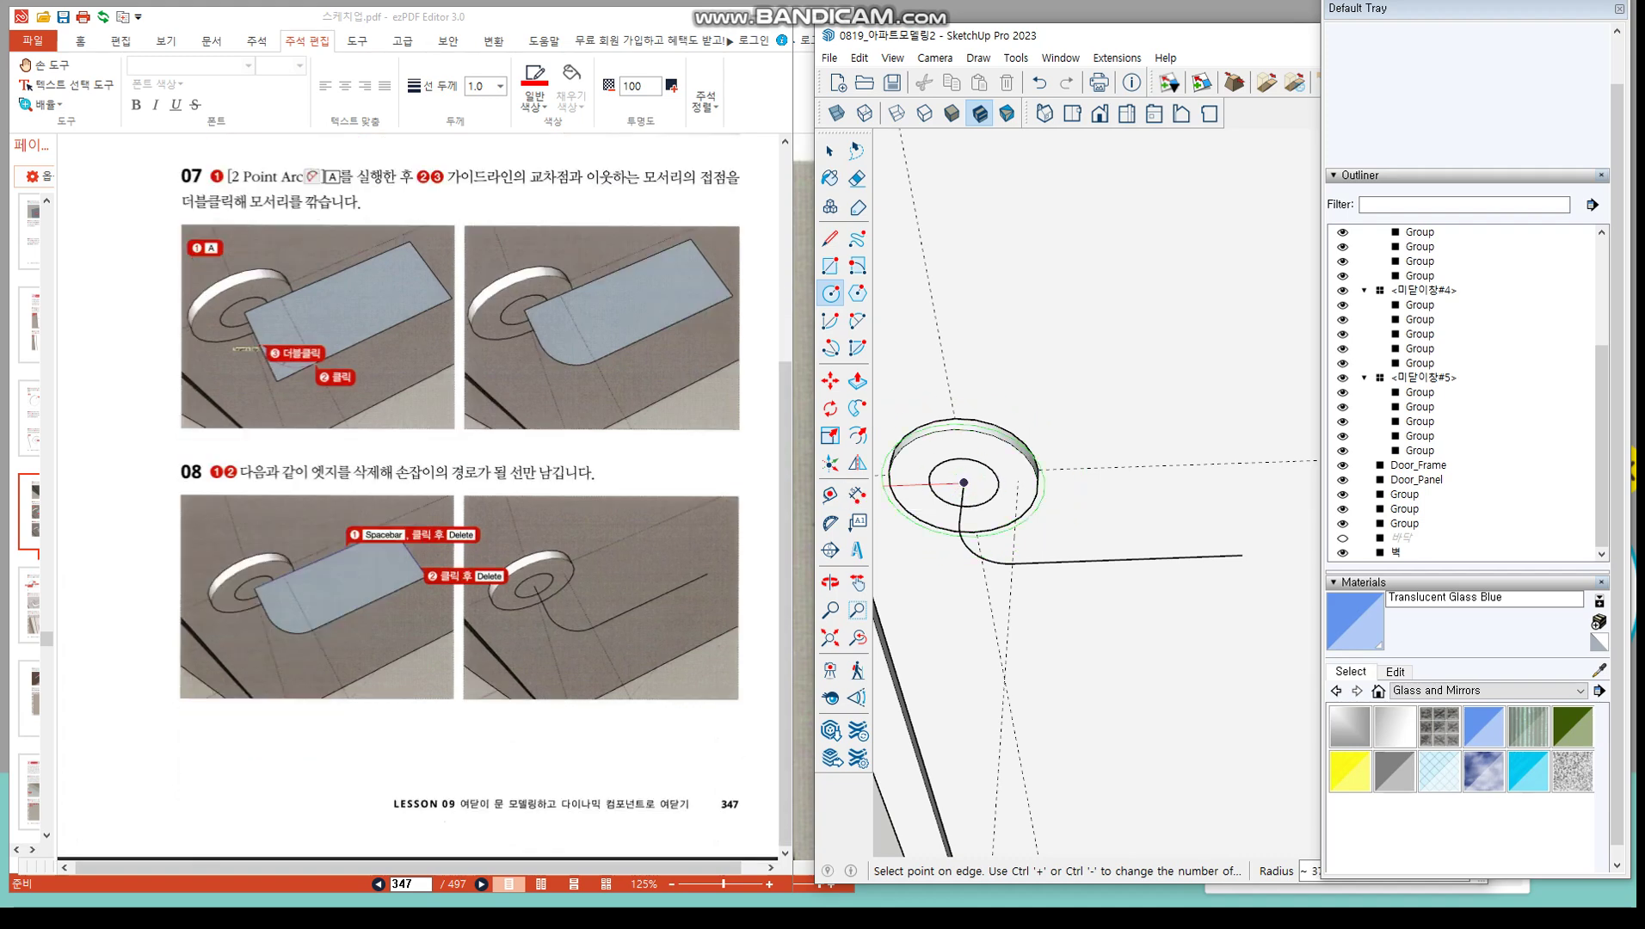
{"action": "scroll", "coordinate": [435, 499], "scroll_direction": "up", "scroll_amount": 1}
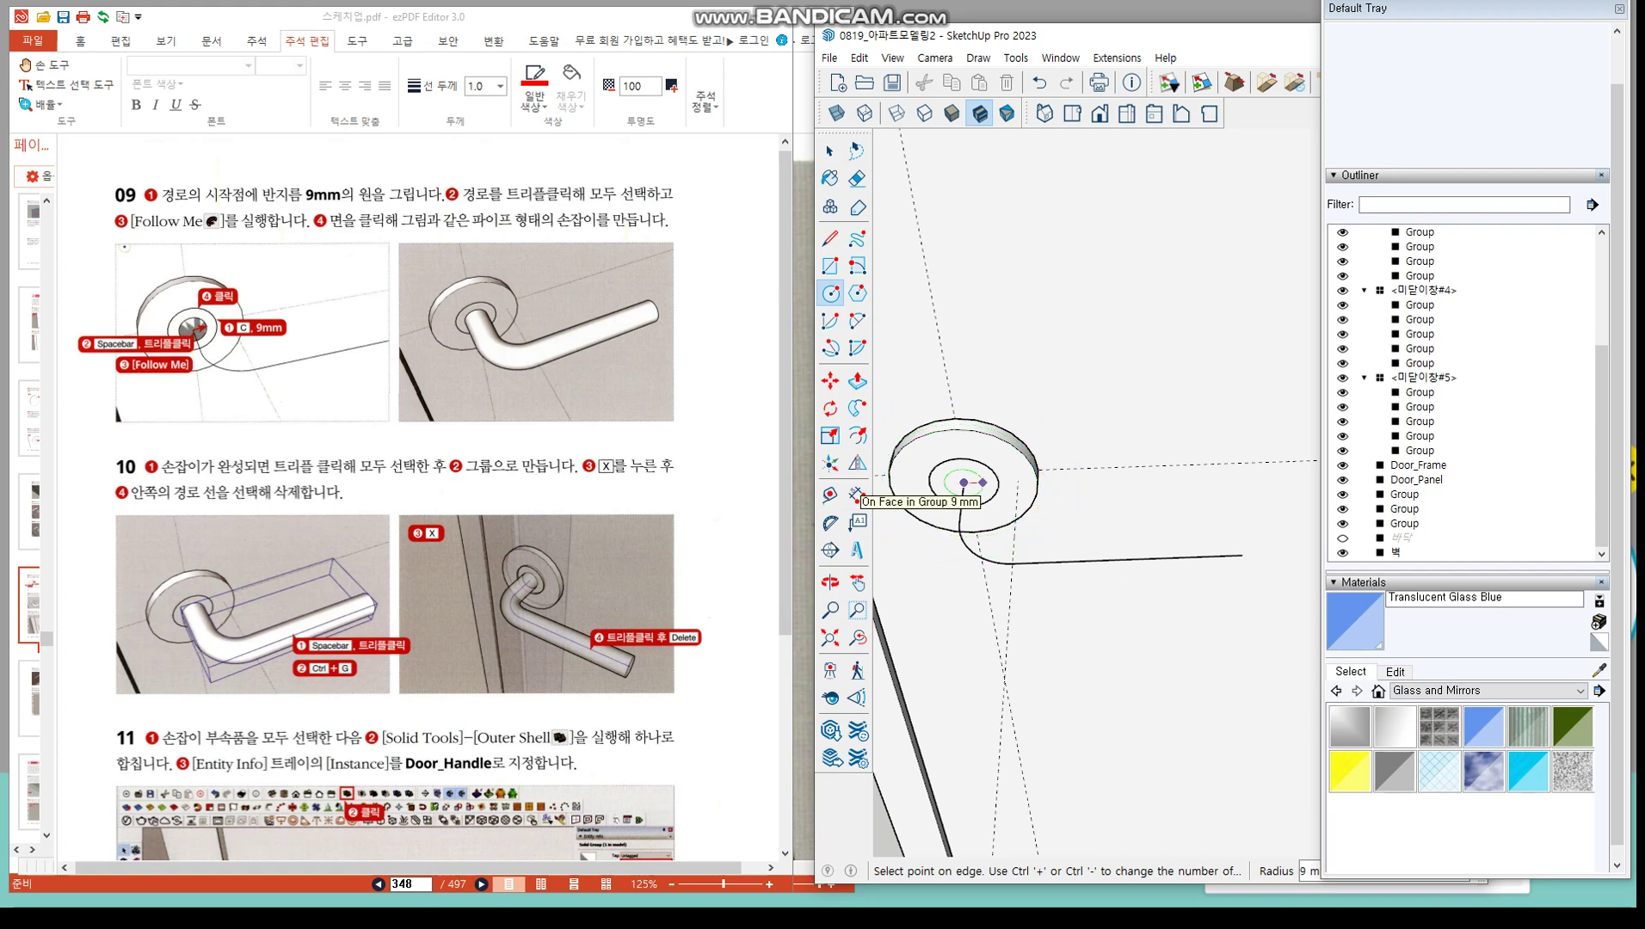
{"action": "type", "text": "9"}
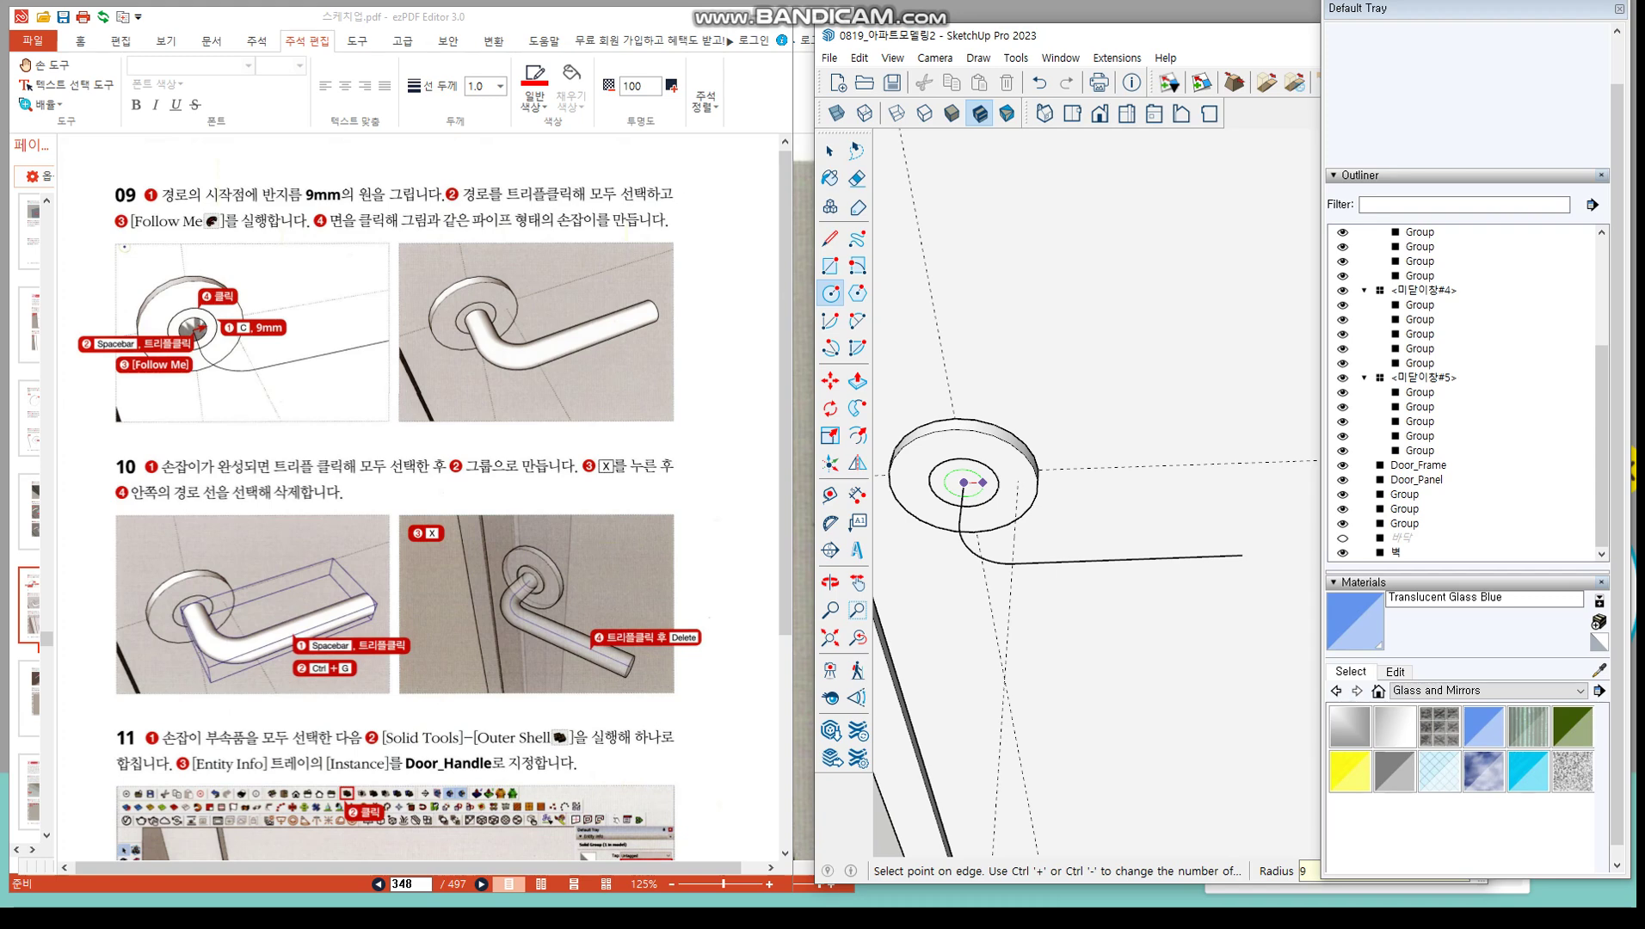
{"action": "key", "text": "Return"}
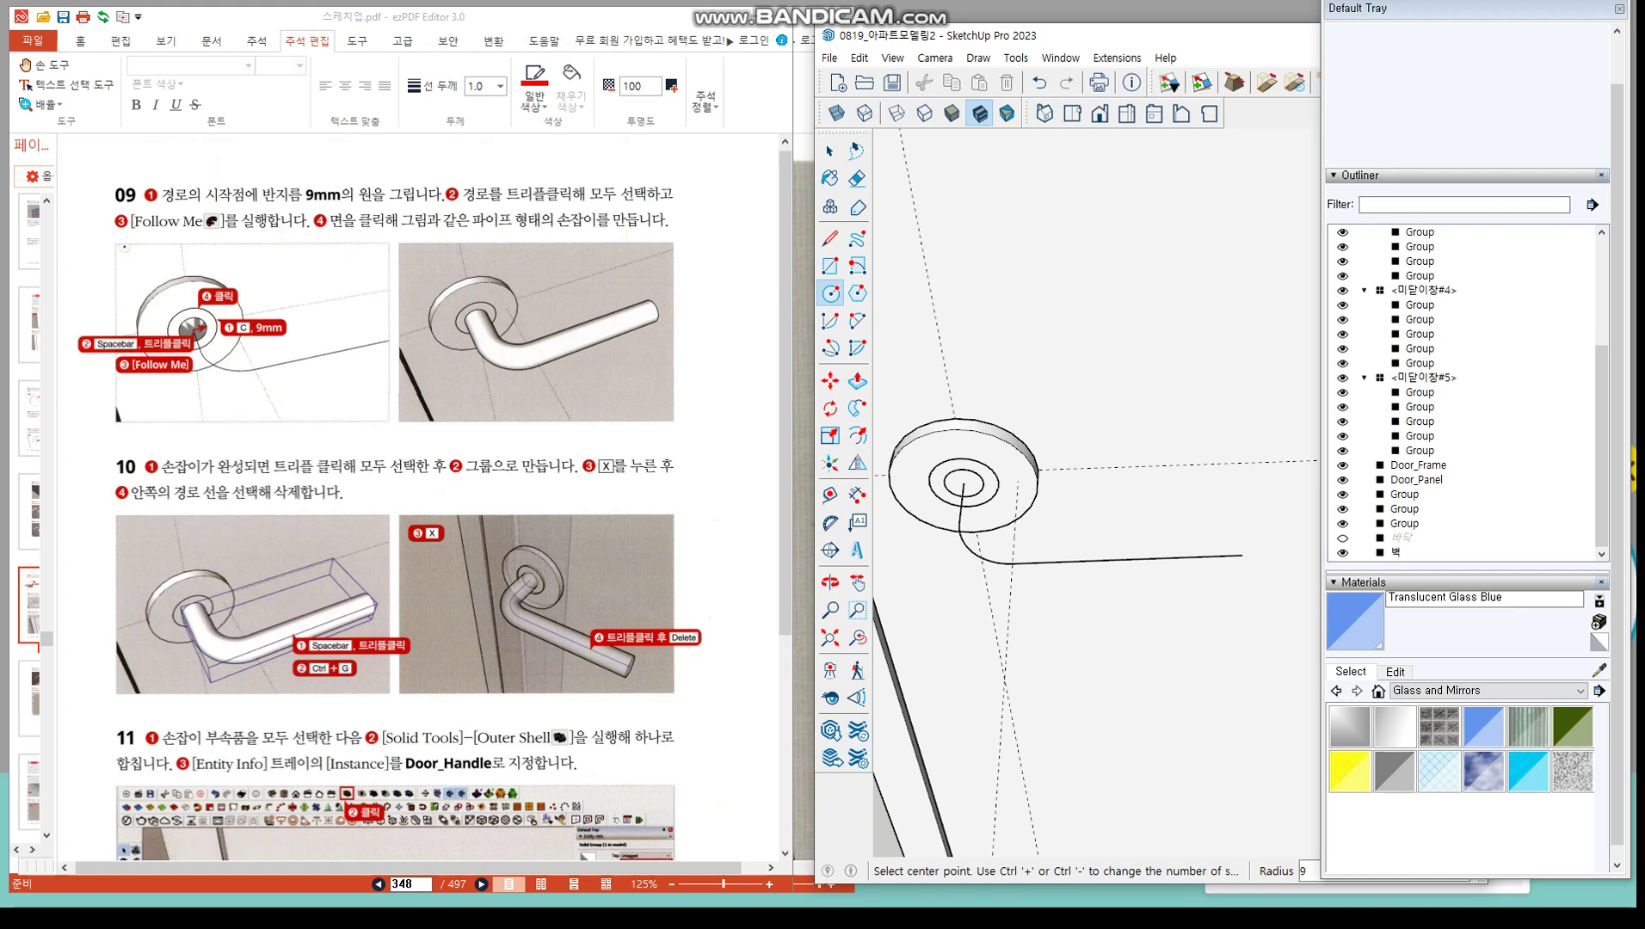
Select the long straight edge of the handle path
{"action": "key", "text": "space"}
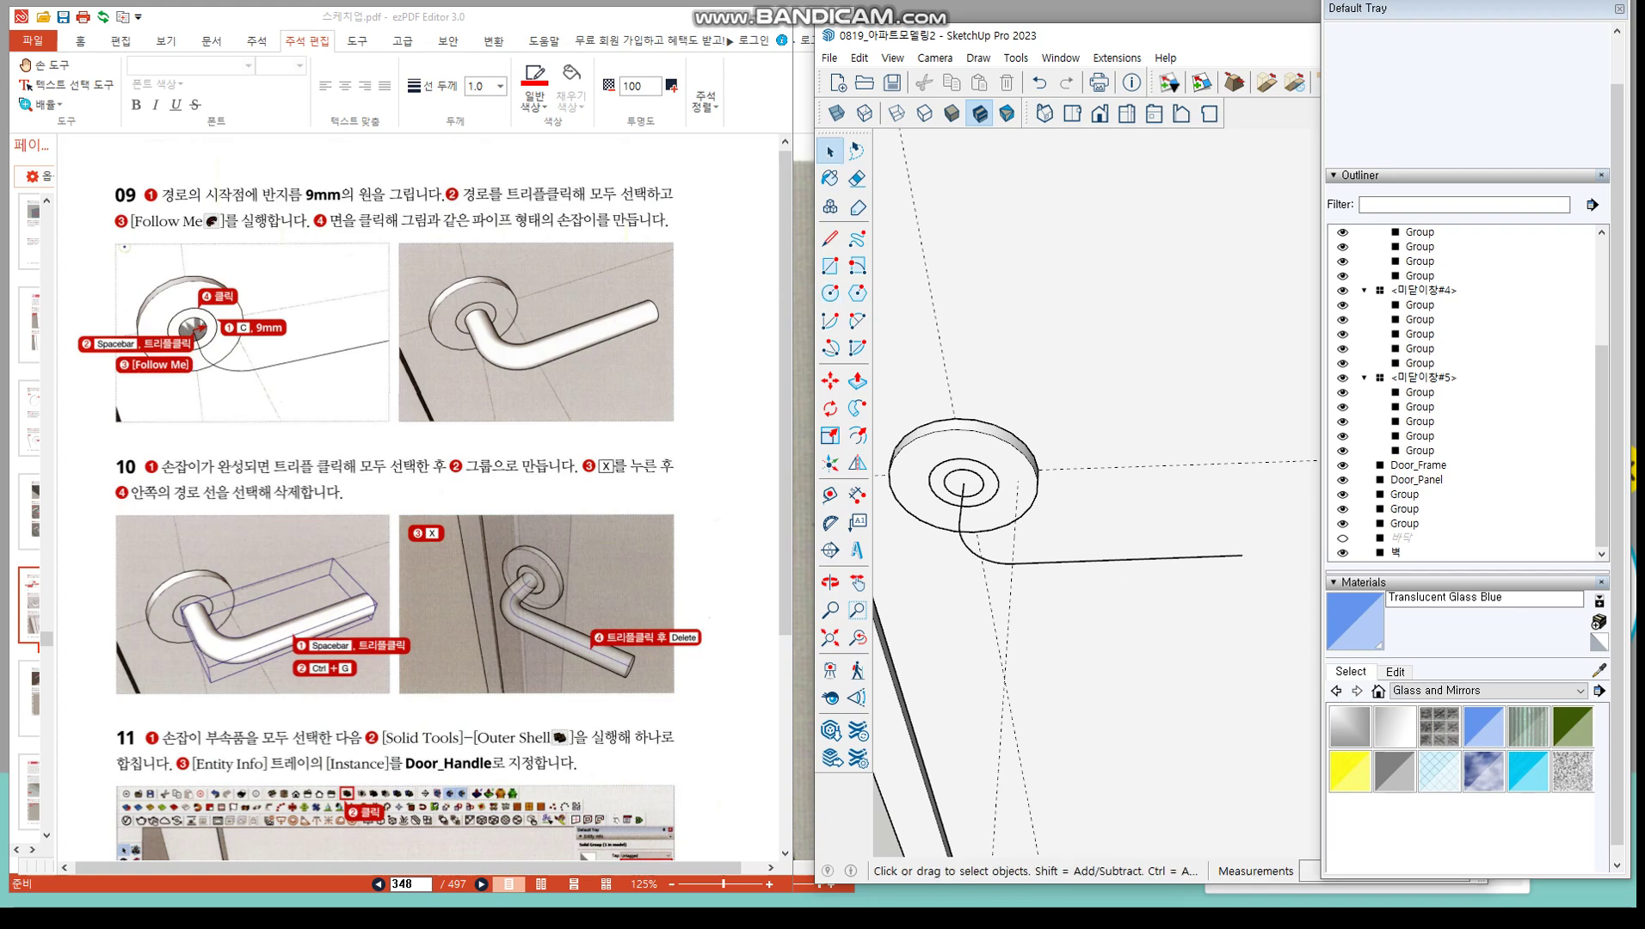
{"action": "left_click", "coordinate": [1110, 560]}
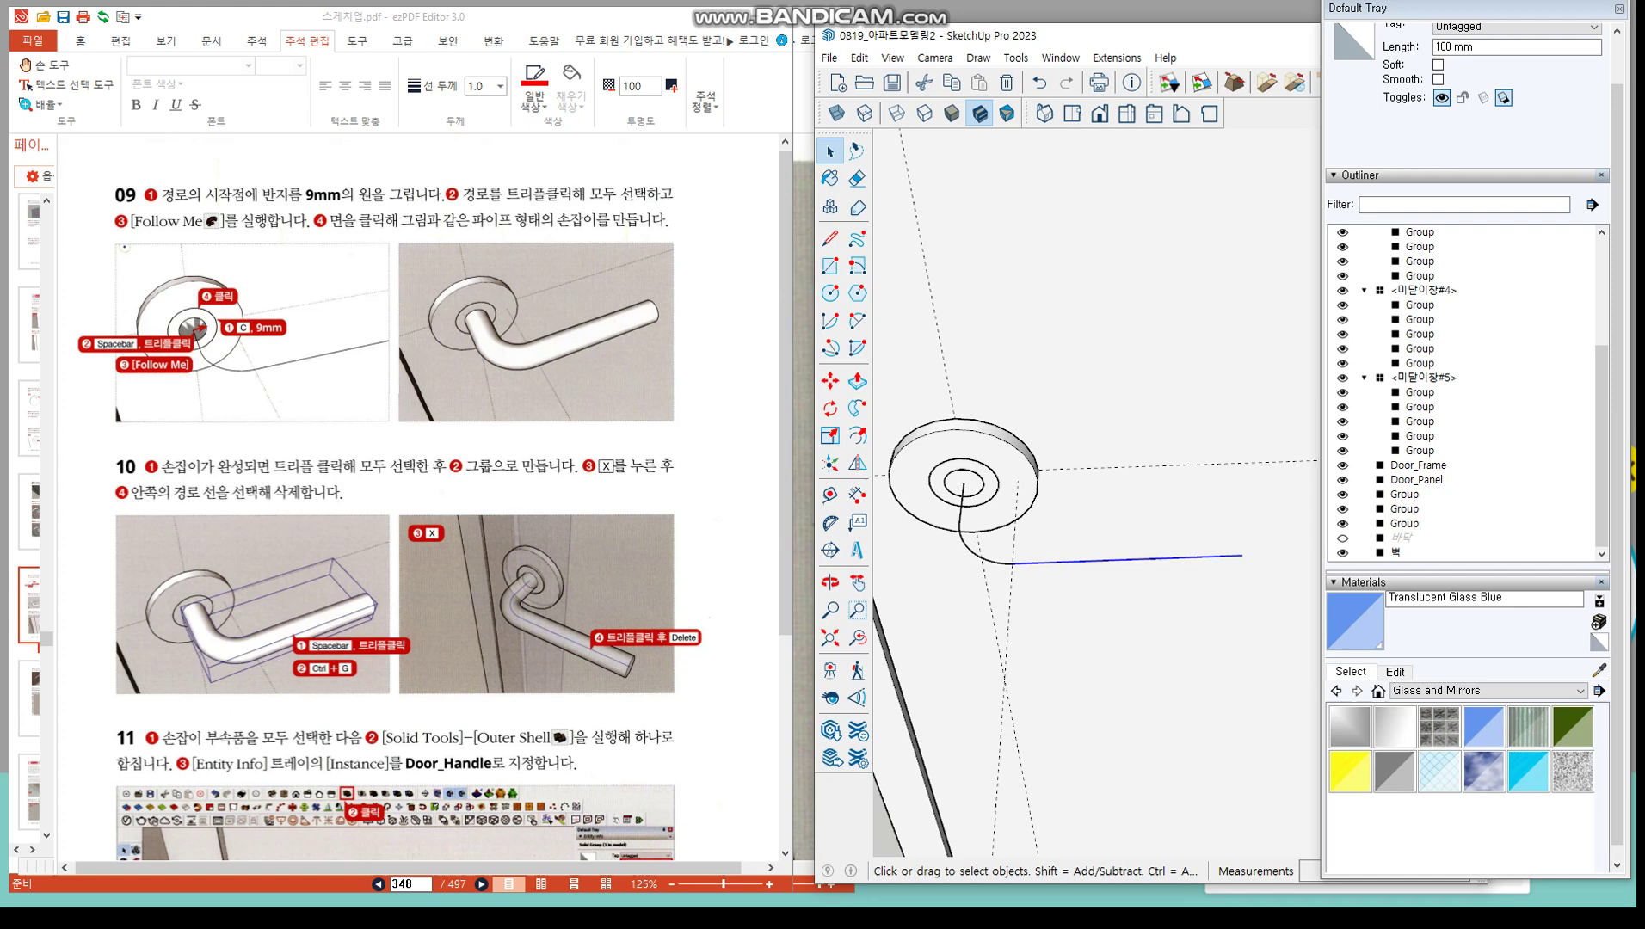